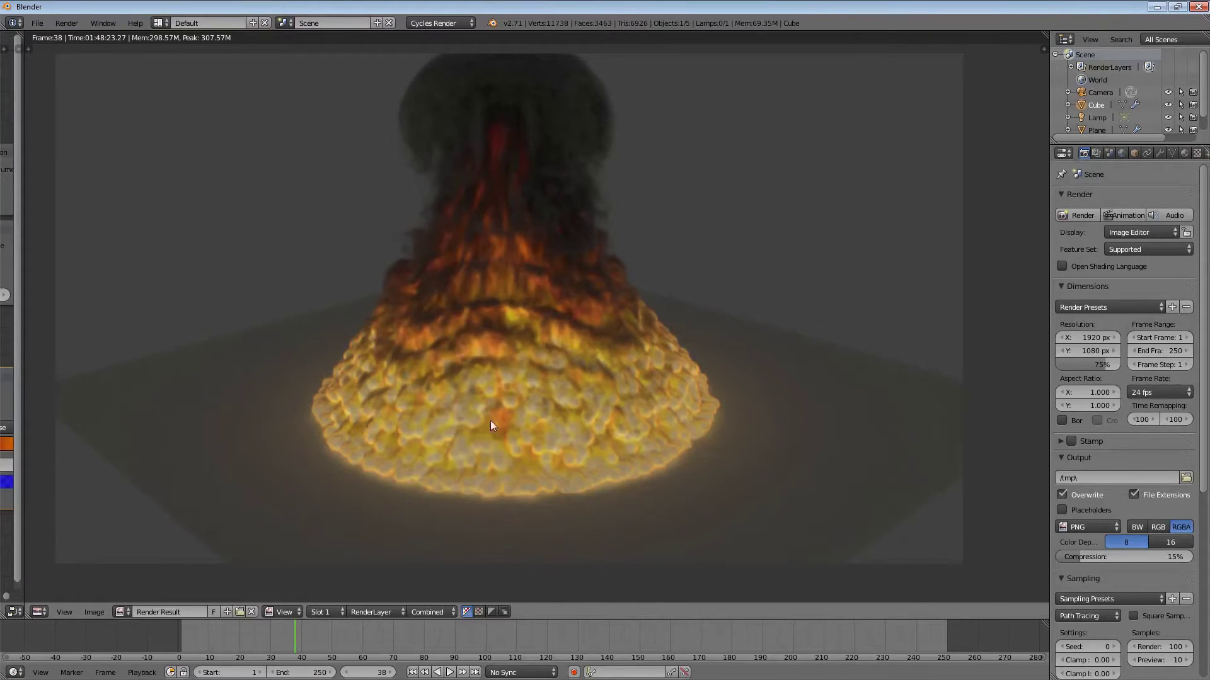
middle_drag(439, 406, 450, 413)
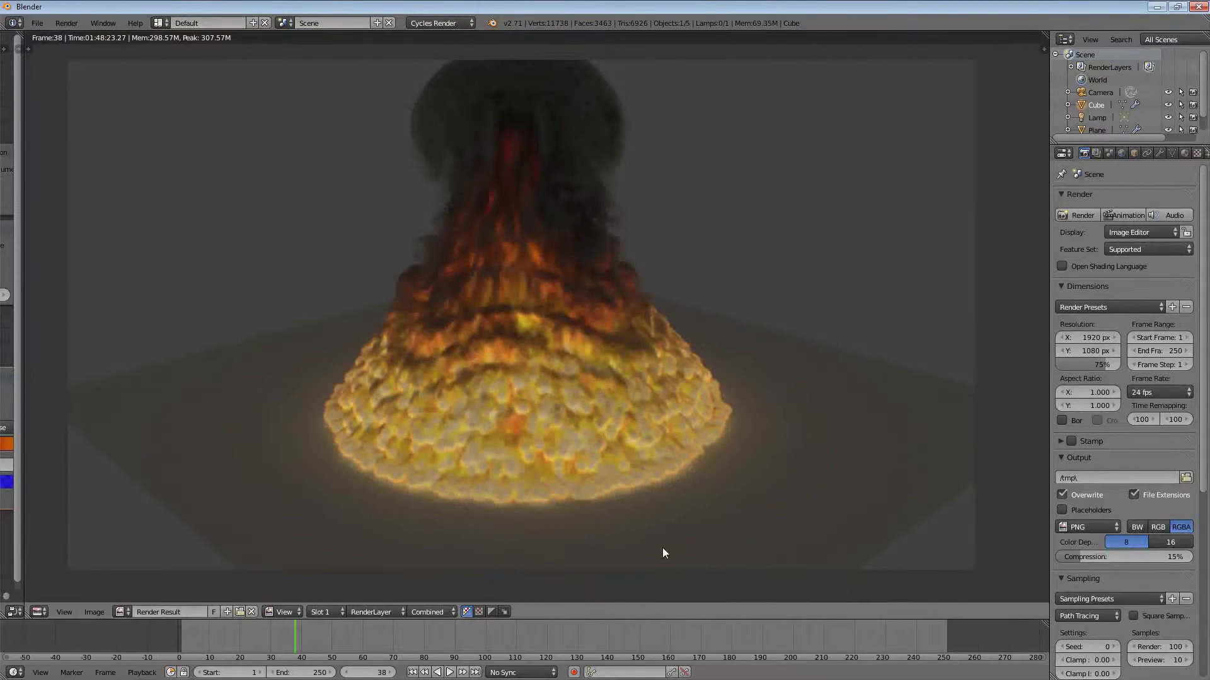
middle_drag(659, 498, 670, 502)
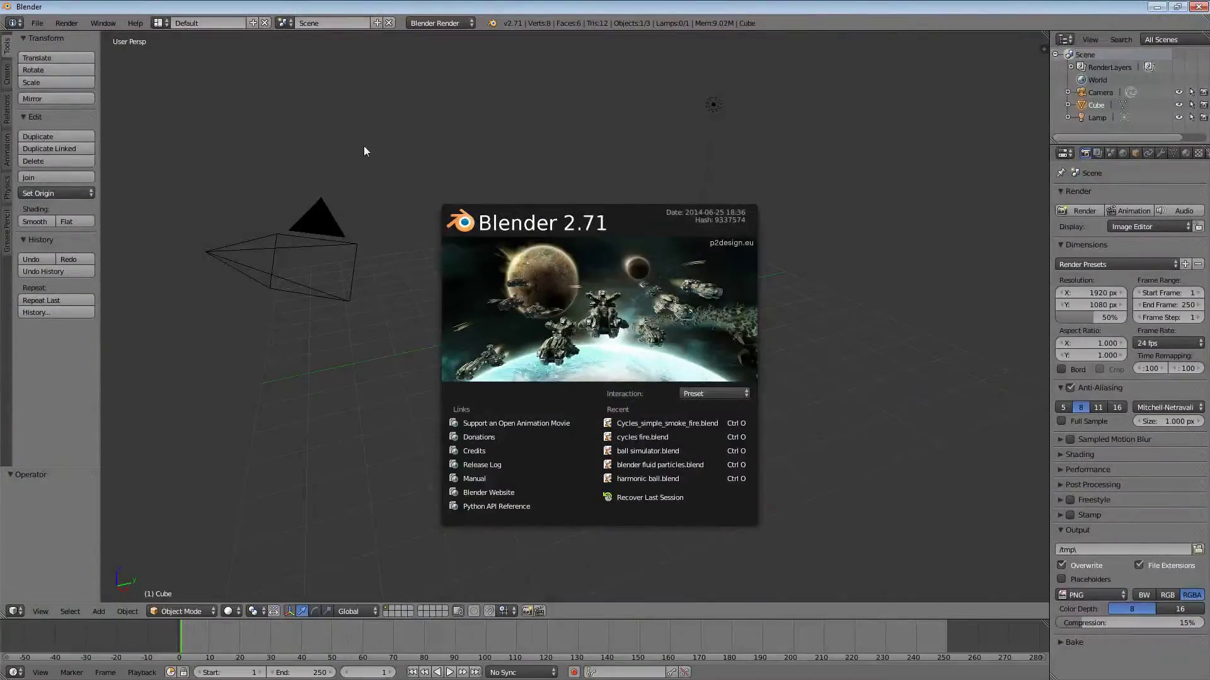
Step: Dismiss the splash screen and delete the default cube from the scene
click(364, 146)
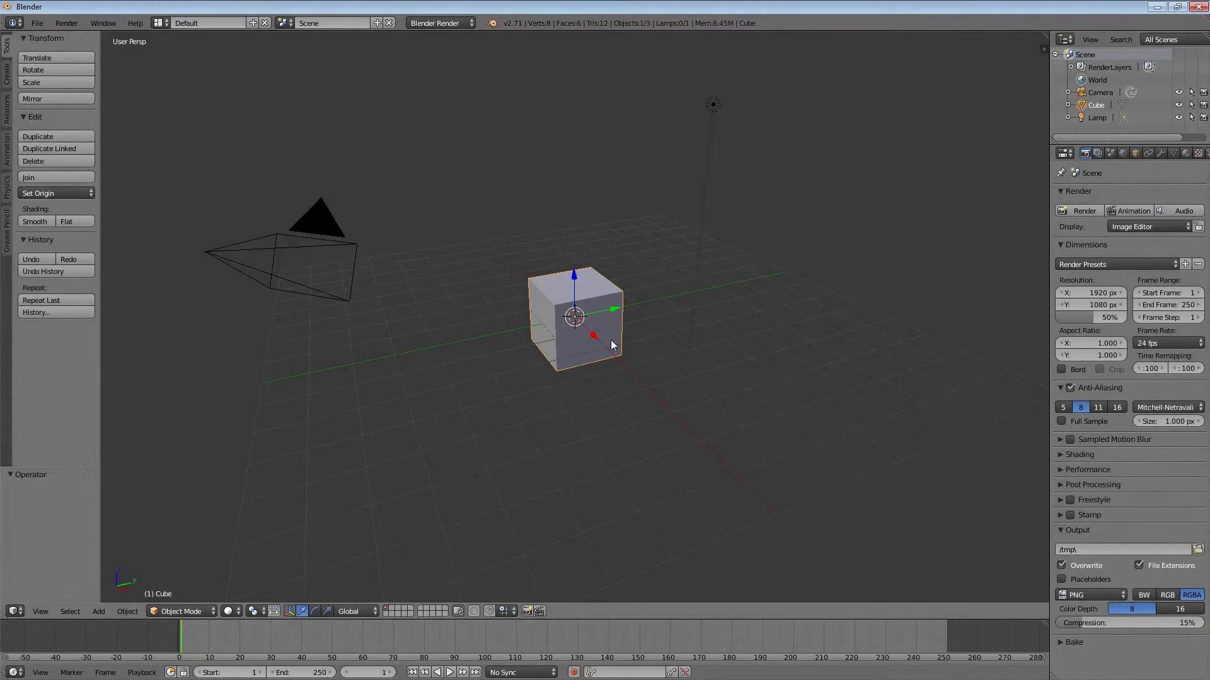
key(x)
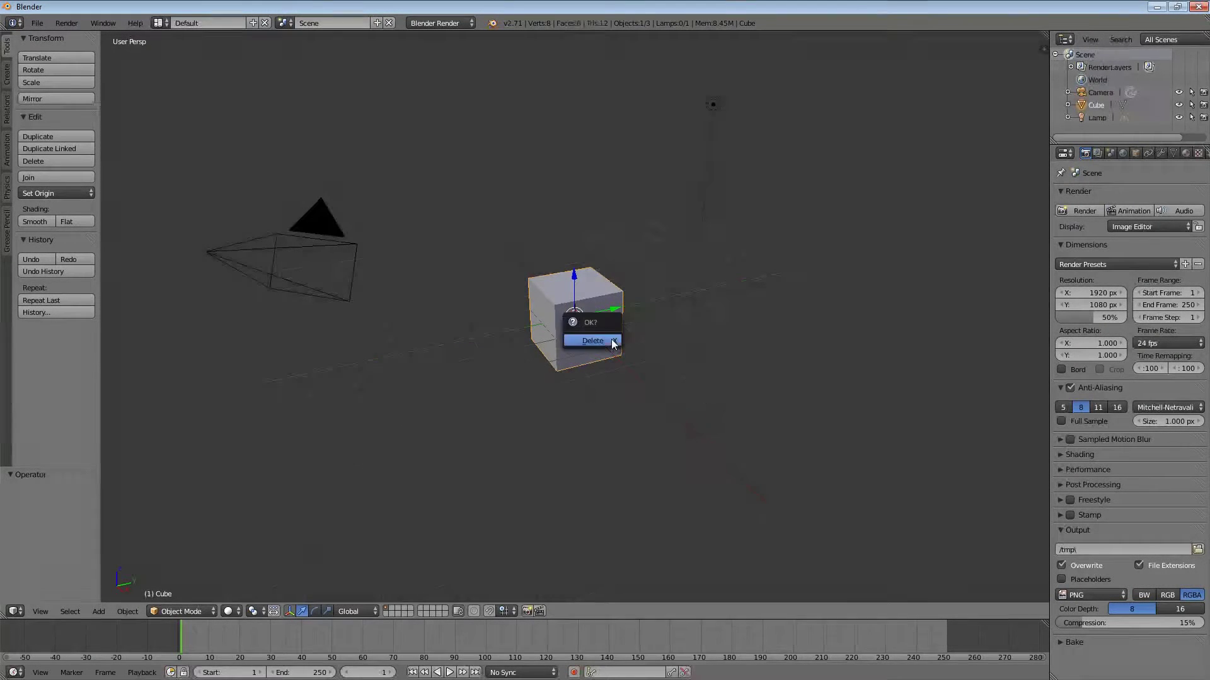
click(611, 343)
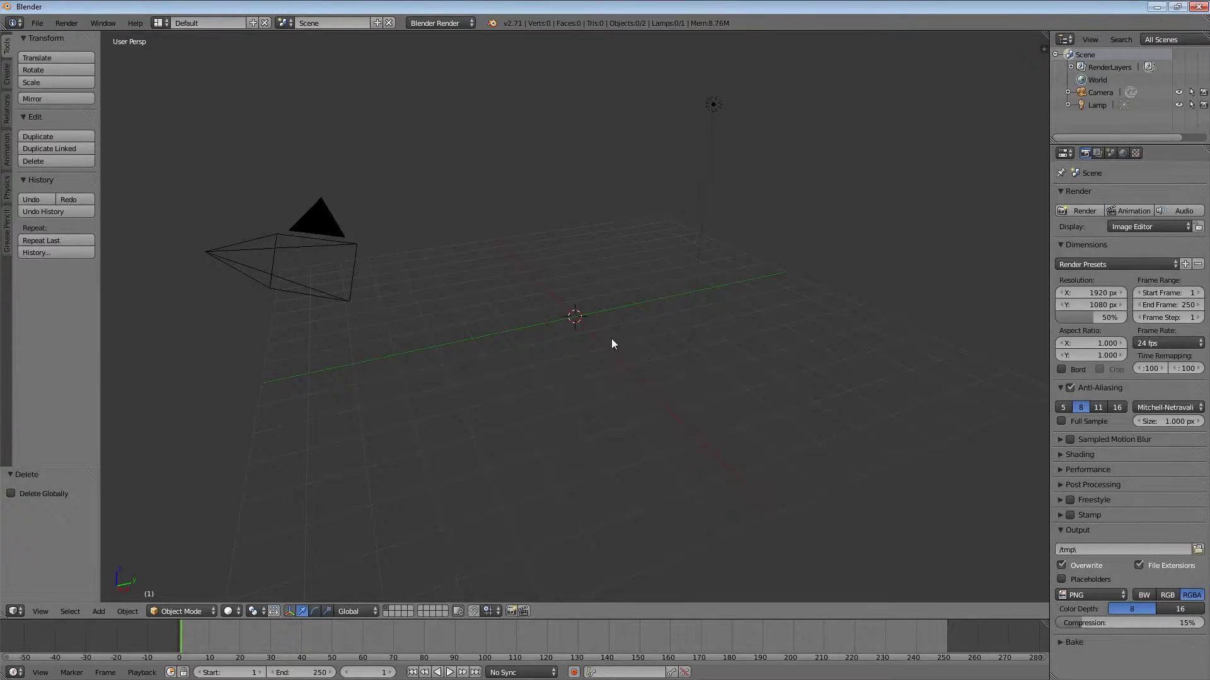
Step: Add a UV sphere with 32 segments and 16 rings at the origin and view it from the right side
key(shift+a)
mouse_move(612, 340)
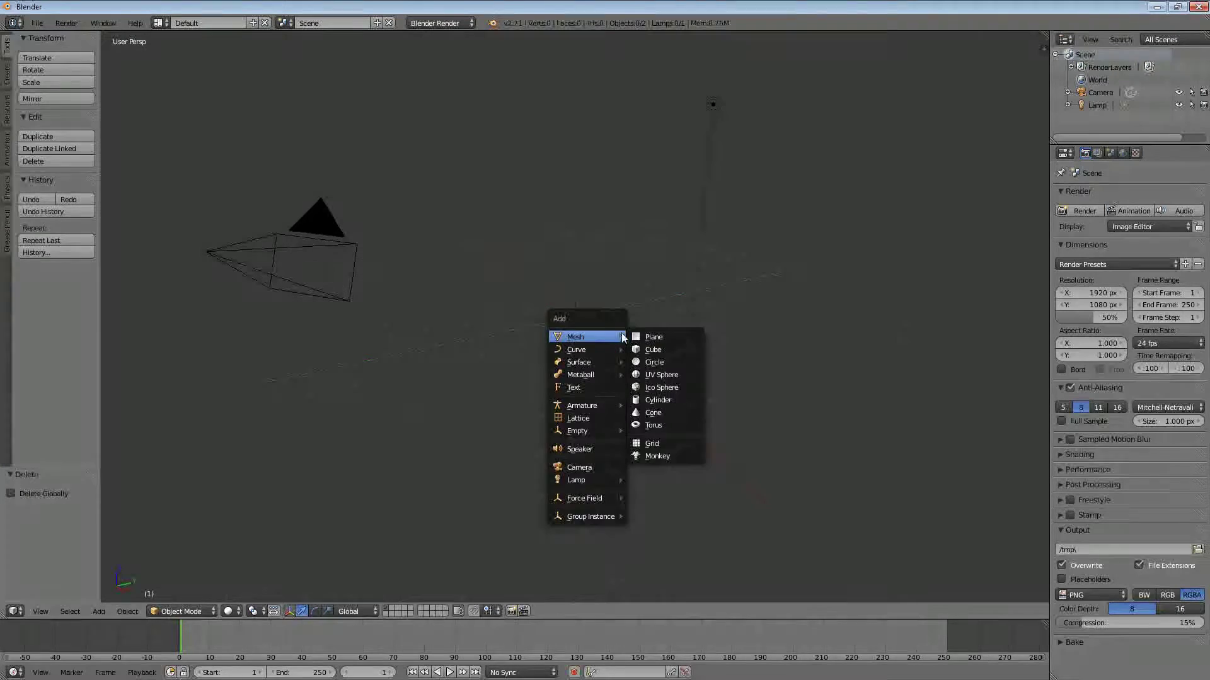
click(678, 375)
key(KP_3)
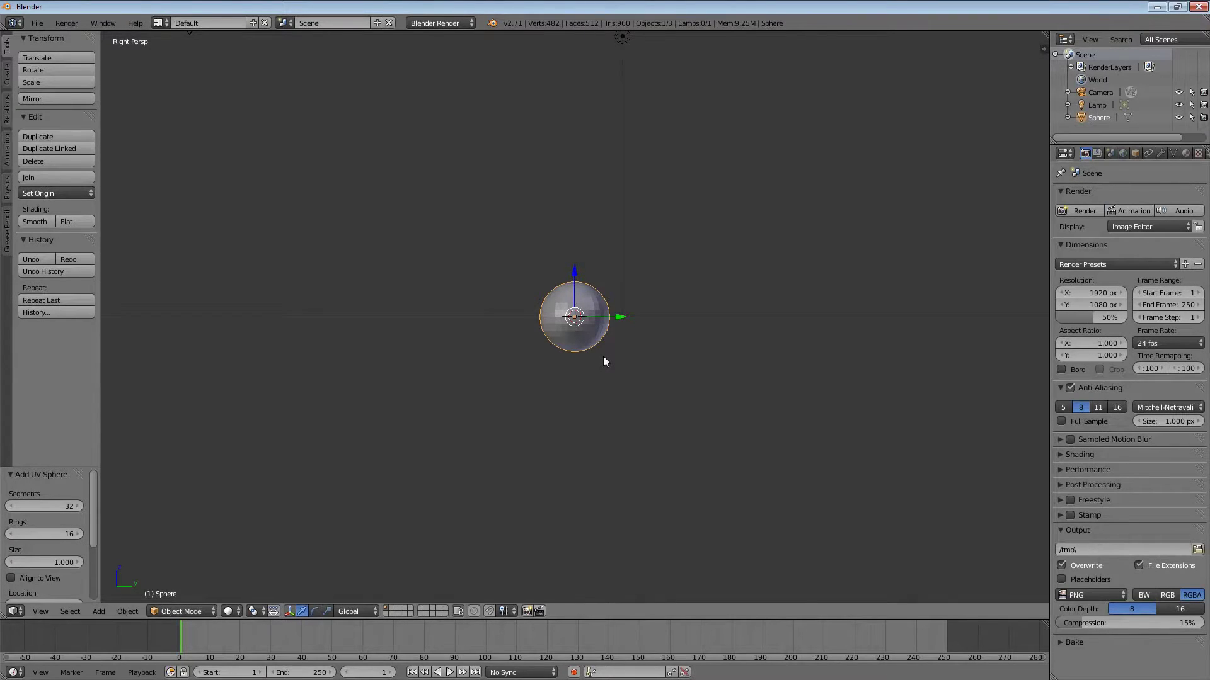
Step: Start the Screencast Keys display for the 3D view and hide the view's properties again
key(n)
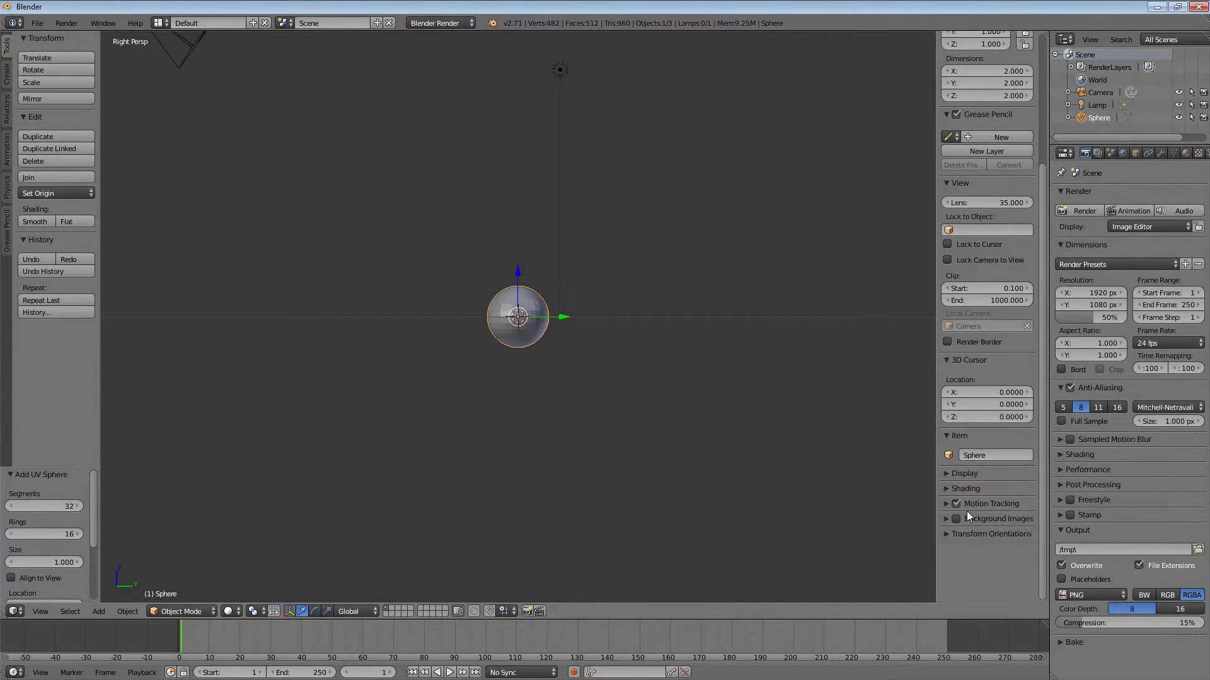
key(n)
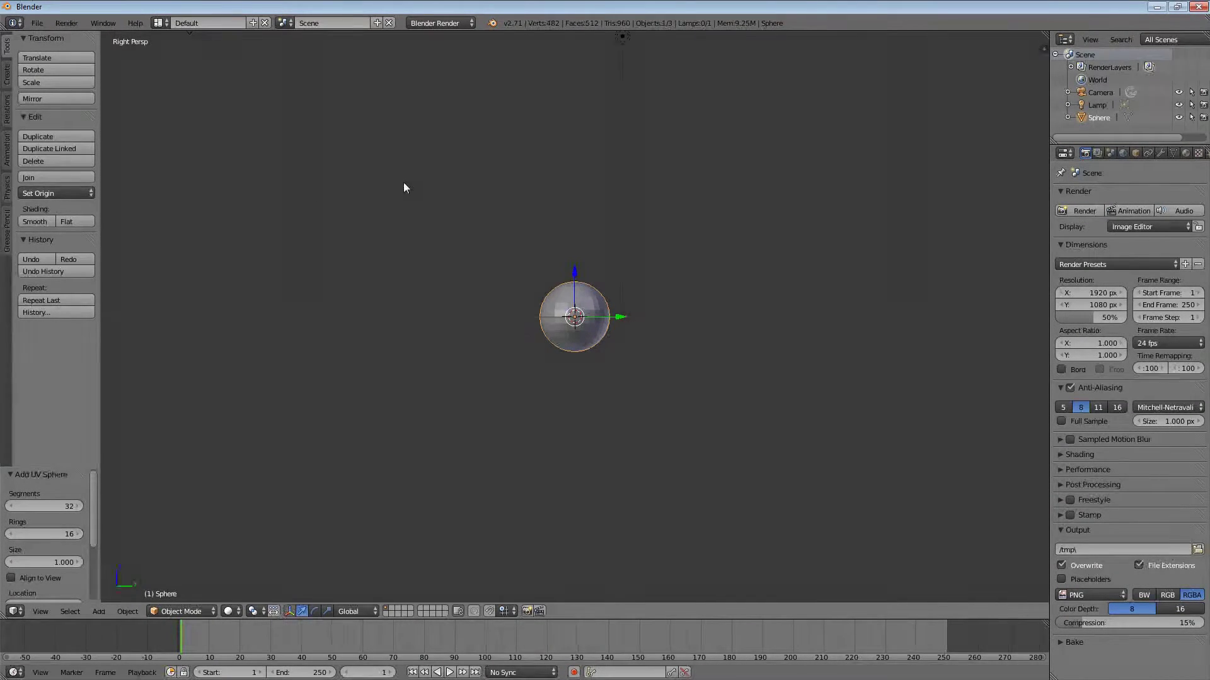
click(37, 23)
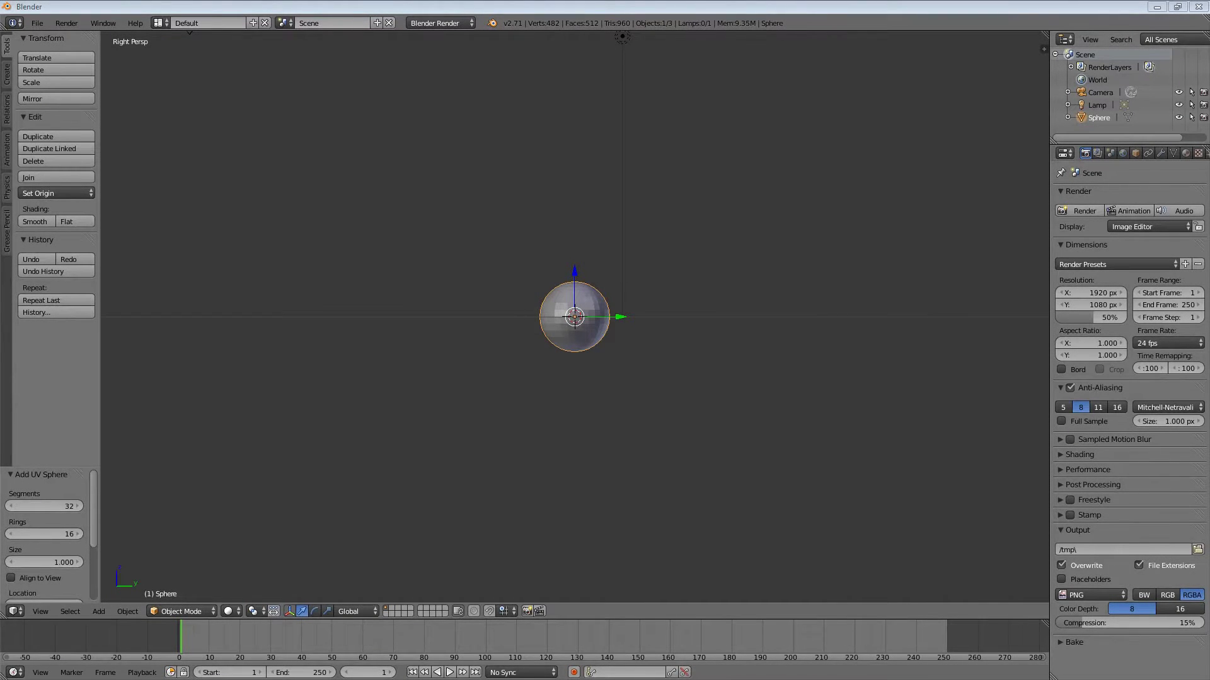
key(n)
click(991, 568)
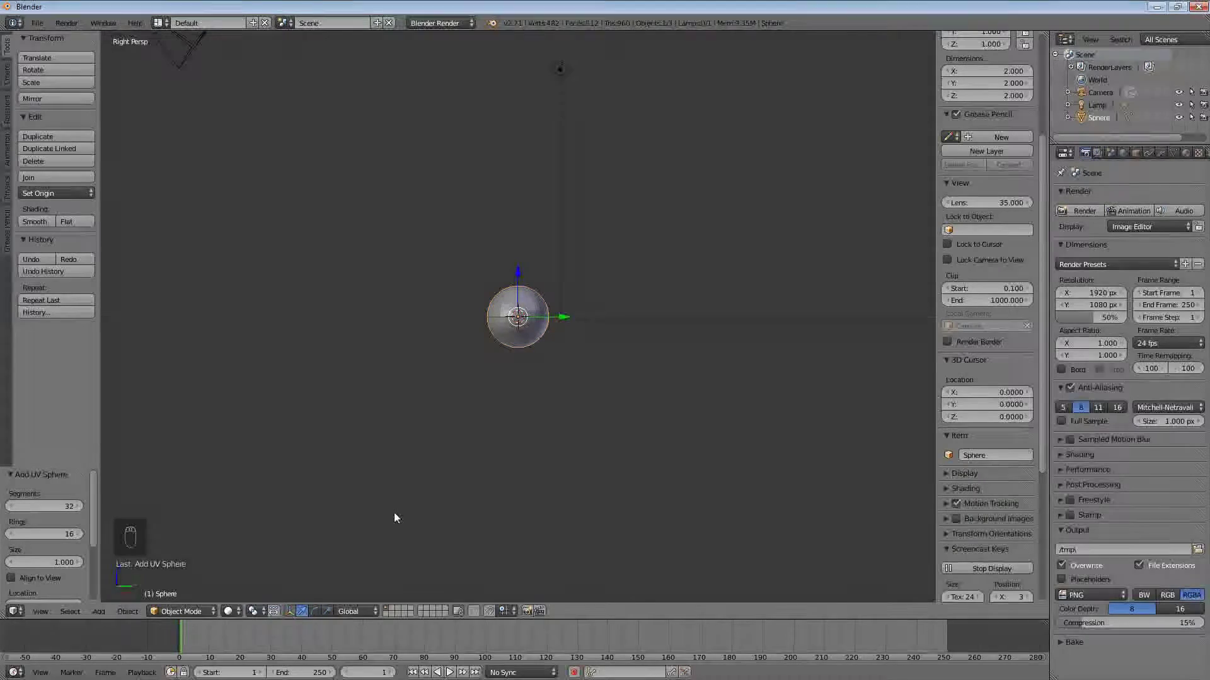
key(n)
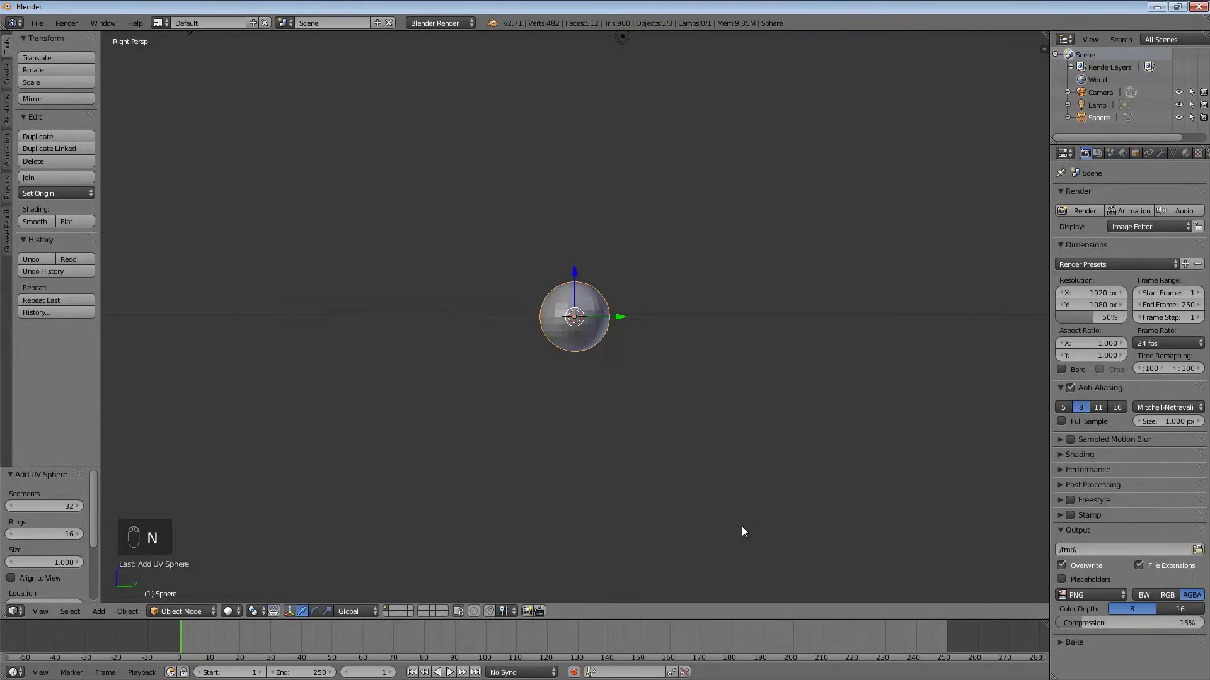
Step: Enter Edit Mode on the sphere, clear the selection and box-select the visible vertices of its lower half, including the equator
scroll(547, 342, up, 4)
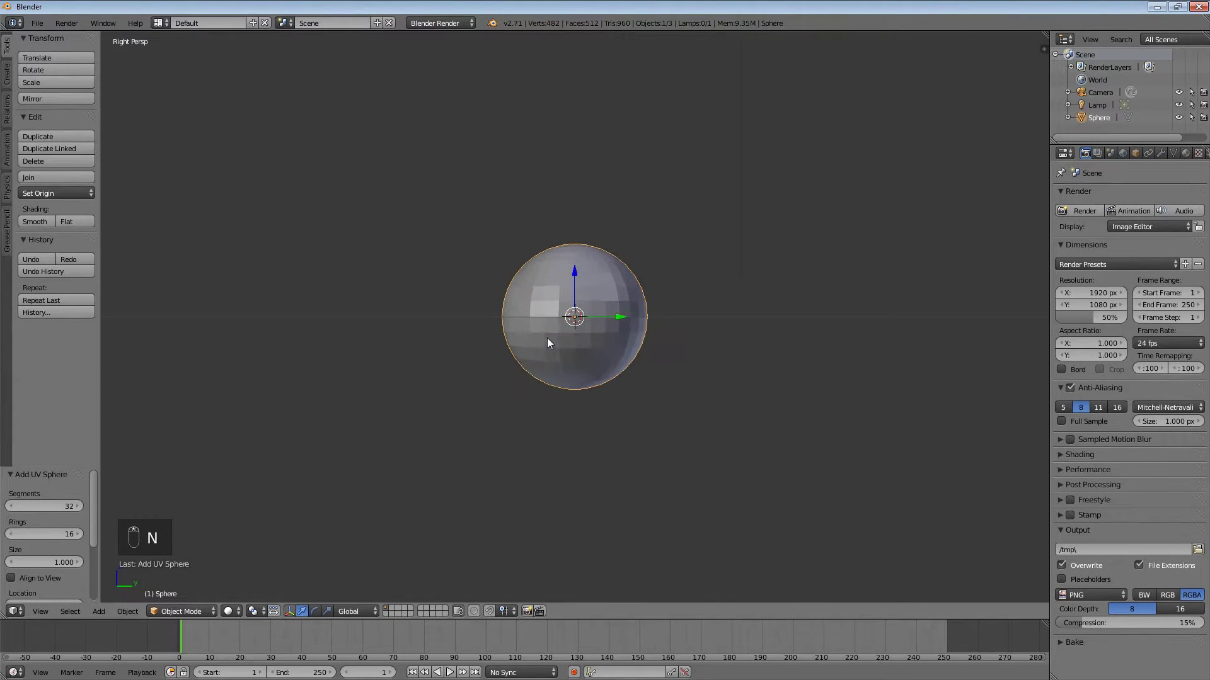
scroll(547, 342, up, 1)
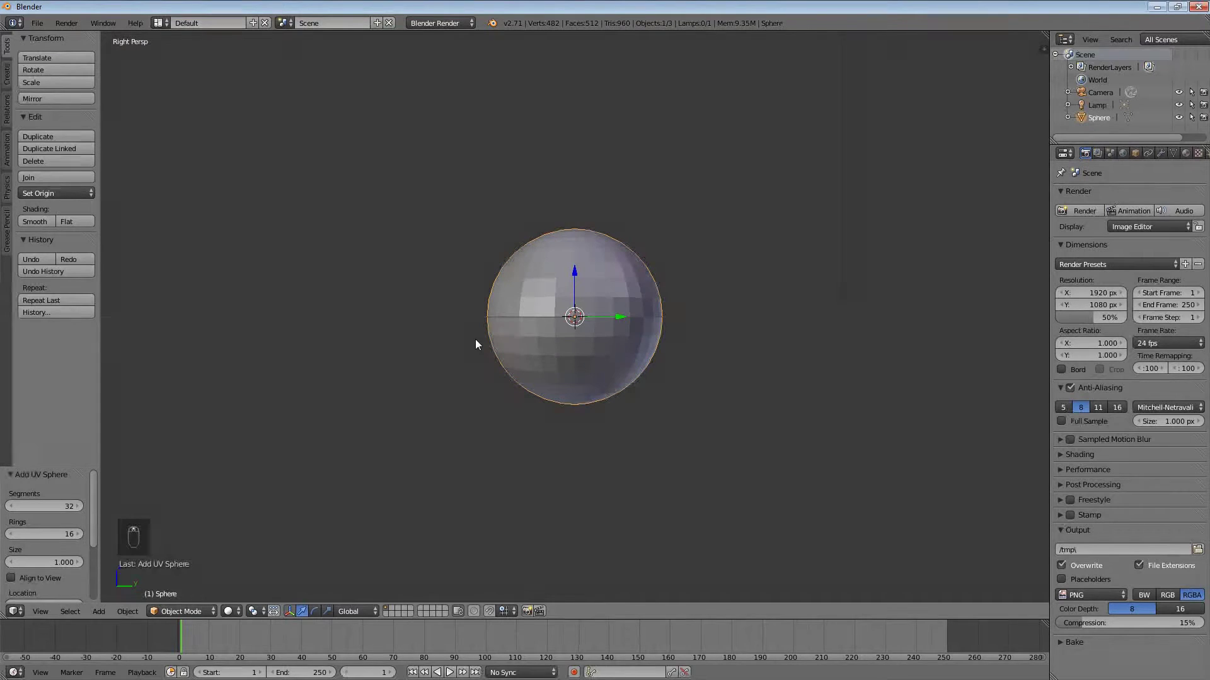
key(Tab)
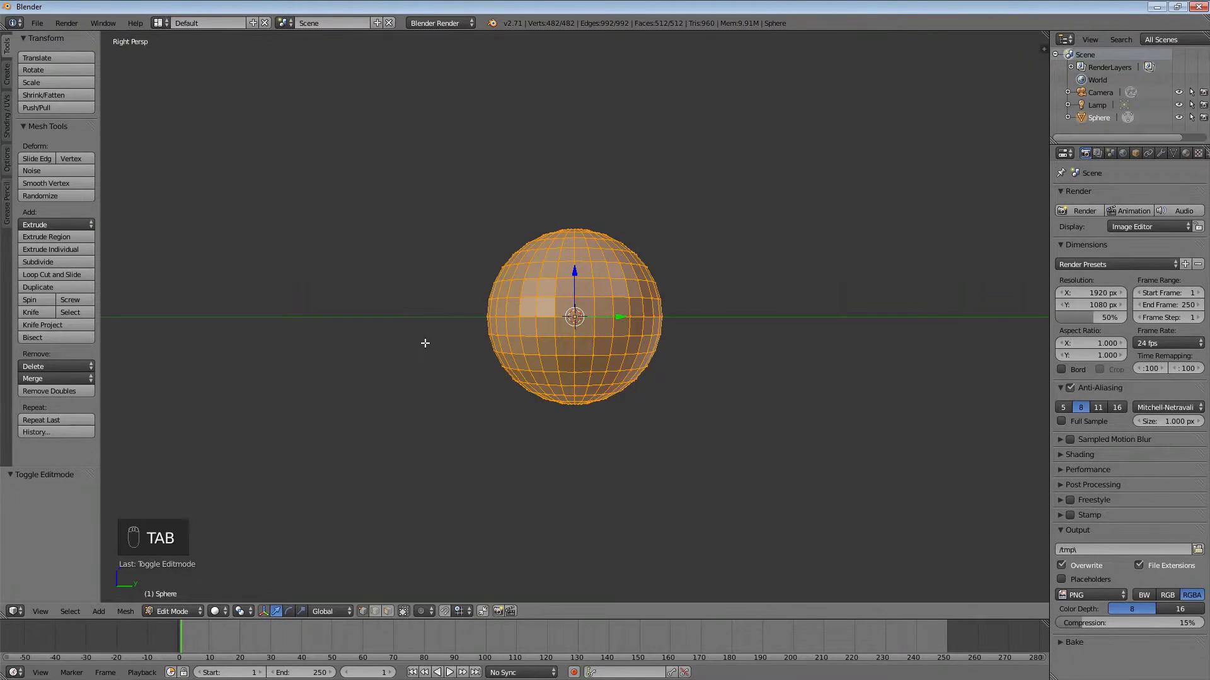
key(a)
key(a)
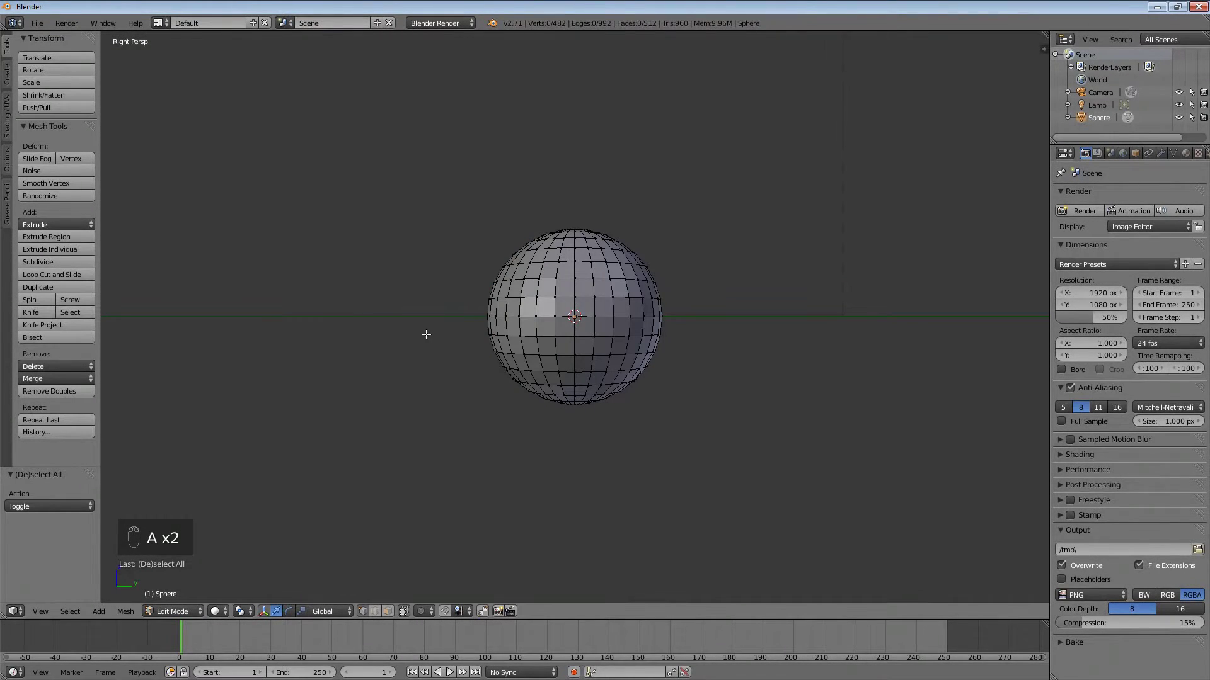
key(b)
drag(438, 306, 741, 469)
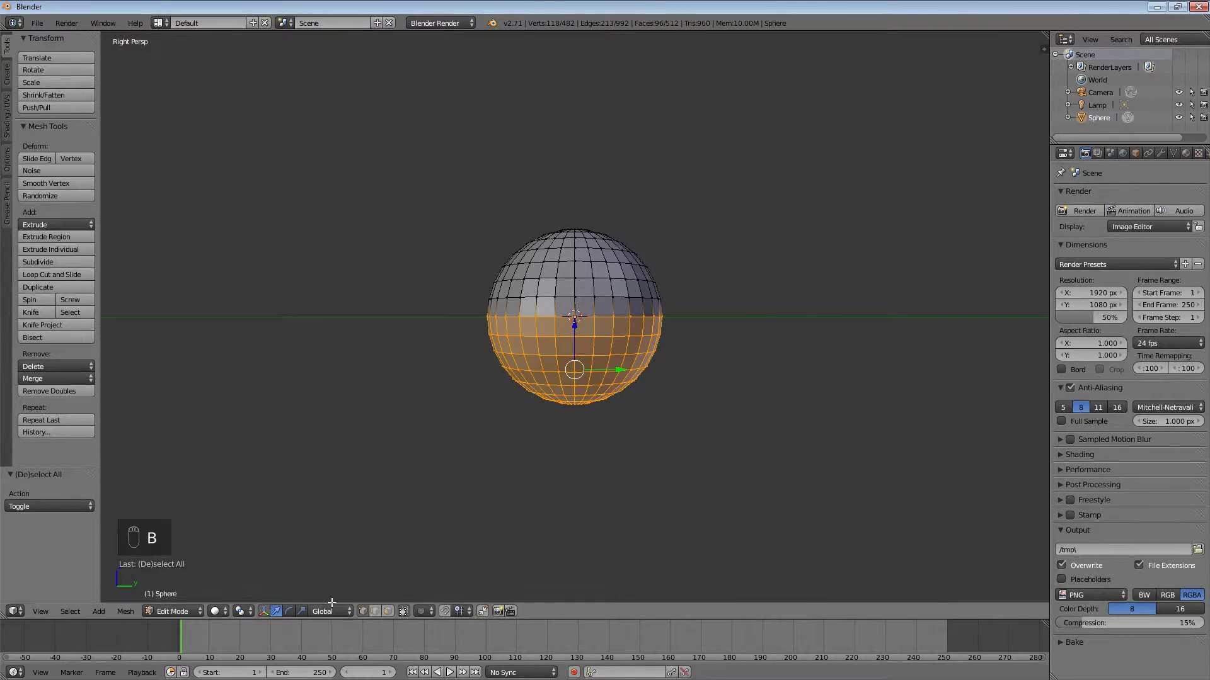
Step: Allow selection of hidden vertices, box-select the sphere's whole lower half including the equator, and delete those vertices
click(404, 612)
middle_drag(452, 470, 633, 418)
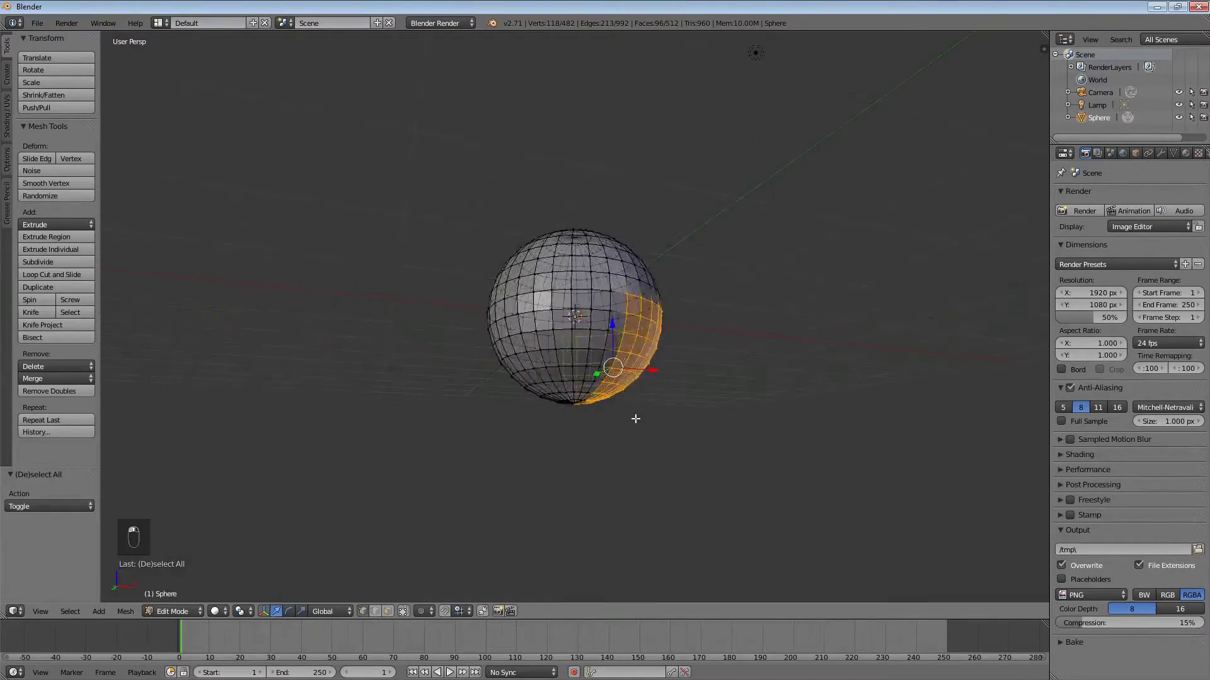
key(KP_3)
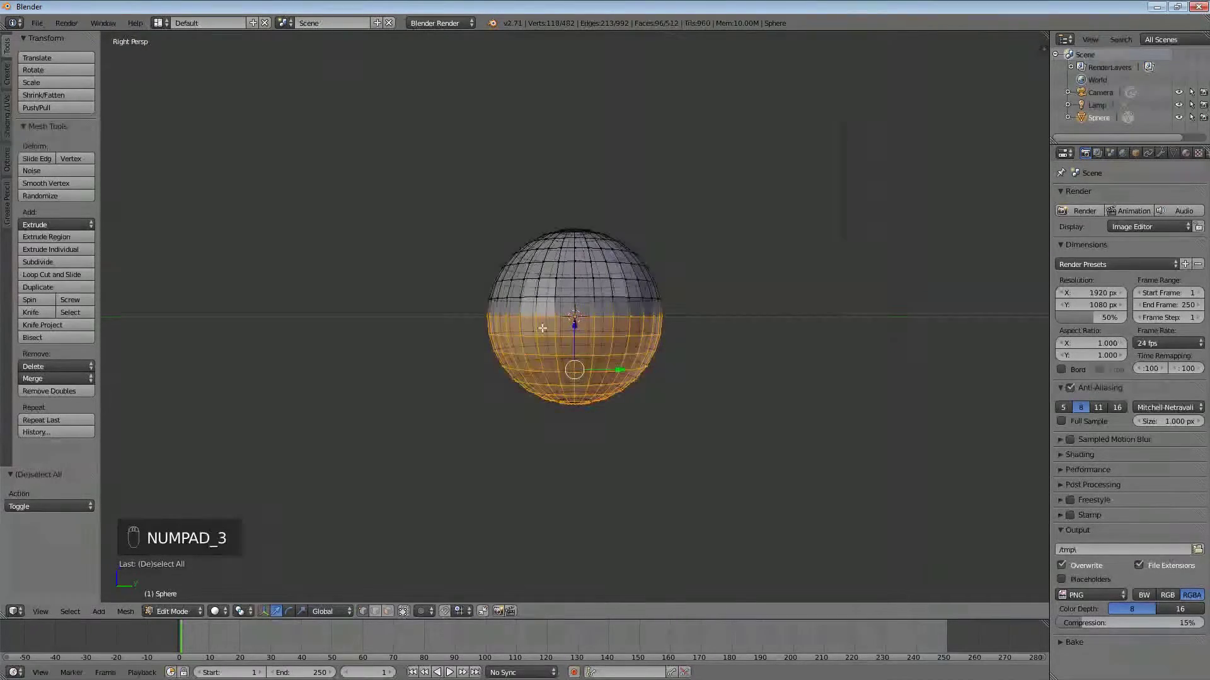
key(a)
key(a)
key(b)
drag(461, 306, 759, 422)
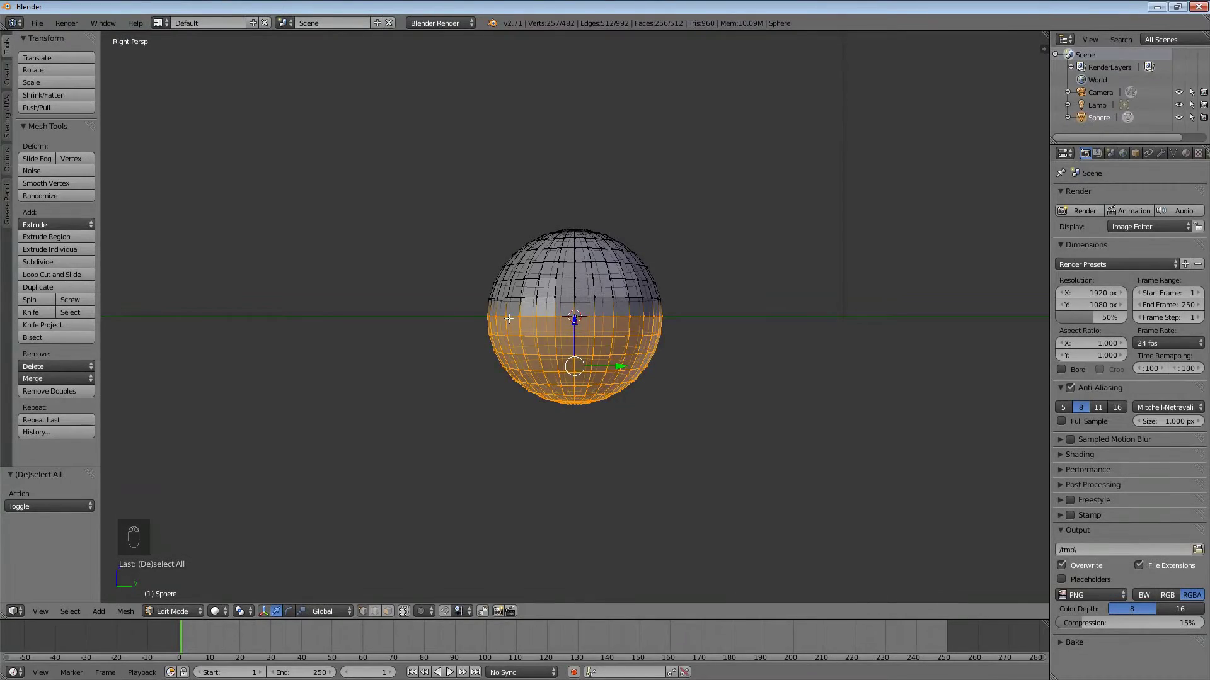
scroll(485, 325, up, 3)
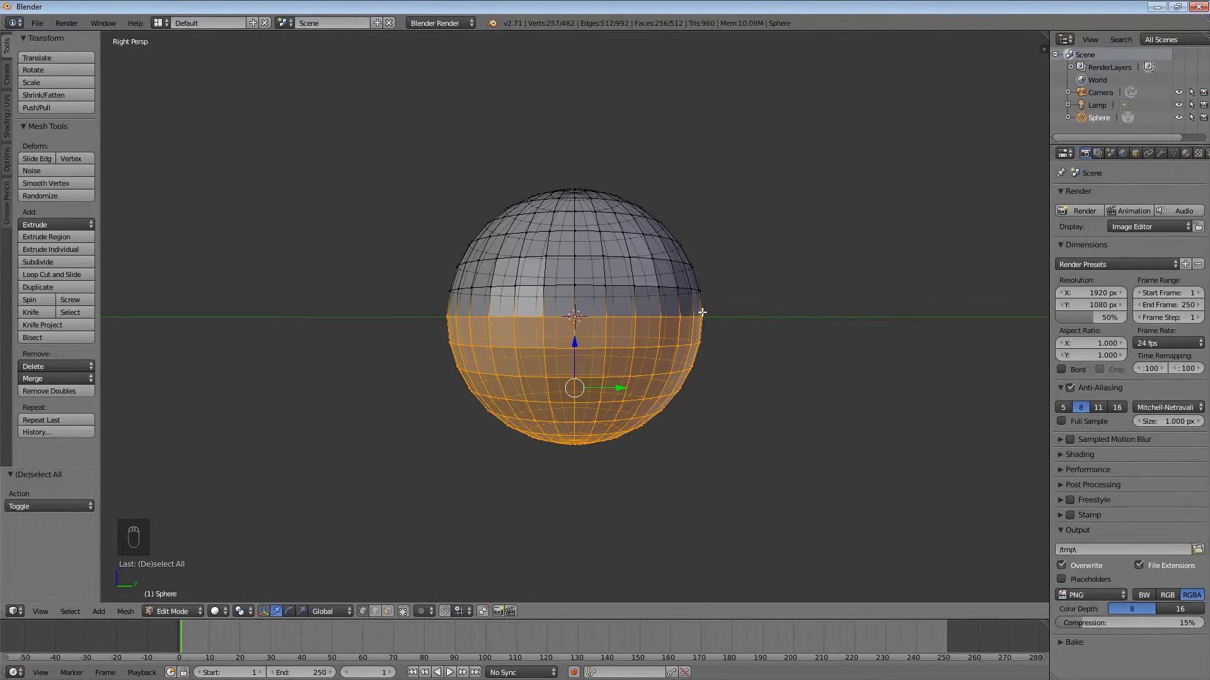
key(x)
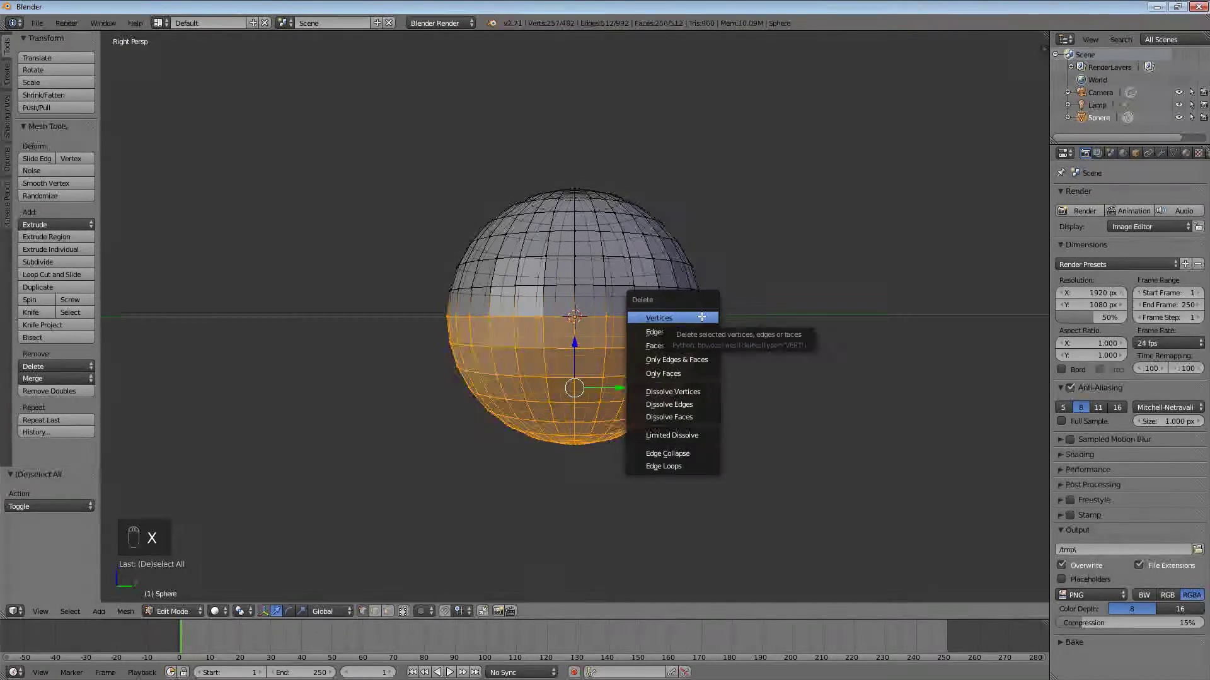
click(701, 317)
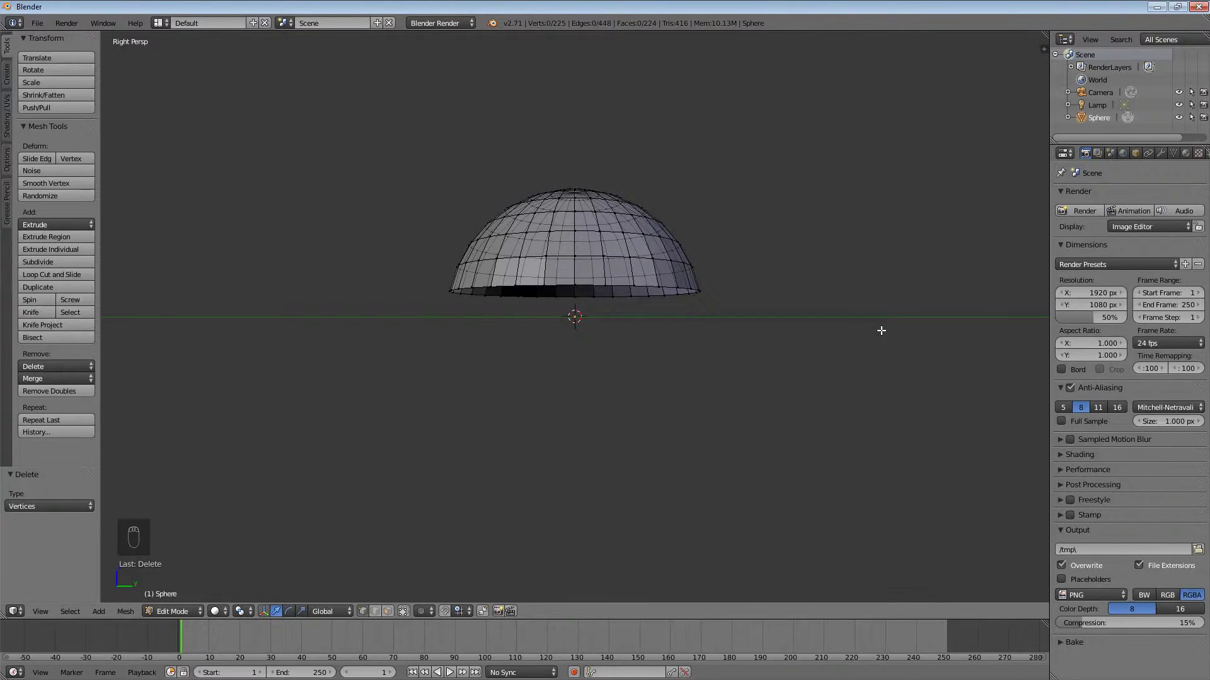
Step: In the orthographic right view, move the entire dome mesh down about 0.198 along Z to the ground line
key(KP_5)
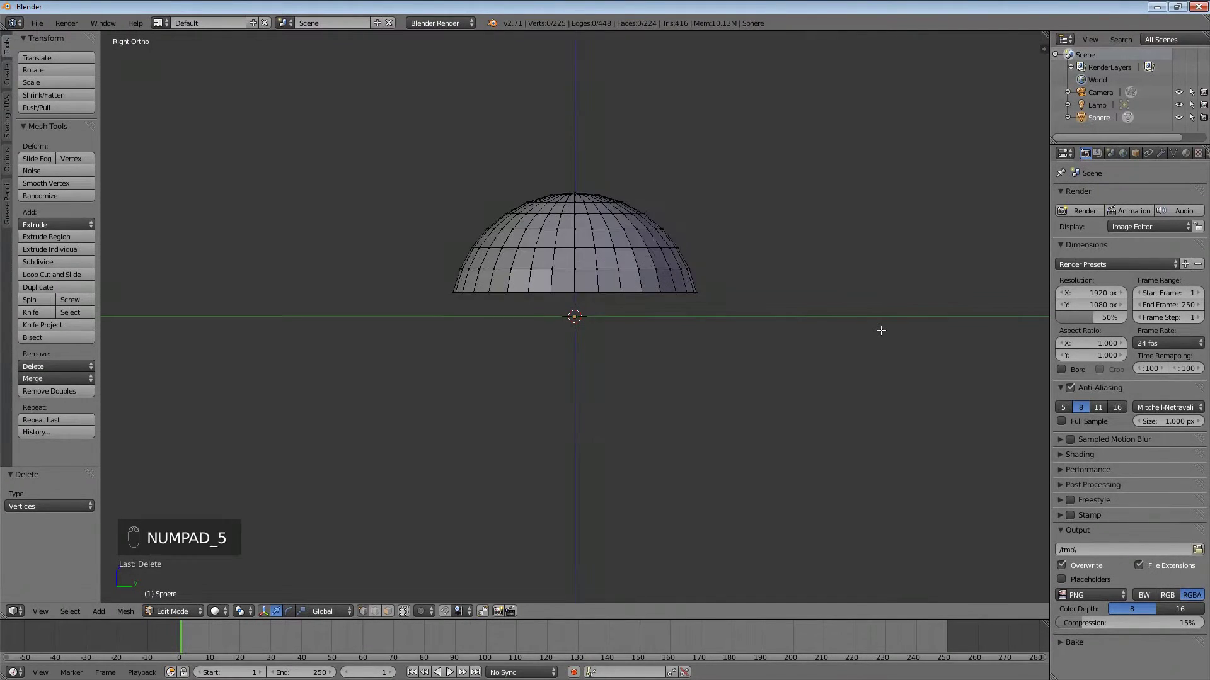
scroll(675, 378, up, 2)
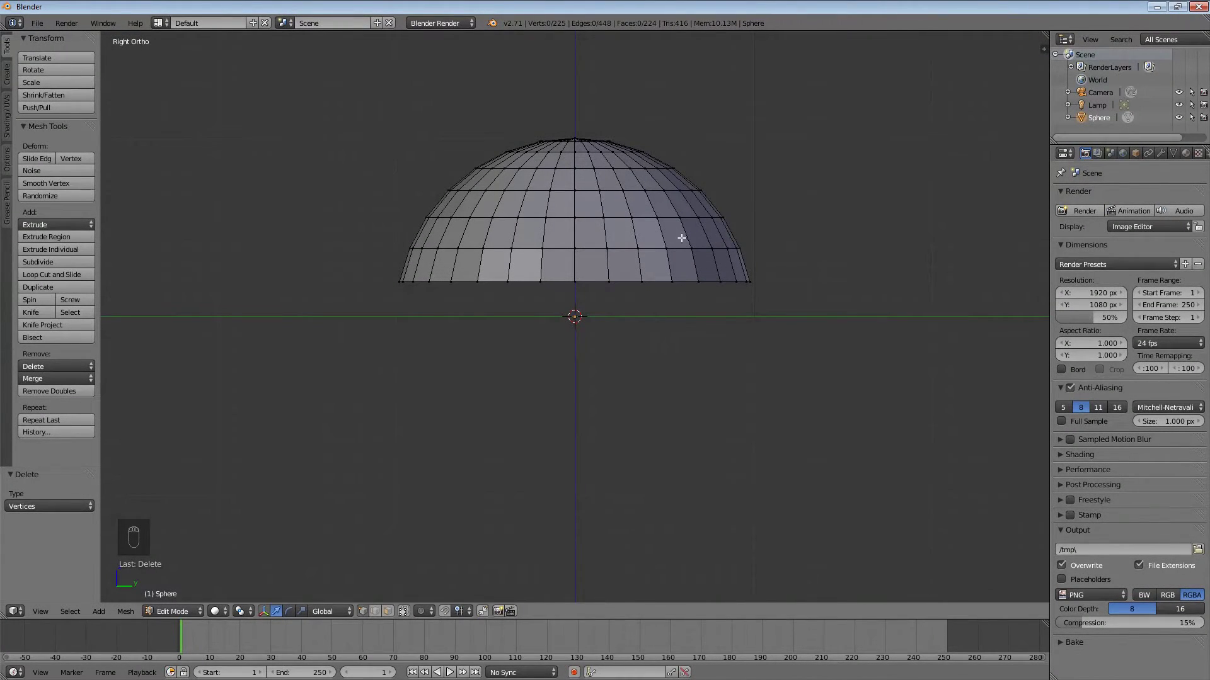
key(a)
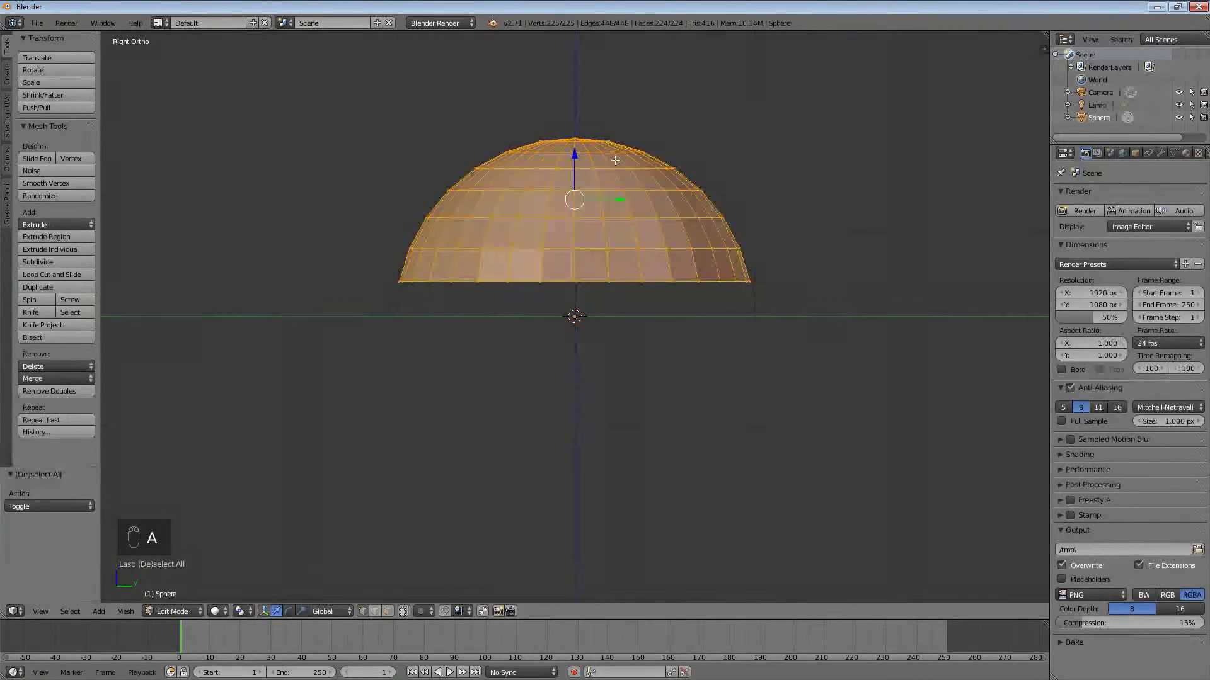
key(g)
key(z)
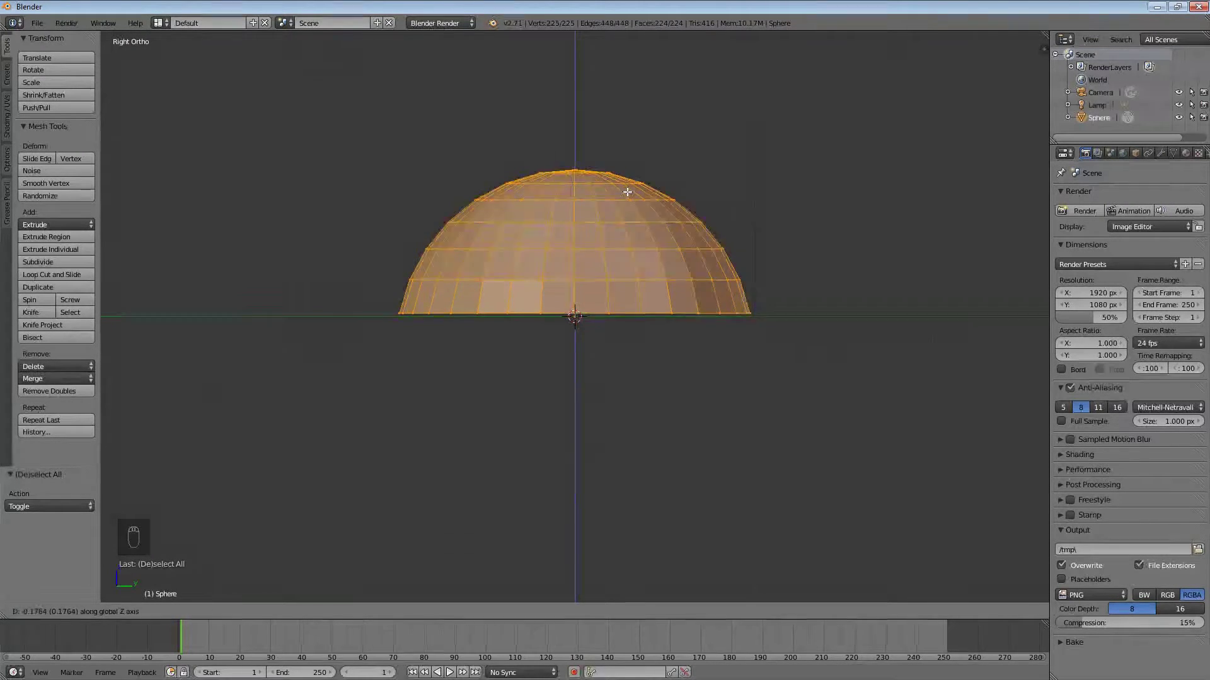
click(628, 194)
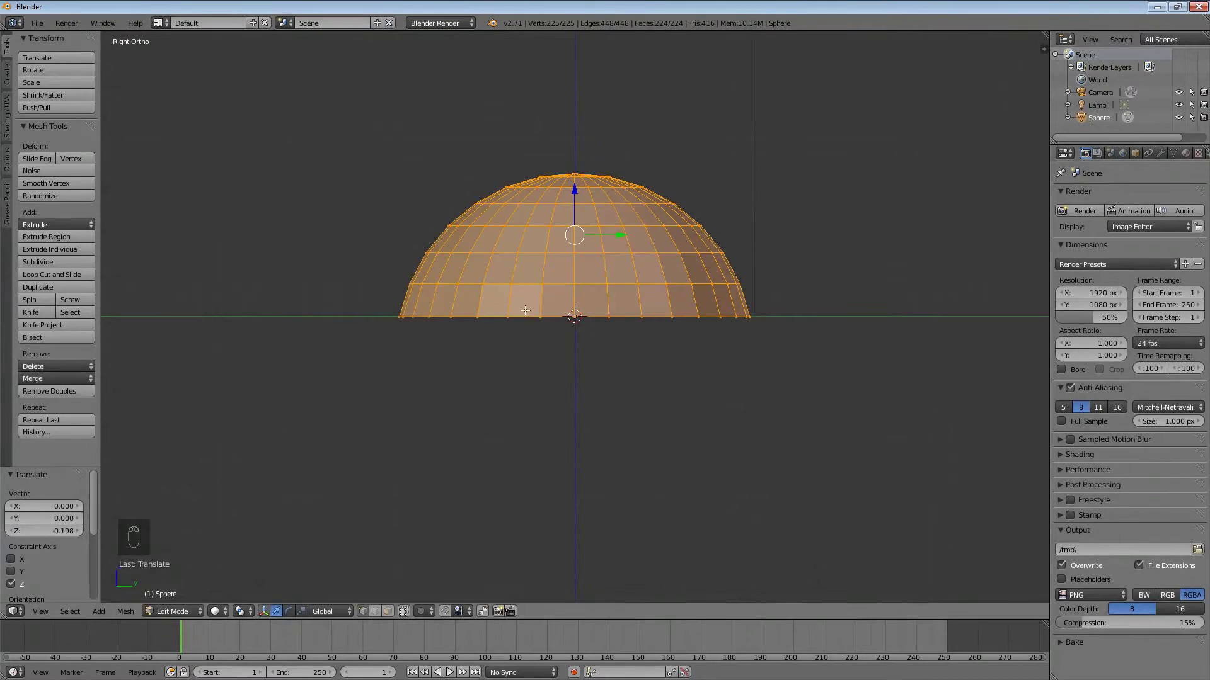
Step: Raise the dome mesh about 0.011 along Z, check its rim against the ground line, and return to Object Mode
key(g)
key(z)
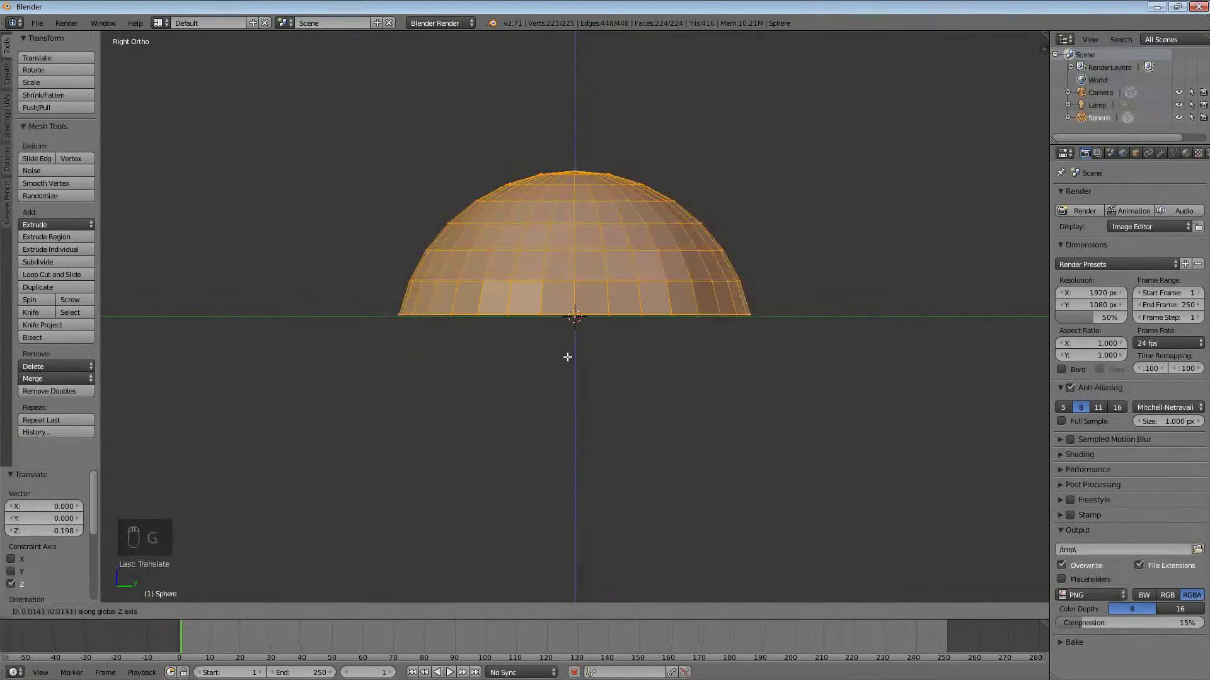
click(568, 357)
scroll(570, 347, up, 10)
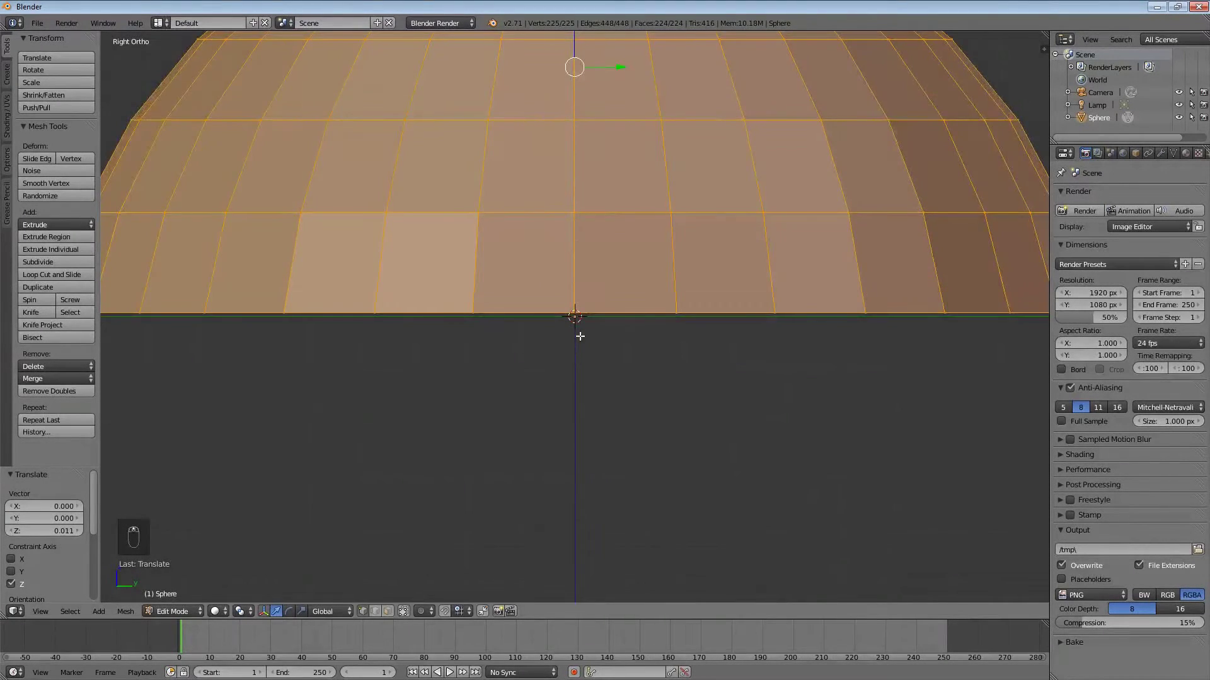
scroll(599, 337, down, 10)
middle_drag(442, 311, 592, 367)
scroll(572, 365, down, 5)
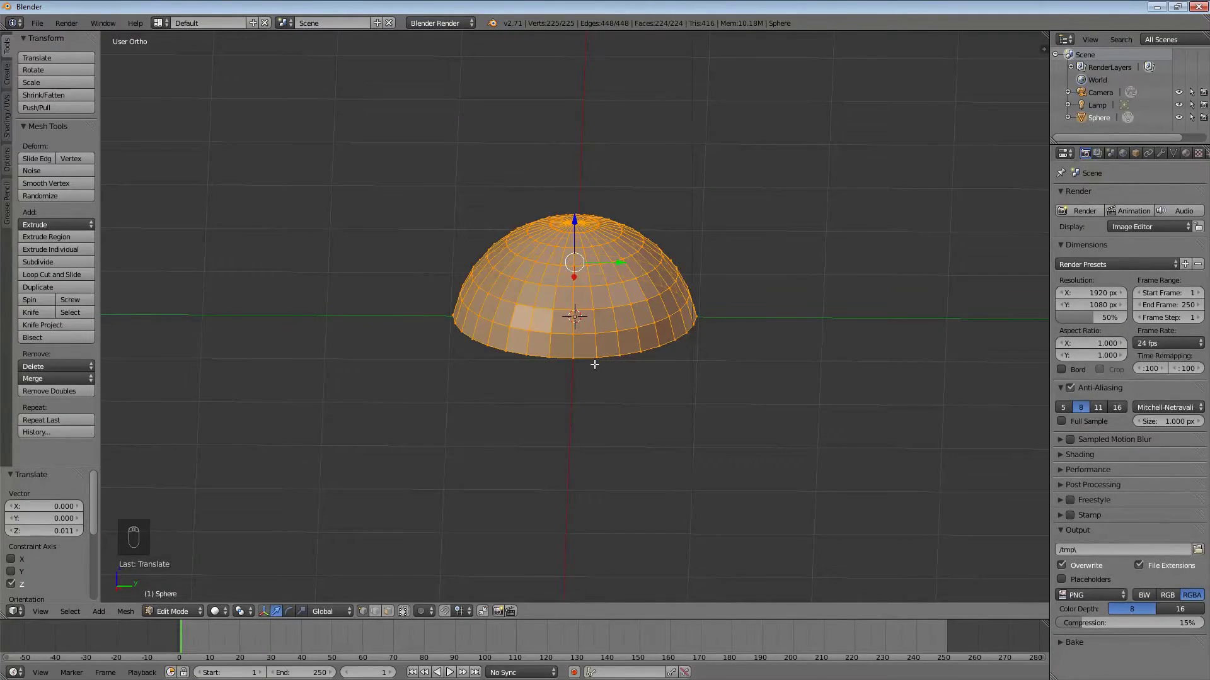
key(Tab)
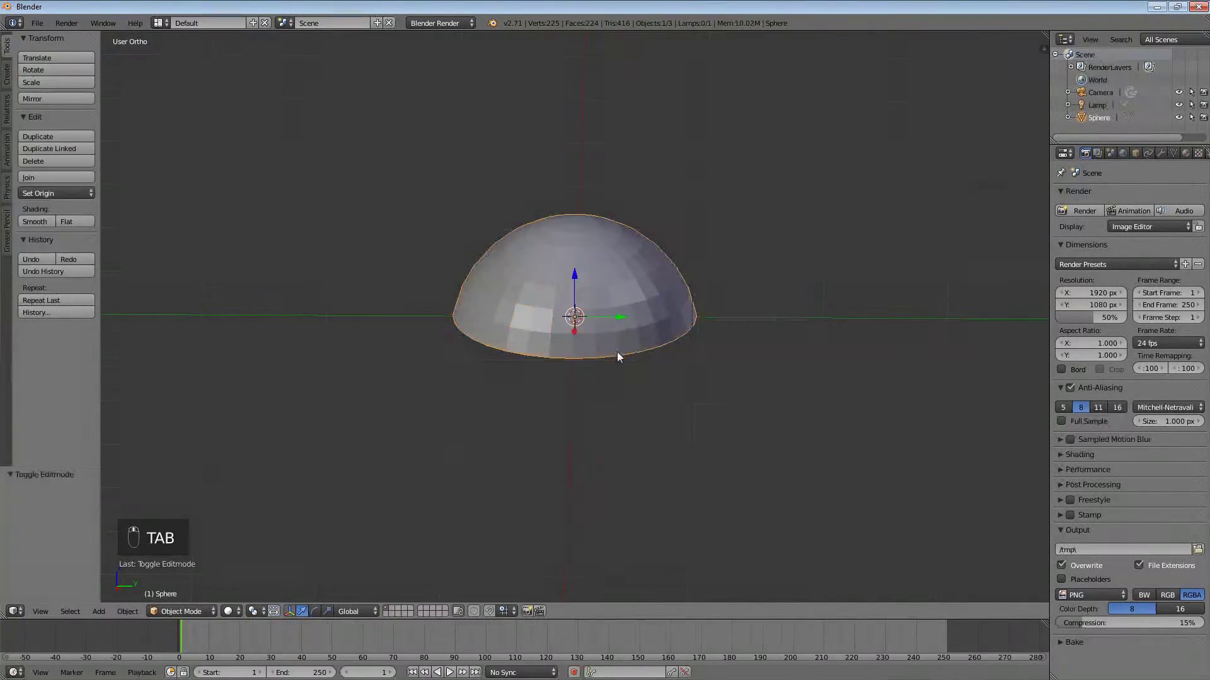
Step: Add a Subdivision Surface modifier to the dome, set its view subdivisions to 2 and apply the modifier
middle_drag(617, 351, 591, 334)
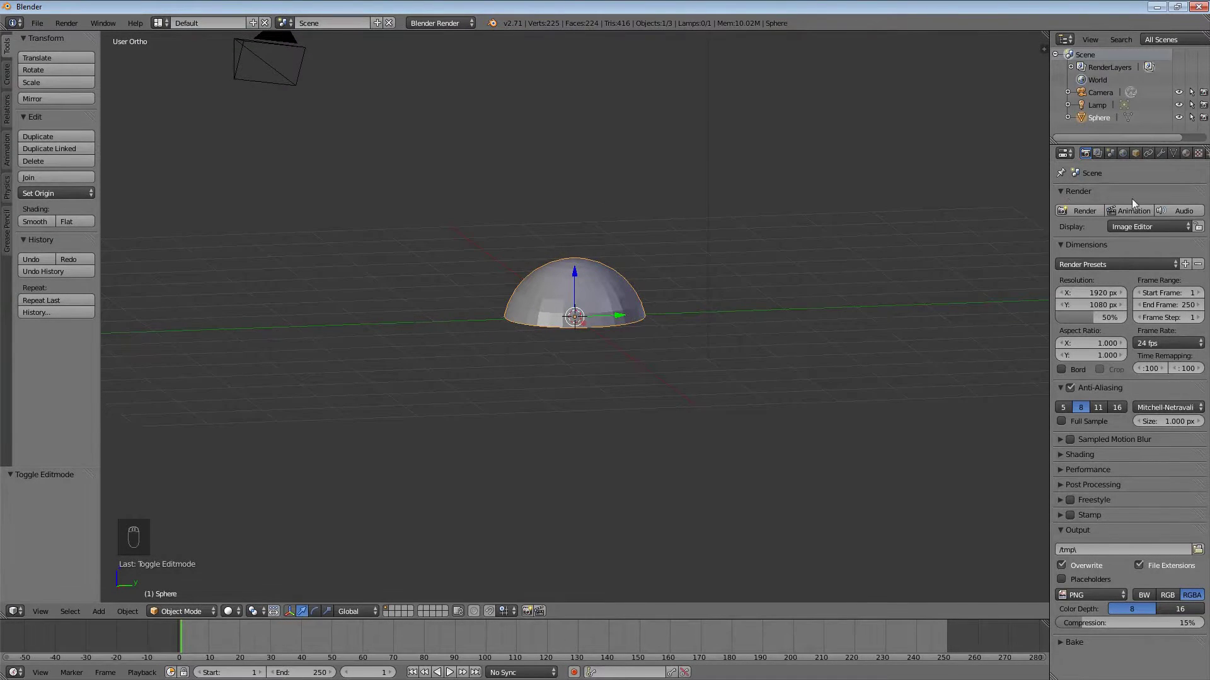
click(1163, 152)
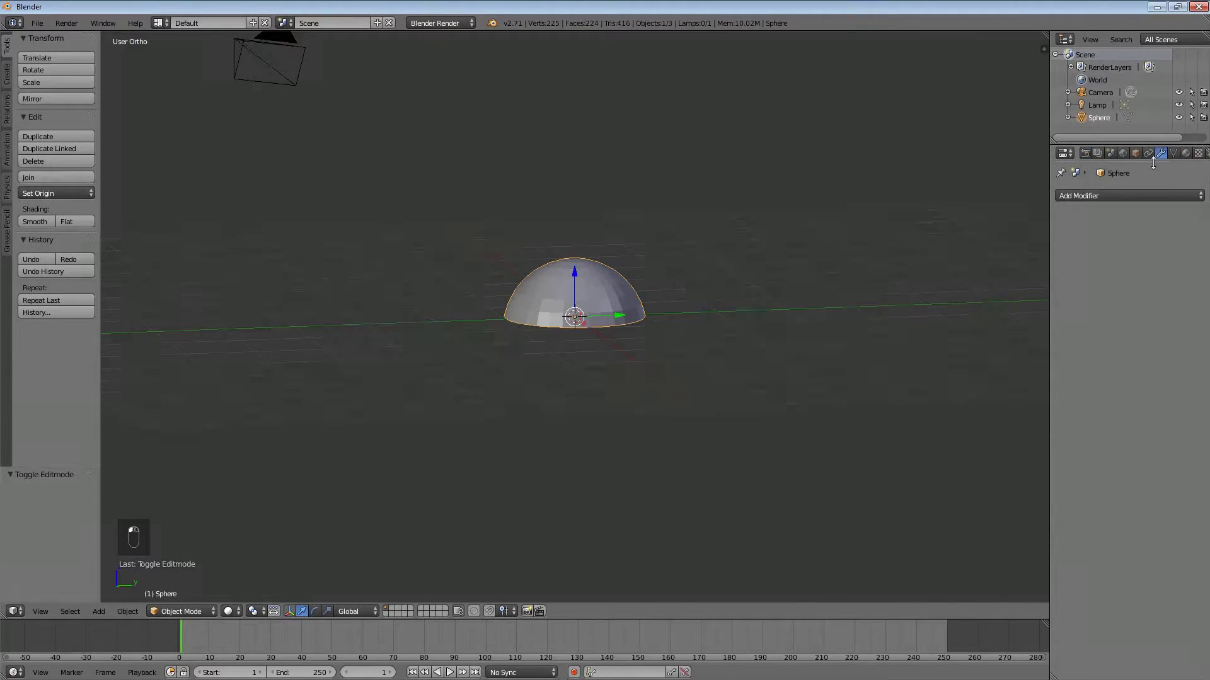
click(1147, 192)
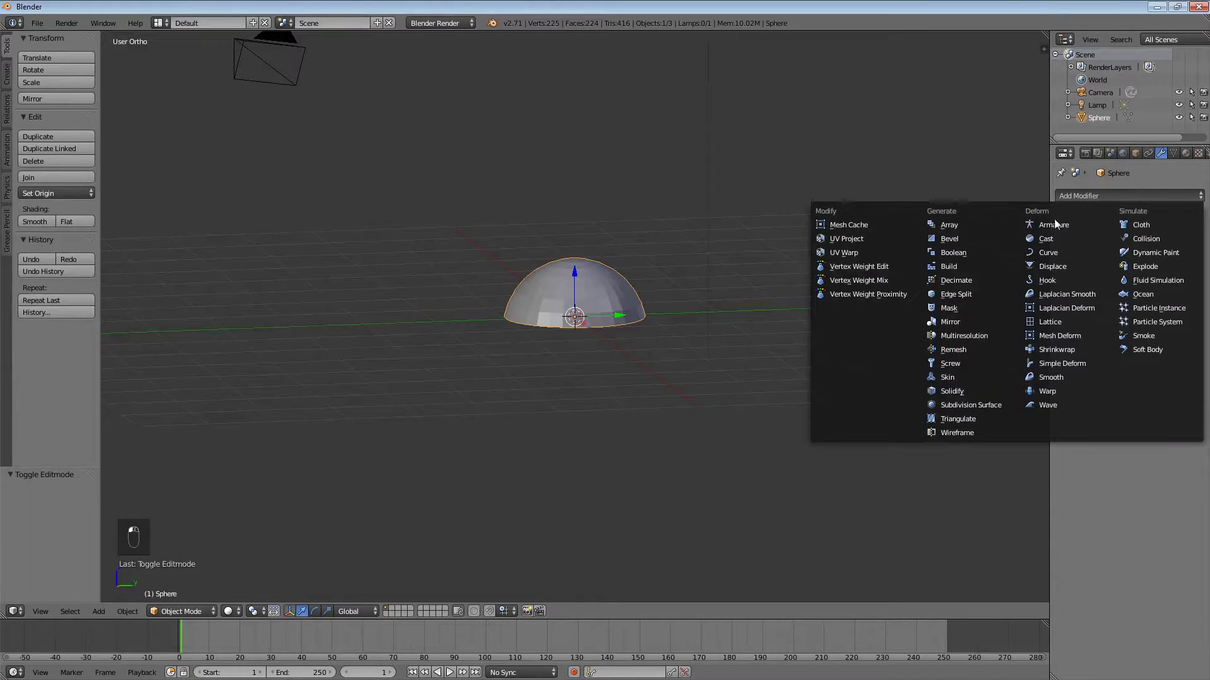
click(1001, 402)
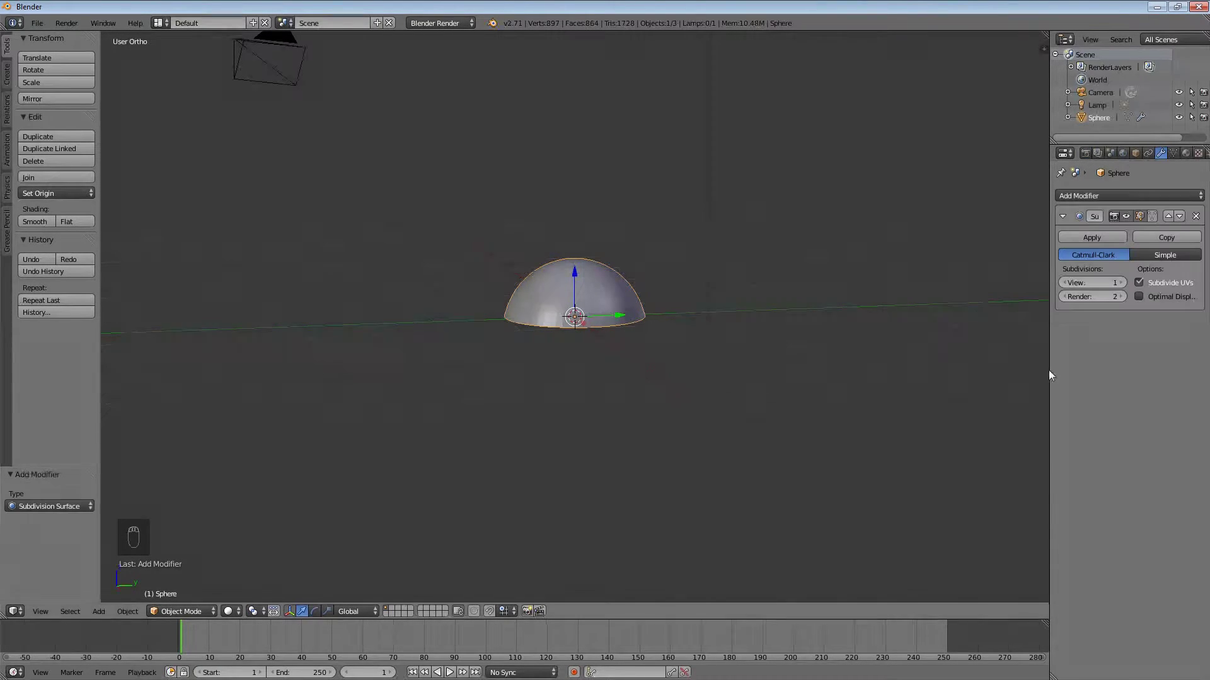
click(1123, 283)
click(1110, 237)
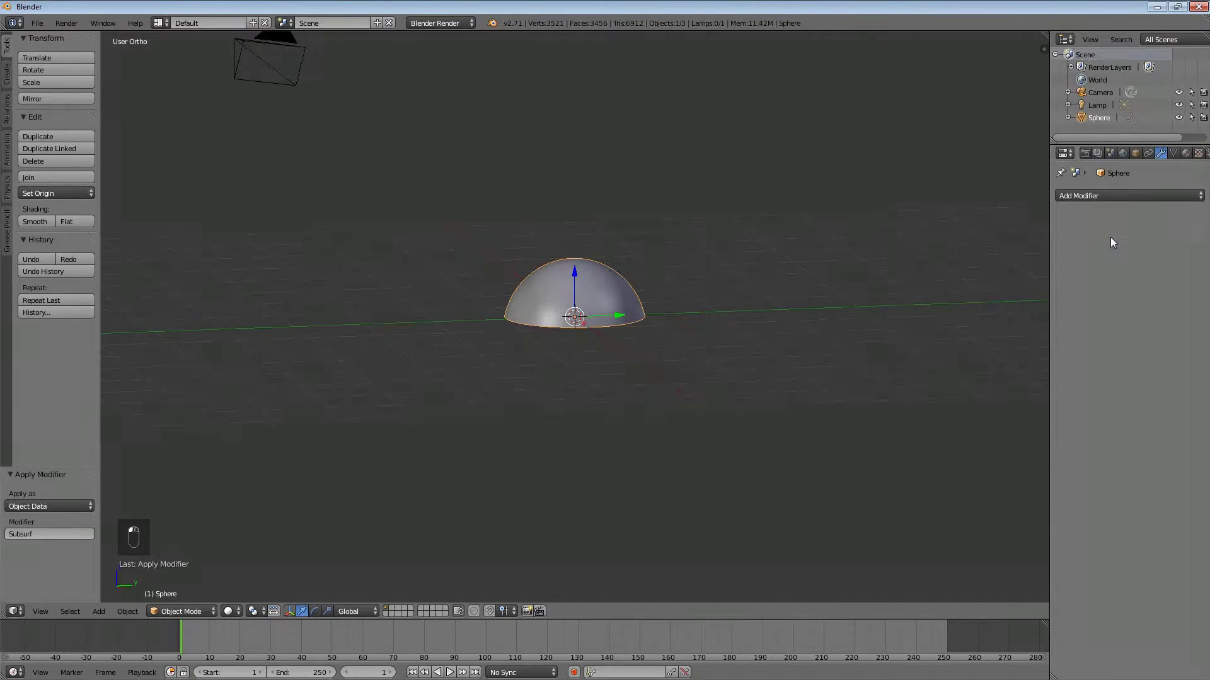
Step: Switch the render engine to Cycles Render and add a new particle system to the dome
scroll(1168, 157, down, 3)
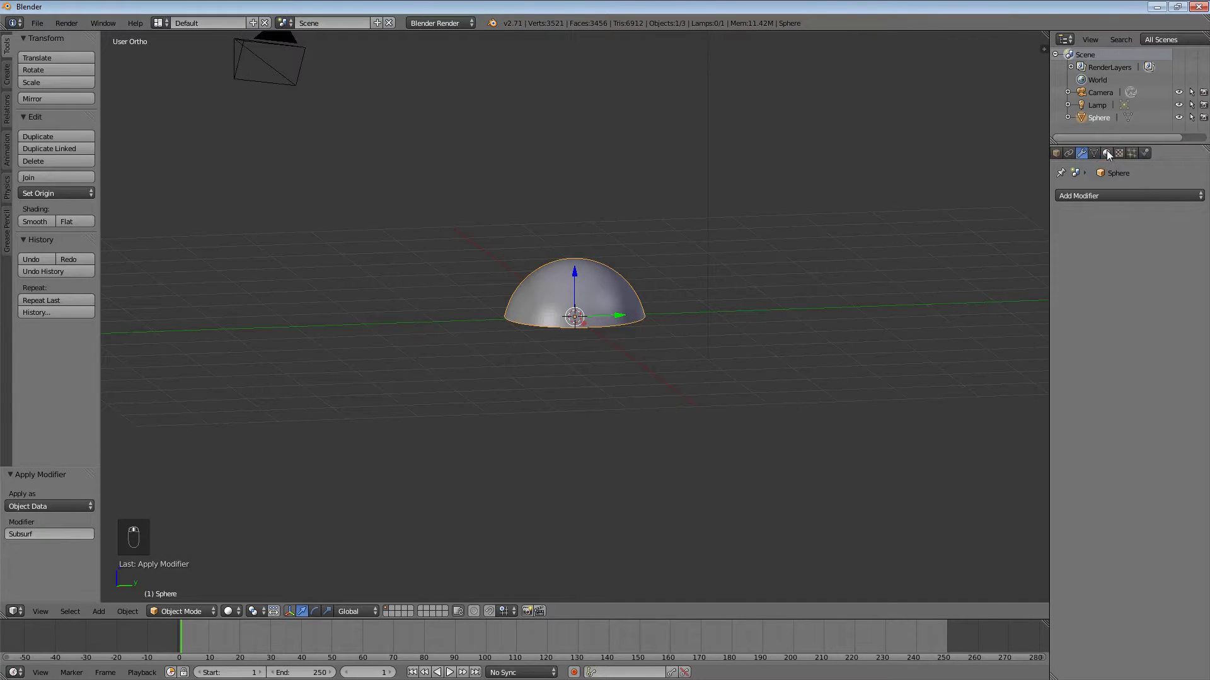
key(Tab)
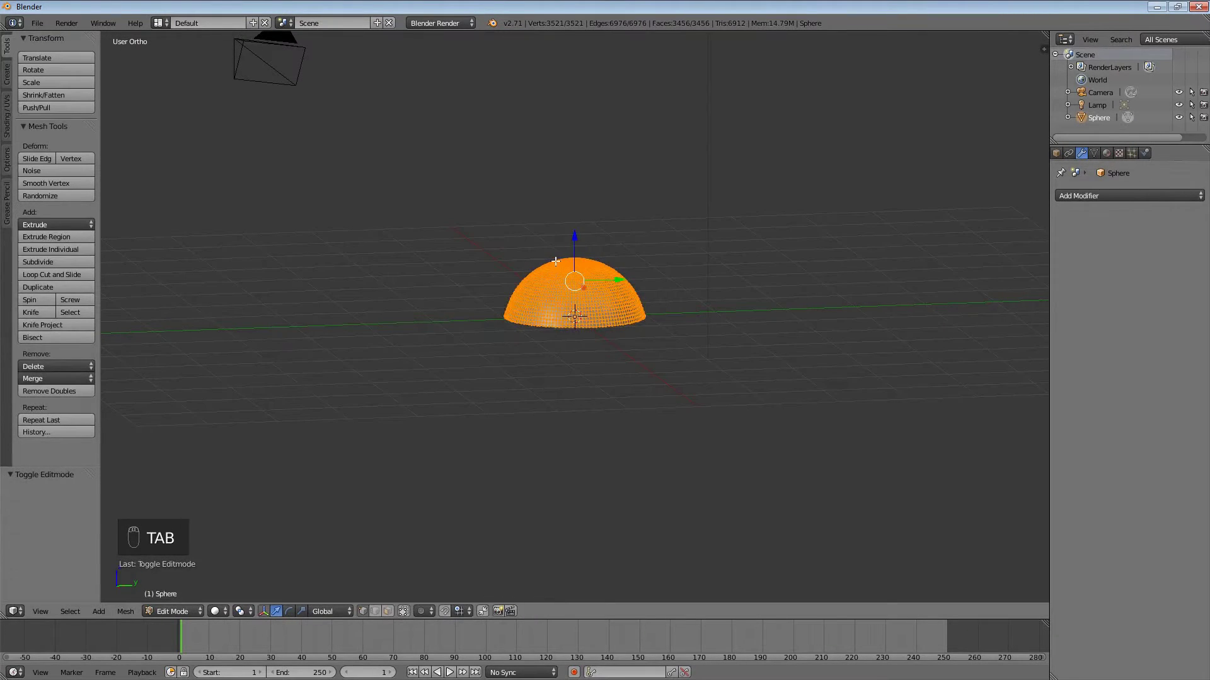
key(Tab)
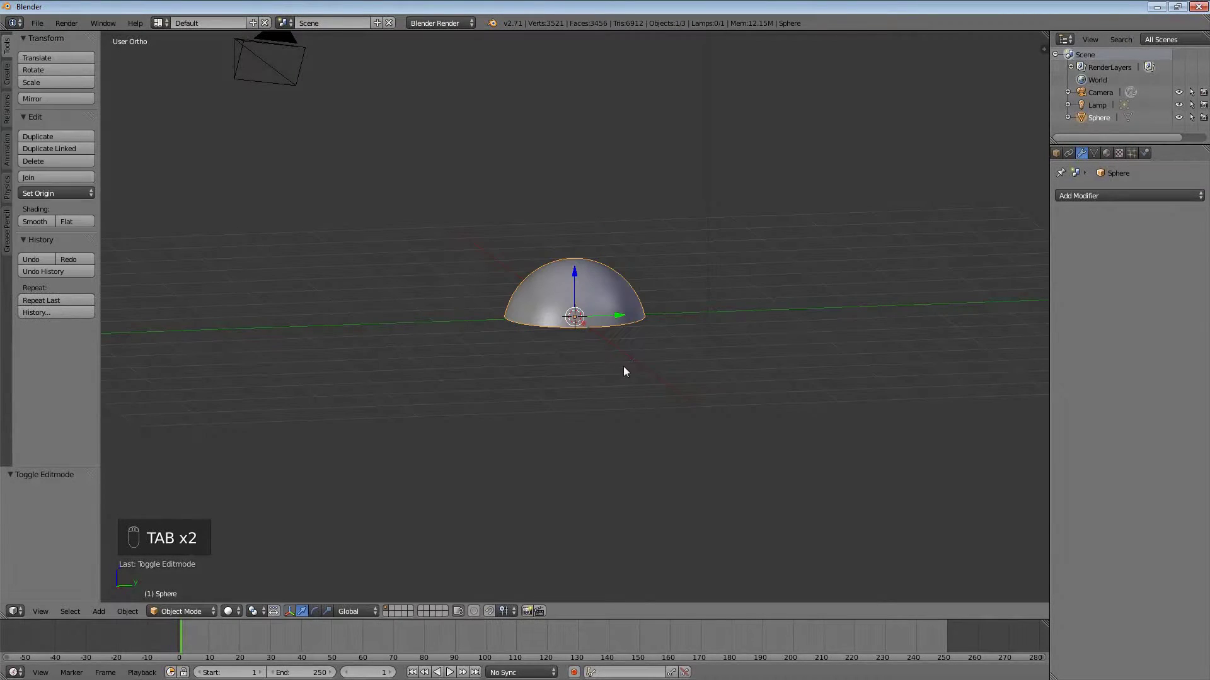
click(1132, 153)
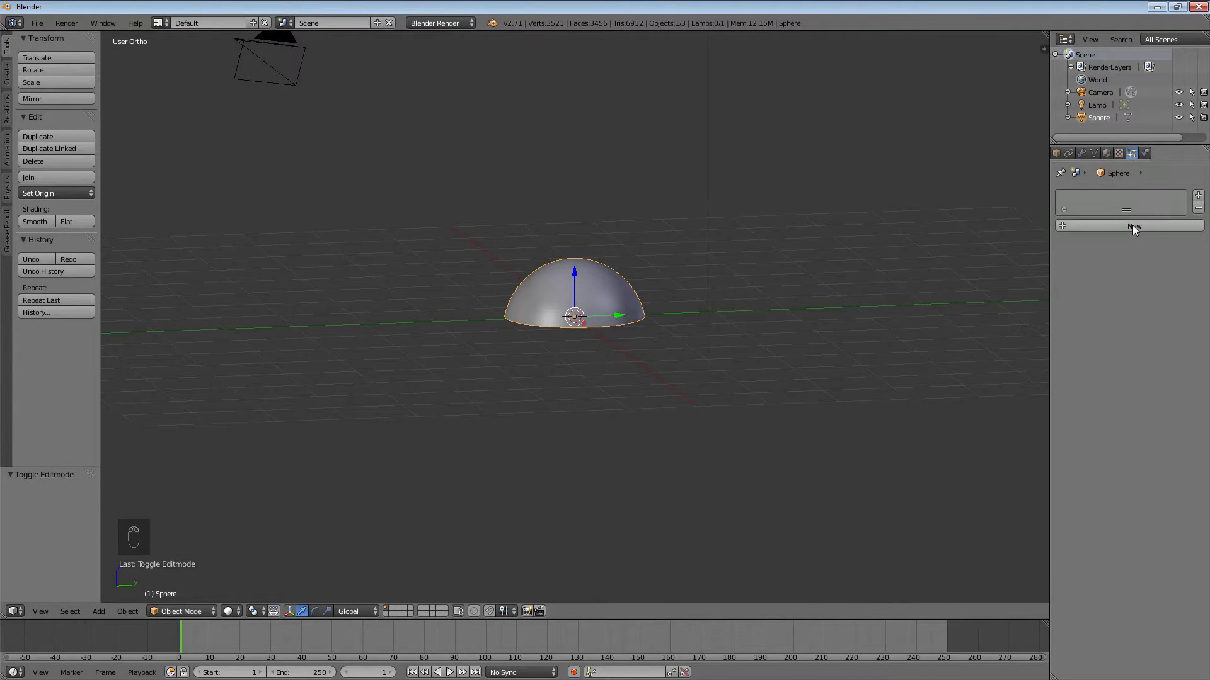
click(452, 24)
click(451, 59)
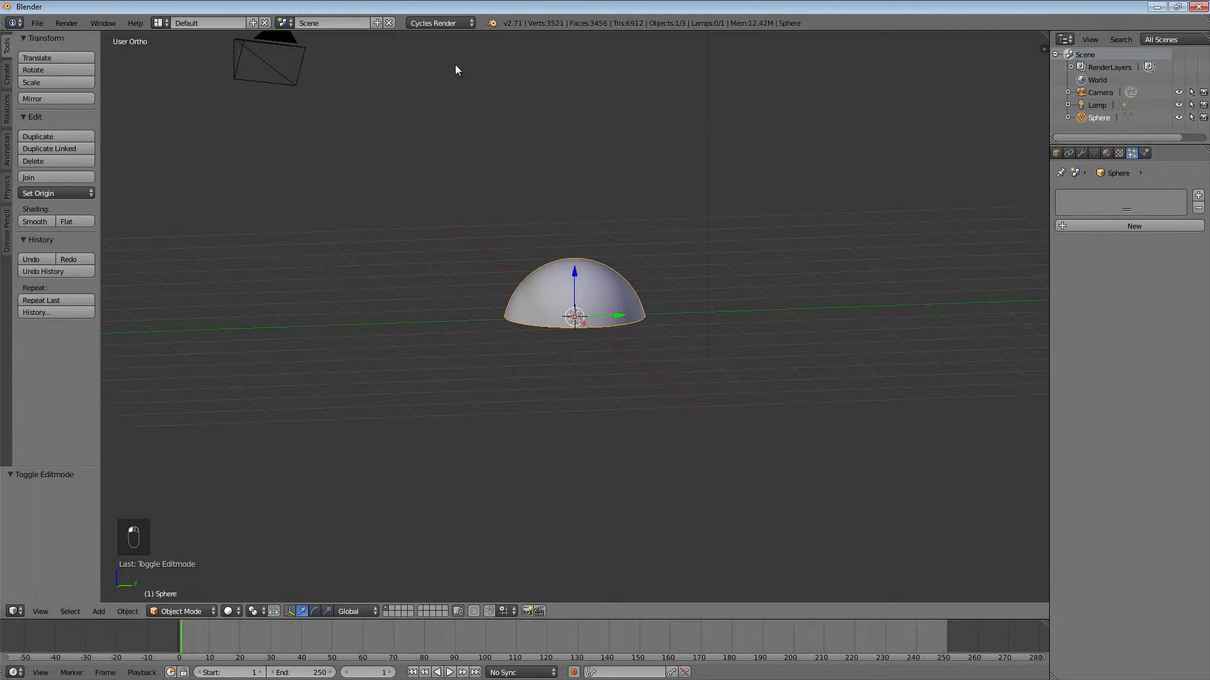
click(1127, 224)
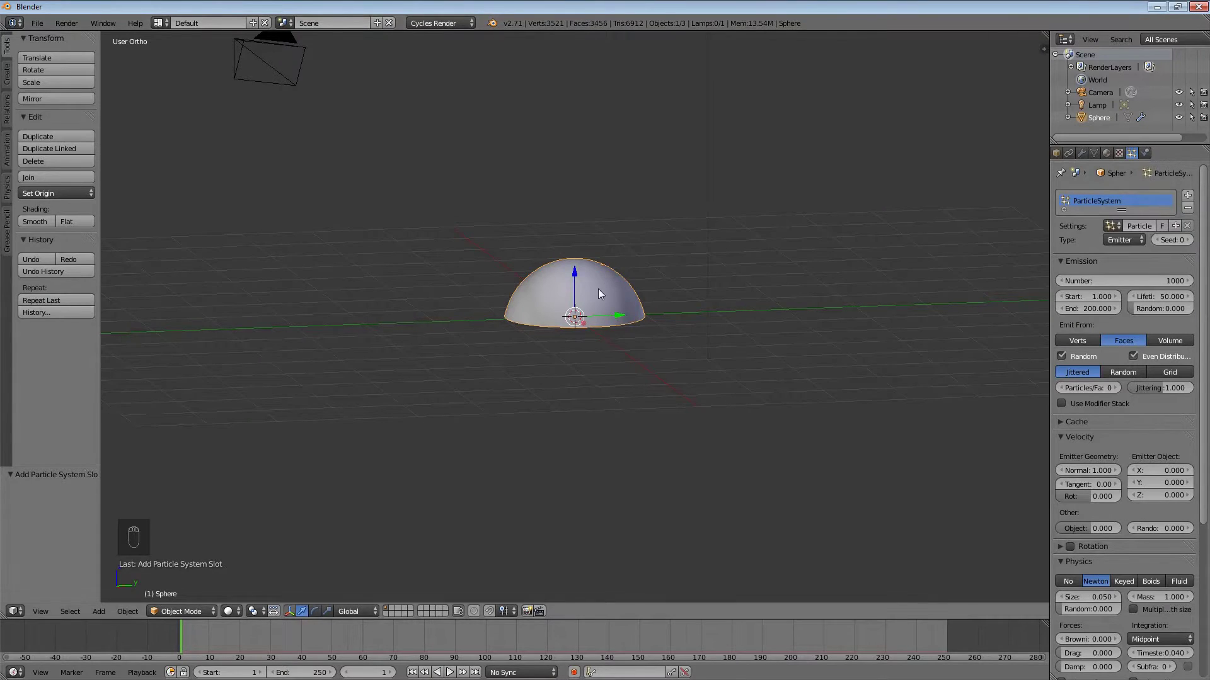
Step: Check the dome's face count in Edit Mode, set the particle number to 3456 and return to Object Mode
key(a)
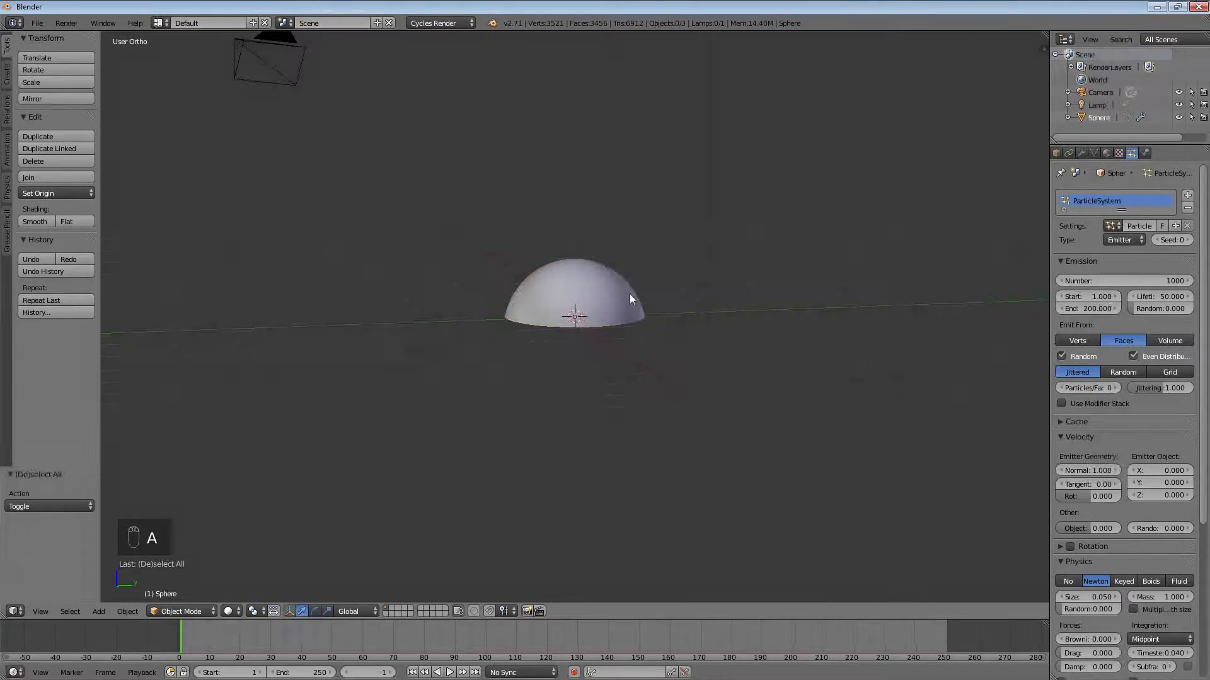
key(a)
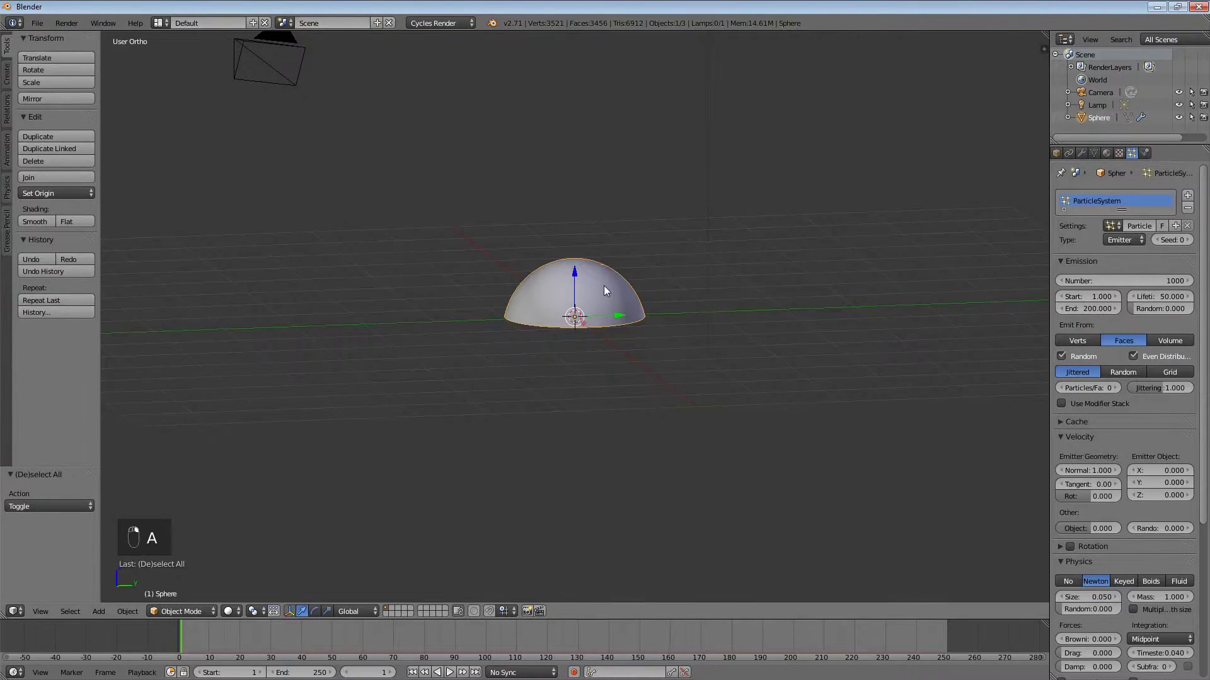
key(Tab)
scroll(549, 130, up, 3)
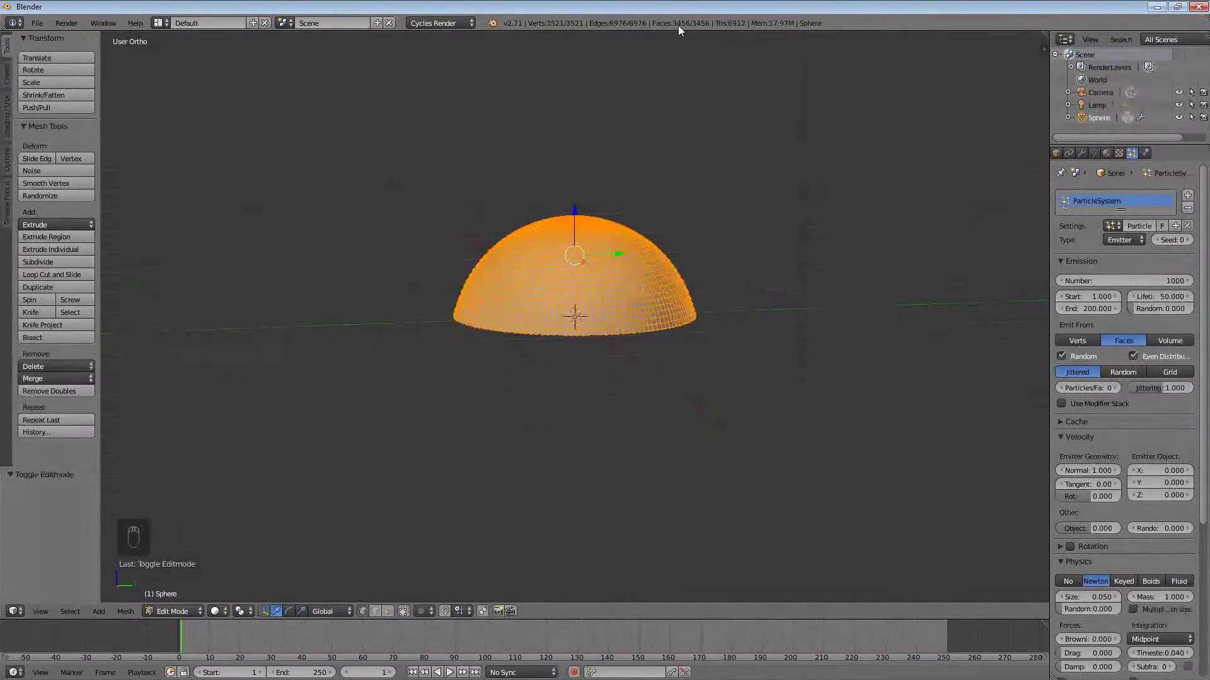
click(1134, 281)
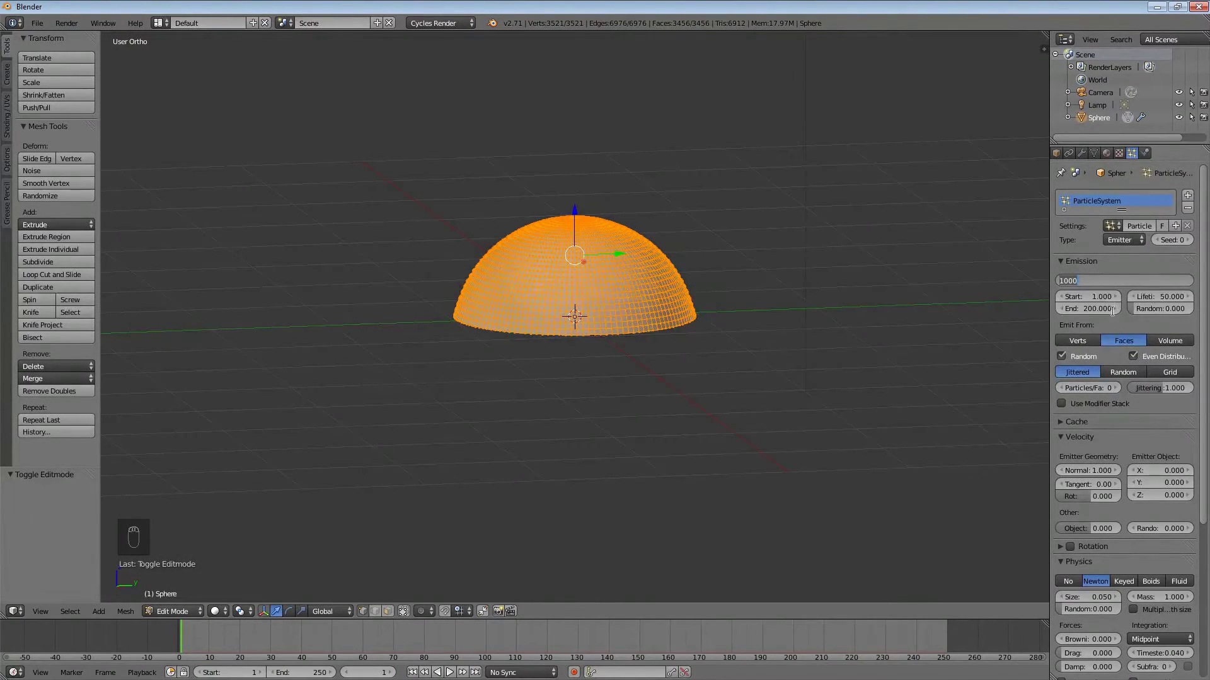
text(3456)
key(Return)
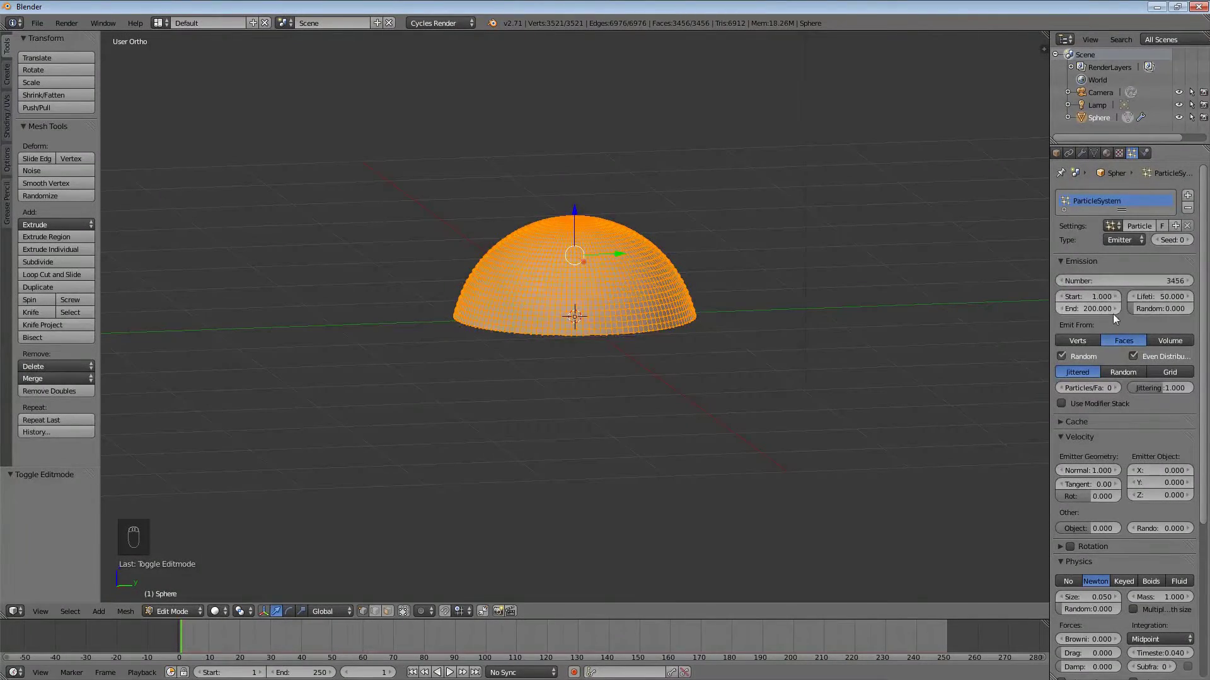
key(Tab)
Step: Set both the start and end frame of the particle emission to 3
middle_drag(704, 291, 660, 318)
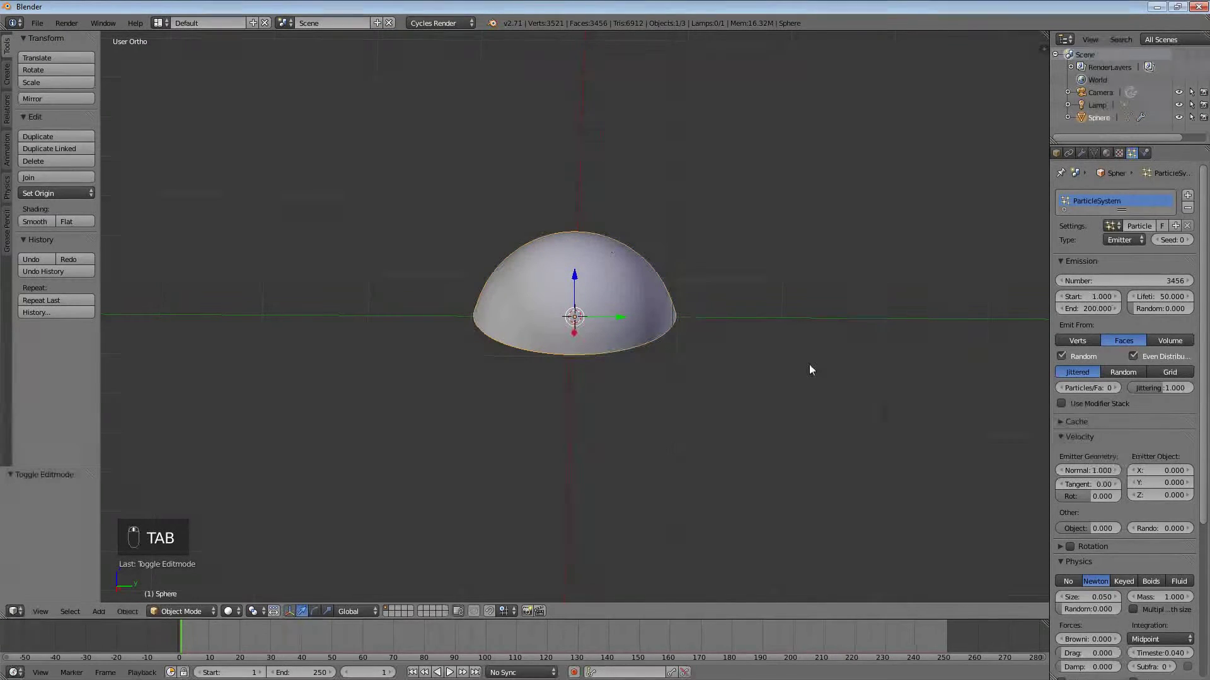
click(1088, 301)
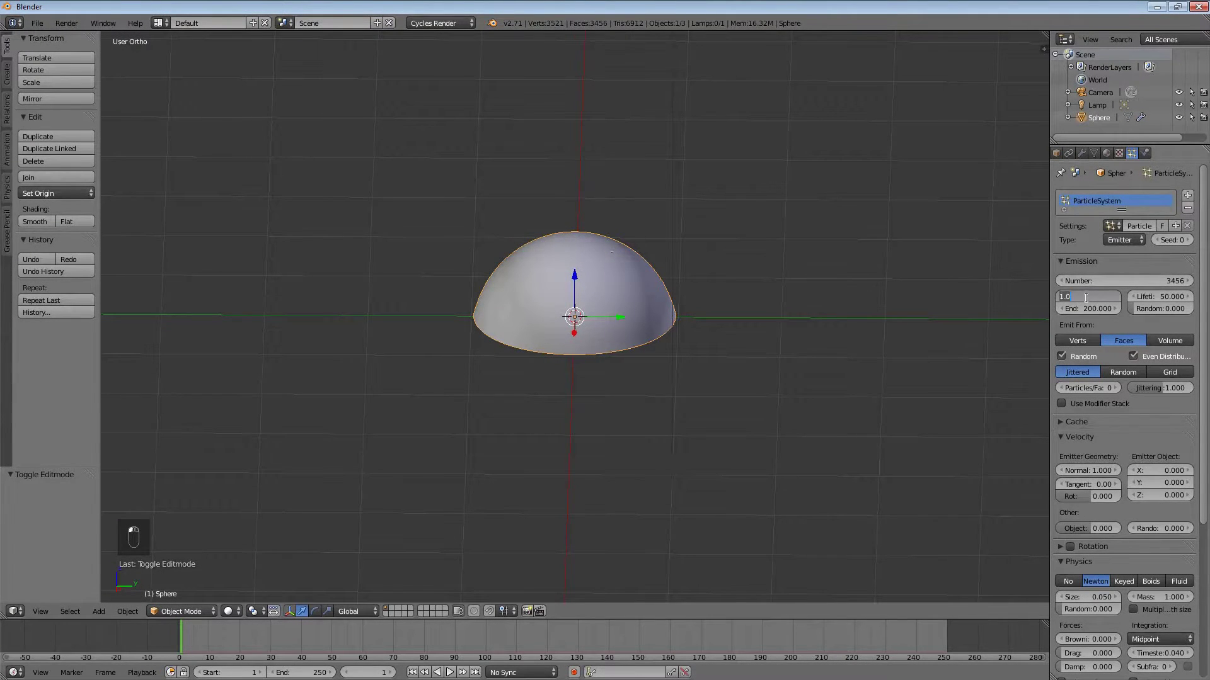
text(3)
key(Tab)
text(3)
key(Return)
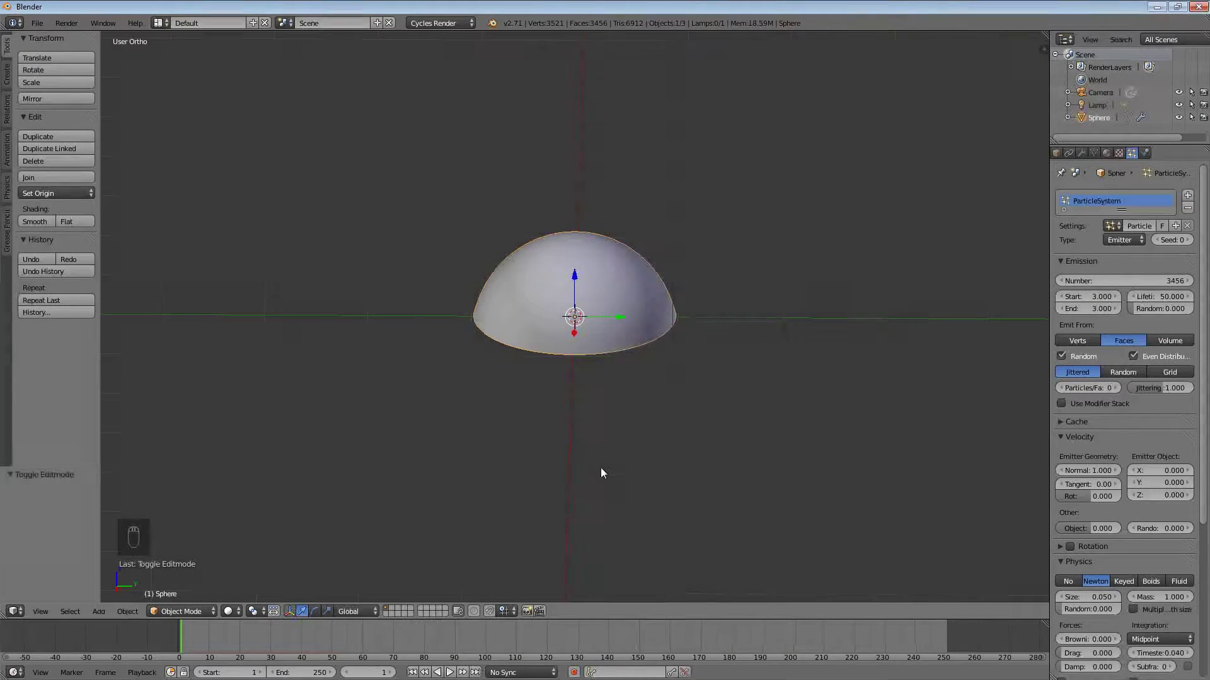
Step: Play and scrub through the particle animation to examine how the particles leave the dome, and go back to frame 0
key(alt+a)
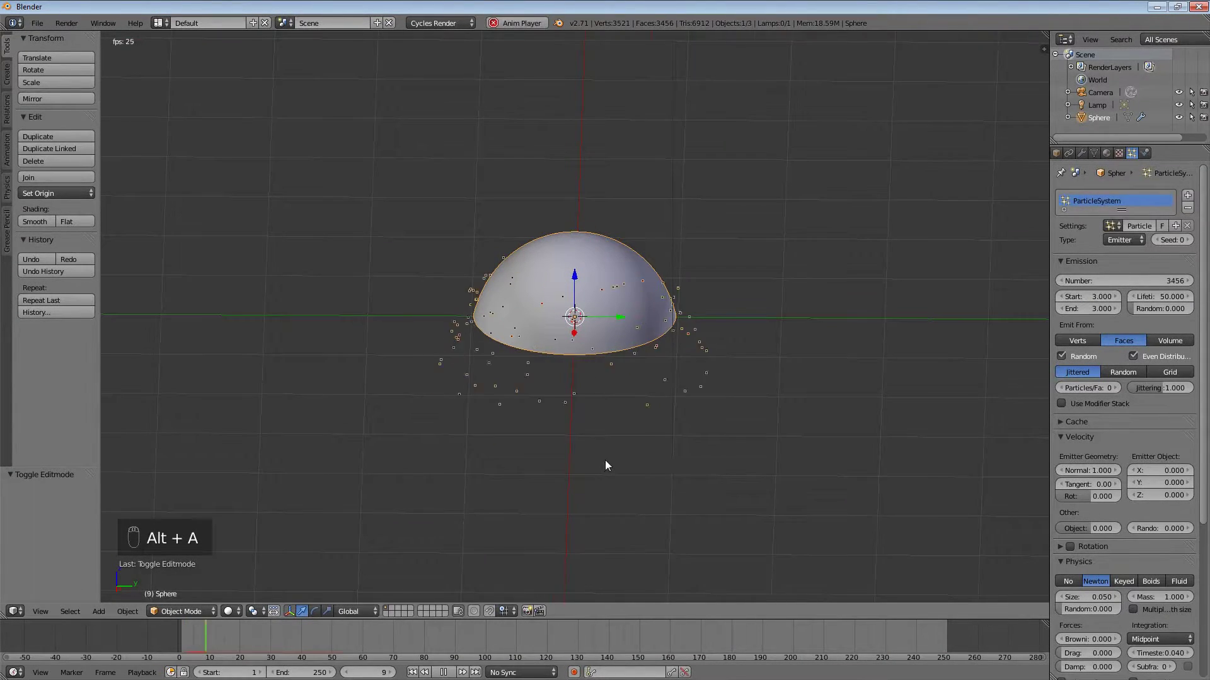
key(Escape)
key(alt+a)
key(Escape)
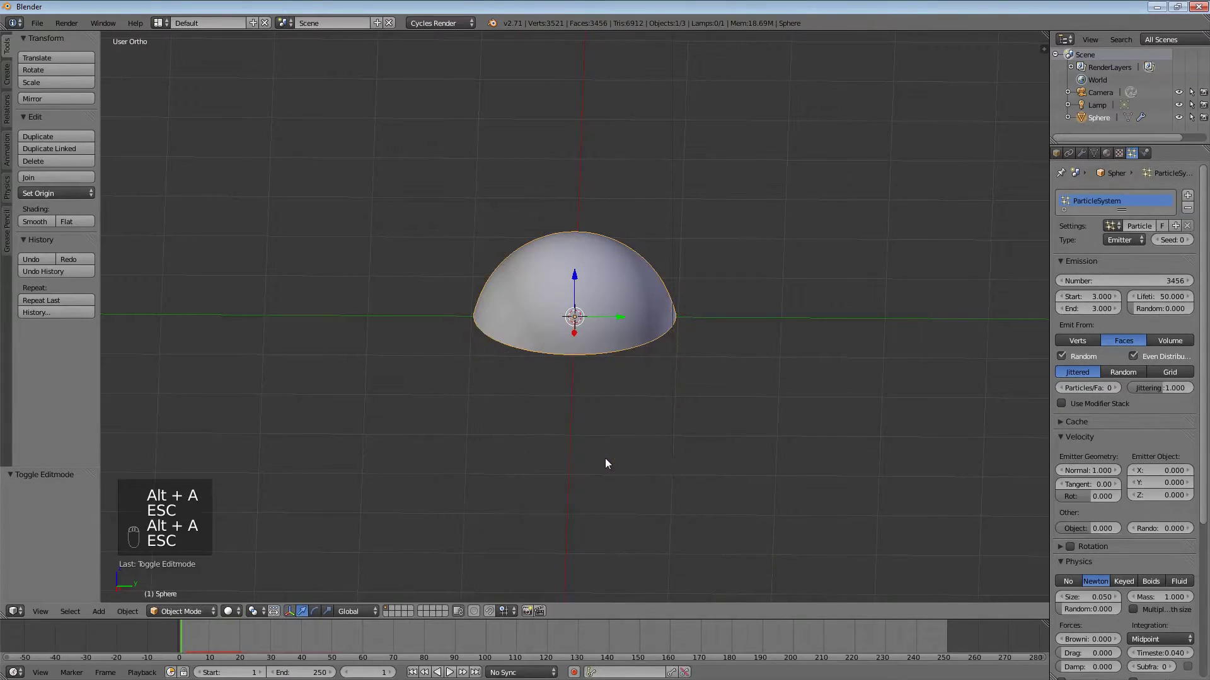
key(alt+a)
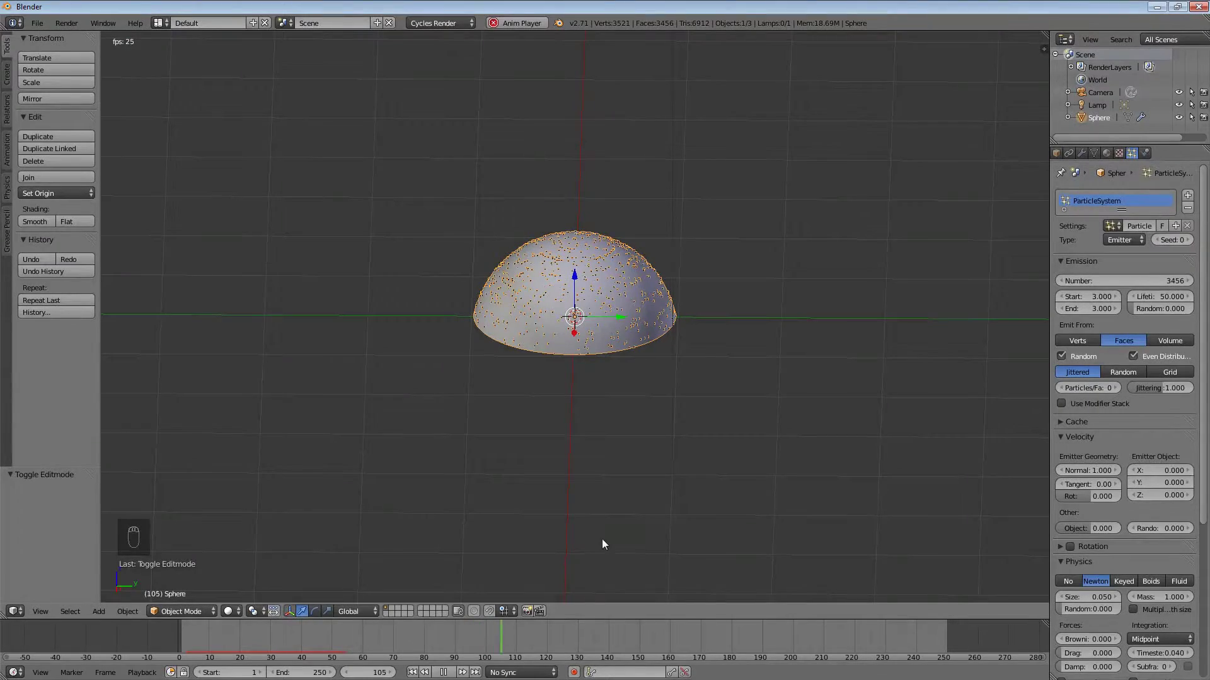
key(Escape)
drag(678, 637, 914, 648)
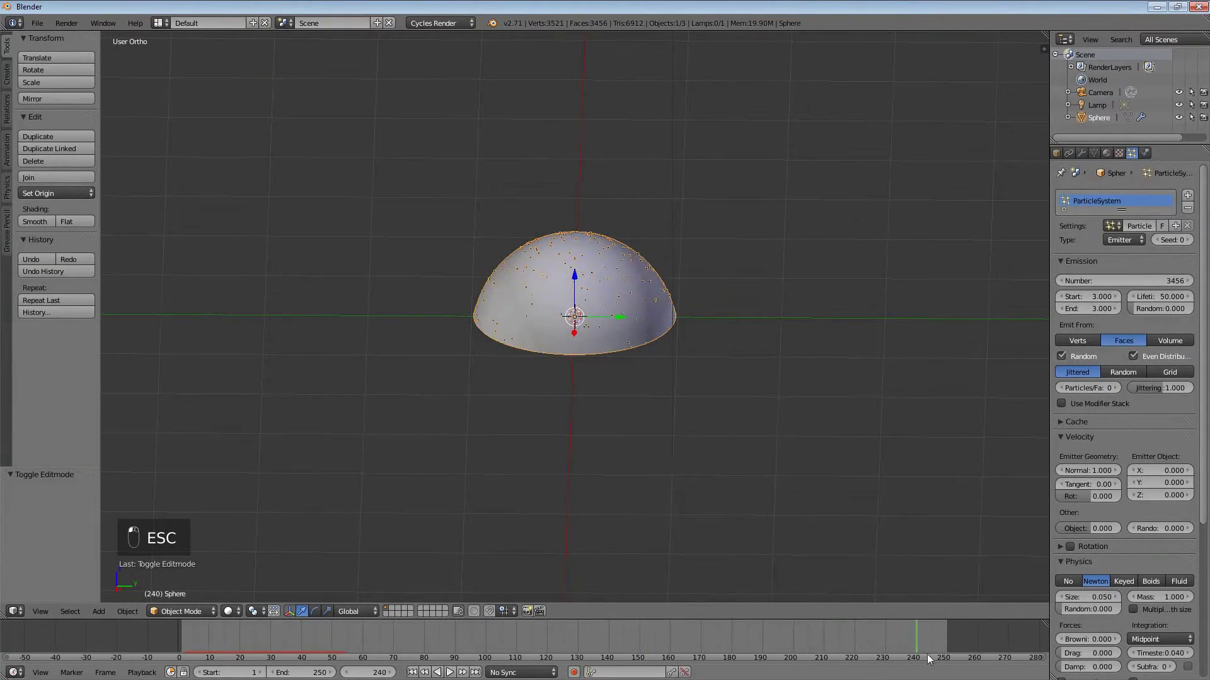
key(alt+a)
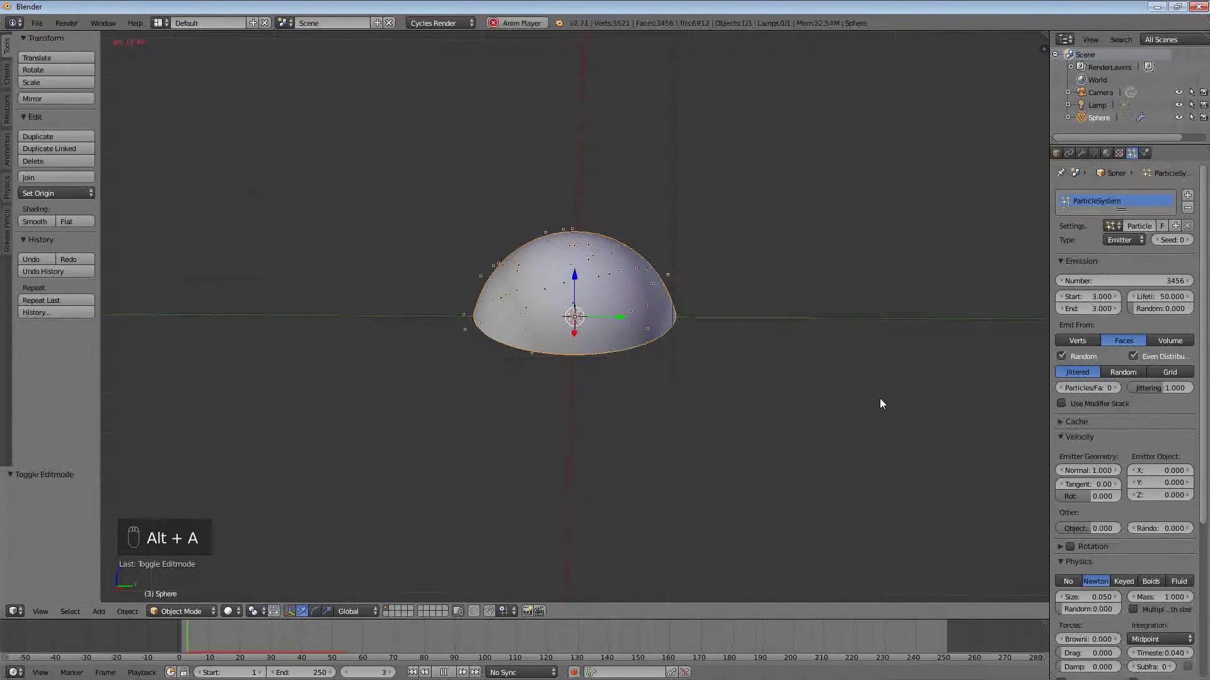
key(Escape)
key(alt+a)
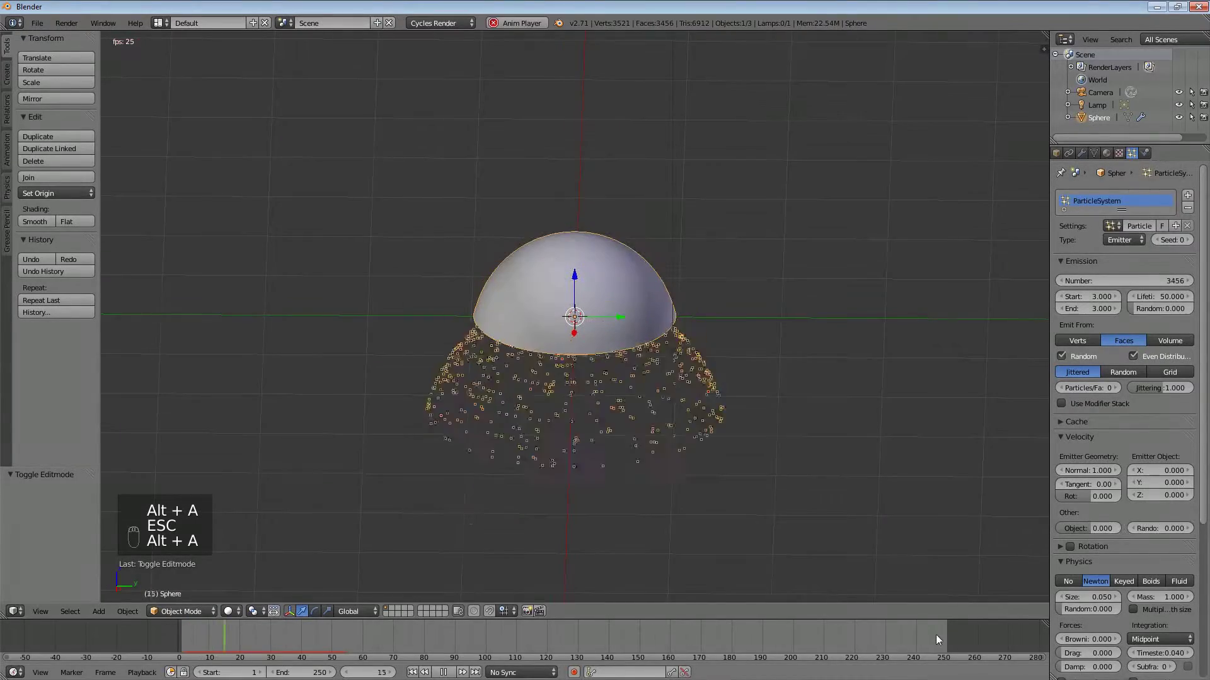
key(Escape)
click(828, 635)
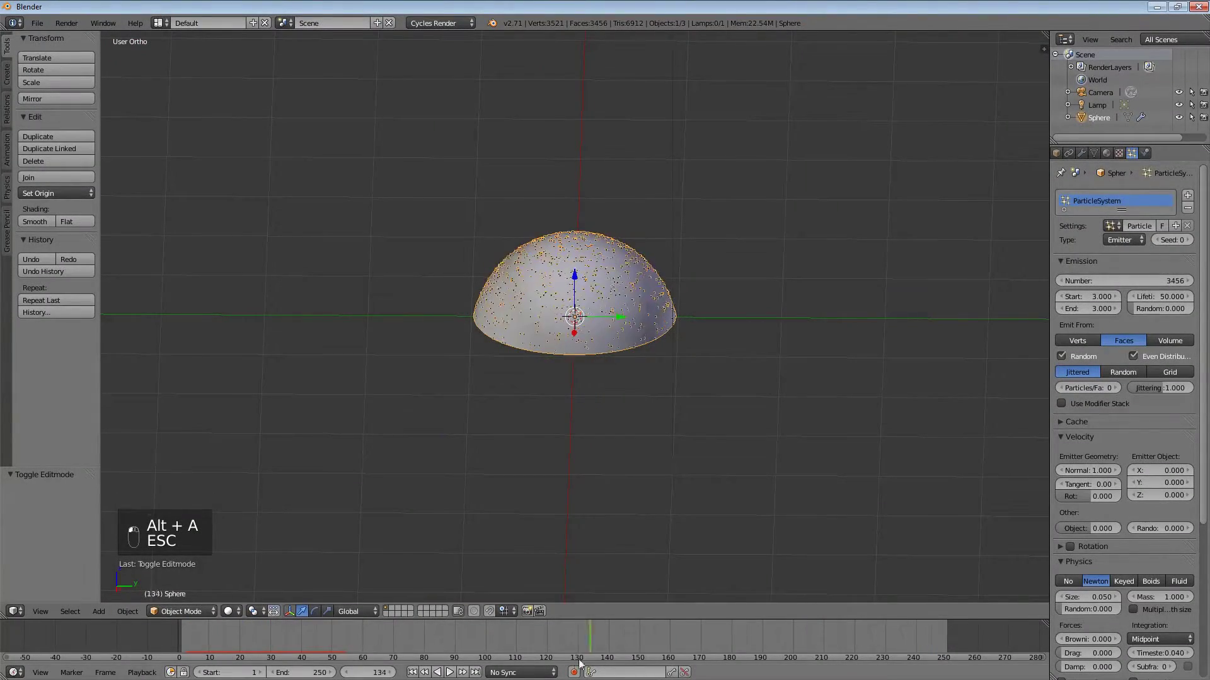
drag(729, 658, 179, 630)
Step: Look through the particle display settings, free all bakes in the particle cache and replay the animation from frame 0
scroll(1149, 468, down, 8)
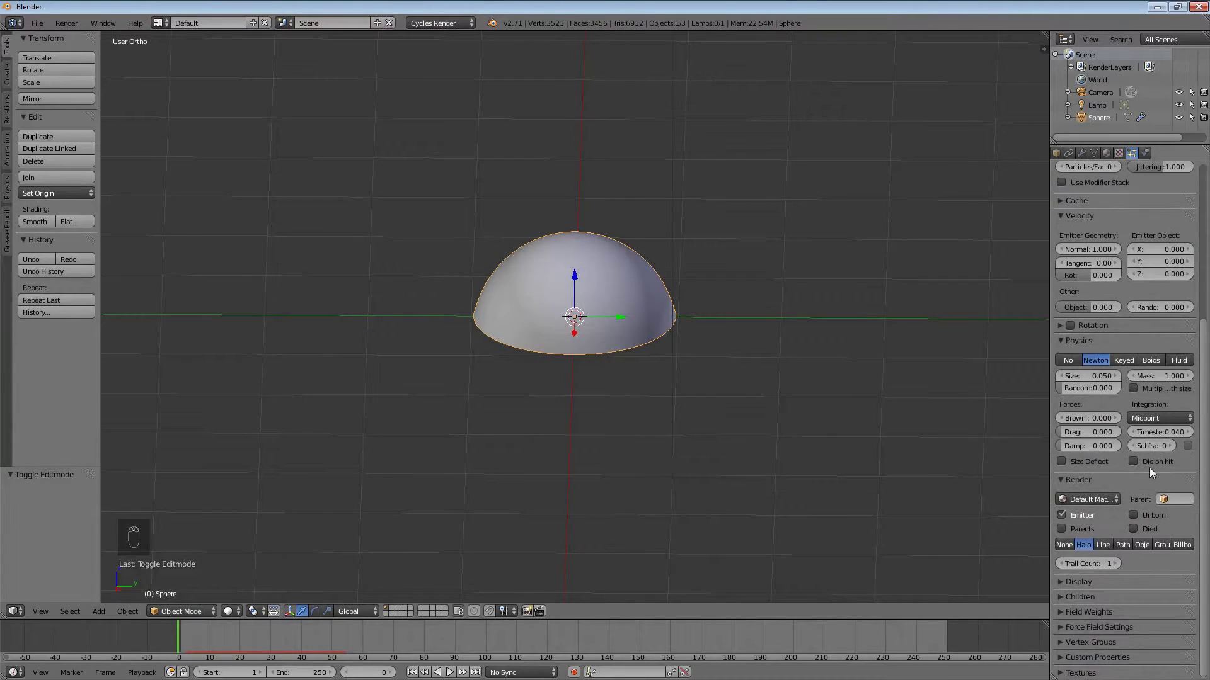
click(1088, 644)
click(1088, 642)
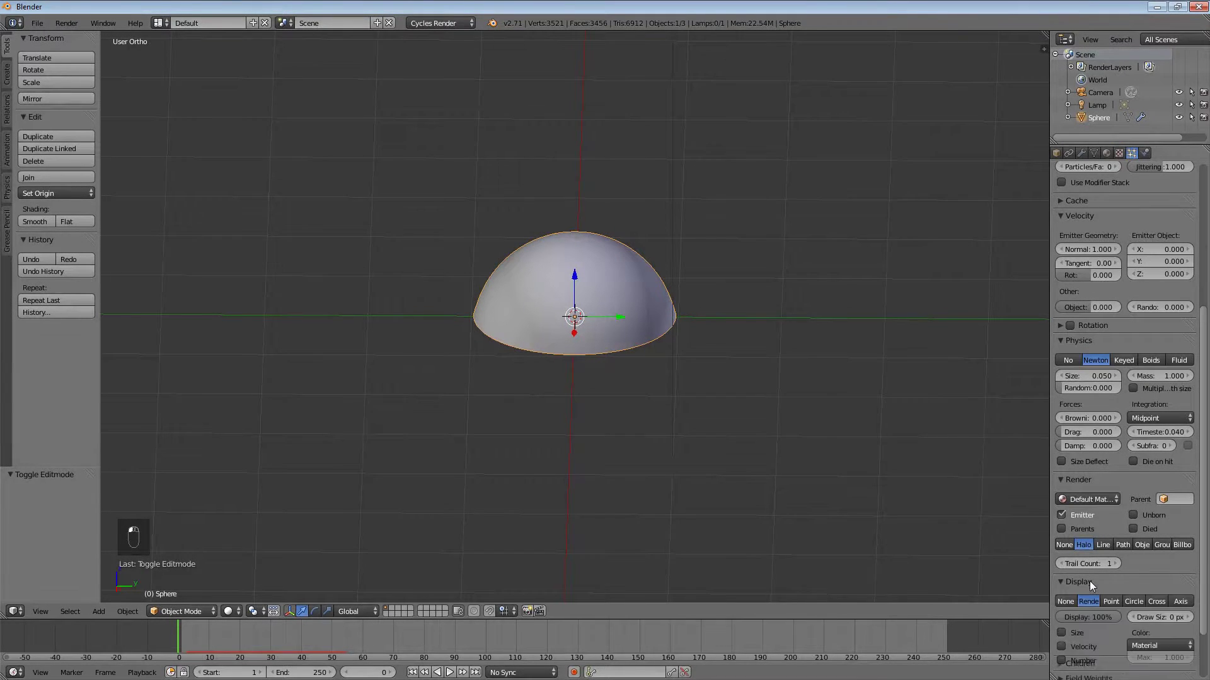
scroll(1097, 579, up, 9)
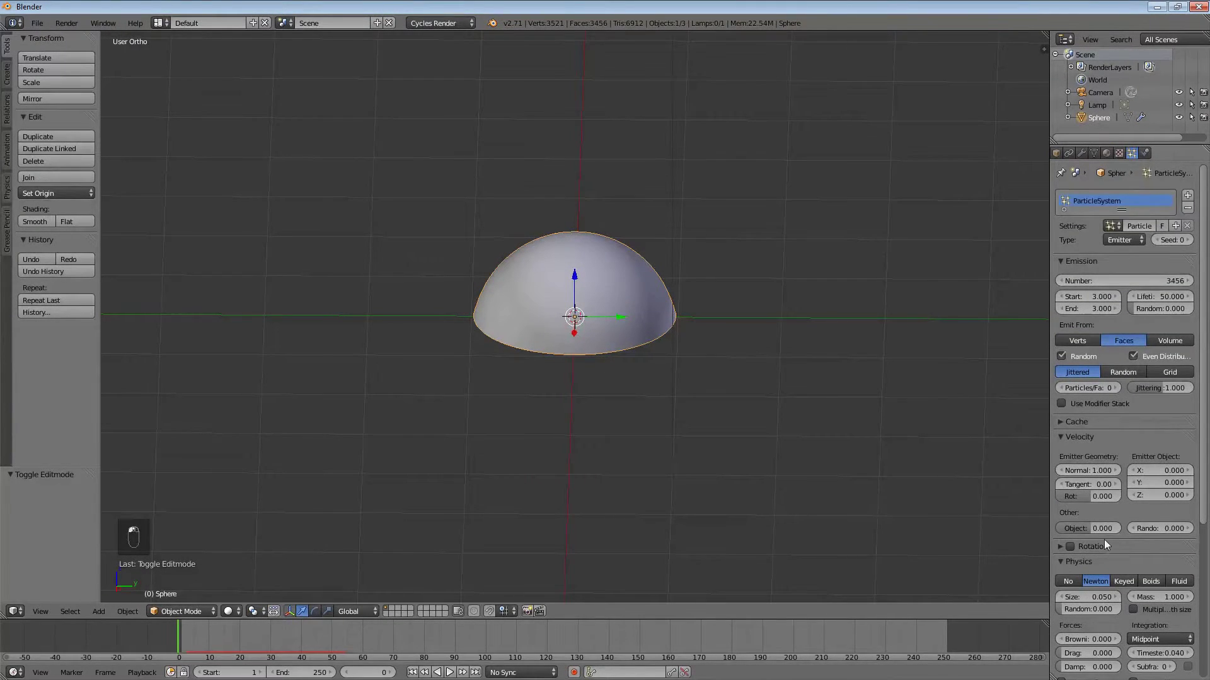
click(1073, 421)
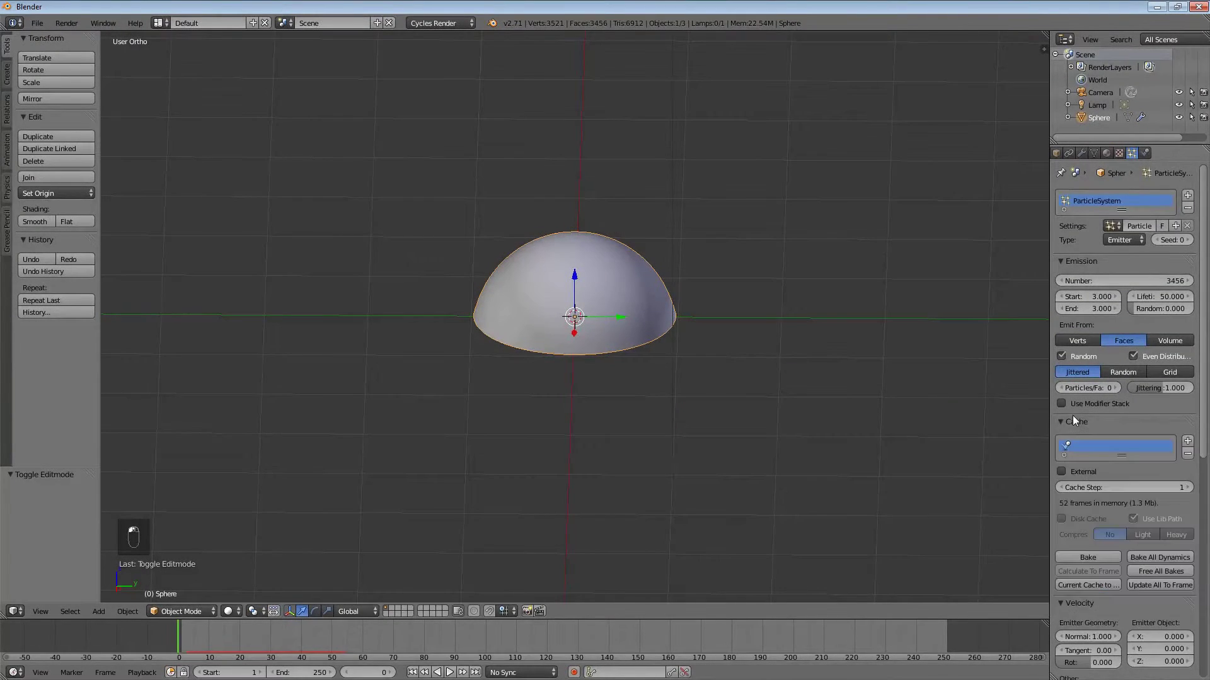
click(1141, 572)
key(alt+a)
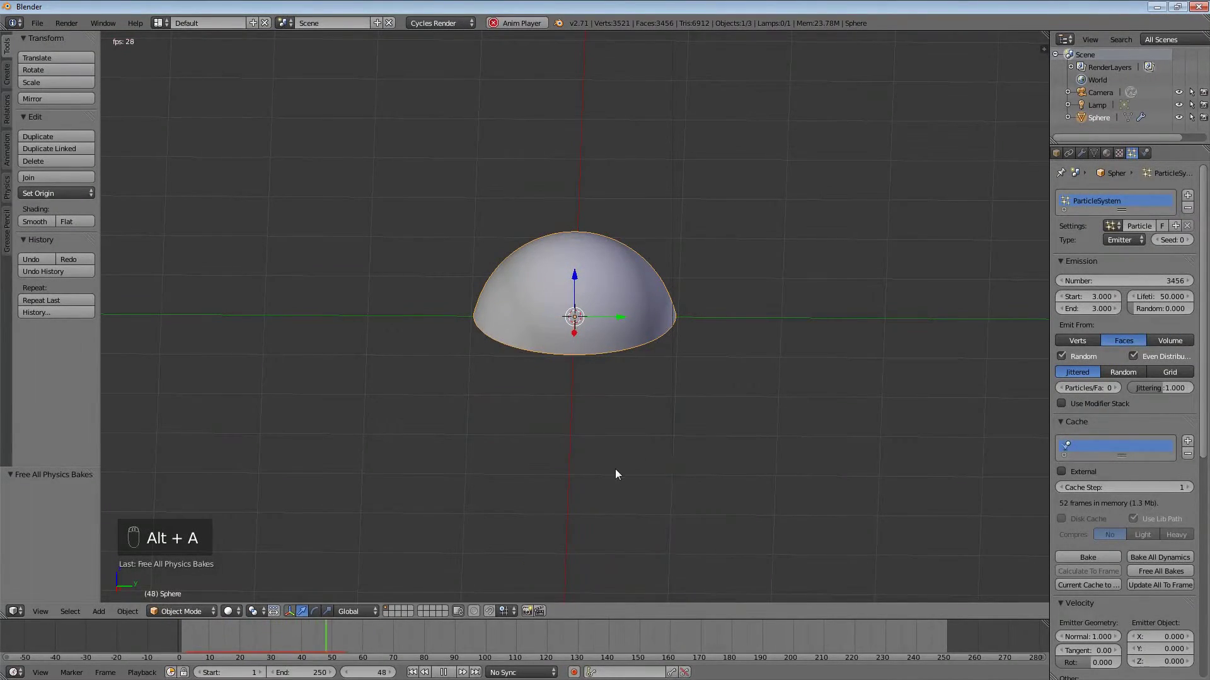
key(Escape)
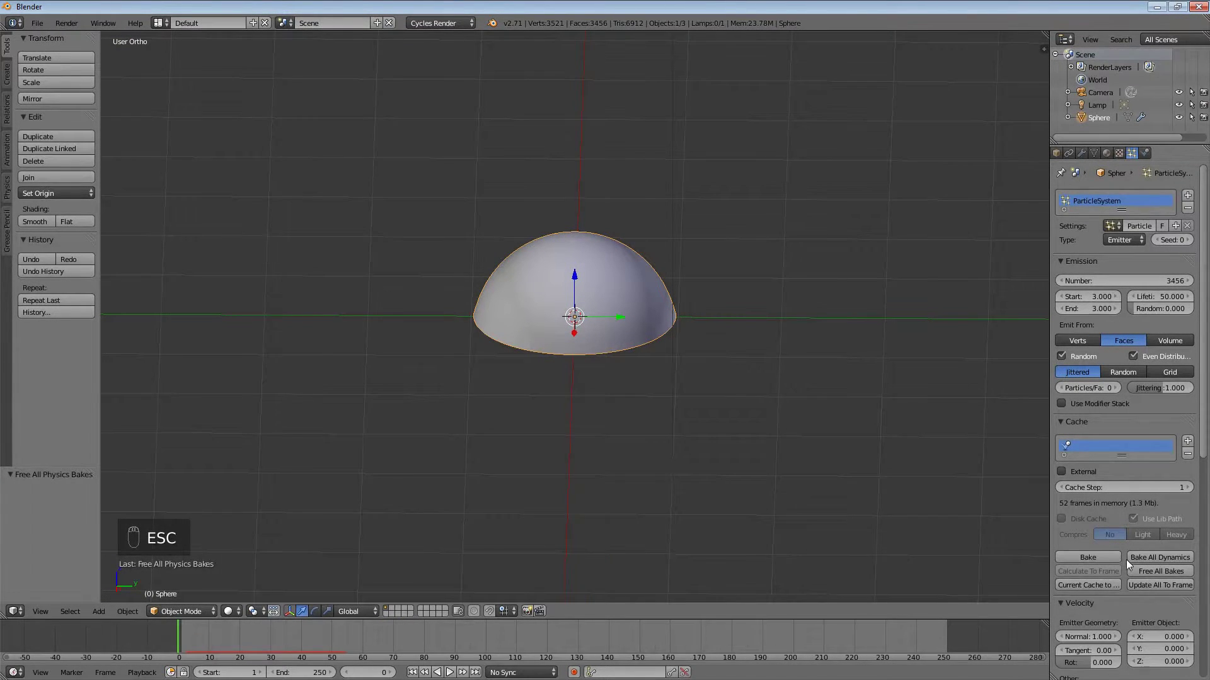
Step: Bake all dynamics from the particle cache settings and play the animation to check the baked particles
click(1169, 560)
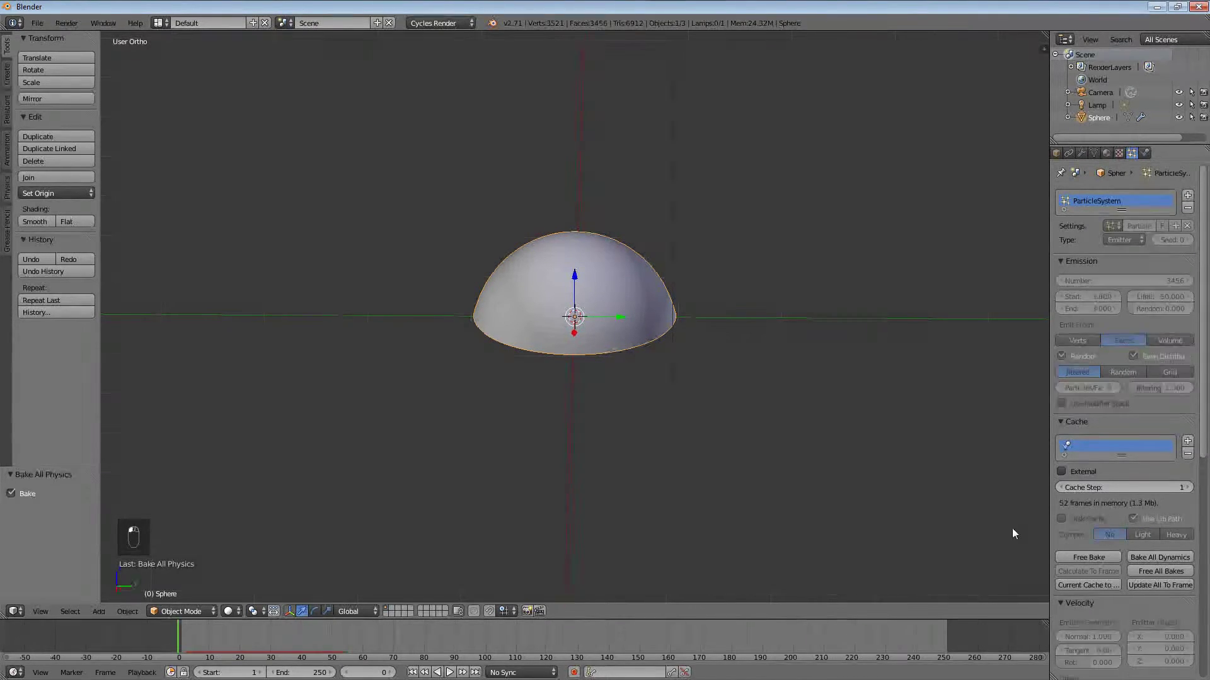
key(alt+a)
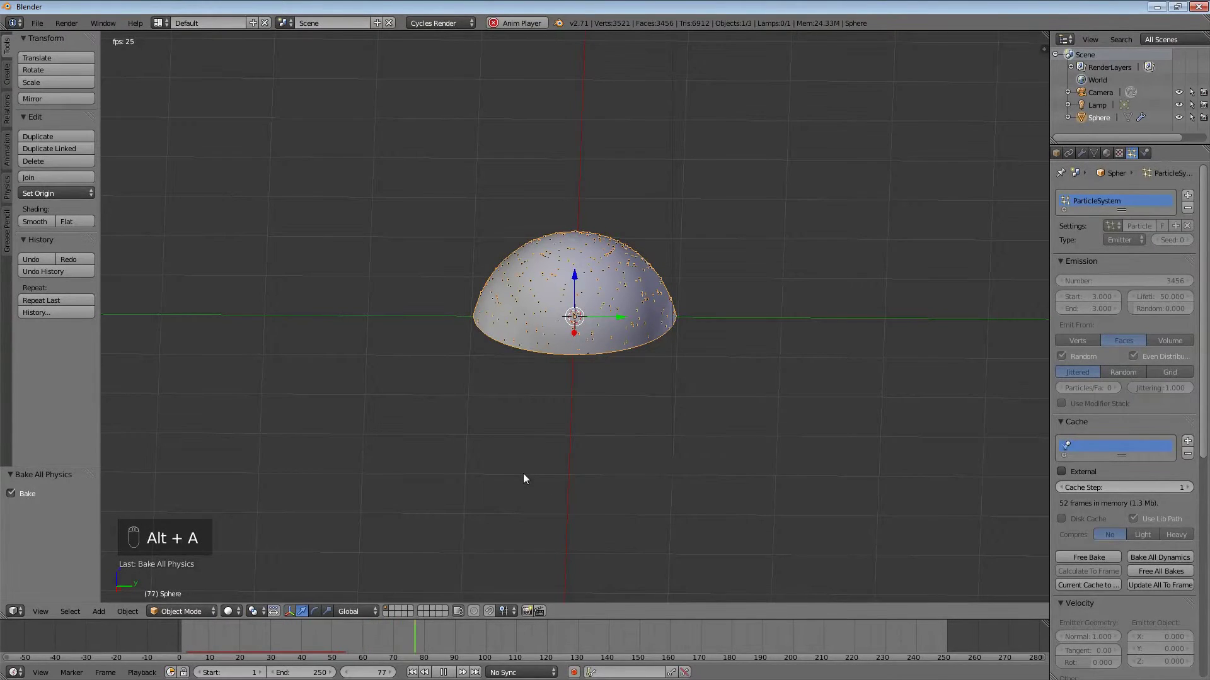
key(Escape)
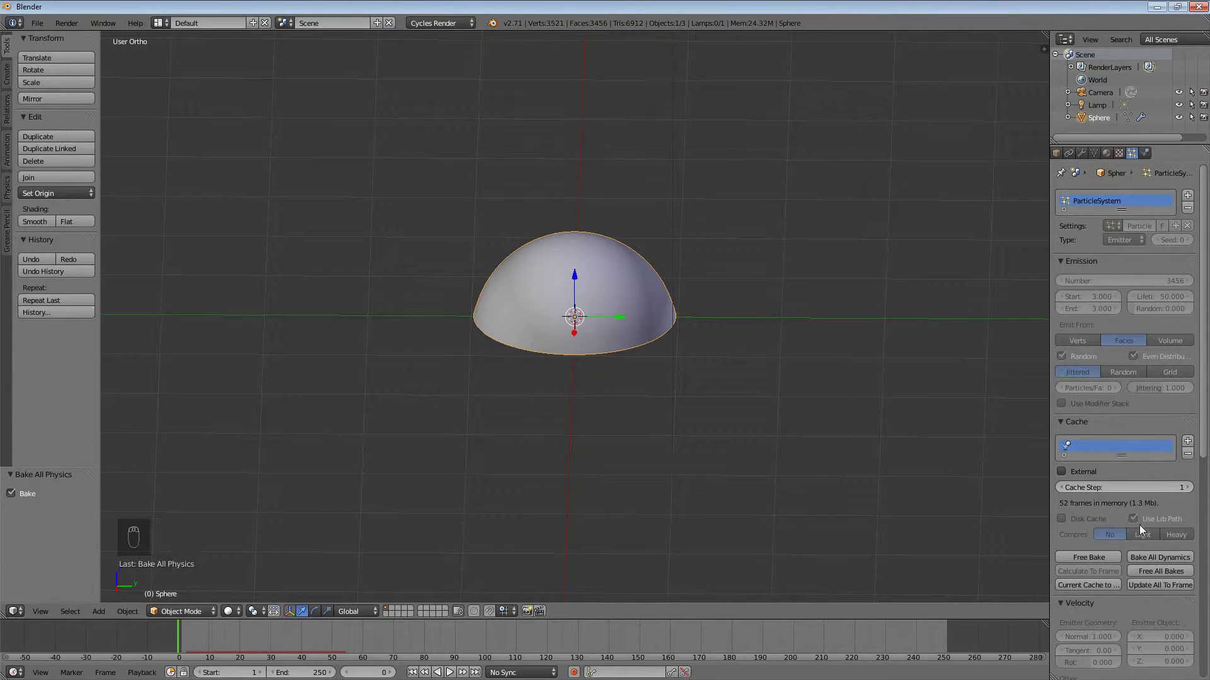
Step: Free all physics bakes and set the particle lifetime to 250
click(1161, 570)
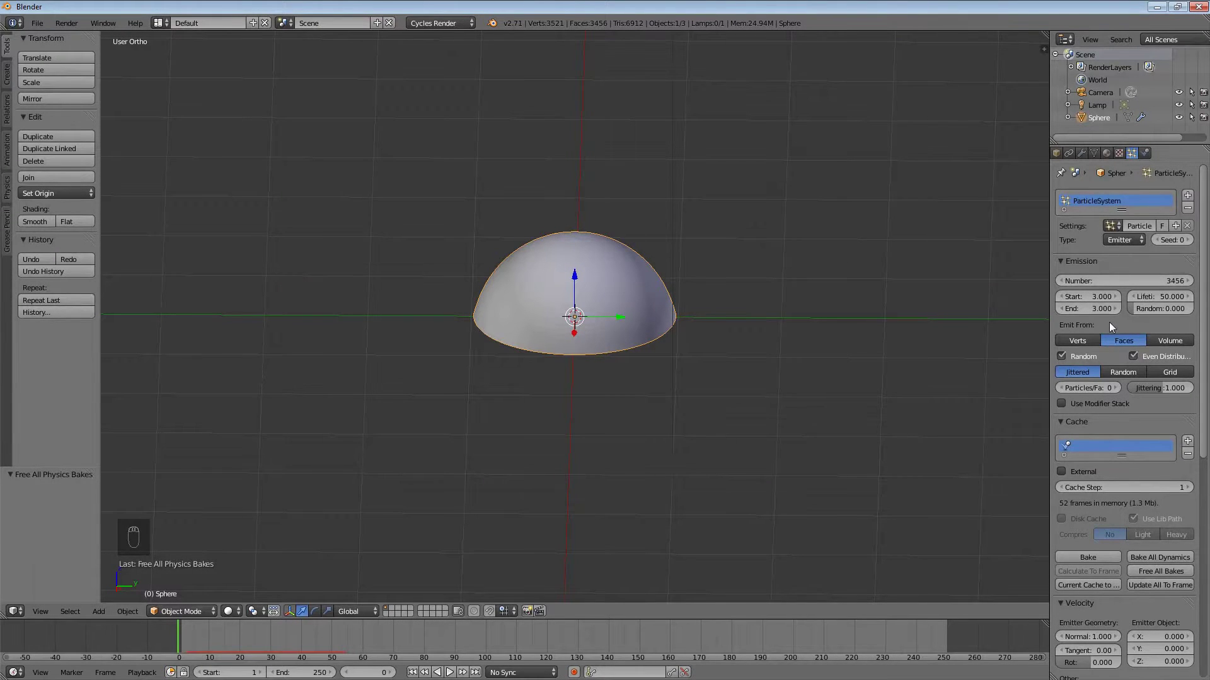
click(1152, 297)
text(250)
key(Return)
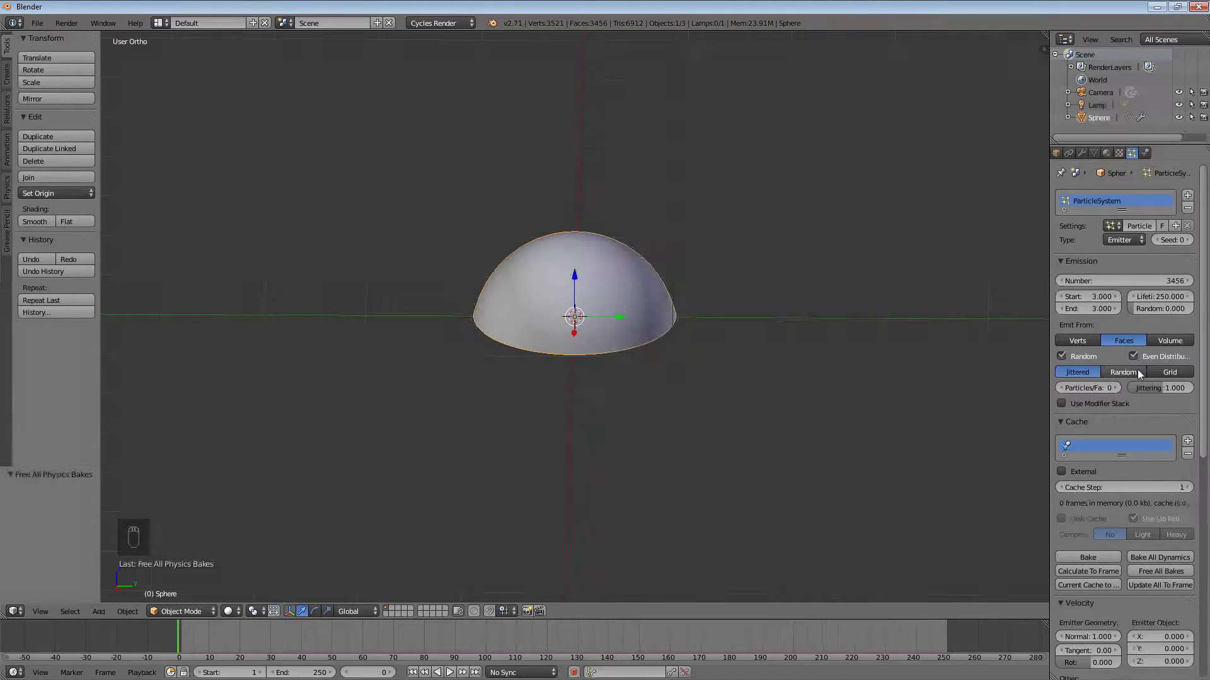
Step: Switch the particle emission distribution to Random and set the normal emission velocity to 3
scroll(1114, 397, down, 1)
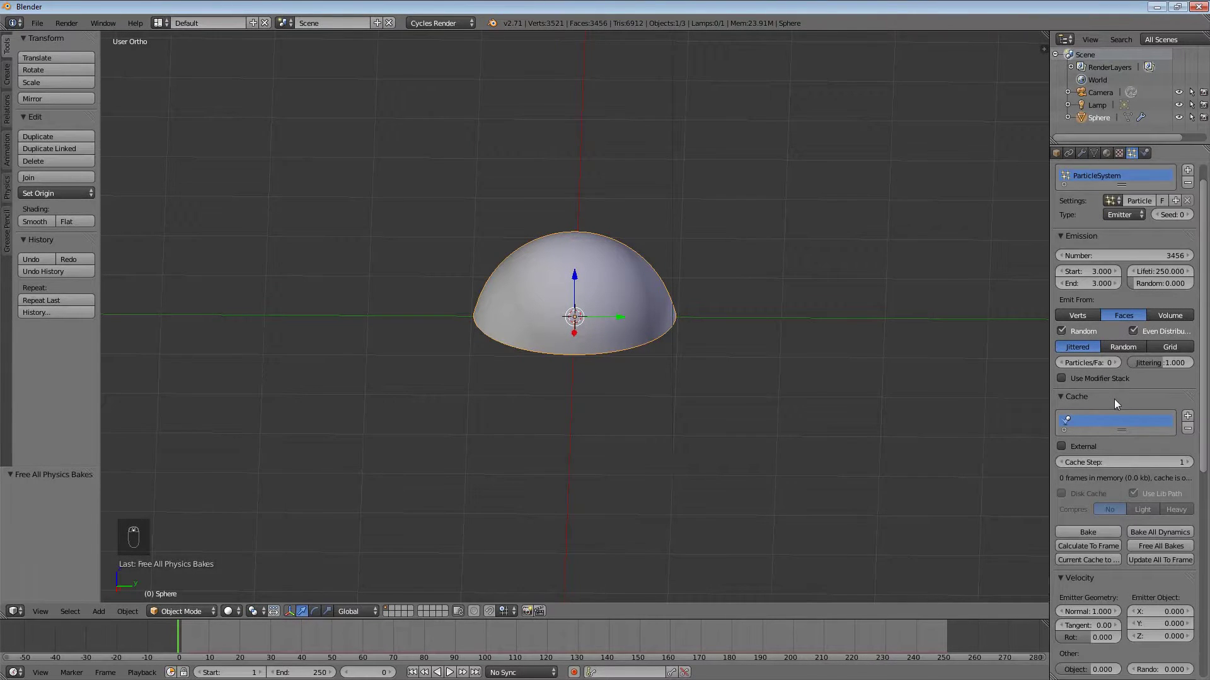
click(1124, 348)
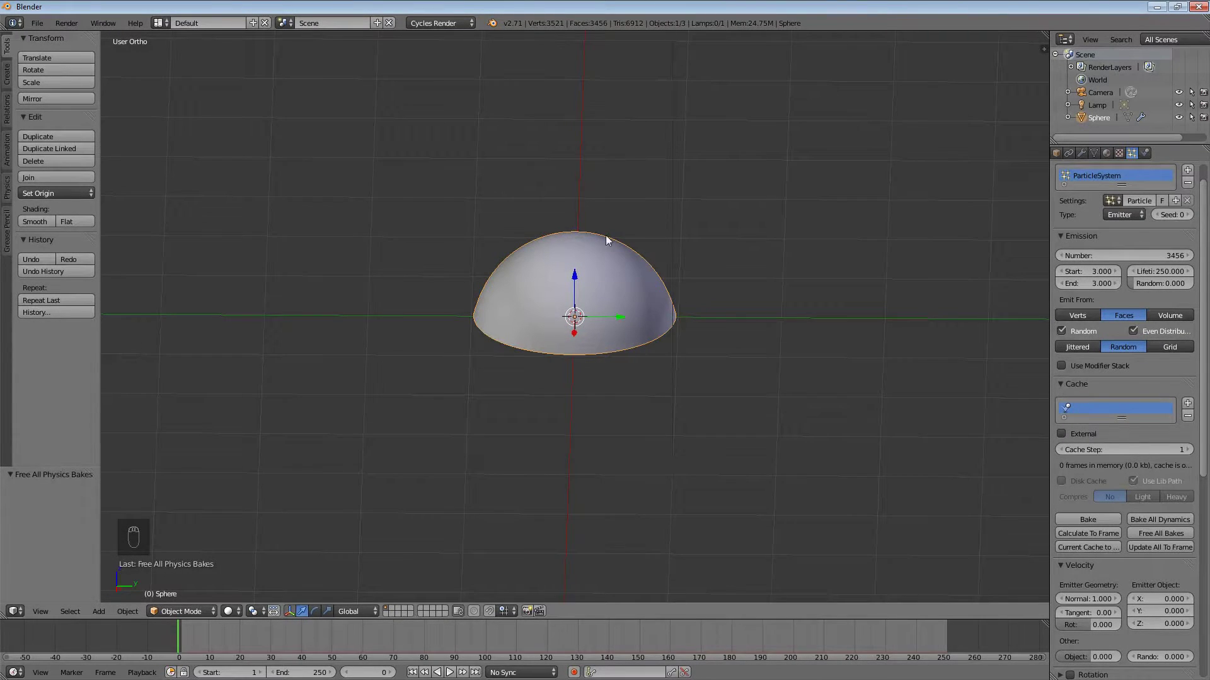
scroll(1081, 152, up, 2)
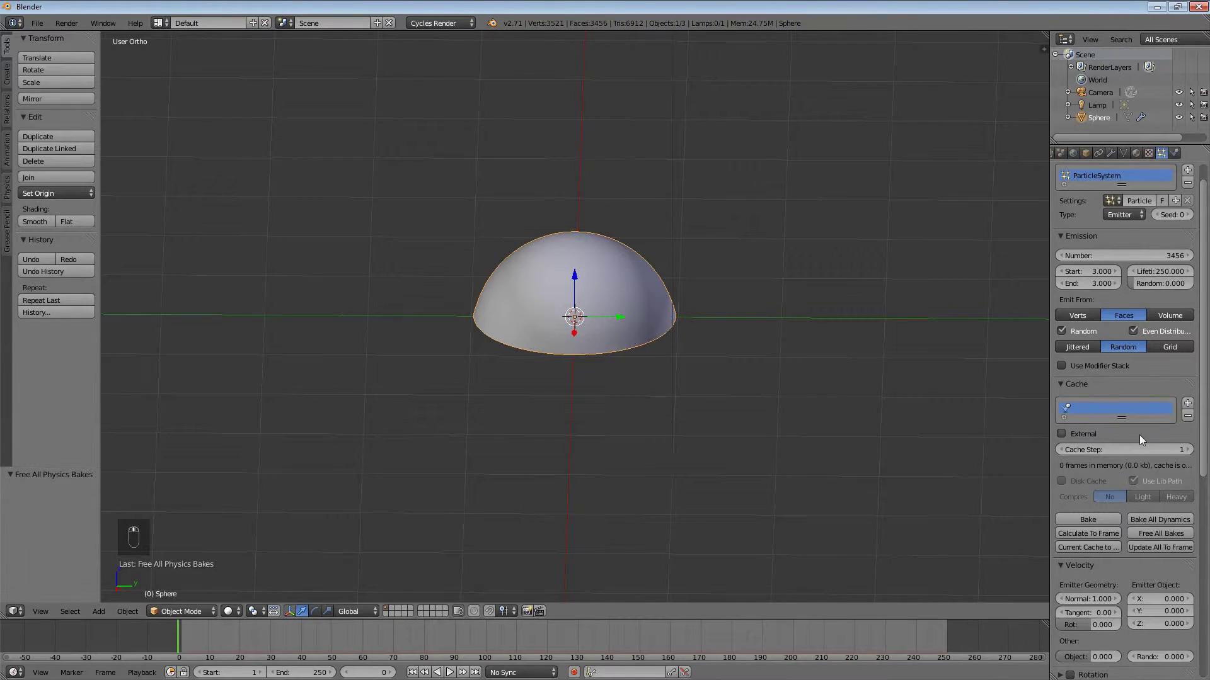
scroll(1139, 439, down, 3)
scroll(1139, 435, down, 8)
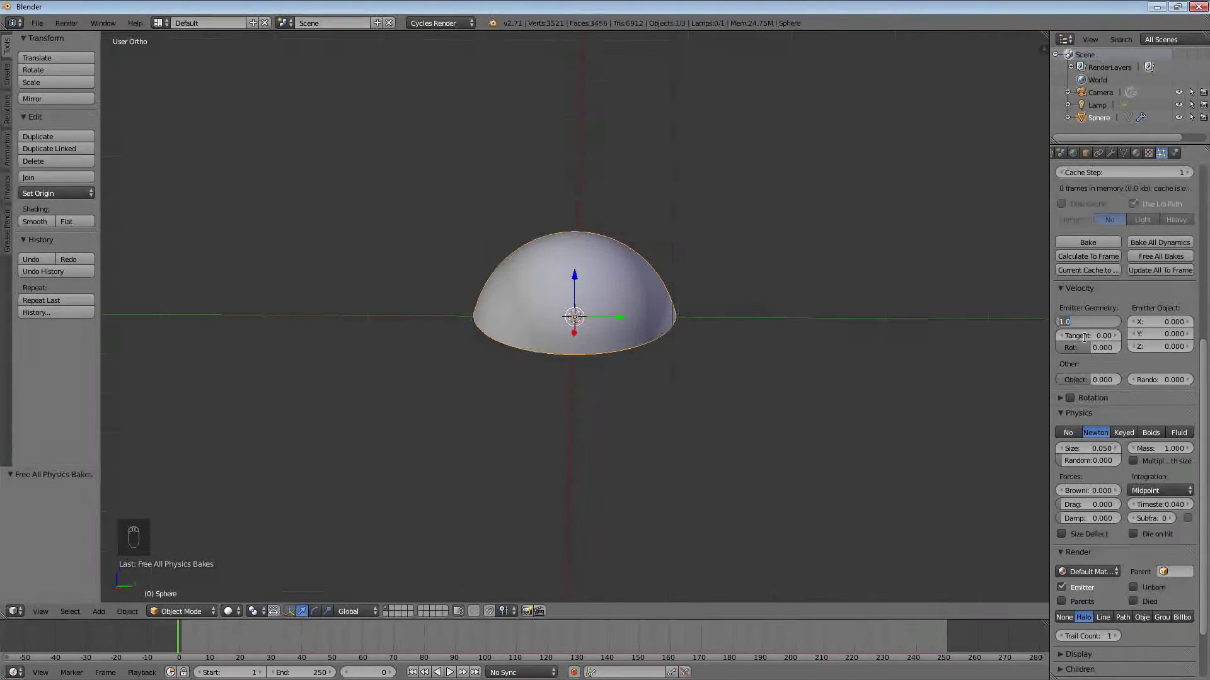
text(3)
key(Return)
Step: Set the damping force in the particle physics settings to 0.012
scroll(1093, 344, down, 1)
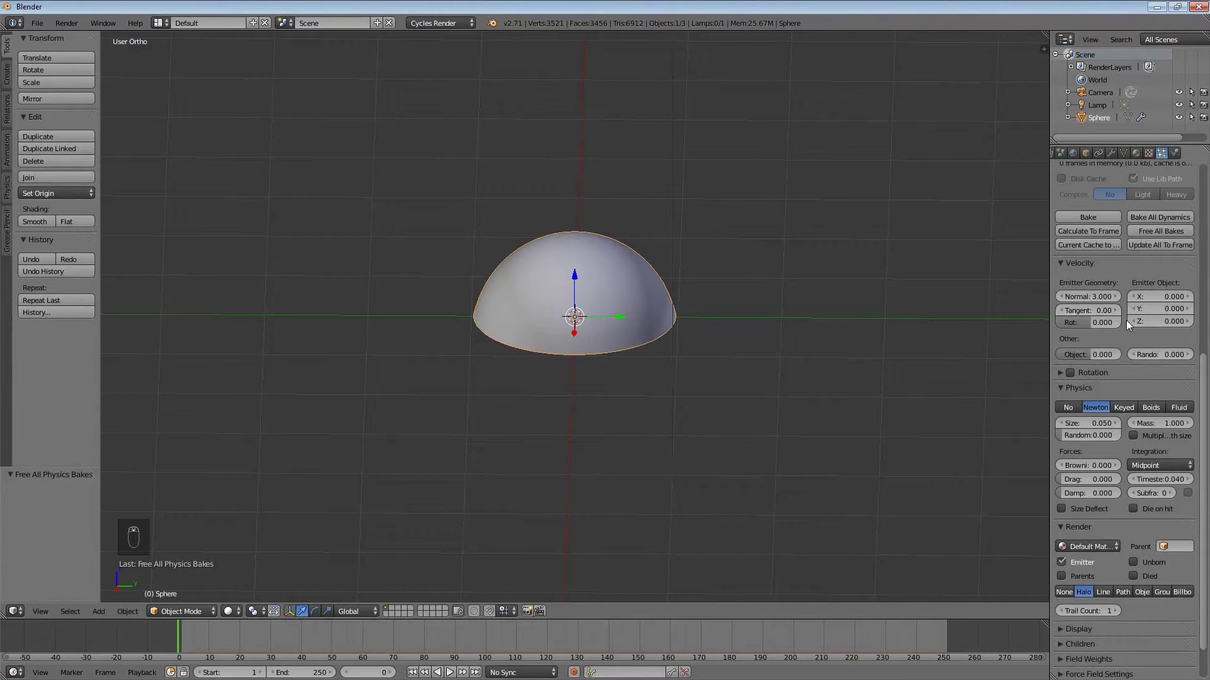
scroll(1125, 322, down, 1)
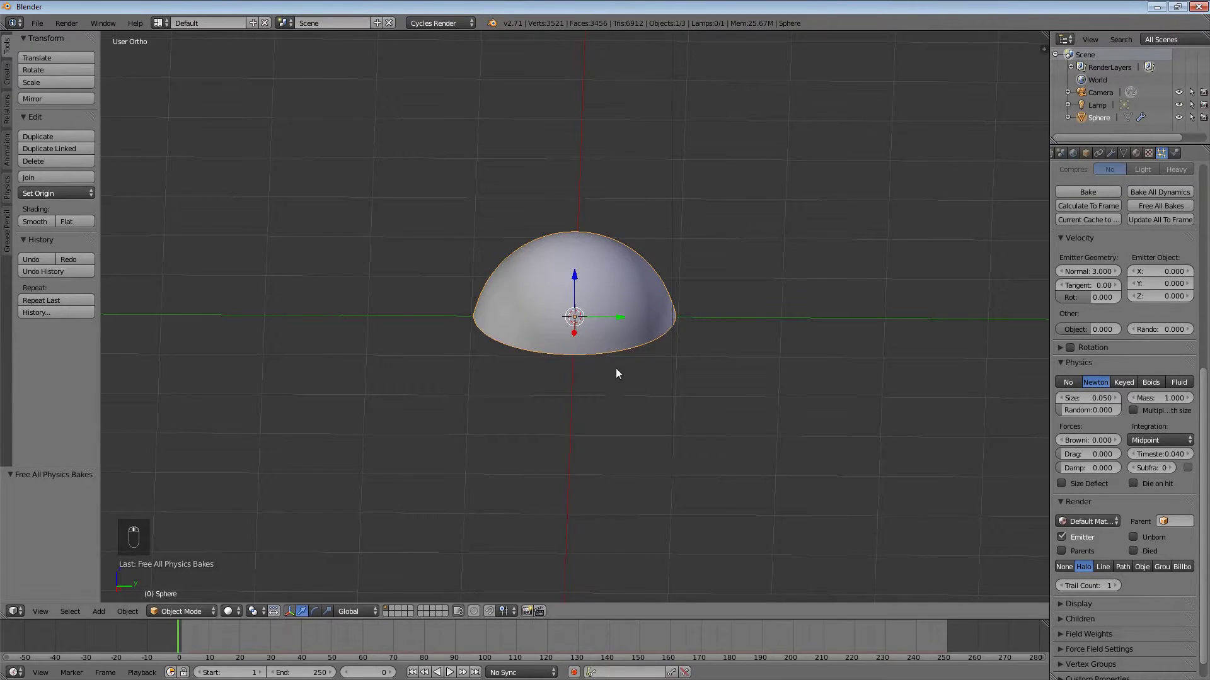
key(KP_3)
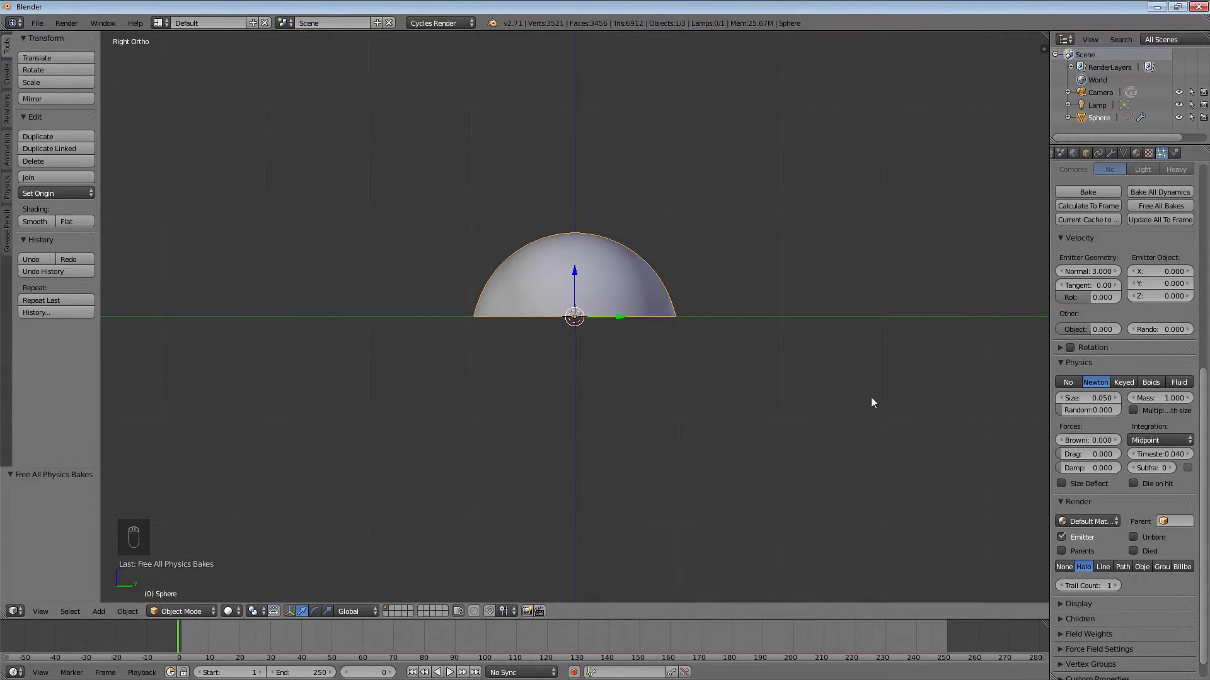
scroll(1097, 442, down, 1)
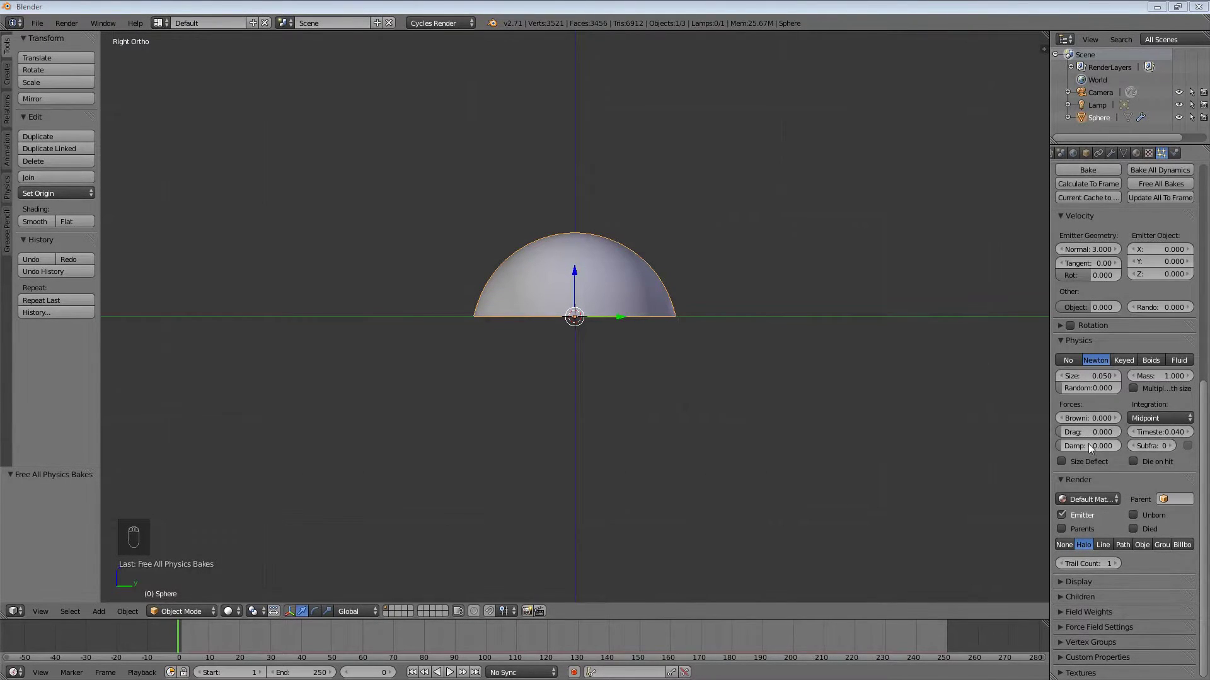
click(1068, 432)
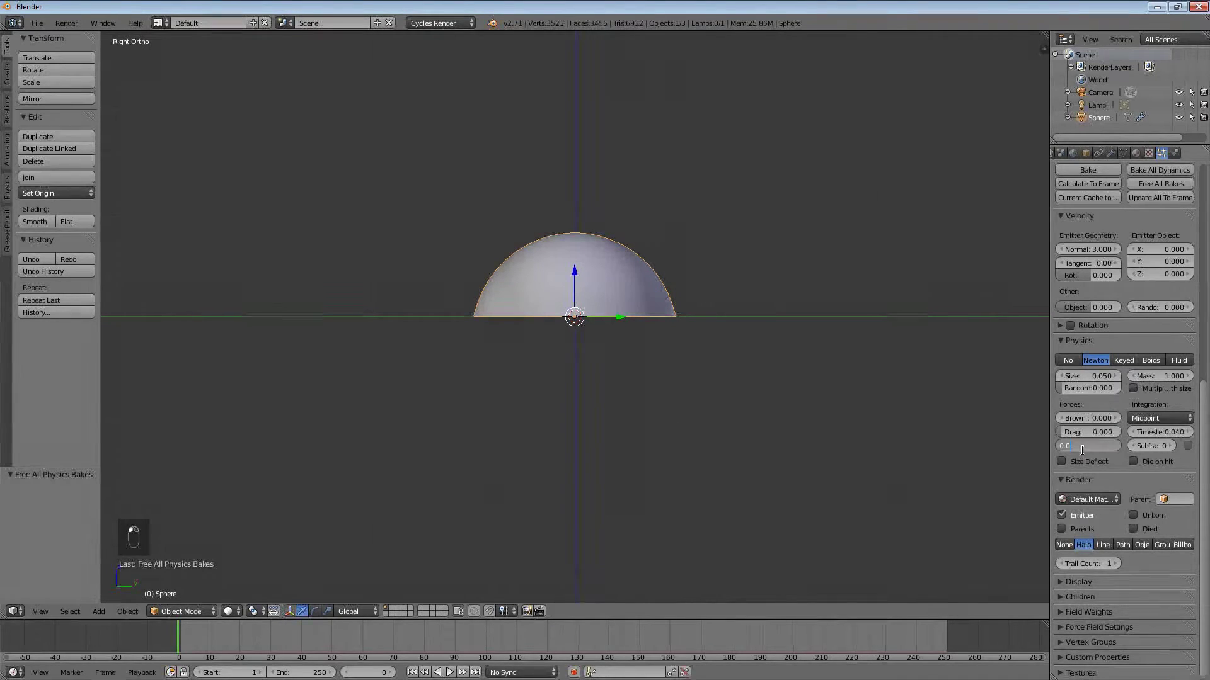
key(BackSpace)
key(BackSpace)
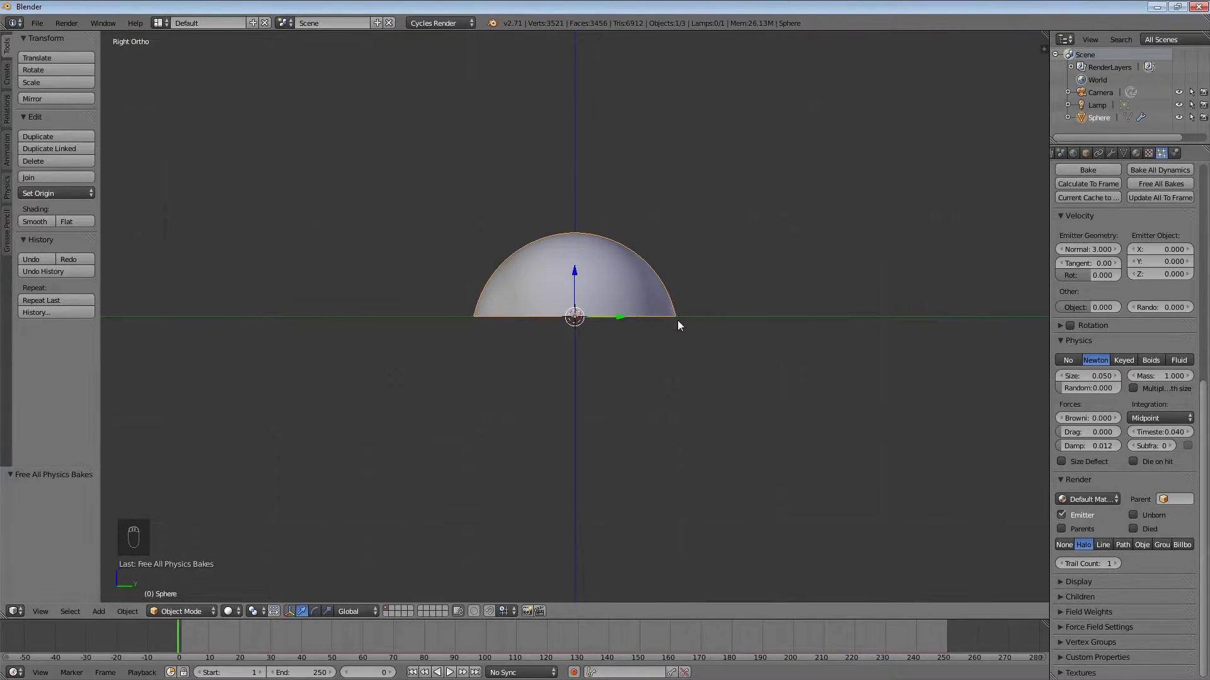
Step: Add an Explode modifier to the dome after its particle system modifier
scroll(643, 323, up, 4)
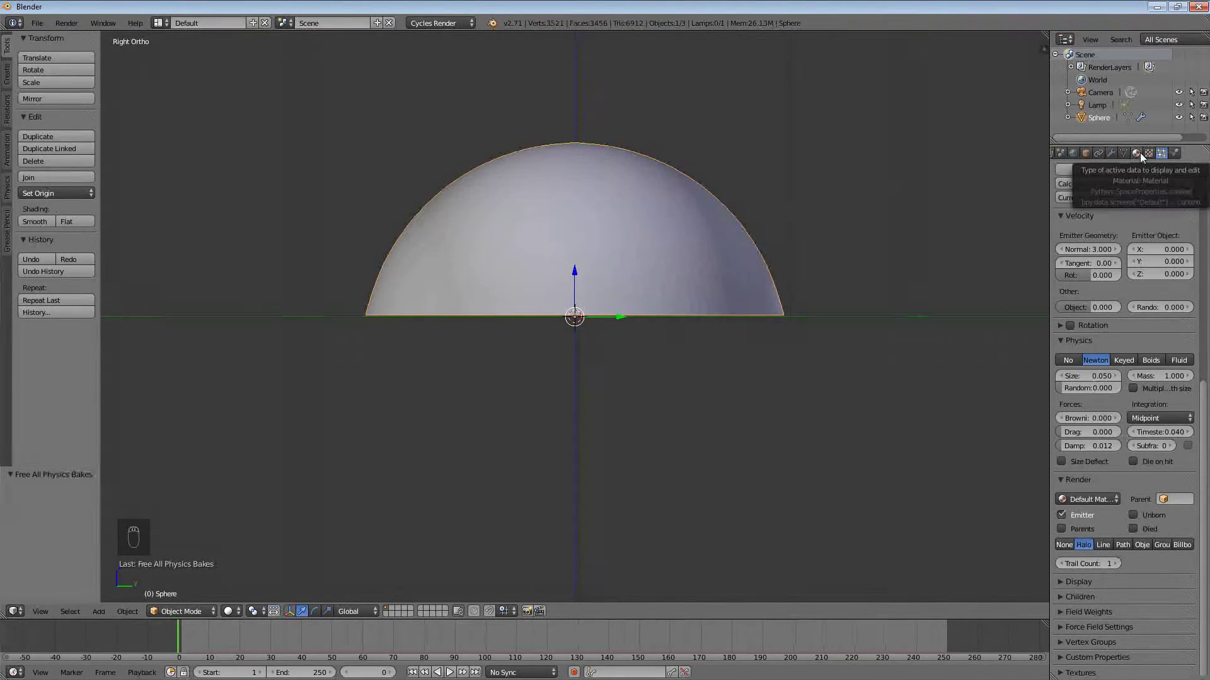
click(1113, 153)
click(1117, 195)
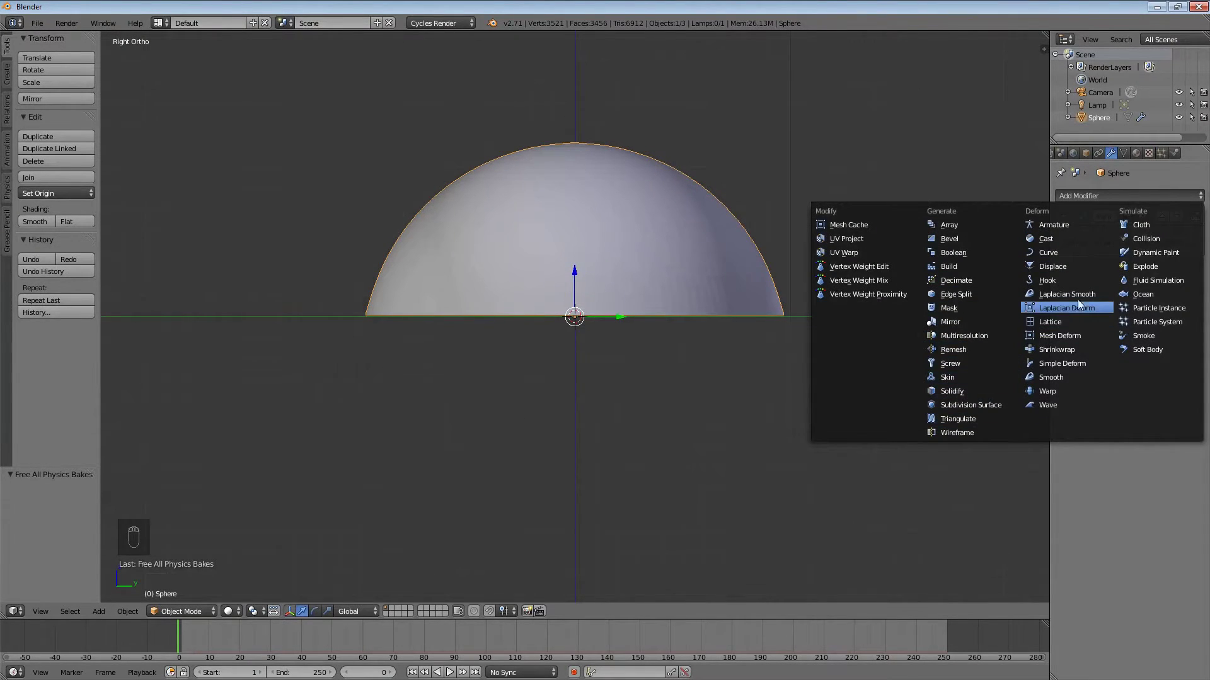
click(1144, 267)
Step: Play the animation several times from frame 0 to examine how the dome breaks apart and its pieces move
key(alt+a)
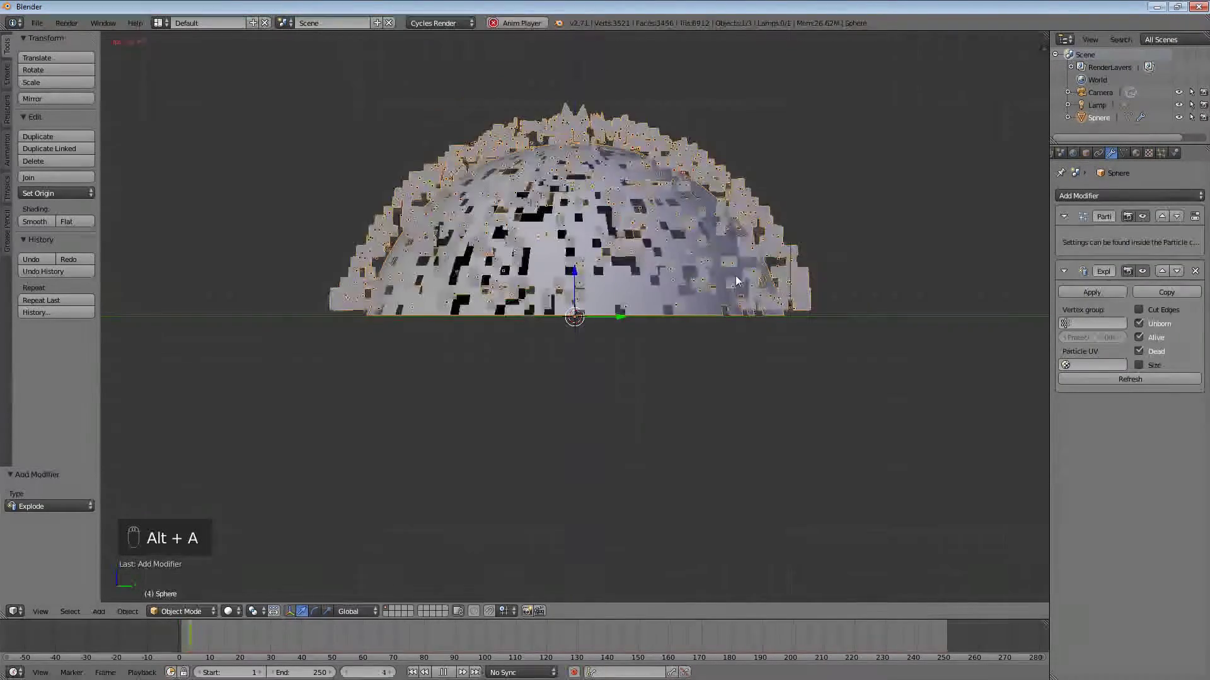
key(Escape)
middle_drag(694, 256, 671, 271)
scroll(672, 271, down, 7)
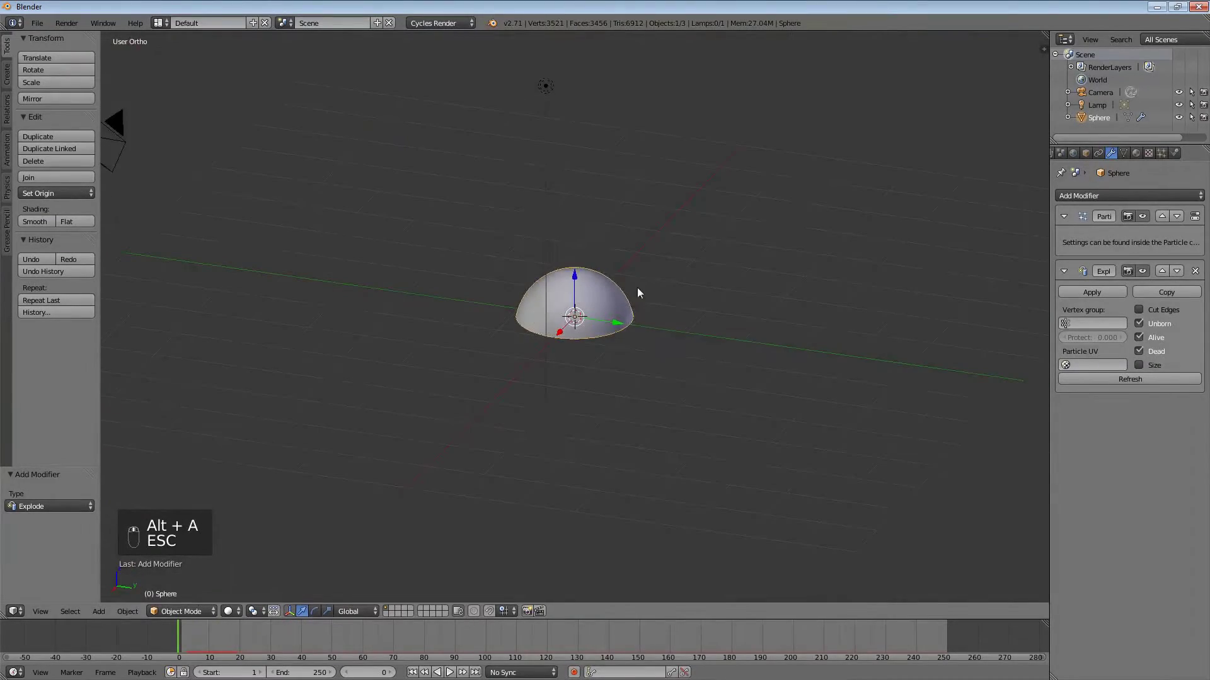
key(alt+a)
key(Escape)
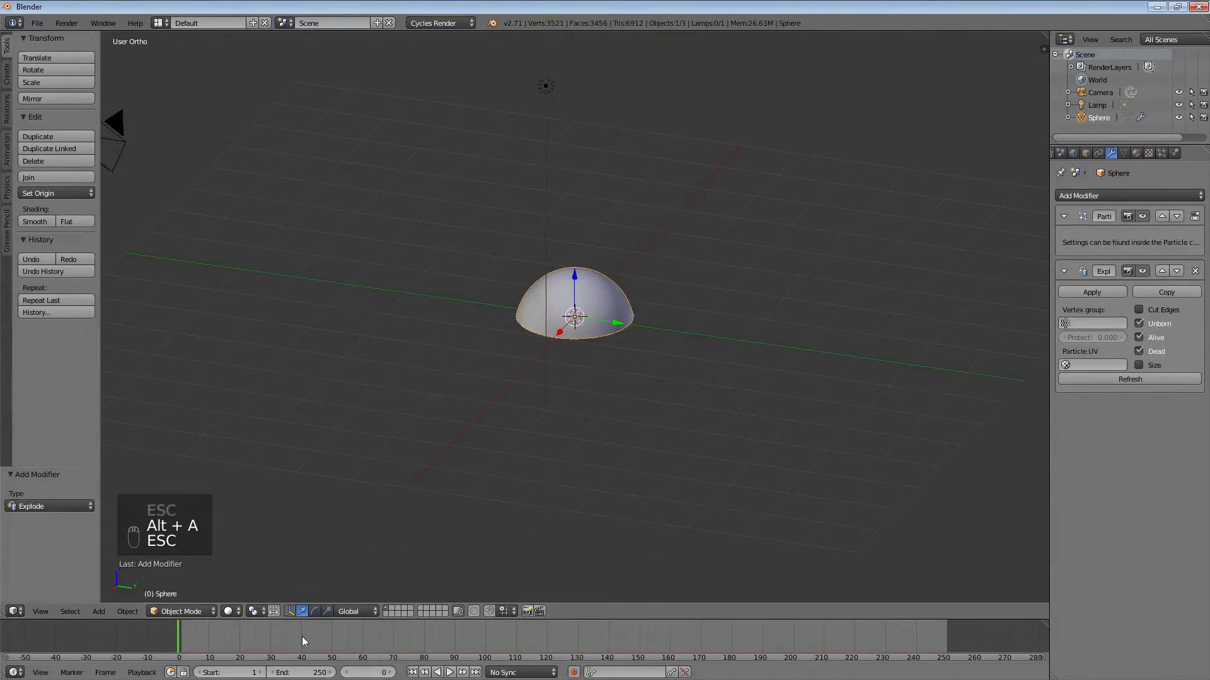
drag(302, 641, 192, 646)
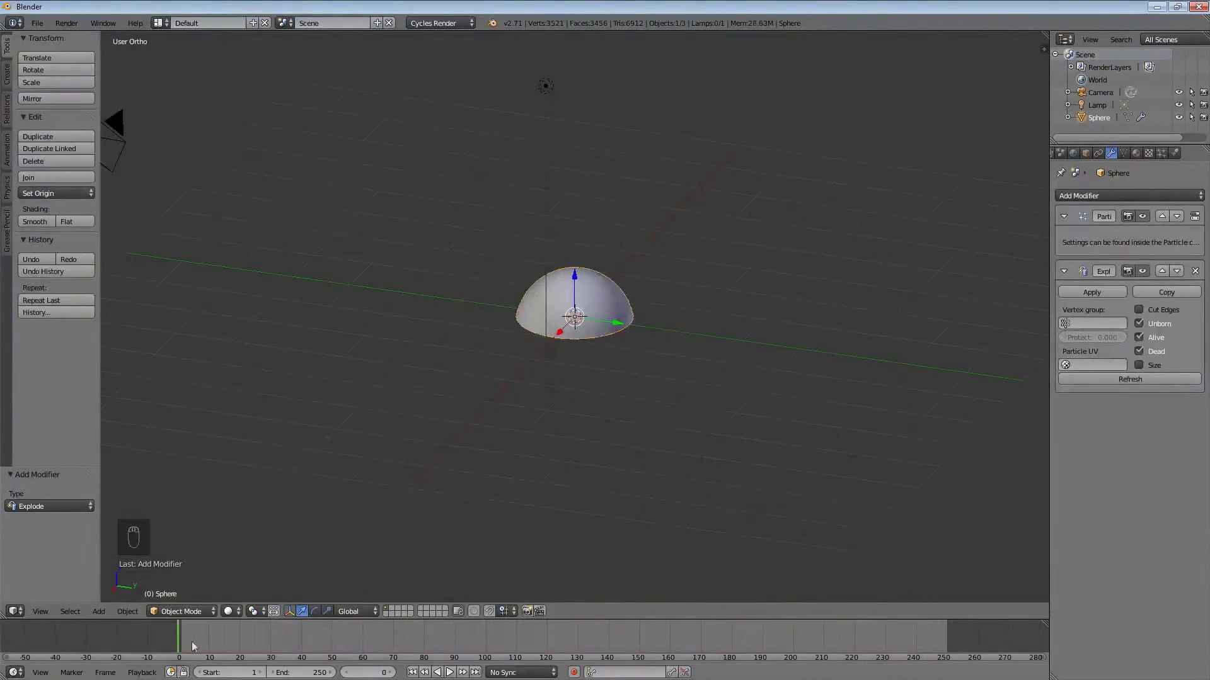
key(alt+a)
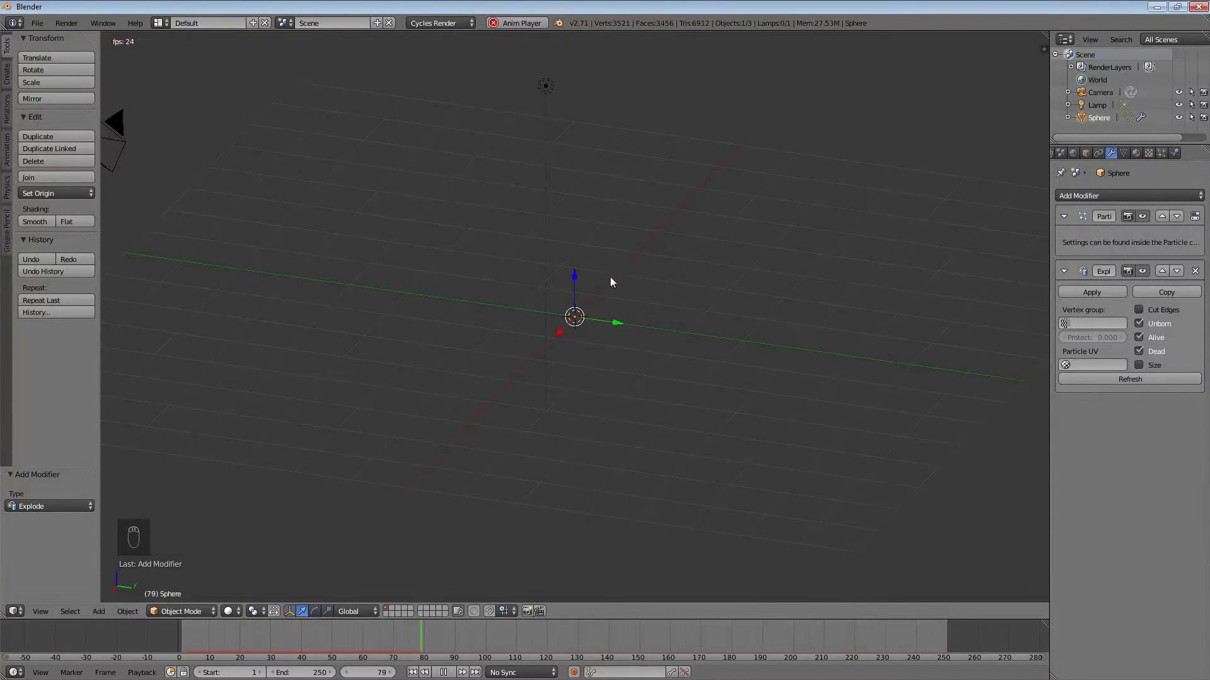
mouse_move(610, 277)
middle_down()
mouse_move(585, 253)
mouse_move(610, 271)
middle_up()
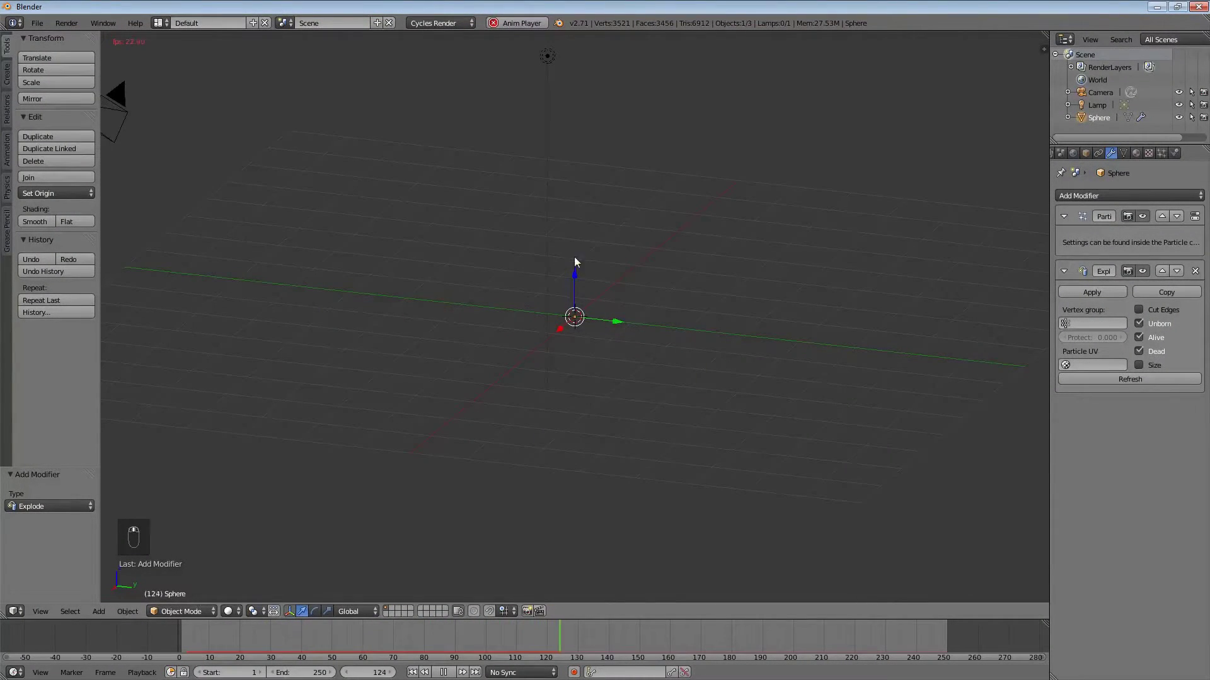
key(Escape)
drag(421, 623, 179, 637)
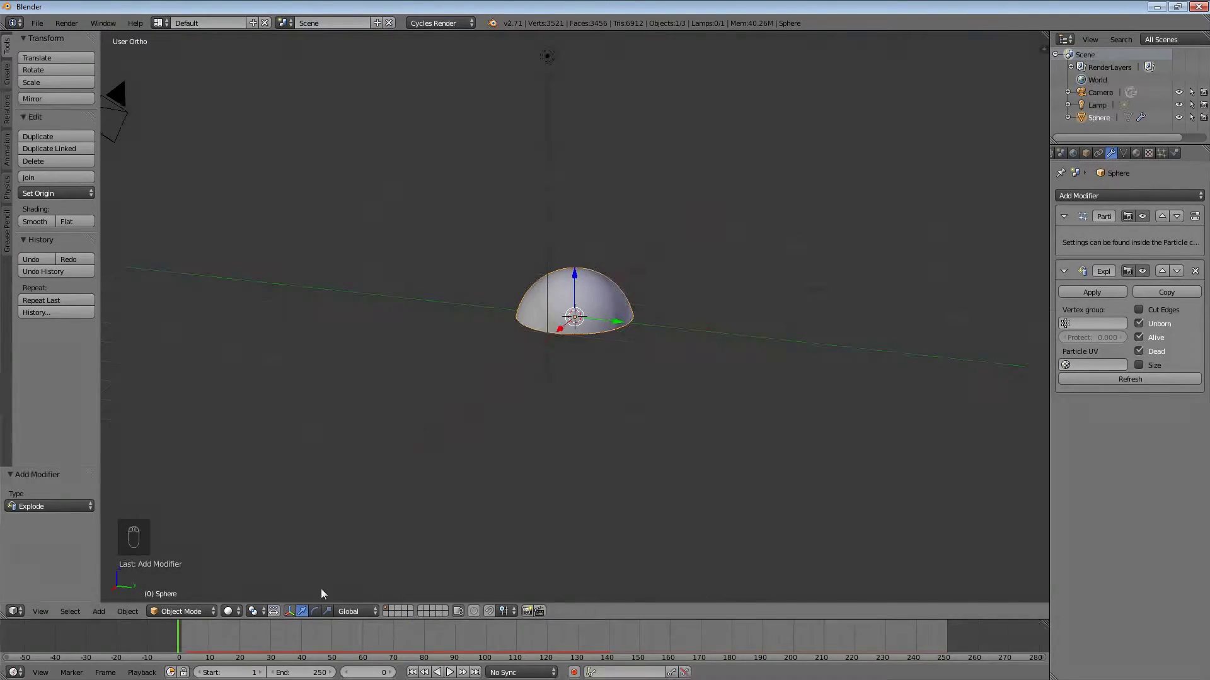
key(alt+a)
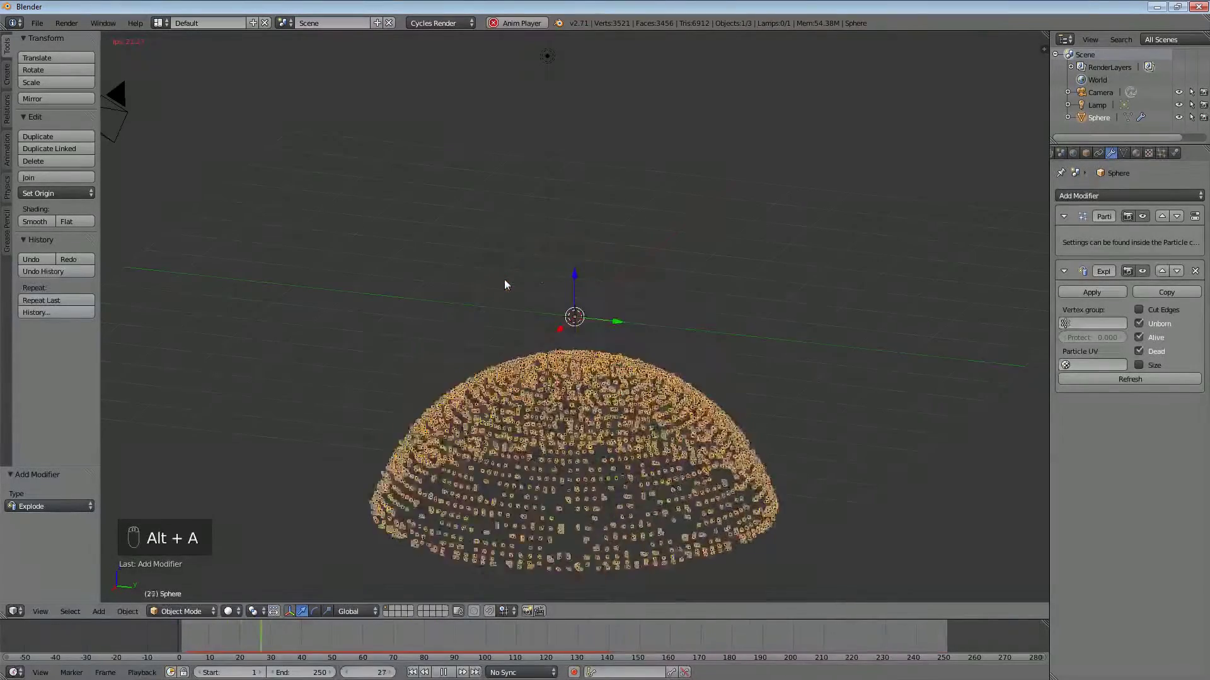
key(Escape)
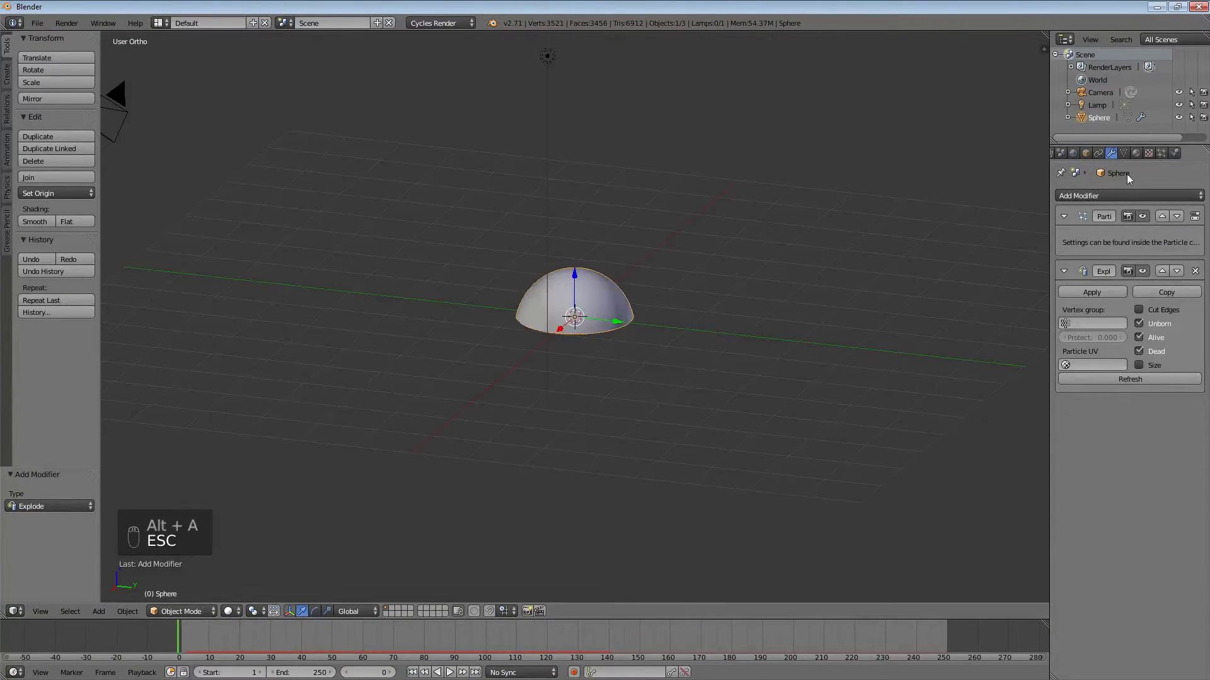
Step: Enable rotation in the dome's particle system, keeping the default rotation options
click(1162, 153)
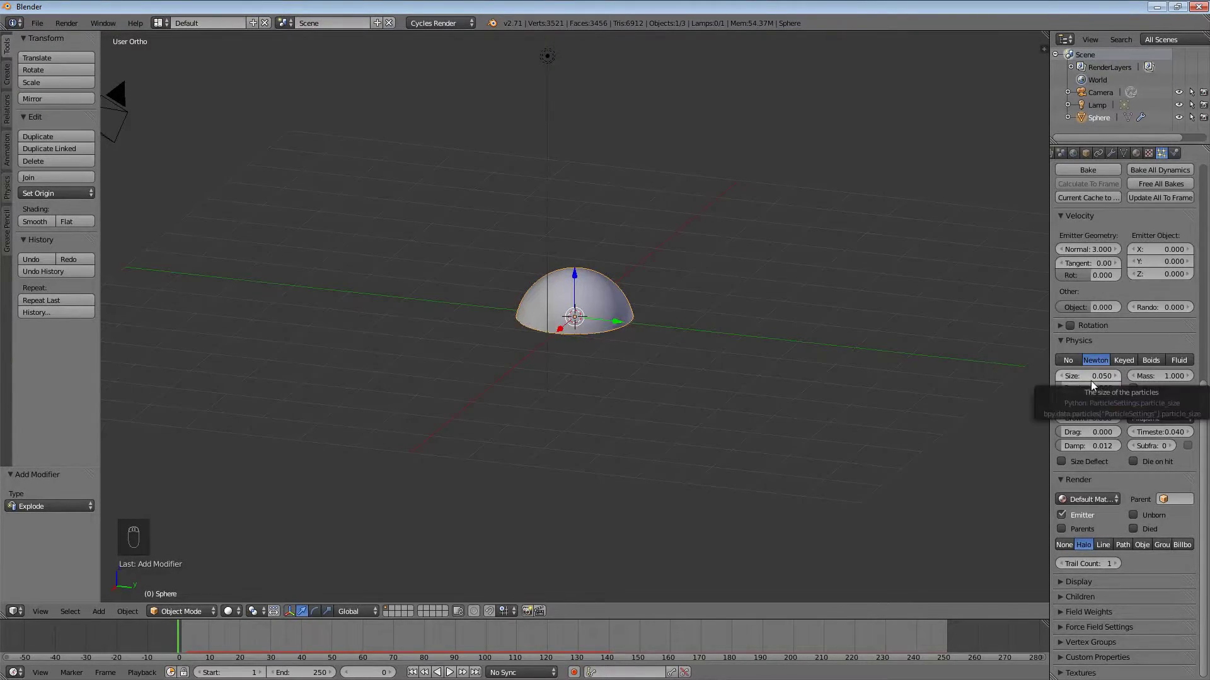
click(1071, 327)
click(1062, 326)
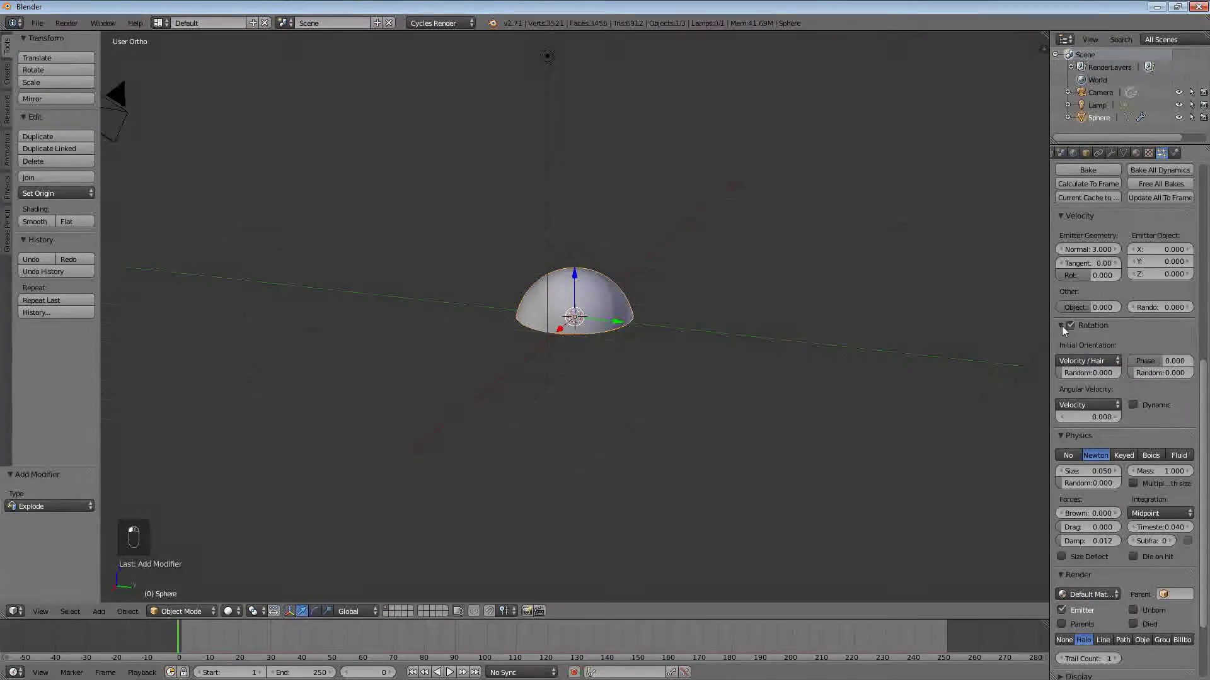
click(1061, 326)
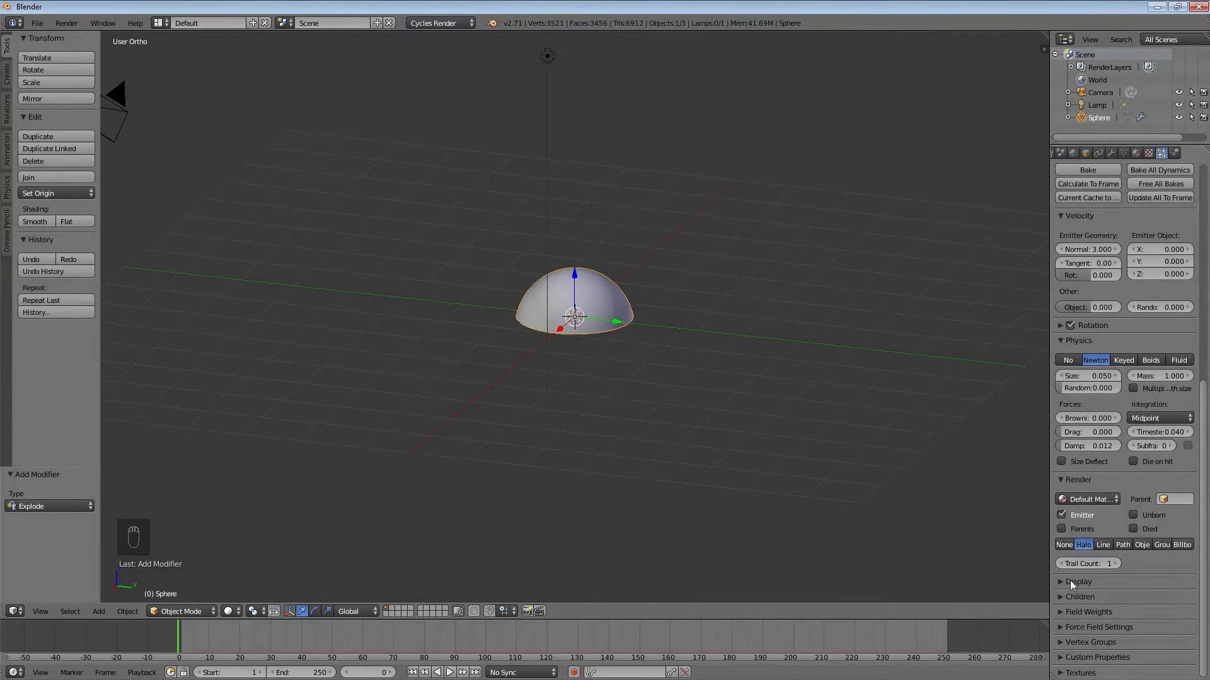
scroll(1097, 565, up, 15)
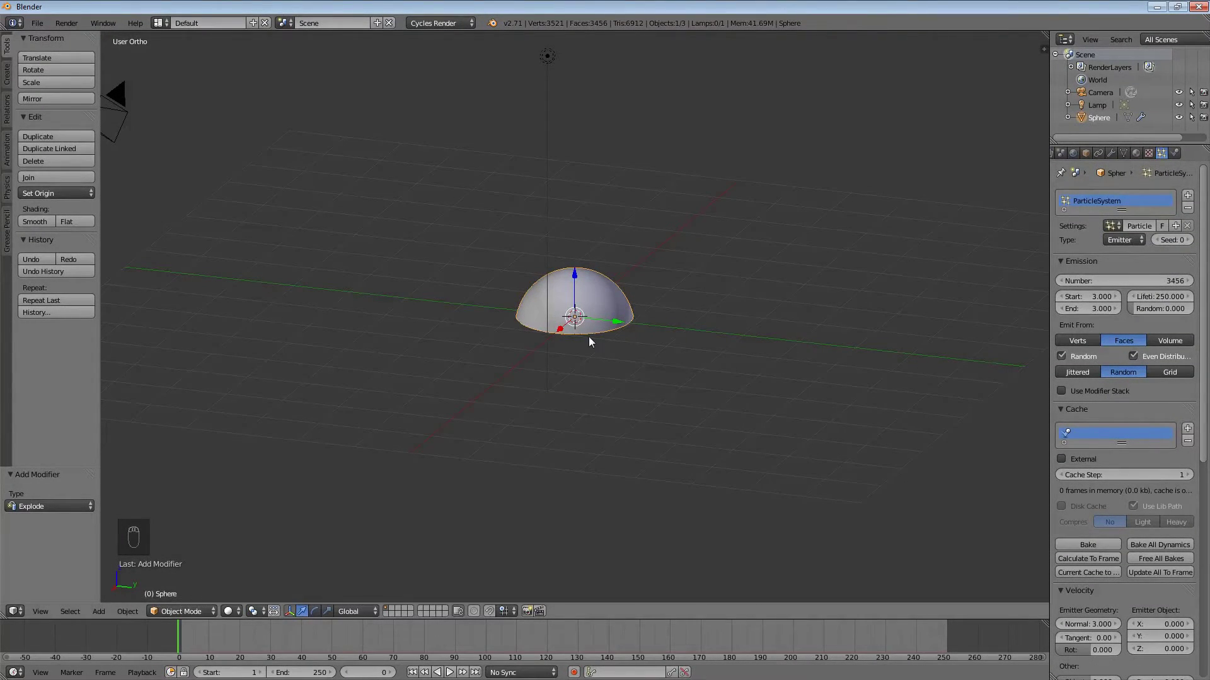
Step: Add a cube around the dome at the origin and scale it up uniformly by about 4.42
key(shift+a)
mouse_move(593, 339)
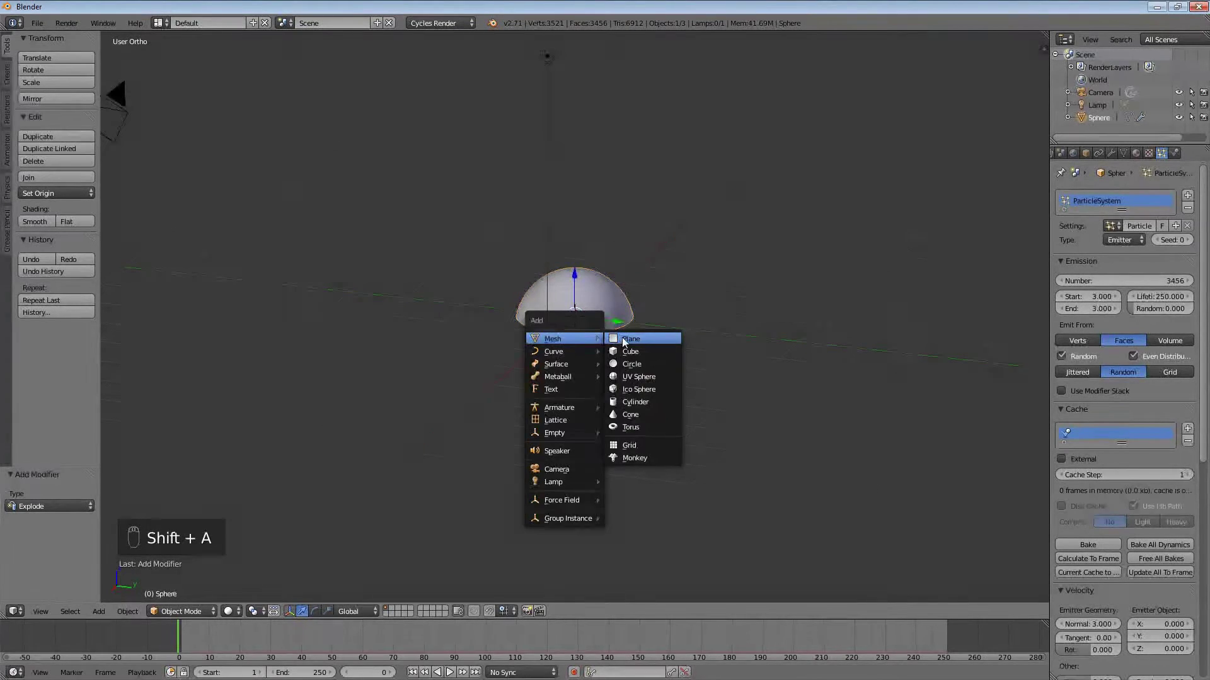
click(626, 351)
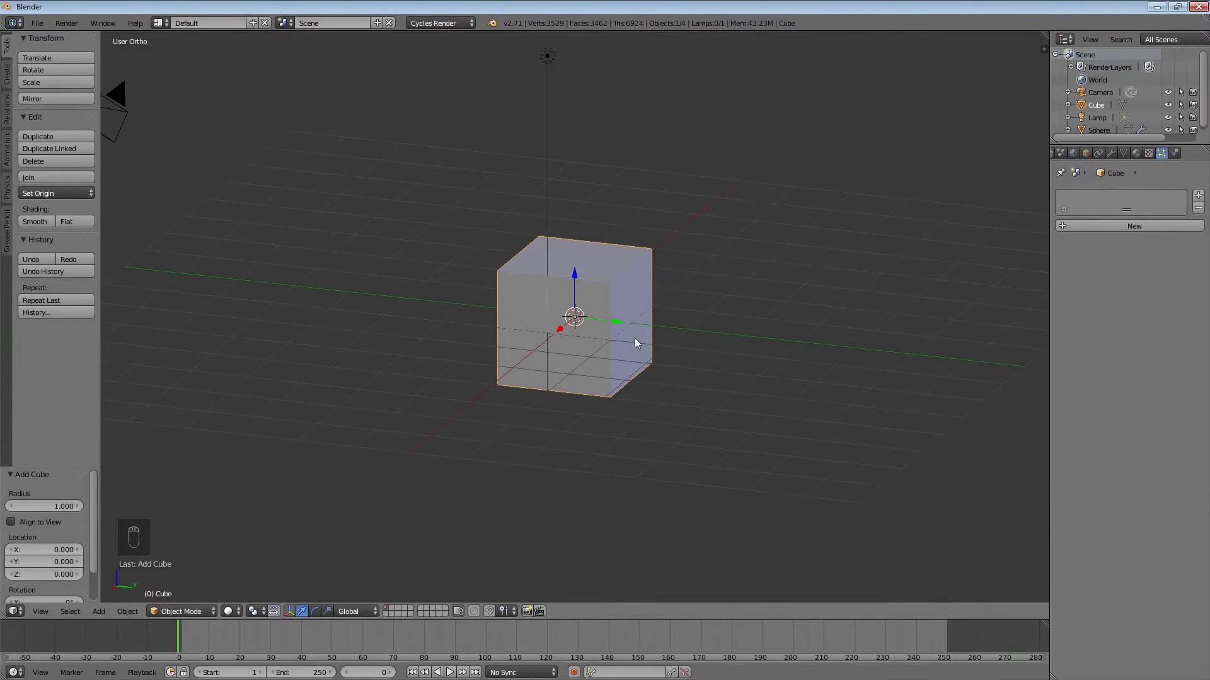
key(s)
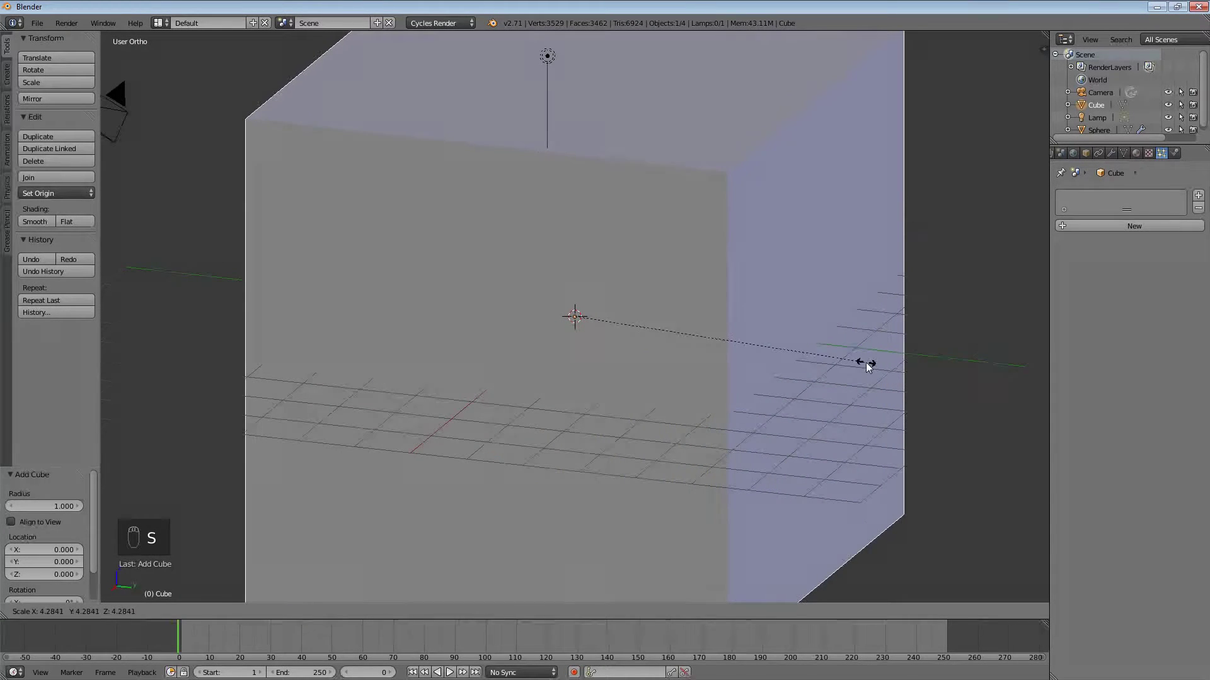
click(875, 365)
key(KP_1)
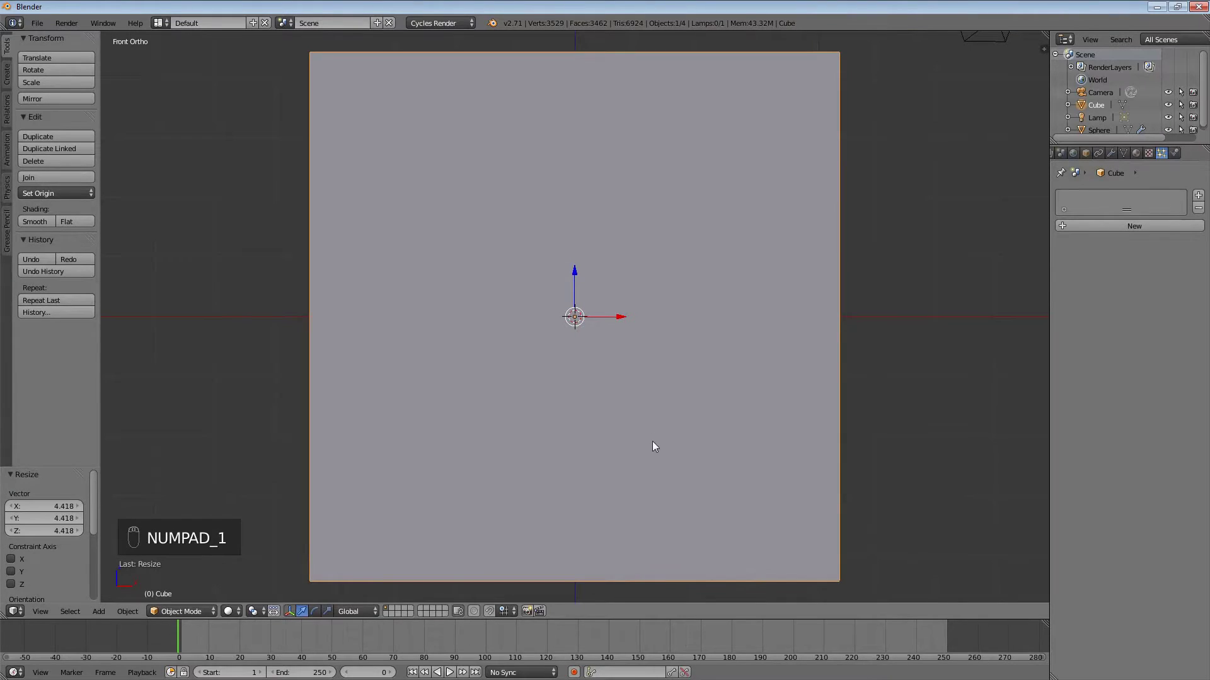
Step: Raise the cube along Z by about 4.41 so its base lies just beneath the dome's lower edge
key(g)
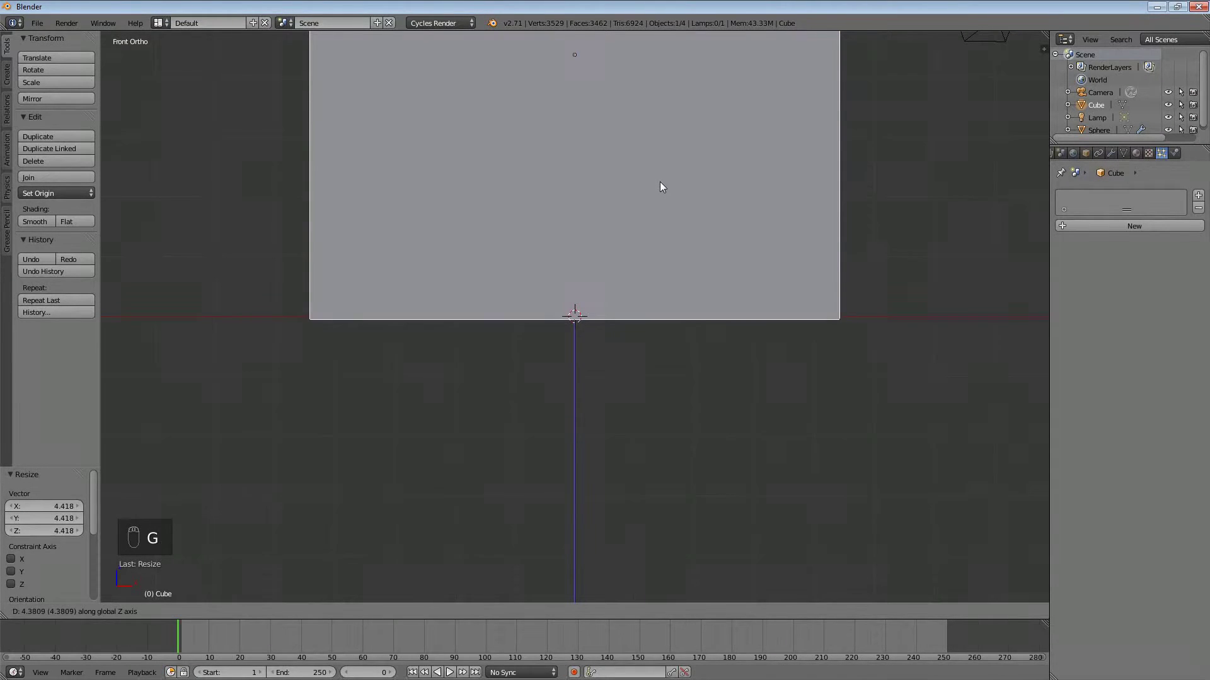
click(660, 181)
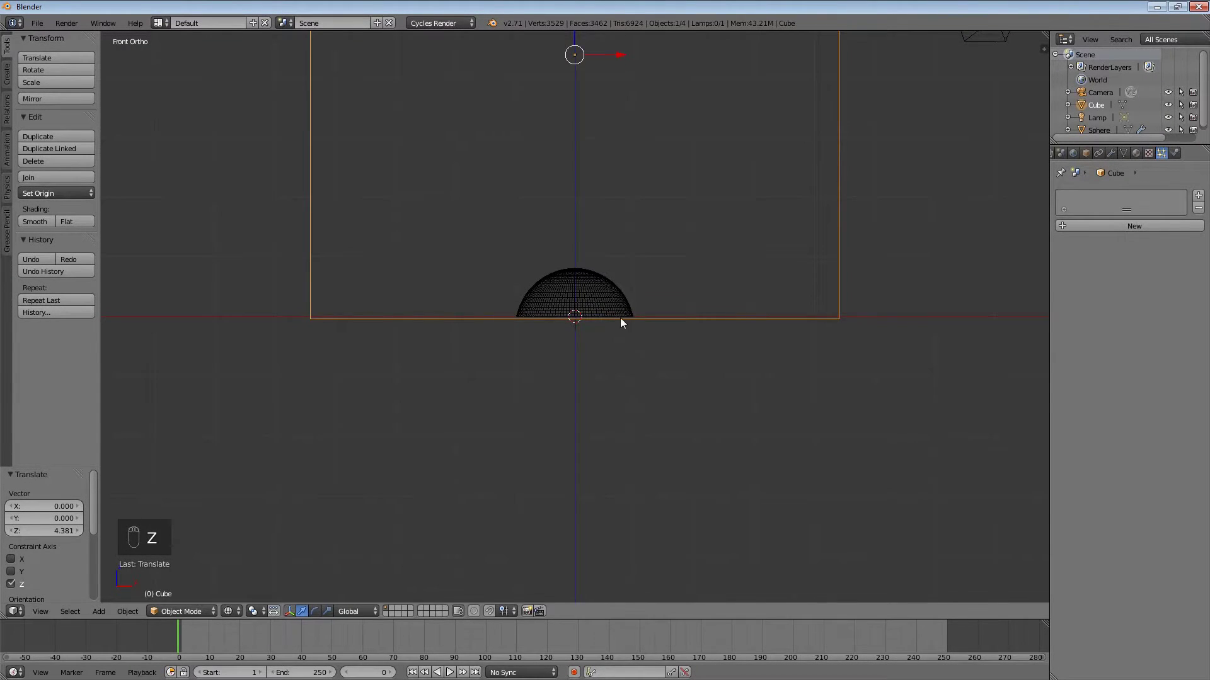
scroll(619, 317, up, 8)
scroll(614, 326, up, 2)
key(g)
key(z)
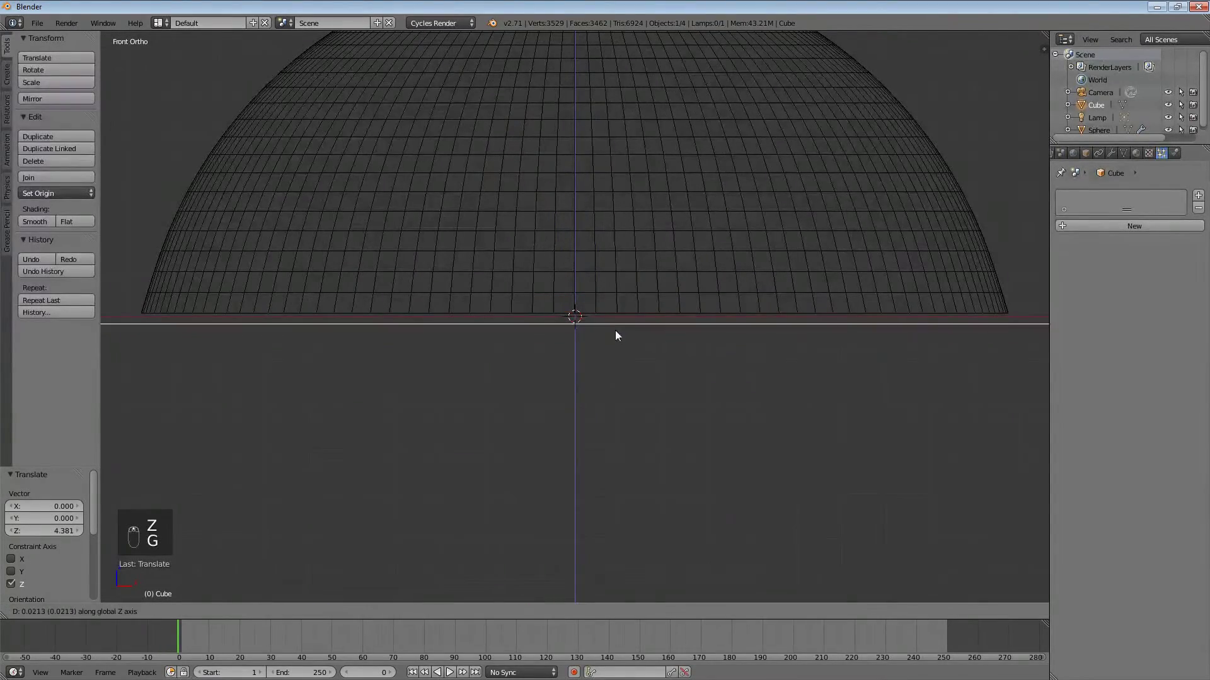
click(617, 328)
key(g)
key(z)
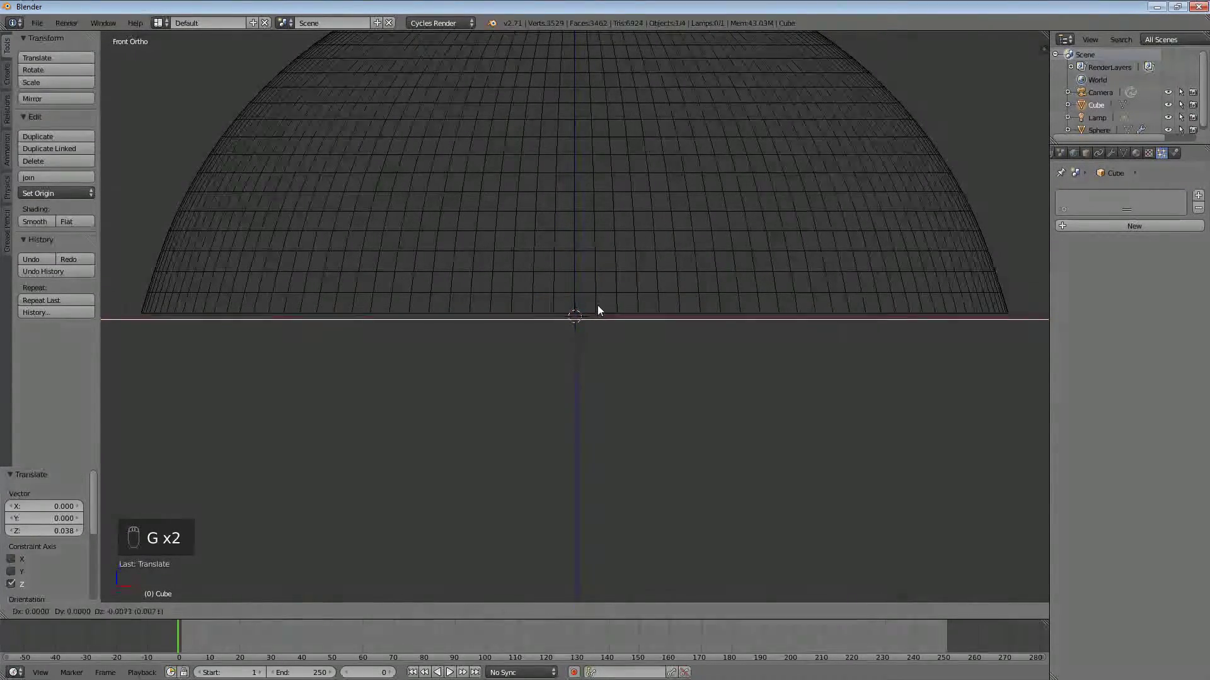
click(597, 308)
scroll(716, 296, down, 9)
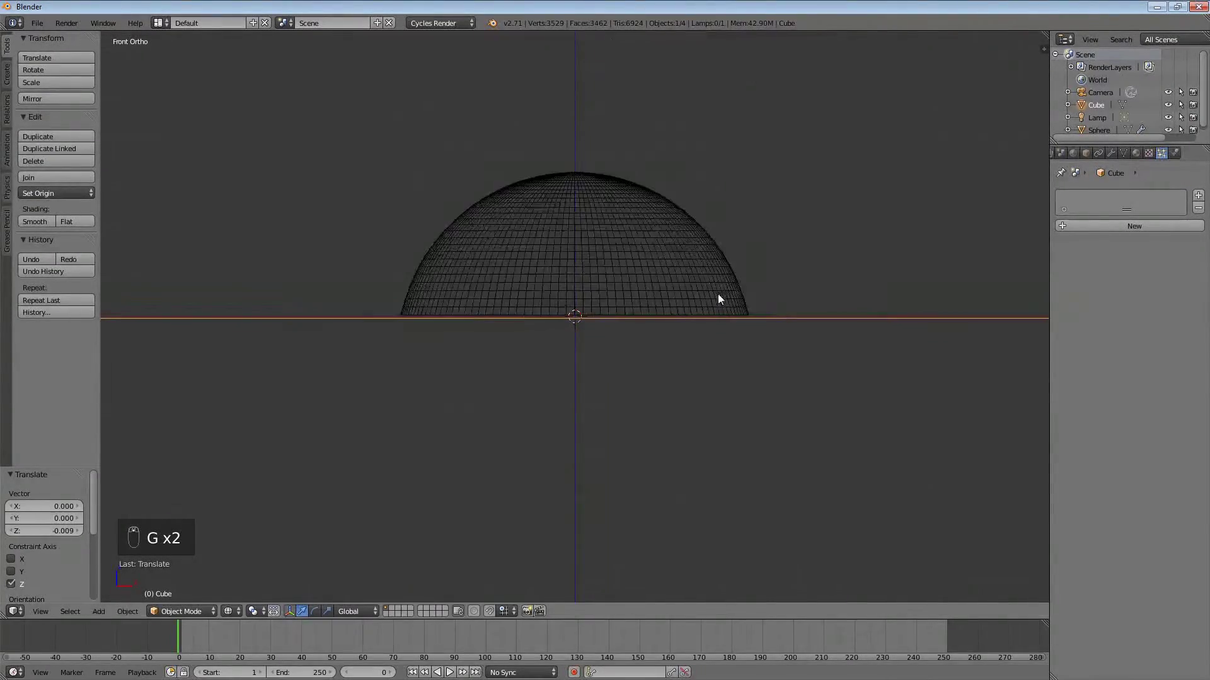
Step: Widen the cube around the dome by scaling it about 1.49 along both X and Y
middle_drag(713, 296, 662, 299)
key(KP_7)
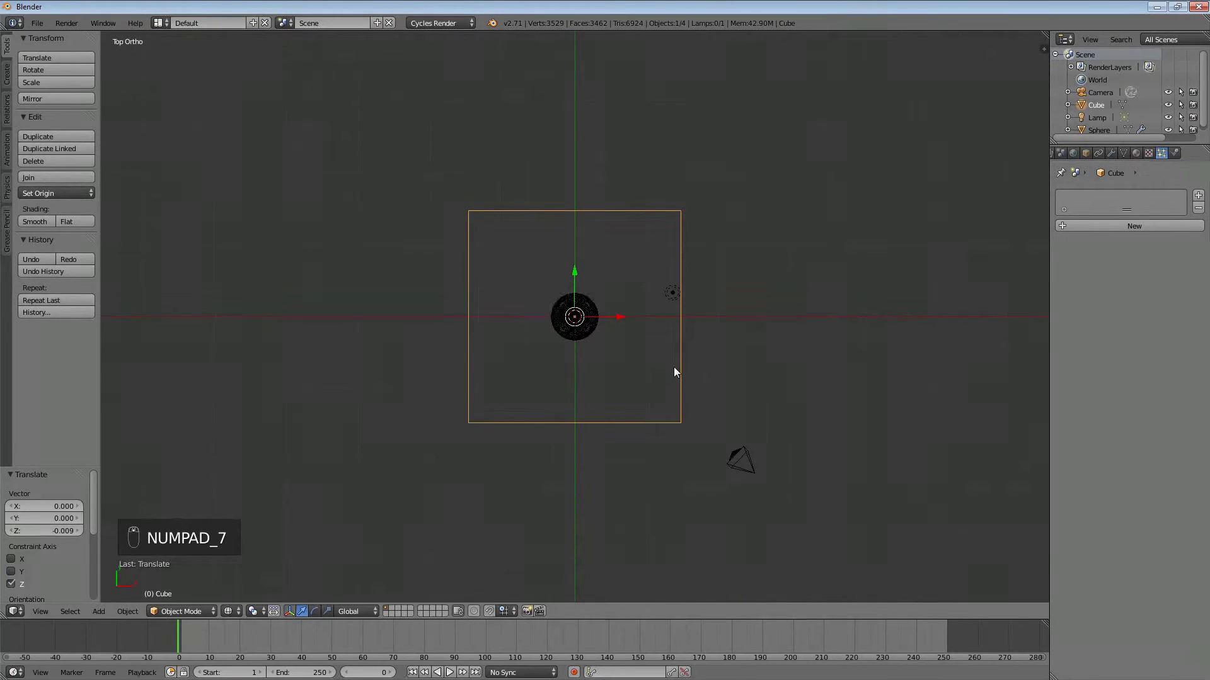
key(s)
key(x)
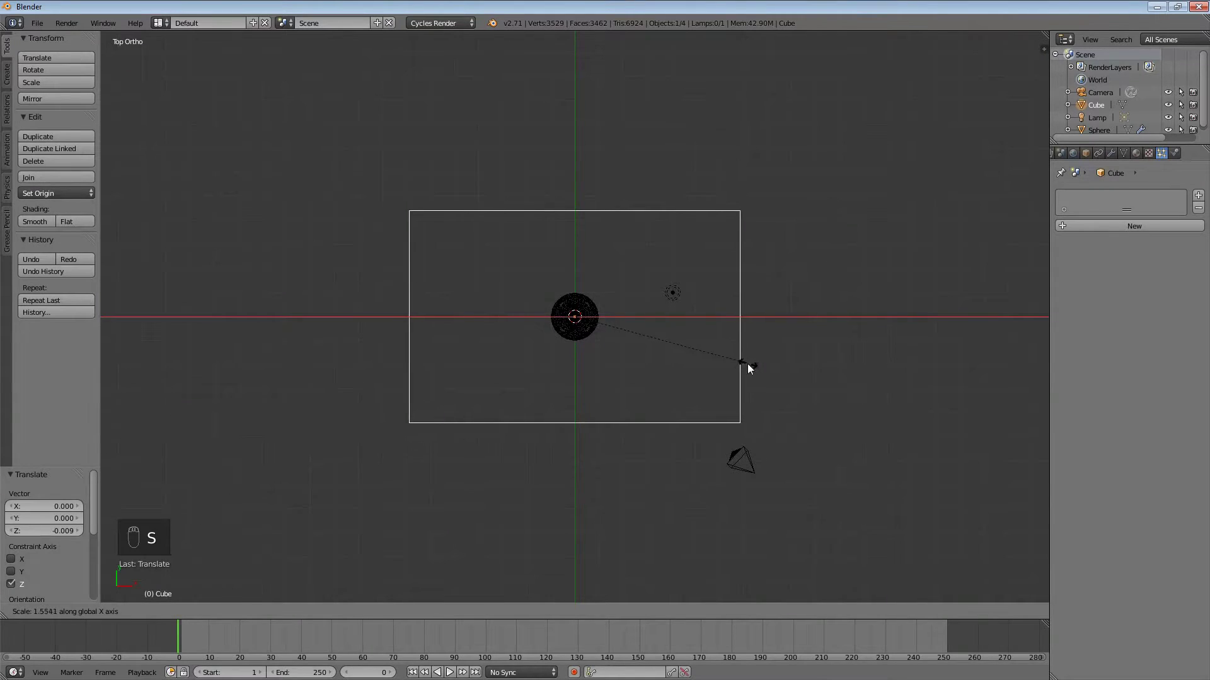
click(745, 372)
key(s)
key(y)
click(622, 479)
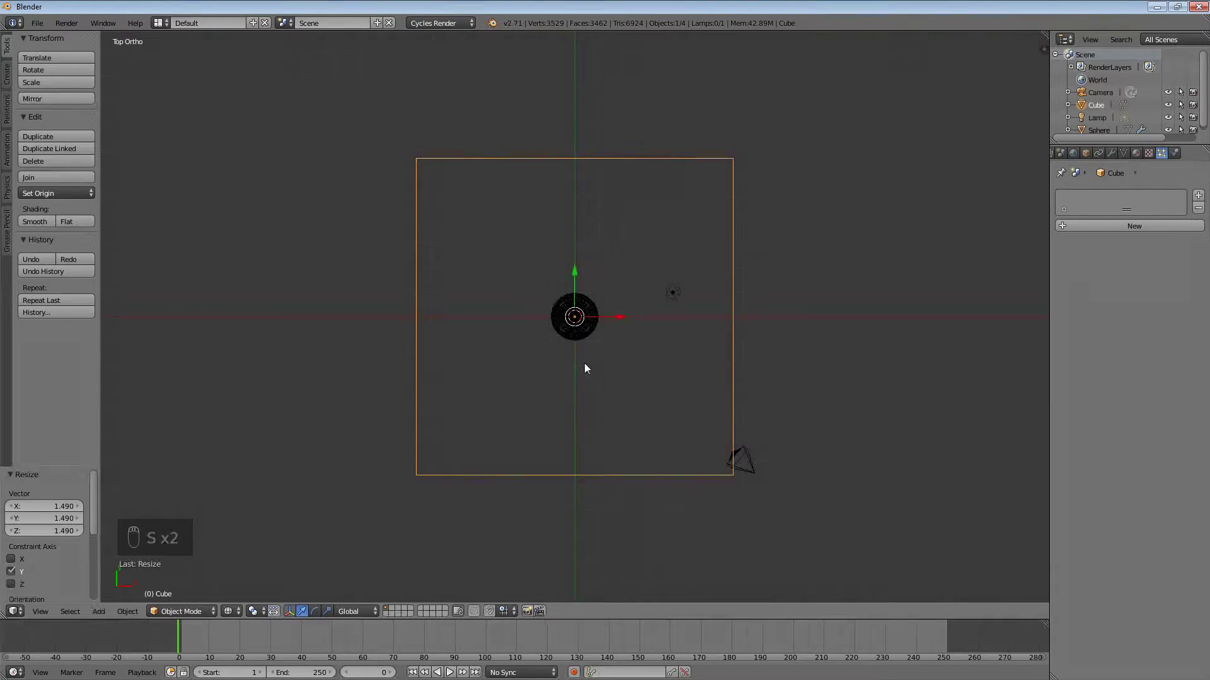
Step: Play the animation several times from above and from an angle to examine how the dome's pieces move relative to the cube
middle_drag(586, 365, 615, 329)
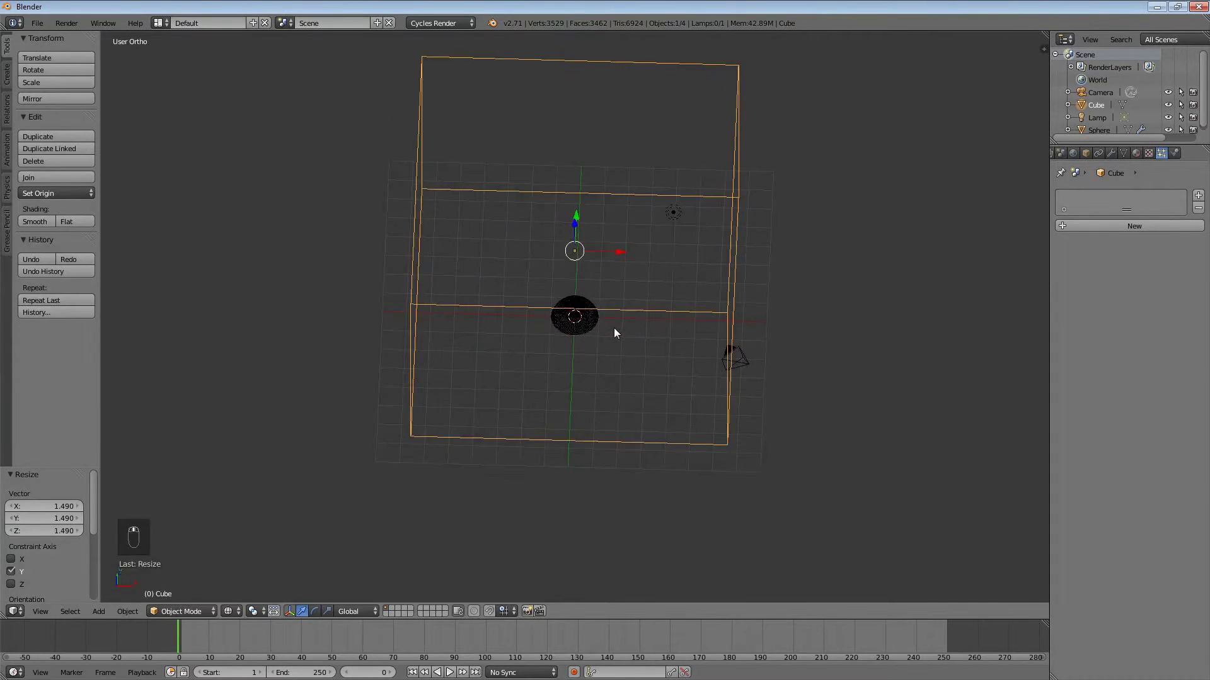
key(KP_7)
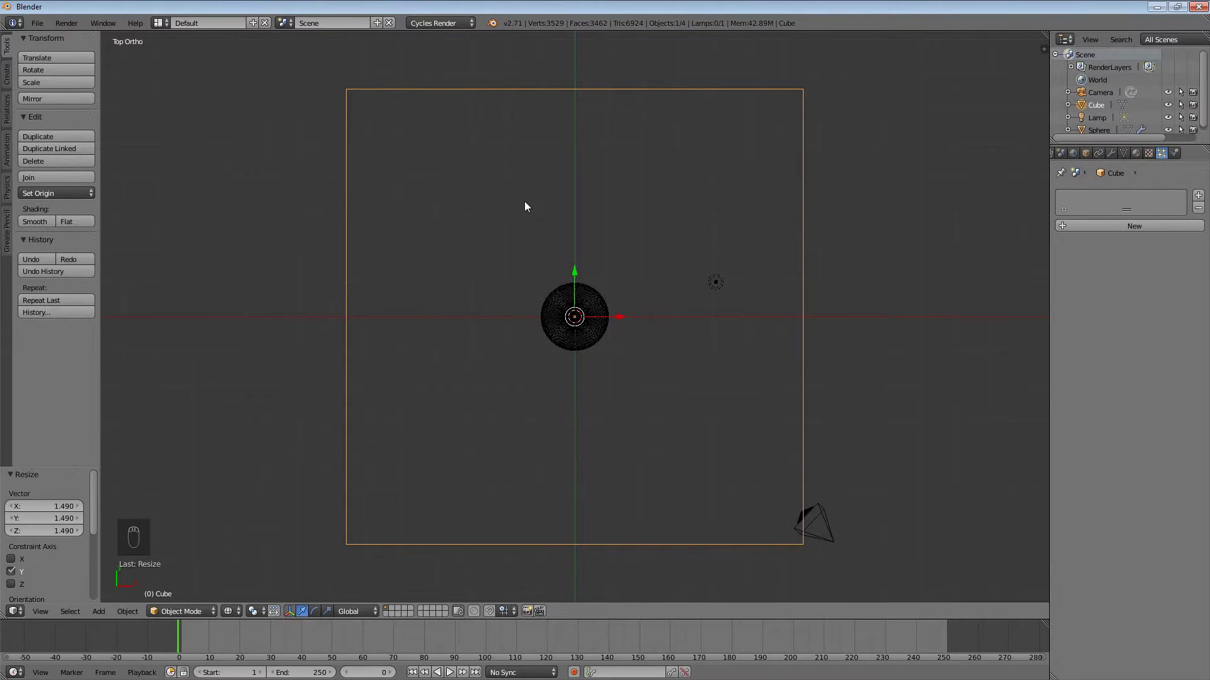
key(alt+a)
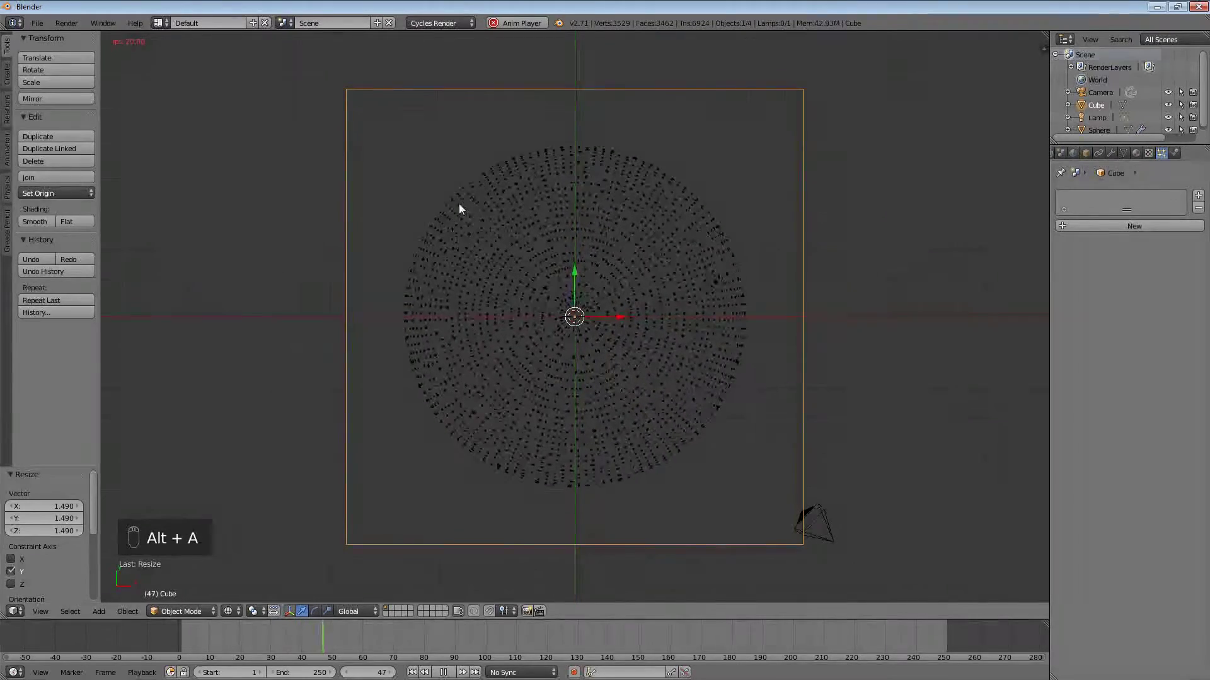
key(Escape)
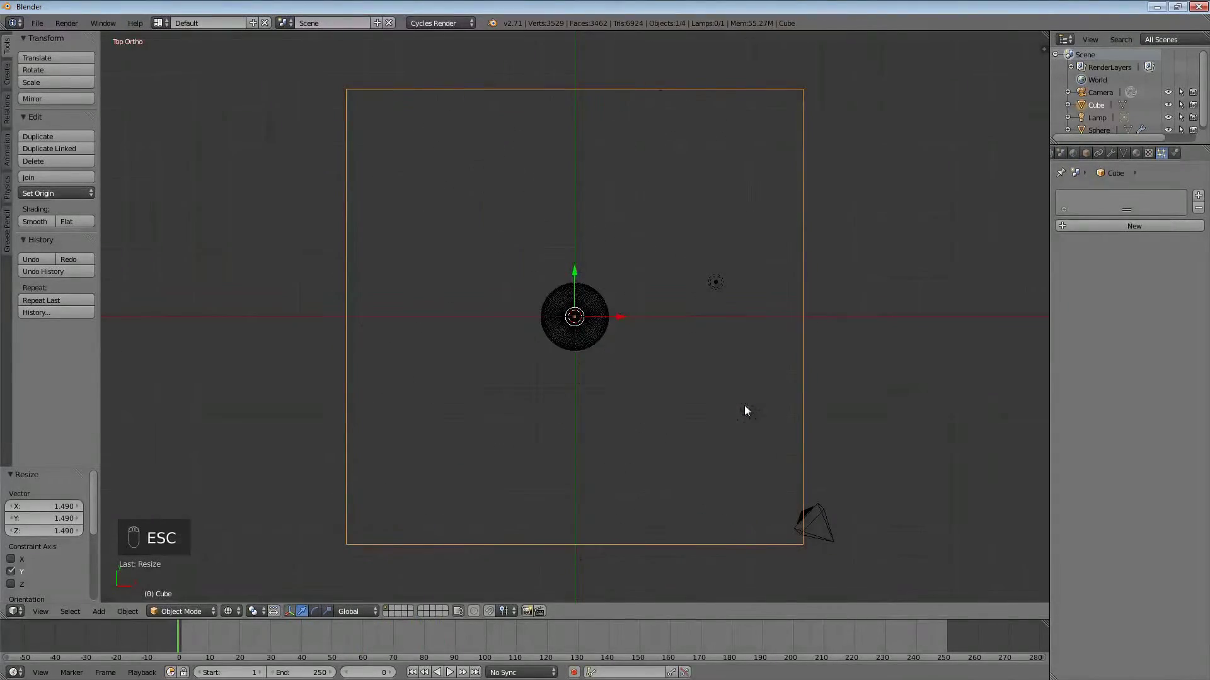
drag(355, 642, 295, 637)
middle_drag(533, 492, 535, 384)
key(Escape)
key(alt+a)
key(Escape)
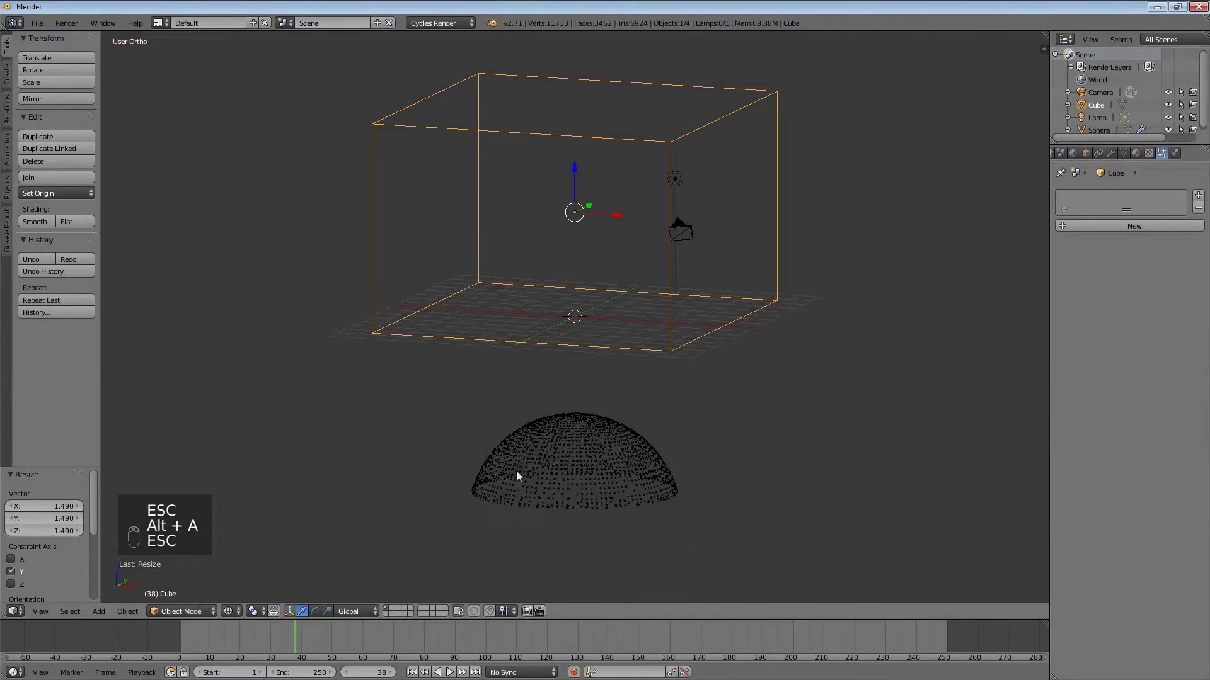
drag(305, 625, 191, 630)
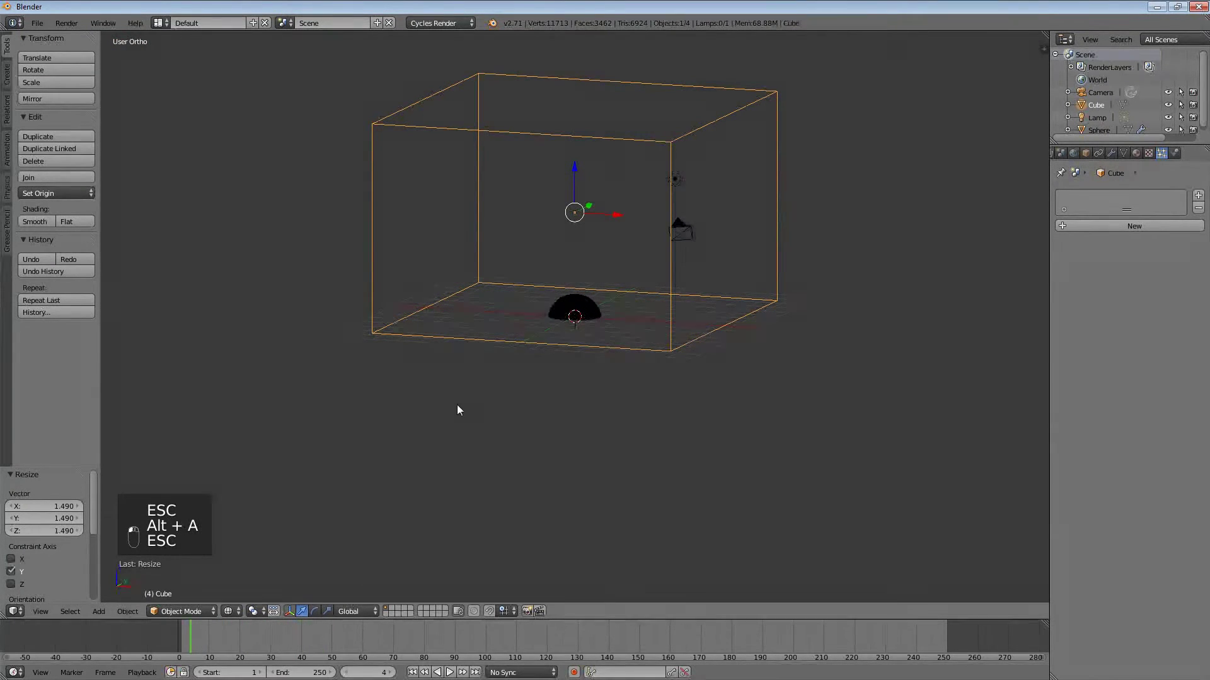
key(alt+a)
key(Escape)
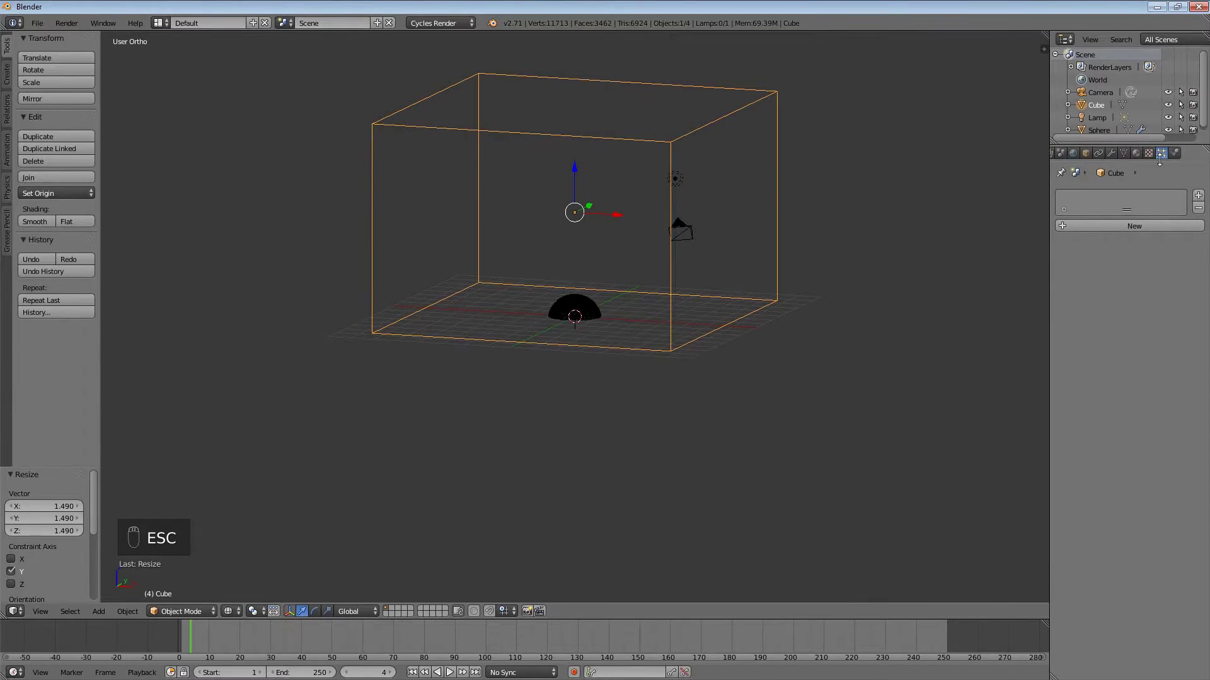
Step: Set the gravity field weight of the dome's particle system to 0.430 and play the animation to check the fall
right_click(574, 315)
scroll(1125, 315, down, 5)
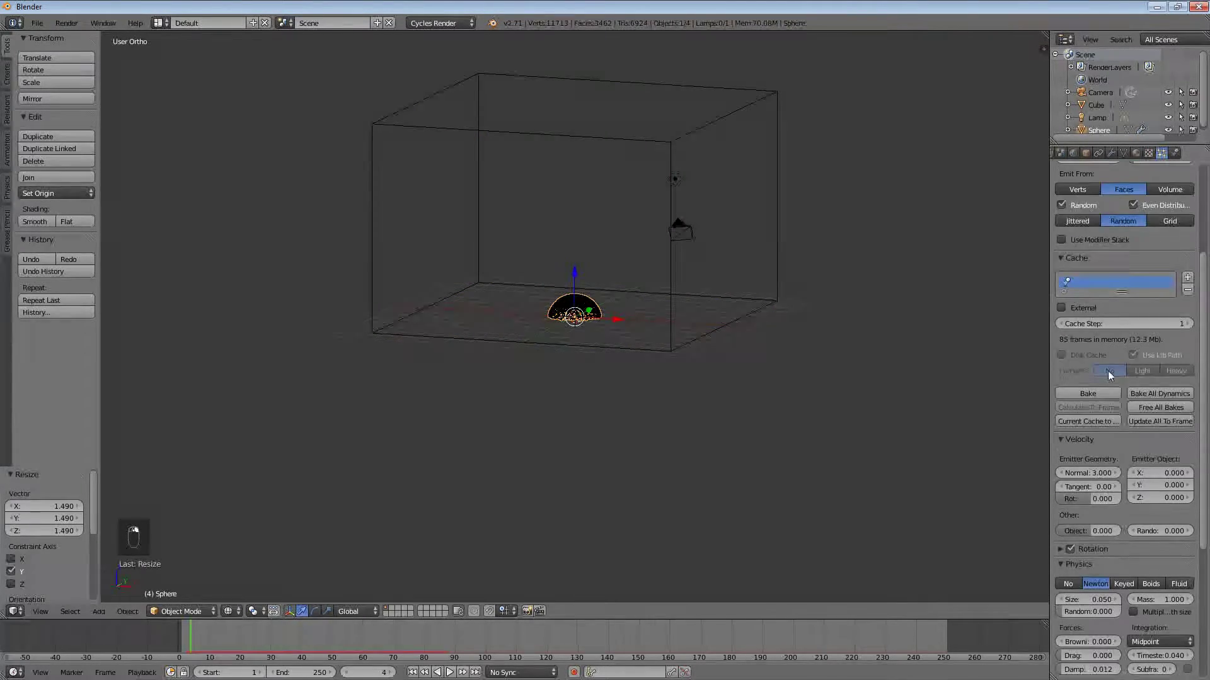
scroll(1097, 441, down, 8)
click(1083, 612)
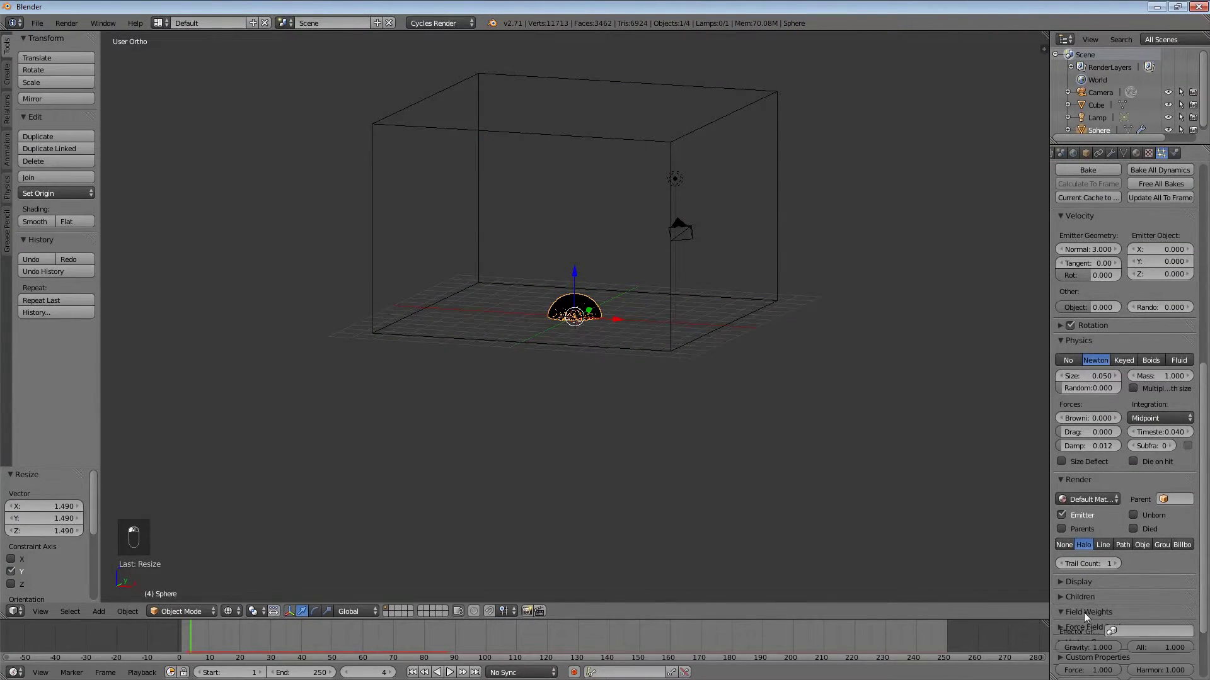
scroll(1093, 613, down, 5)
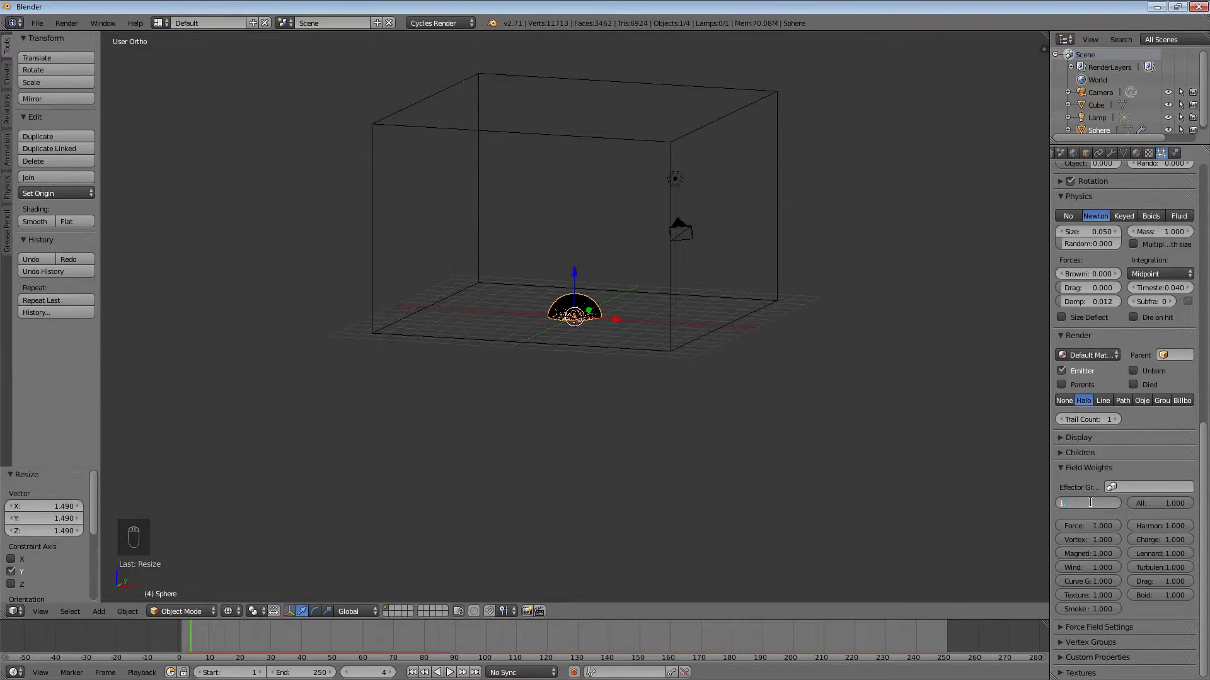
key(BackSpace)
key(BackSpace)
key(BackSpace)
key(BackSpace)
scroll(672, 358, up, 2)
key(alt+a)
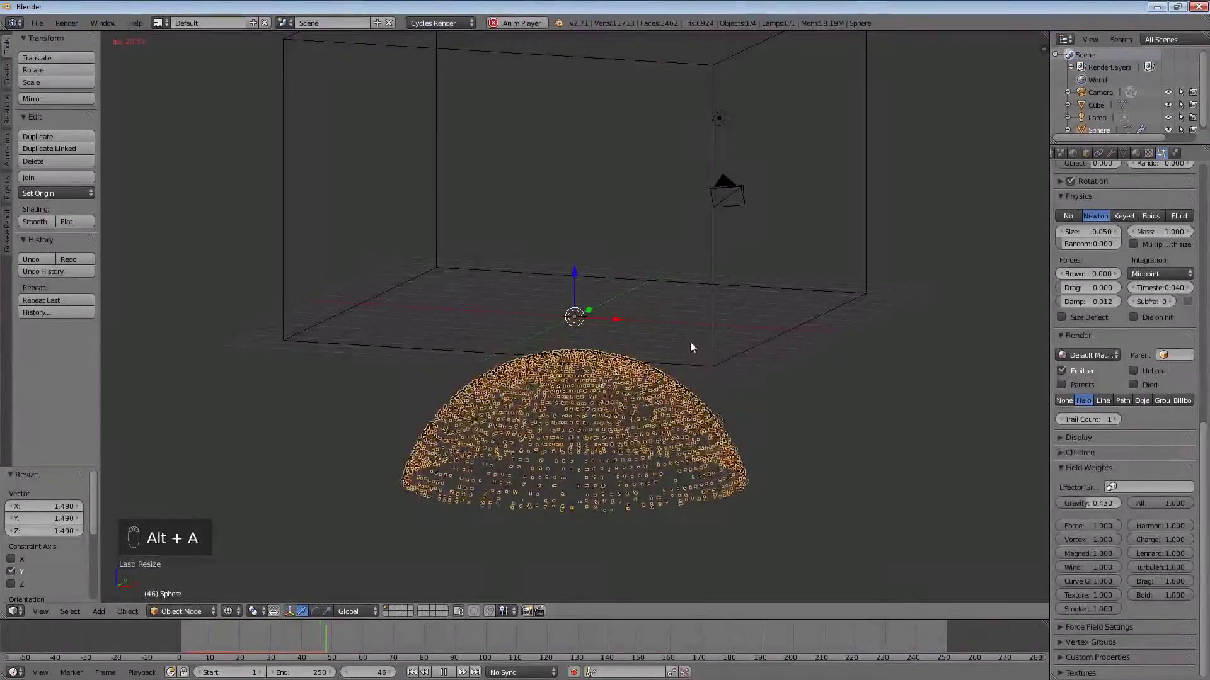
key(Escape)
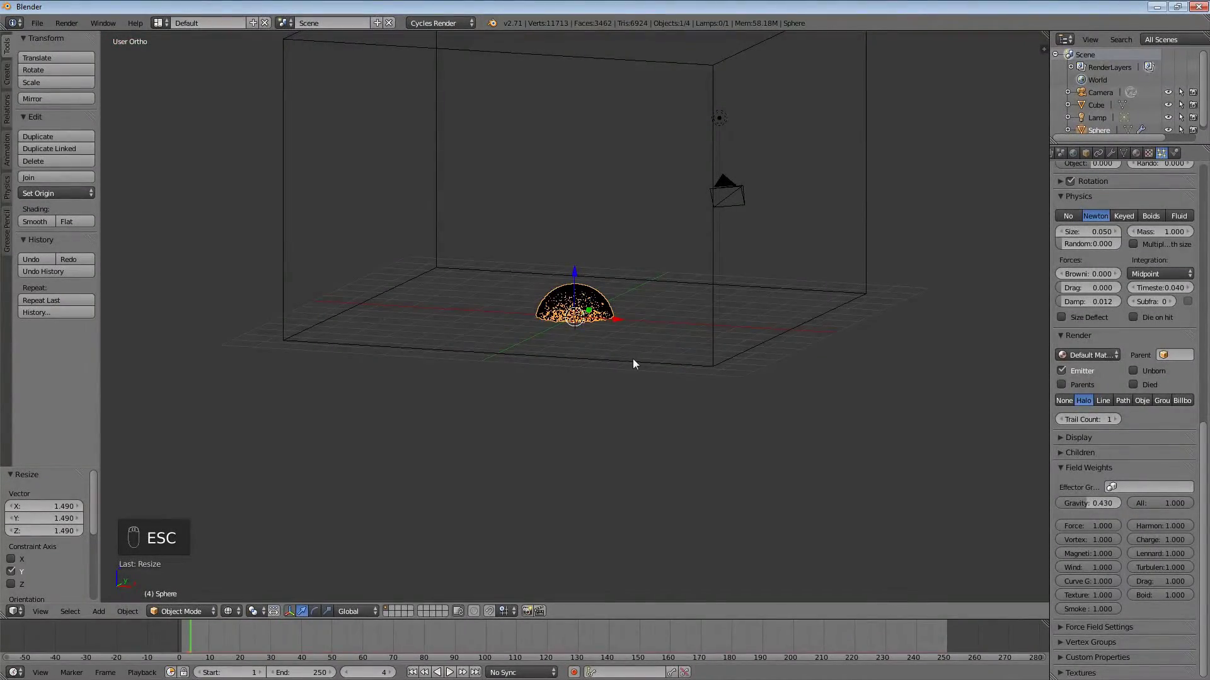
Step: Add a plane under the dome and scale it by about 4.37, then 1.67, to extend slightly beyond the cube's base
key(shift+a)
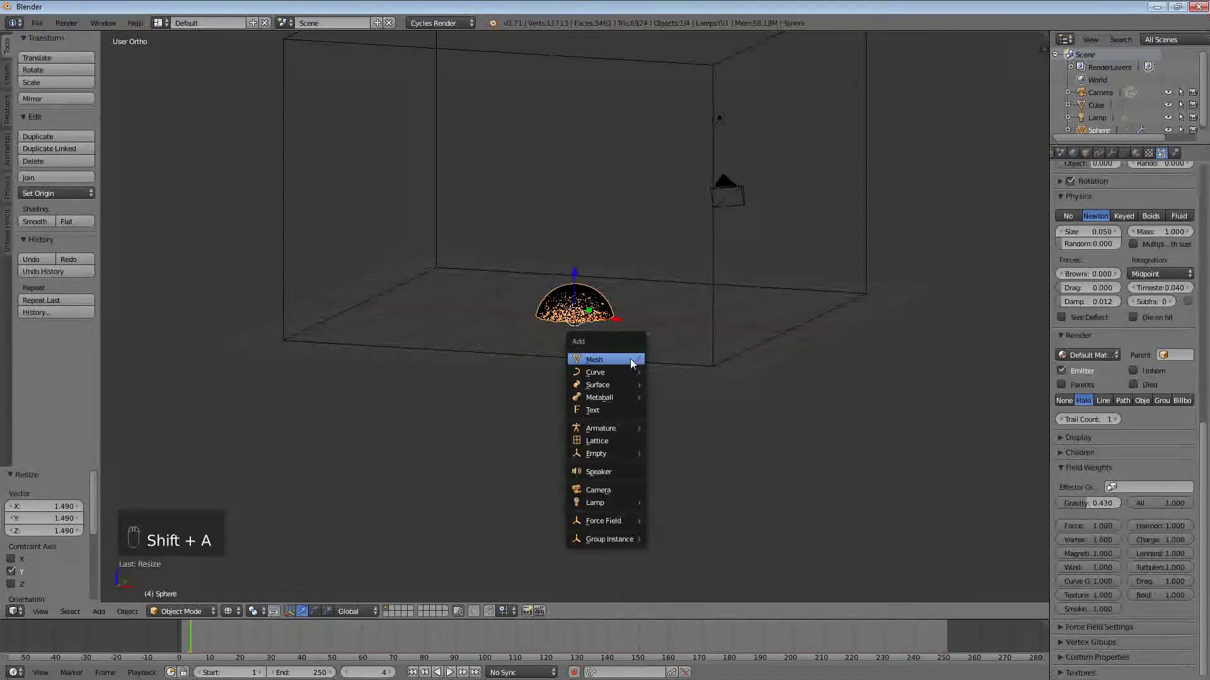
mouse_move(632, 358)
click(678, 357)
key(s)
click(860, 364)
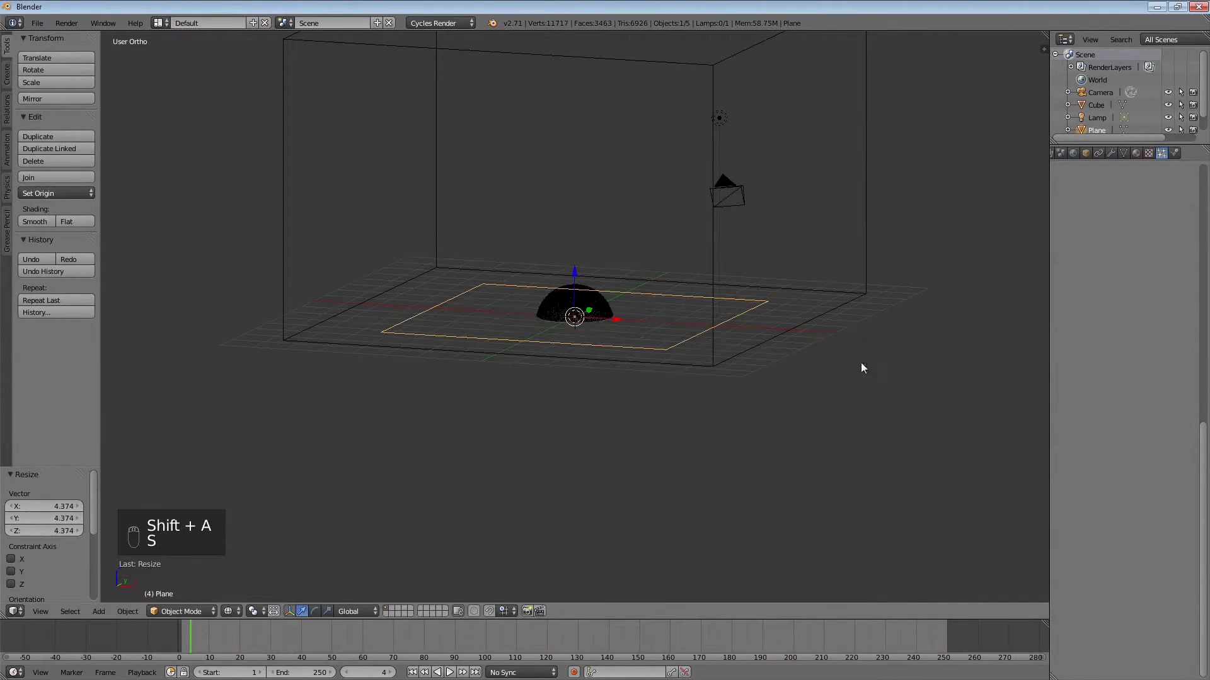
key(s)
click(818, 361)
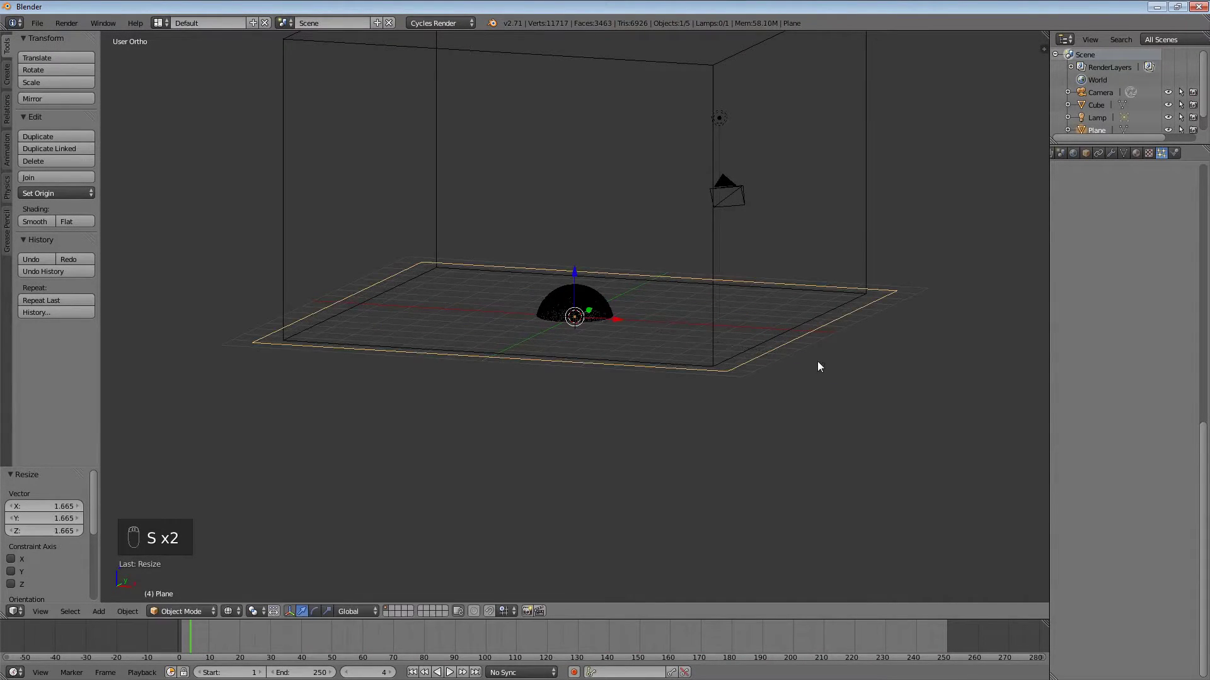
Step: Examine the spacing between the plane, the cube's base and the dome's lower edge from the front, and check the dome's modifiers
key(KP_1)
scroll(633, 340, up, 12)
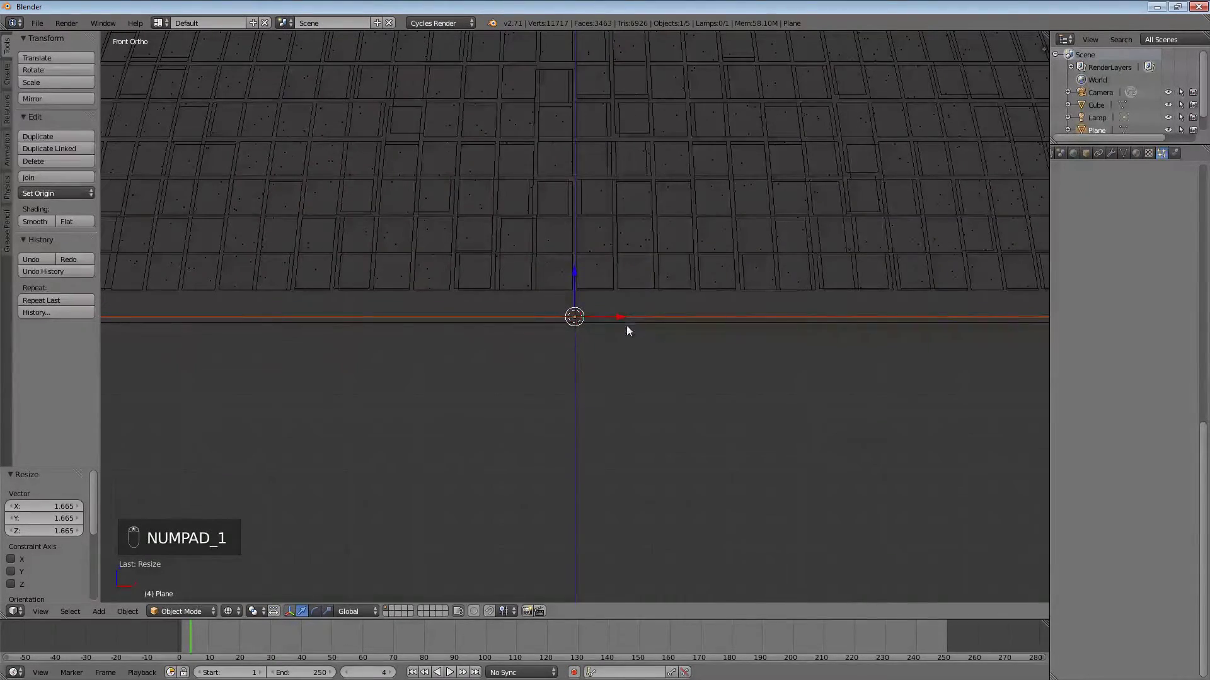
scroll(595, 323, down, 3)
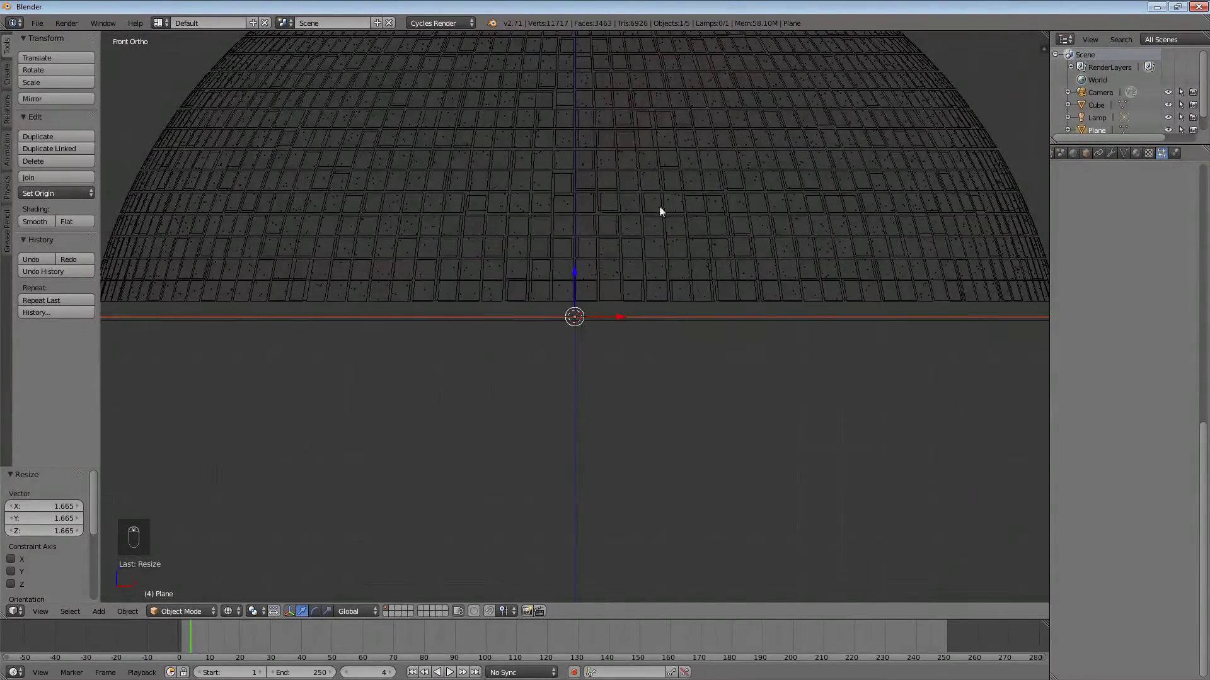
scroll(684, 324, up, 3)
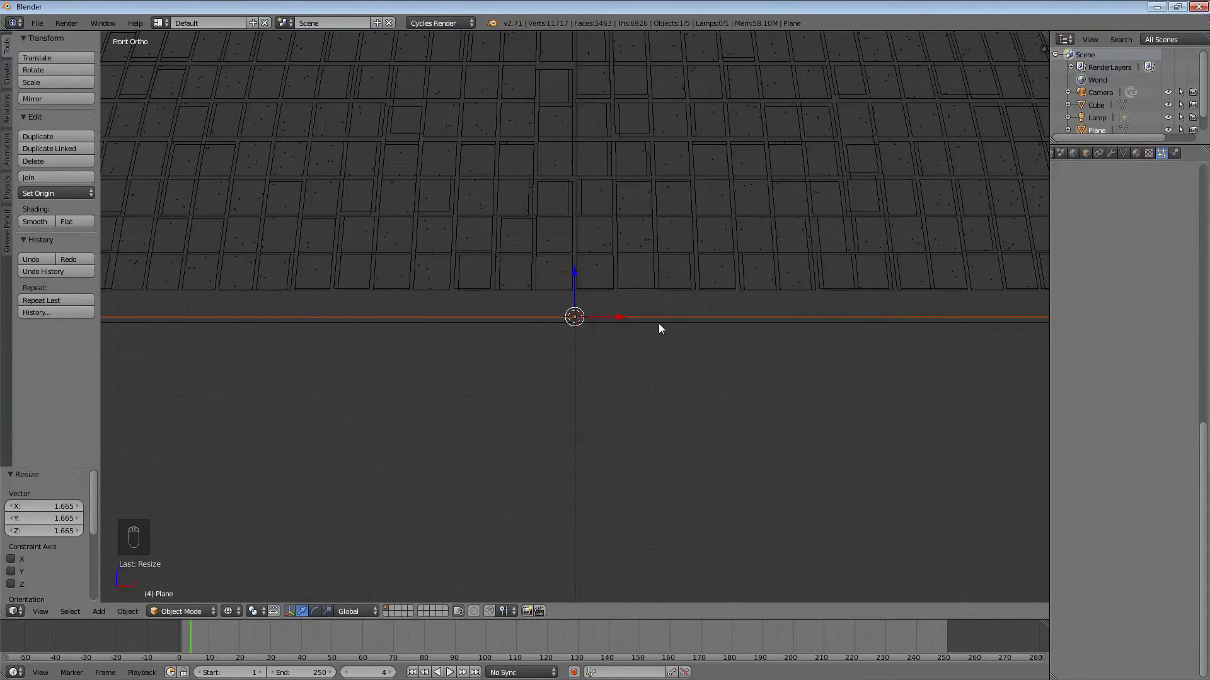
right_click(662, 323)
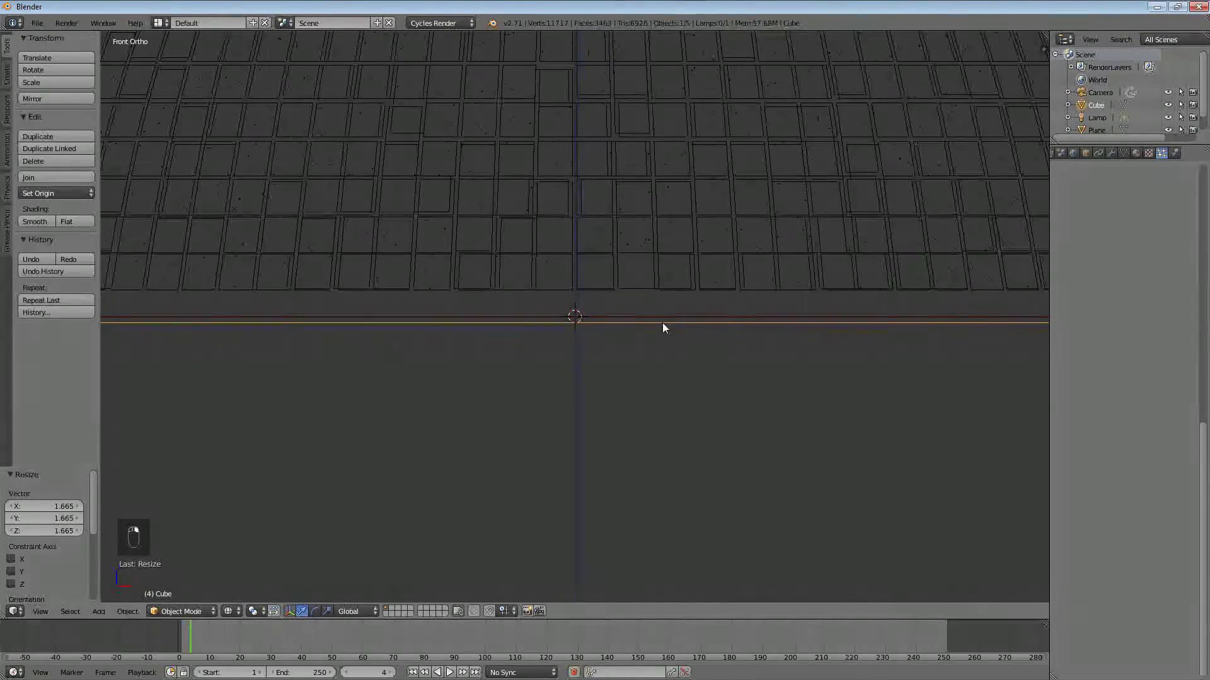
right_click(663, 319)
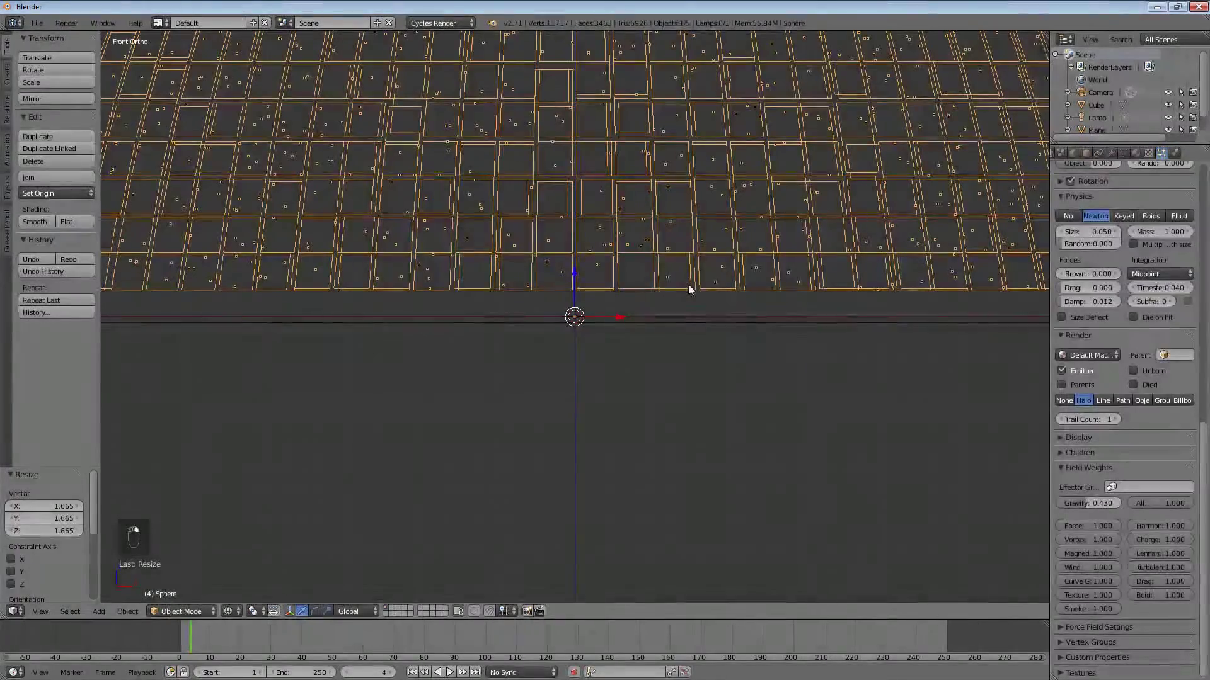
right_click(661, 318)
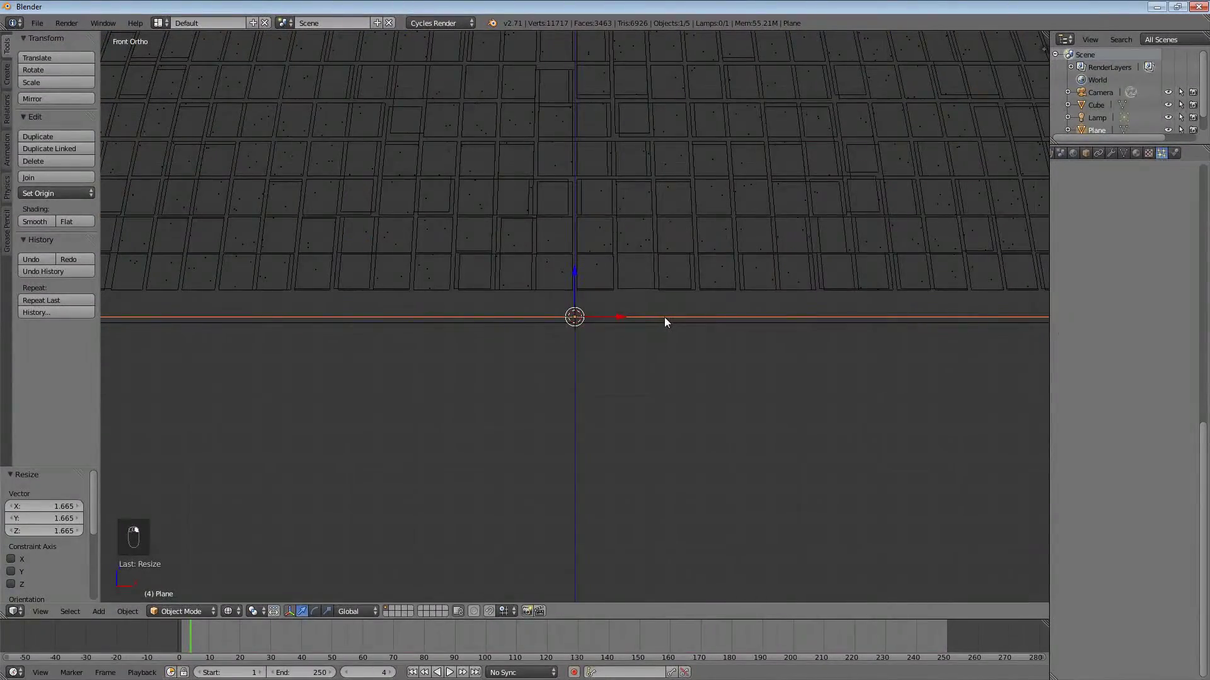
right_click(674, 294)
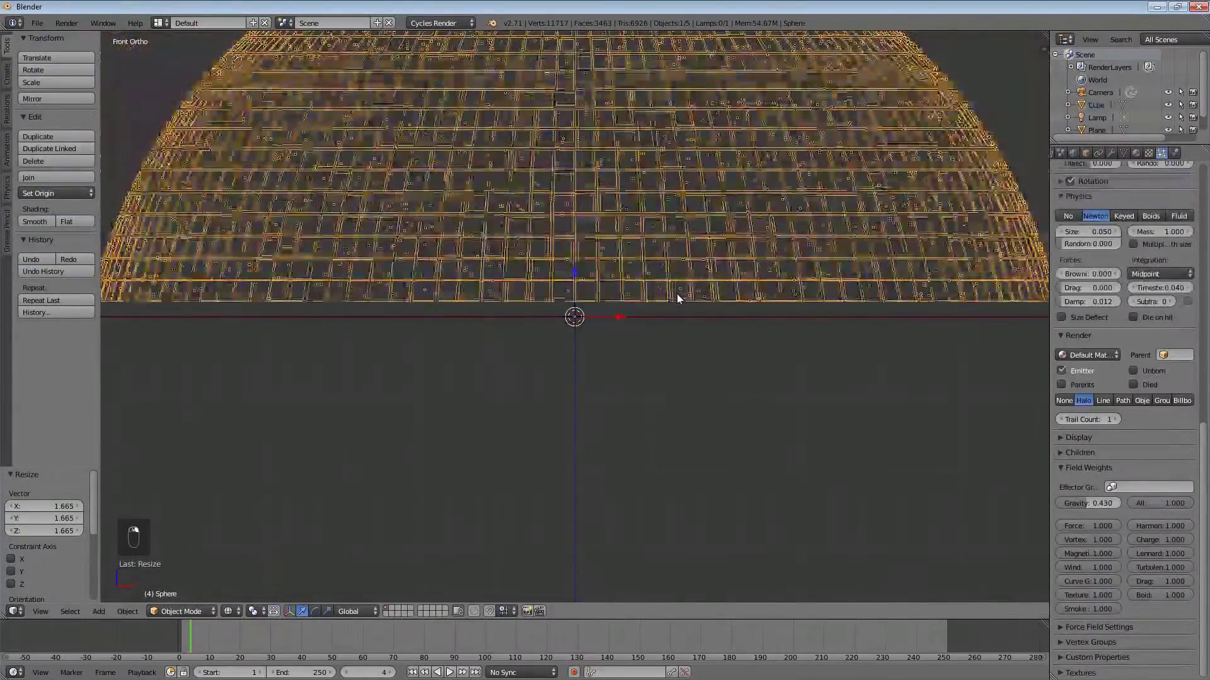
scroll(724, 257, down, 6)
middle_drag(729, 256, 699, 284)
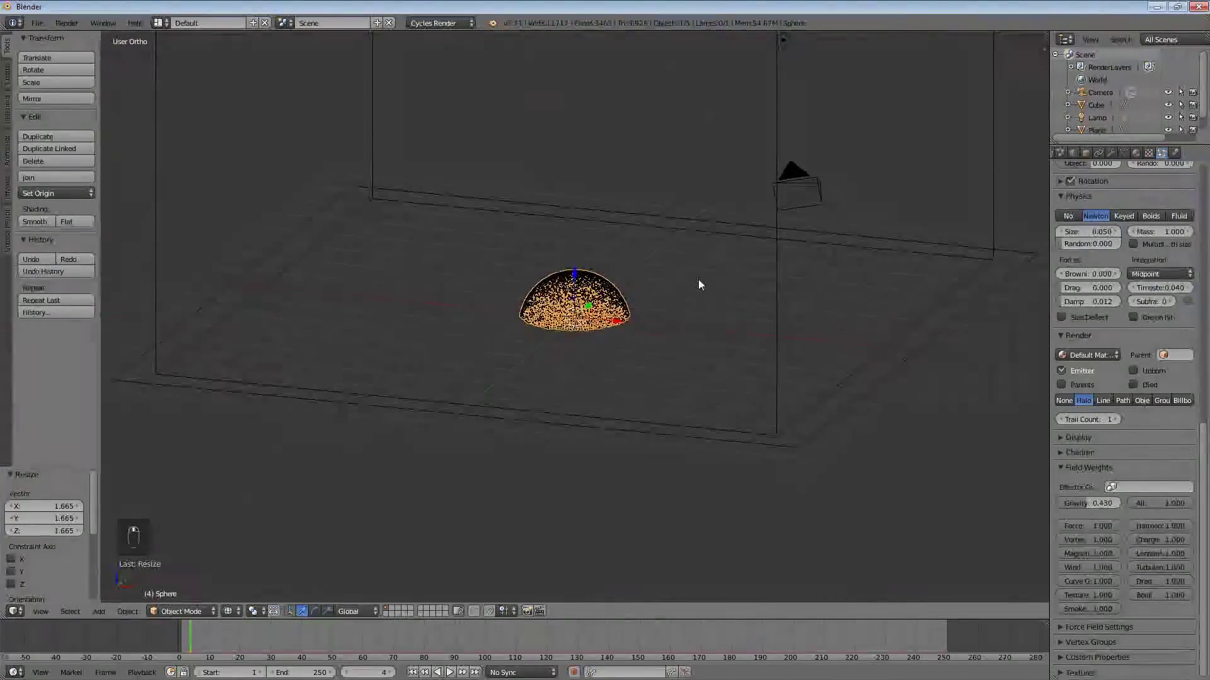
click(1112, 153)
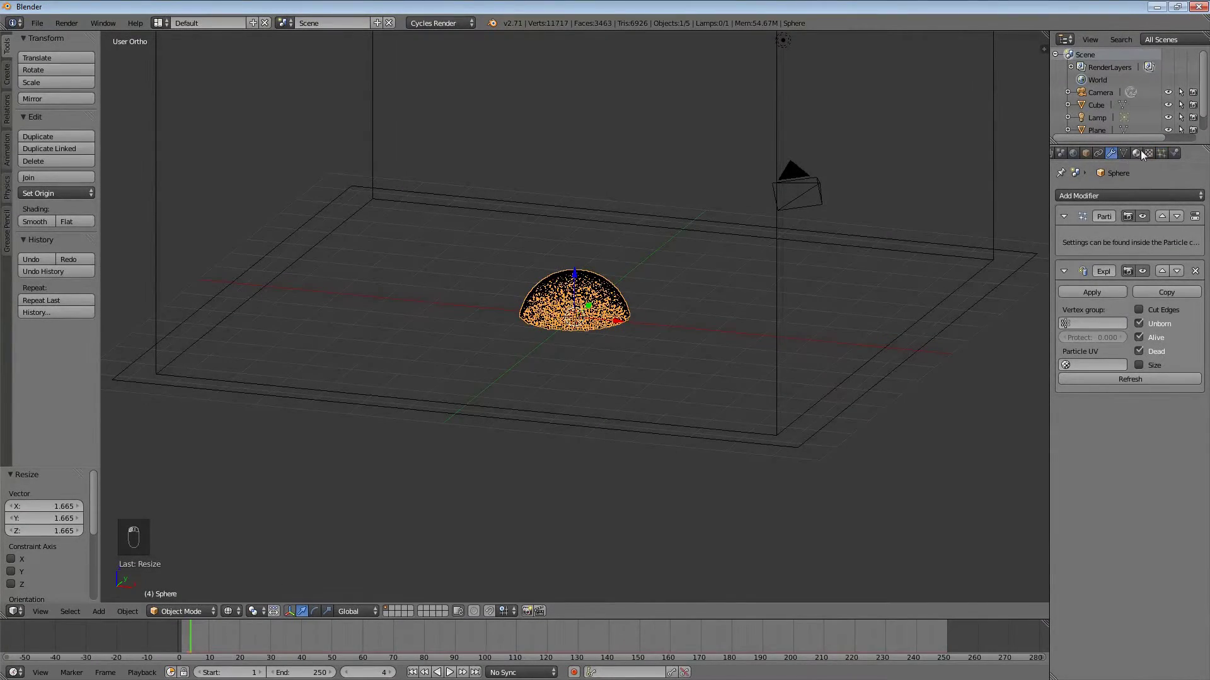
Step: Enable Collision physics on the ground plane and play the animation to check how the dome's pieces hit it
right_click(710, 429)
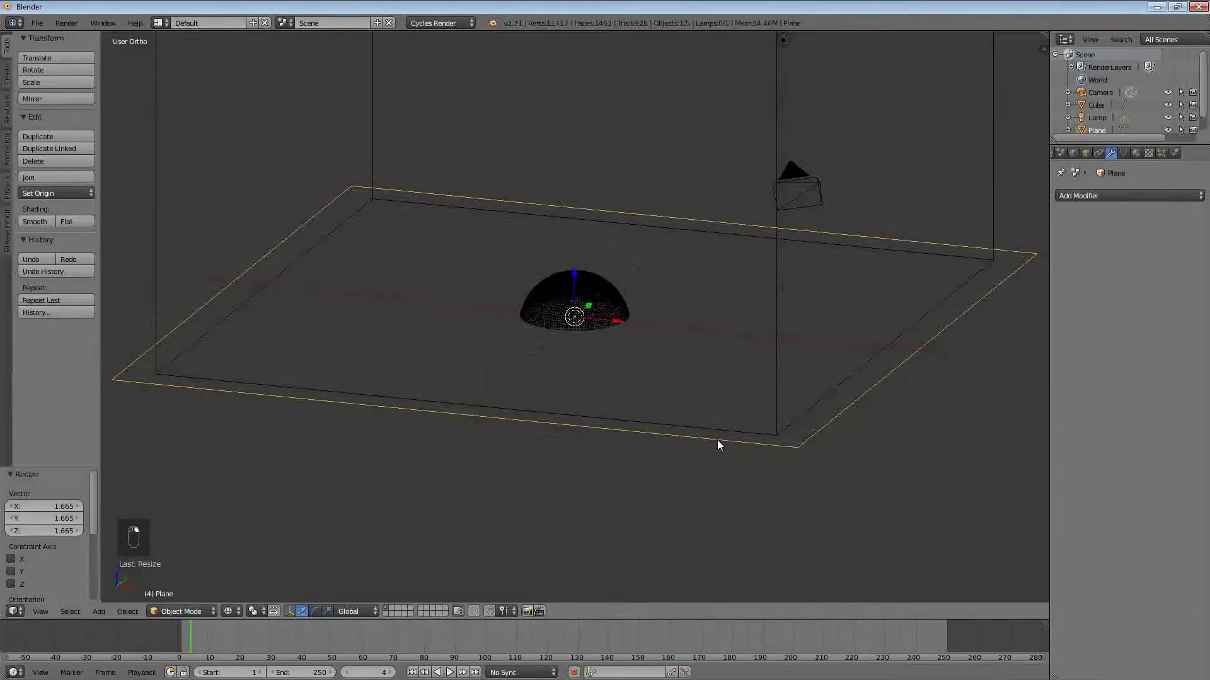
click(1174, 153)
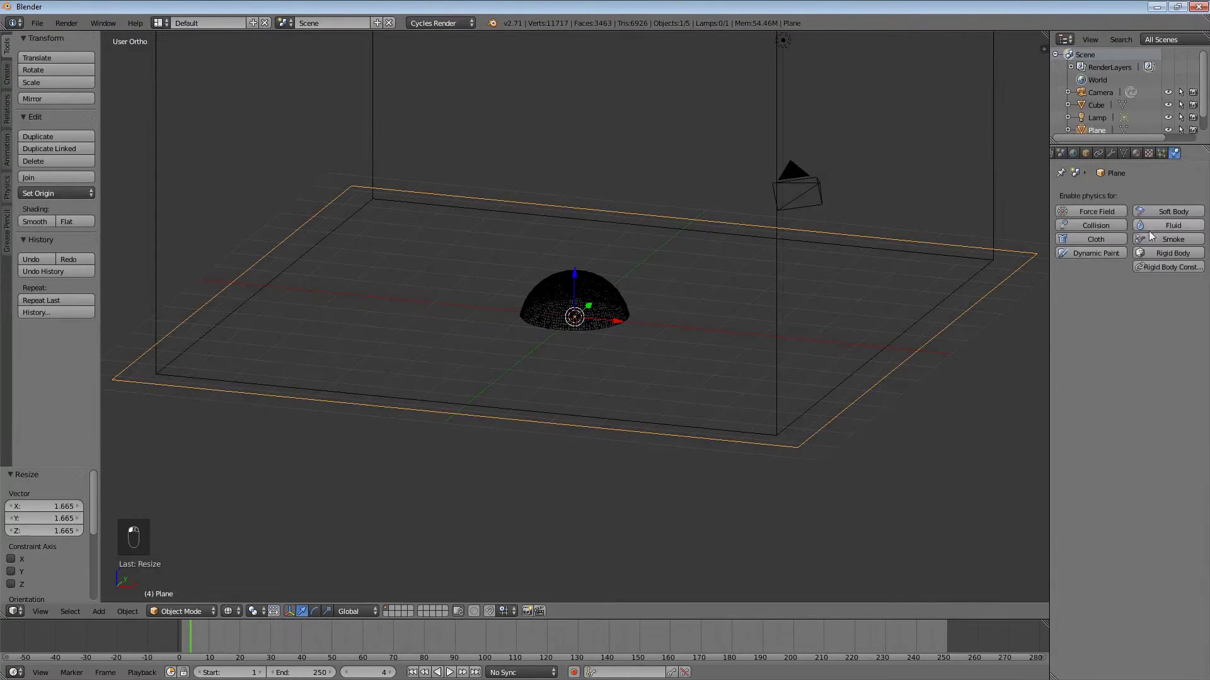
click(1114, 226)
key(alt+a)
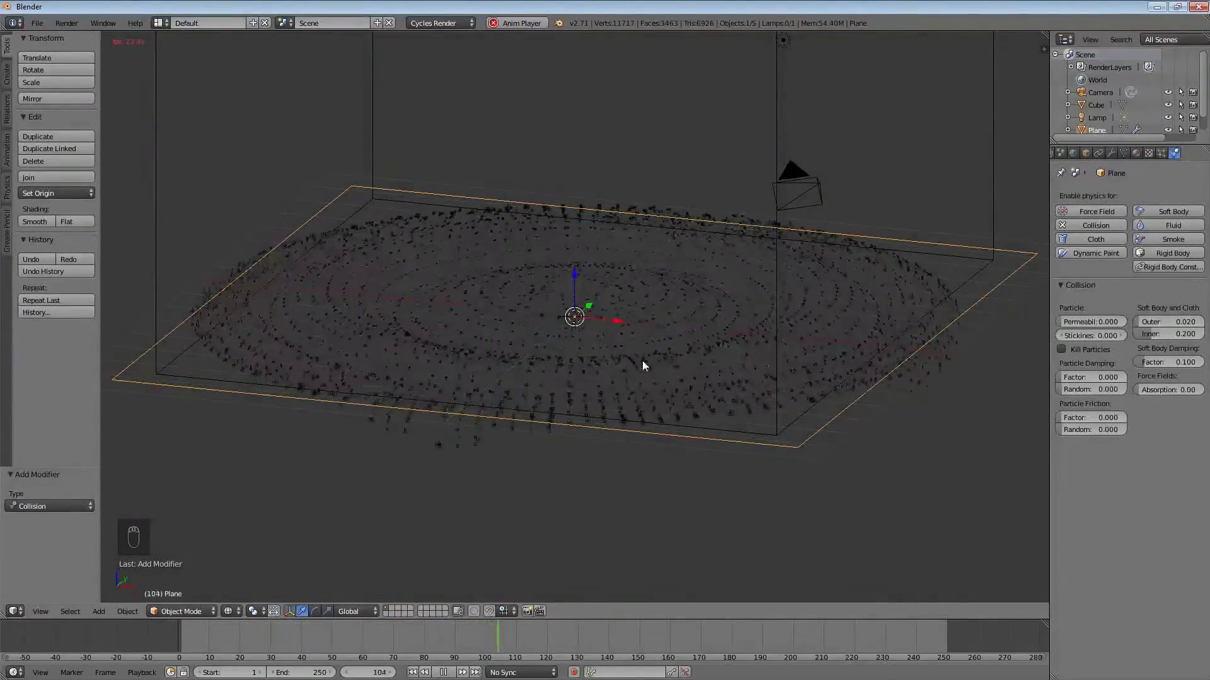
Step: Replay the animation from the start and examine around frame 38 how the dome's pieces bounce off the ground plane
middle_drag(641, 361, 651, 351)
key(Escape)
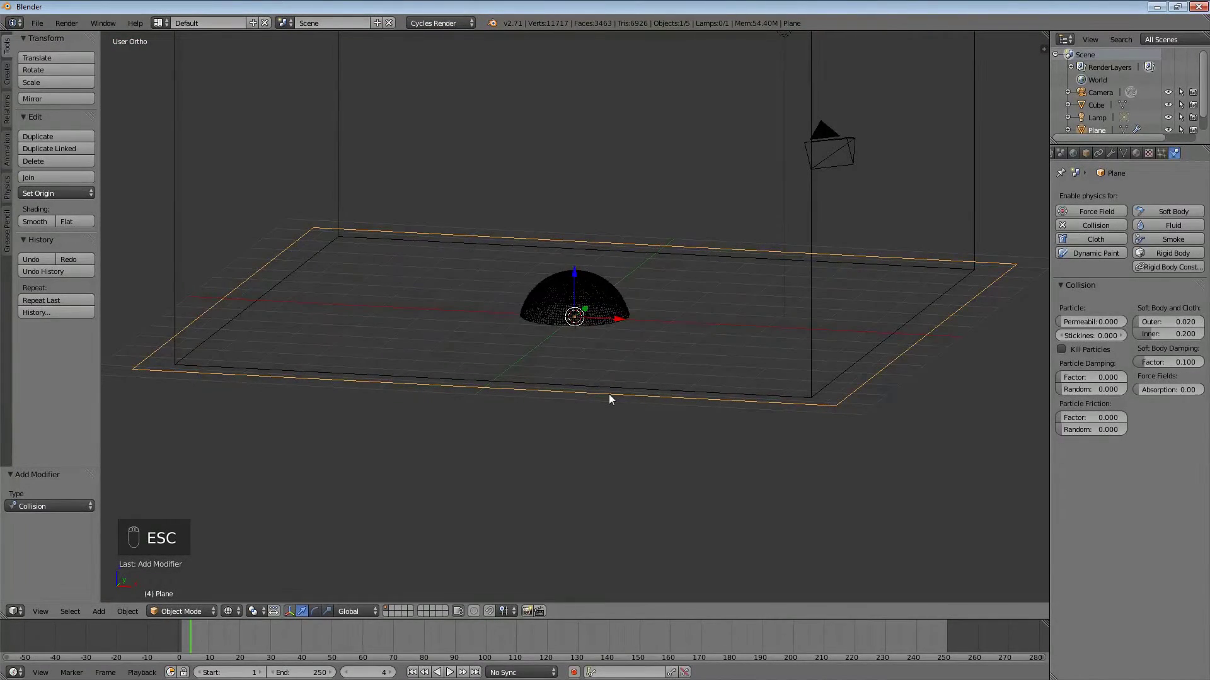
drag(272, 641, 179, 633)
key(alt+a)
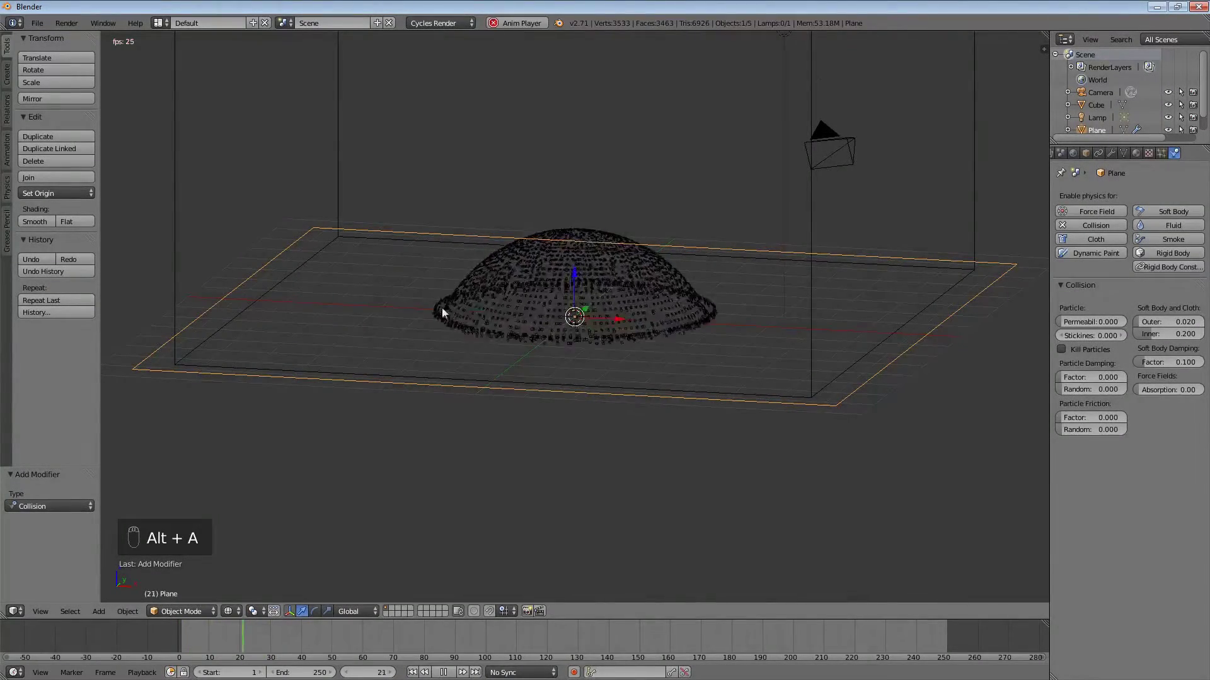
key(alt+a)
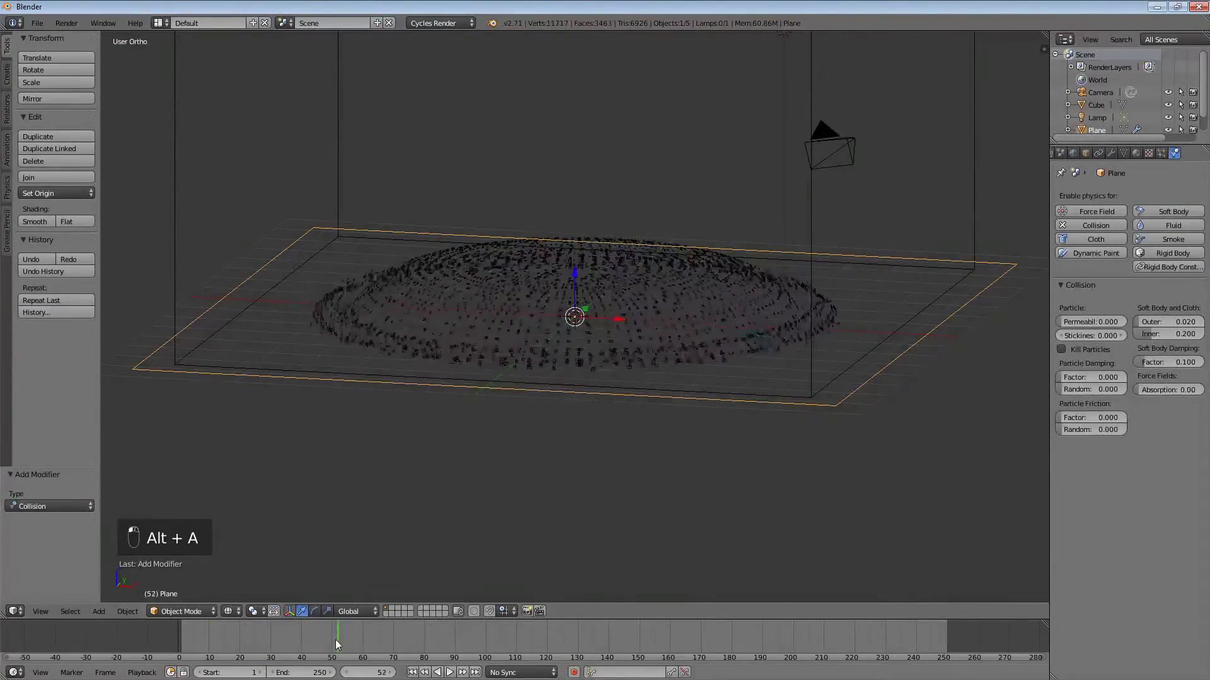
drag(335, 640, 294, 645)
middle_drag(463, 287, 603, 322)
scroll(532, 323, up, 3)
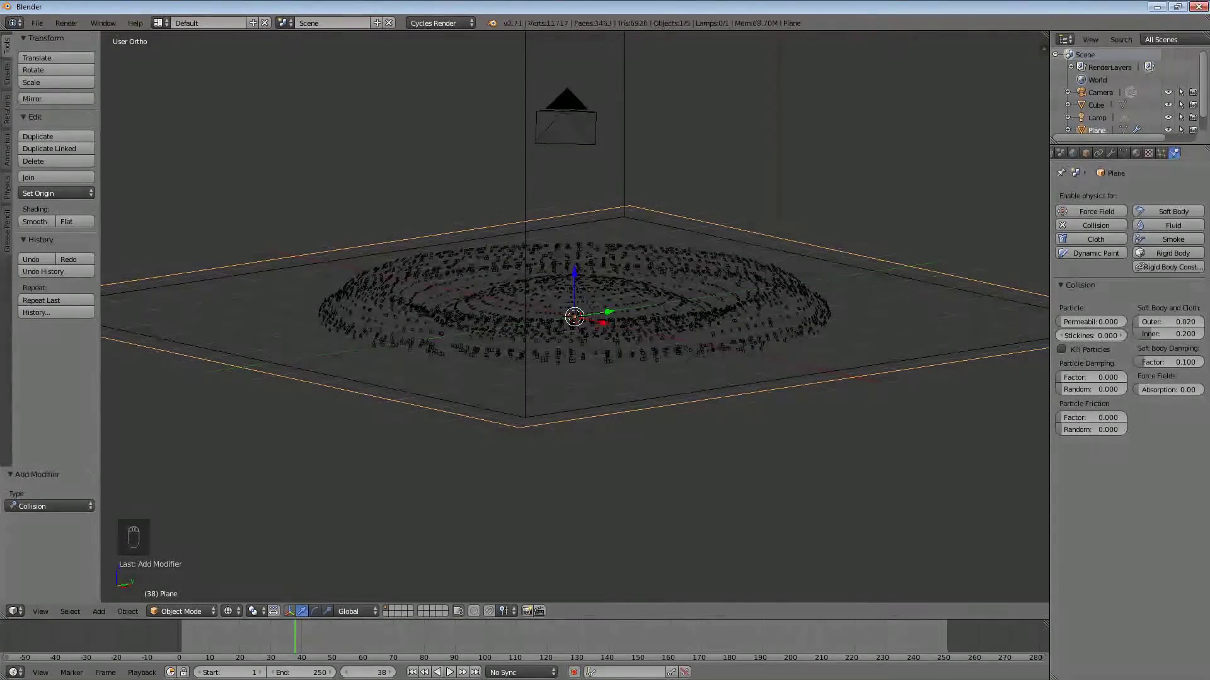
Step: Enable Smoke physics on the exploding dome and set its smoke type to Flow
right_click(608, 301)
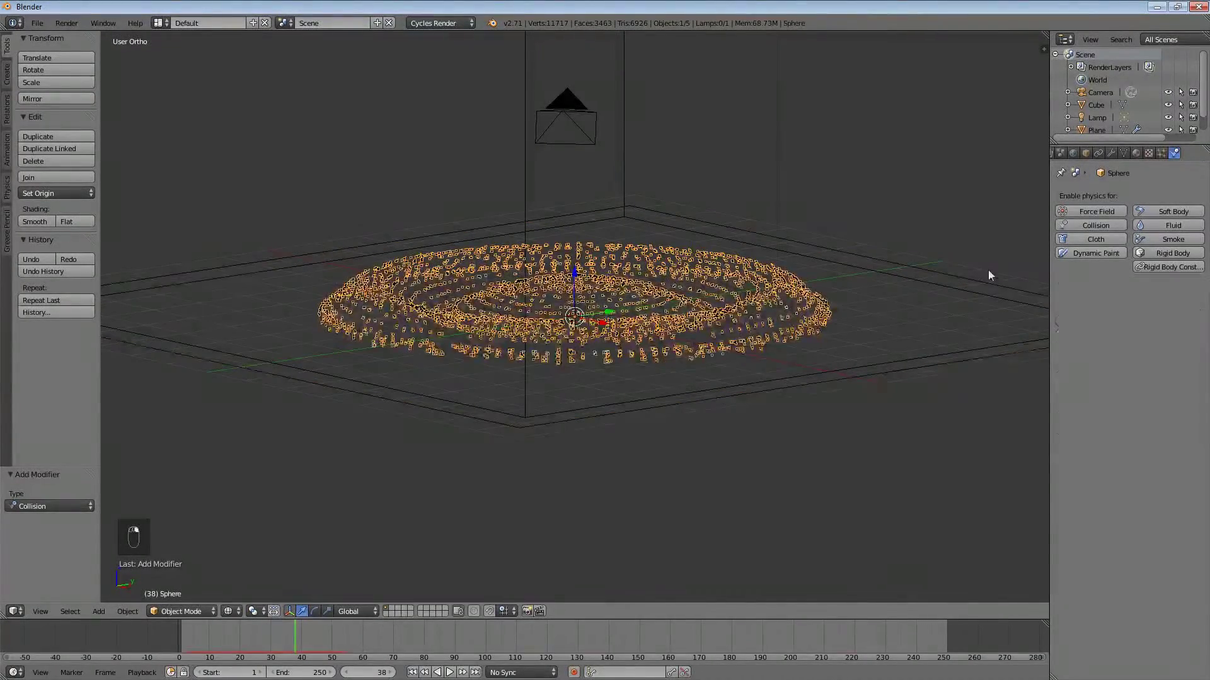
click(1170, 237)
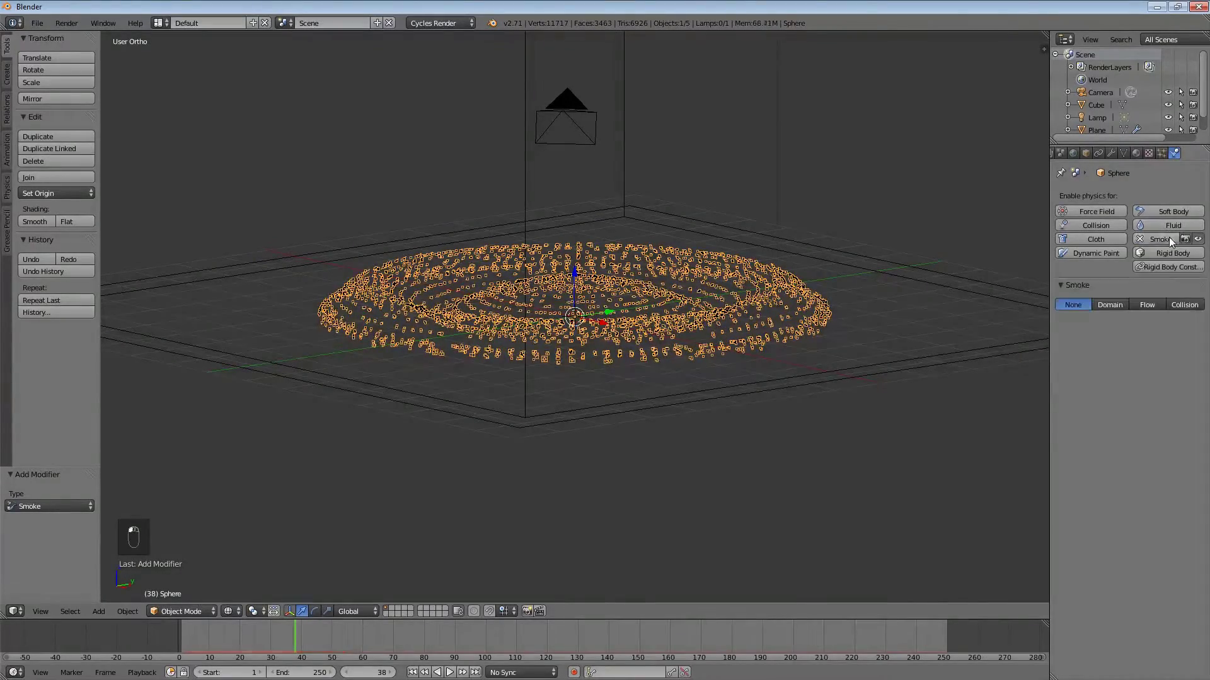
click(1144, 304)
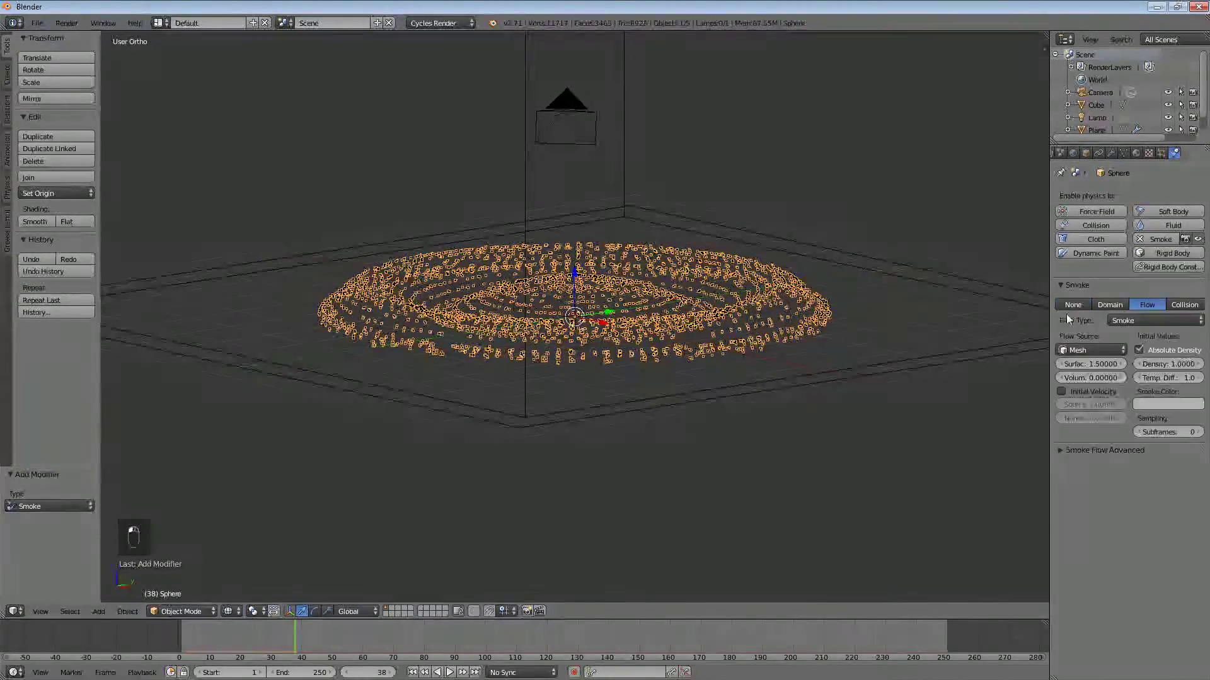
Step: Enable Smoke physics on the enclosing cube and make it the smoke Domain
right_click(627, 178)
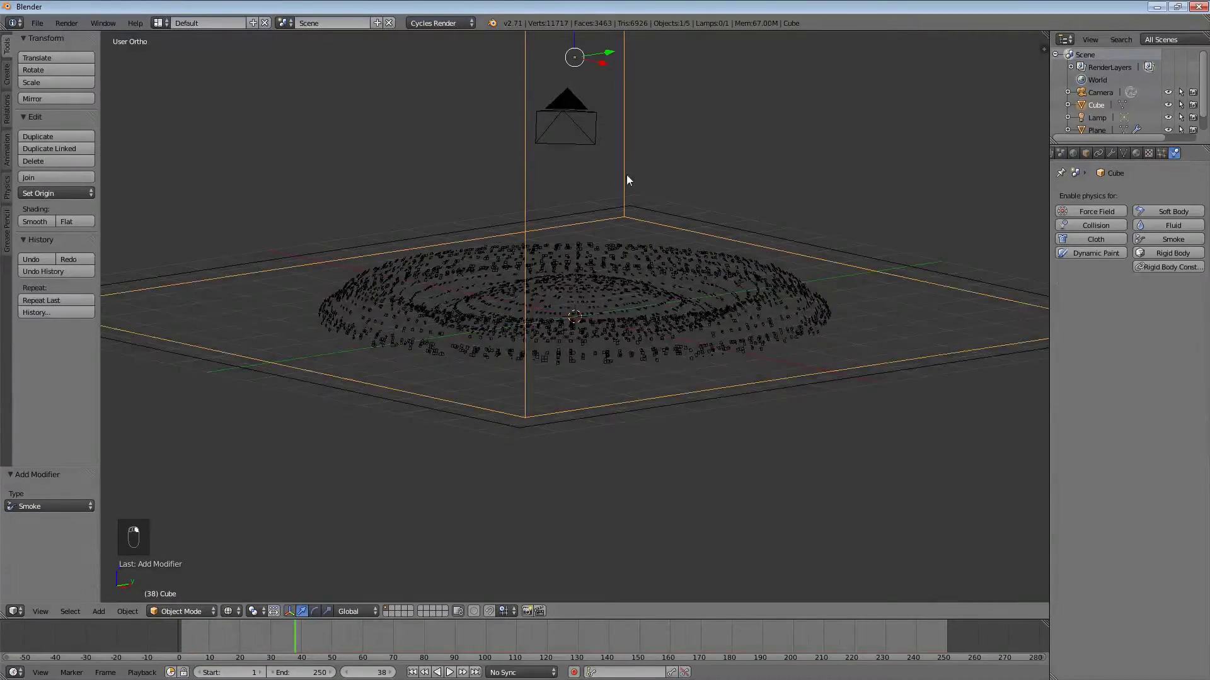
middle_drag(652, 189, 707, 192)
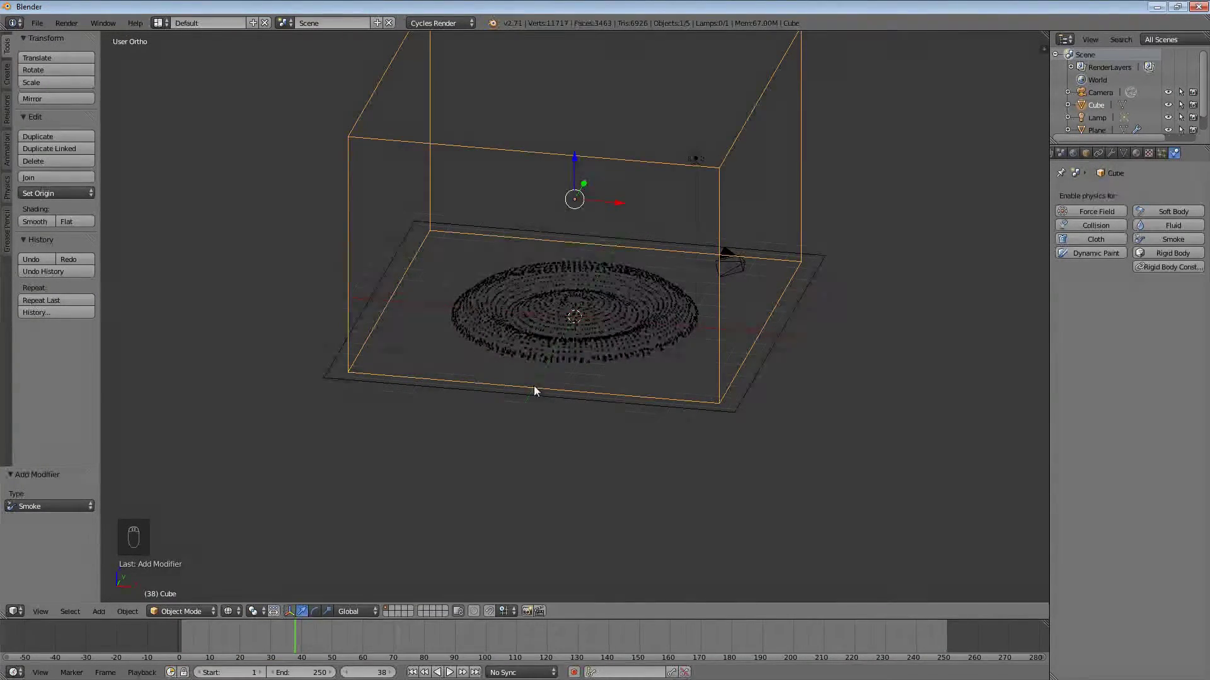
click(1163, 240)
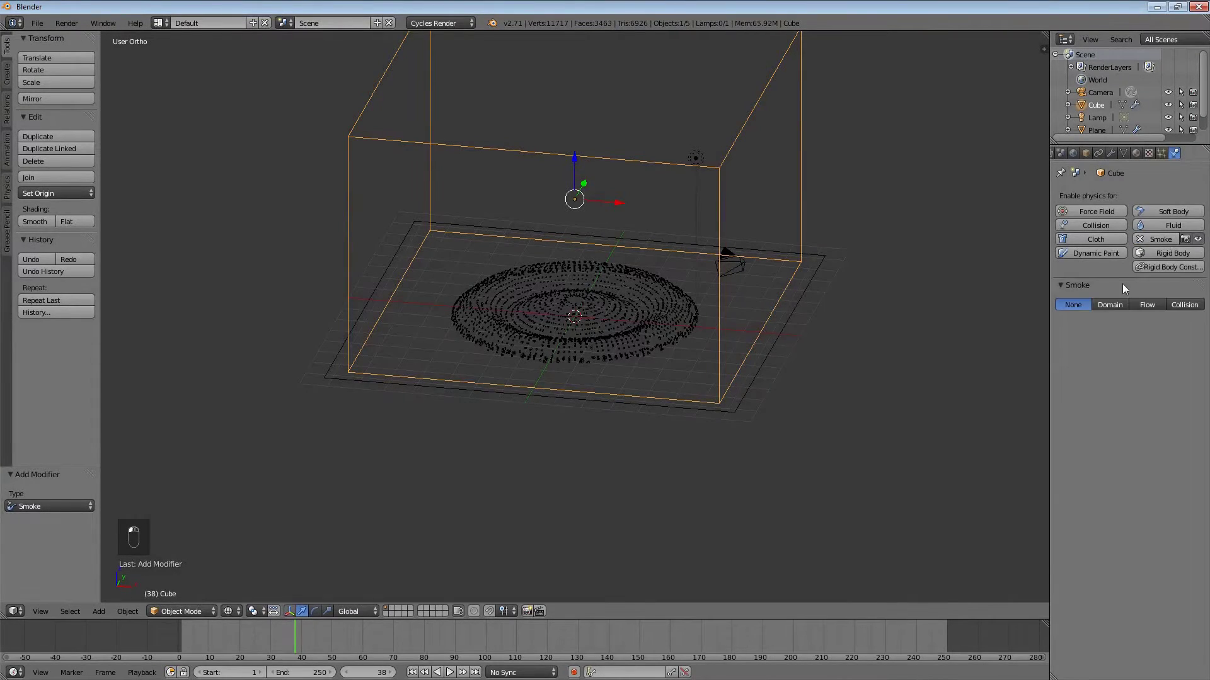
click(1111, 305)
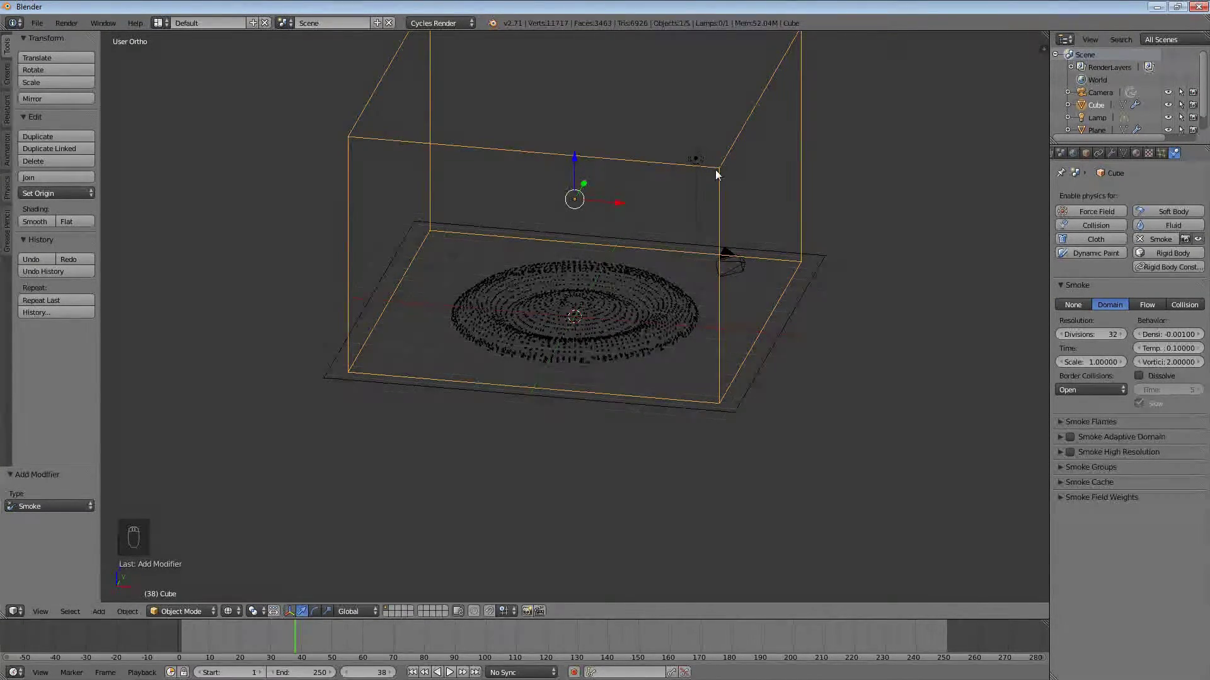
Step: Set the smoke domain's resolution divisions to 60 and enable Smoke High Resolution
click(1100, 334)
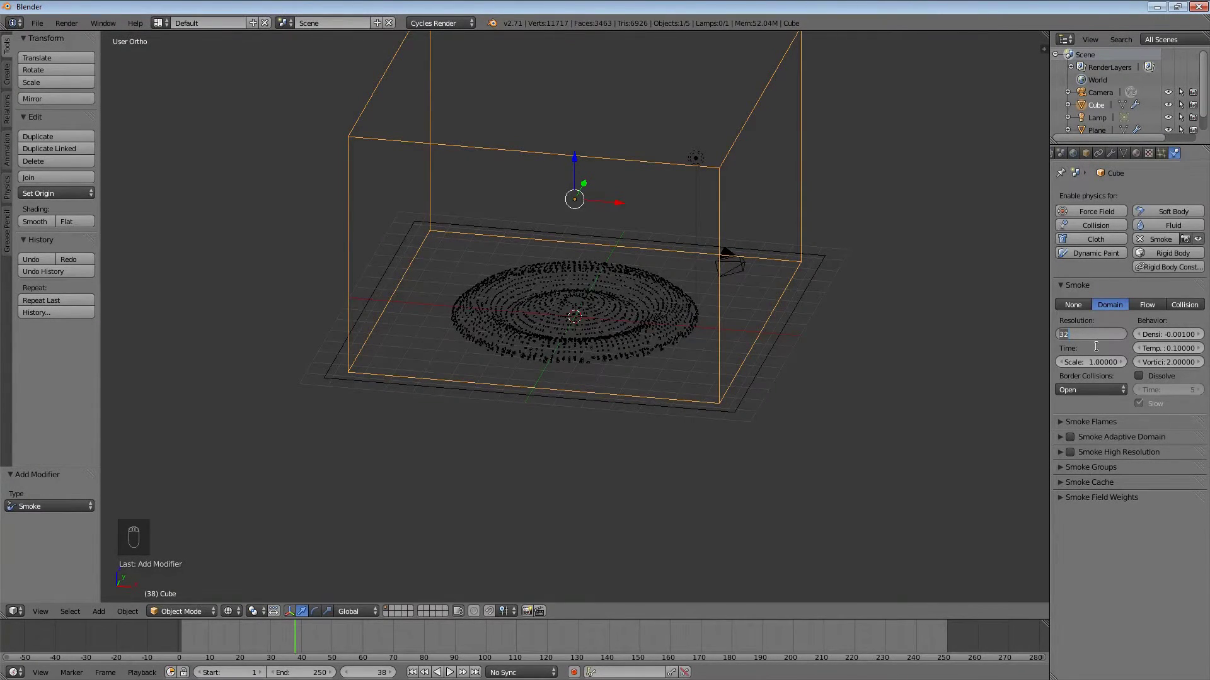
text(60)
click(1060, 452)
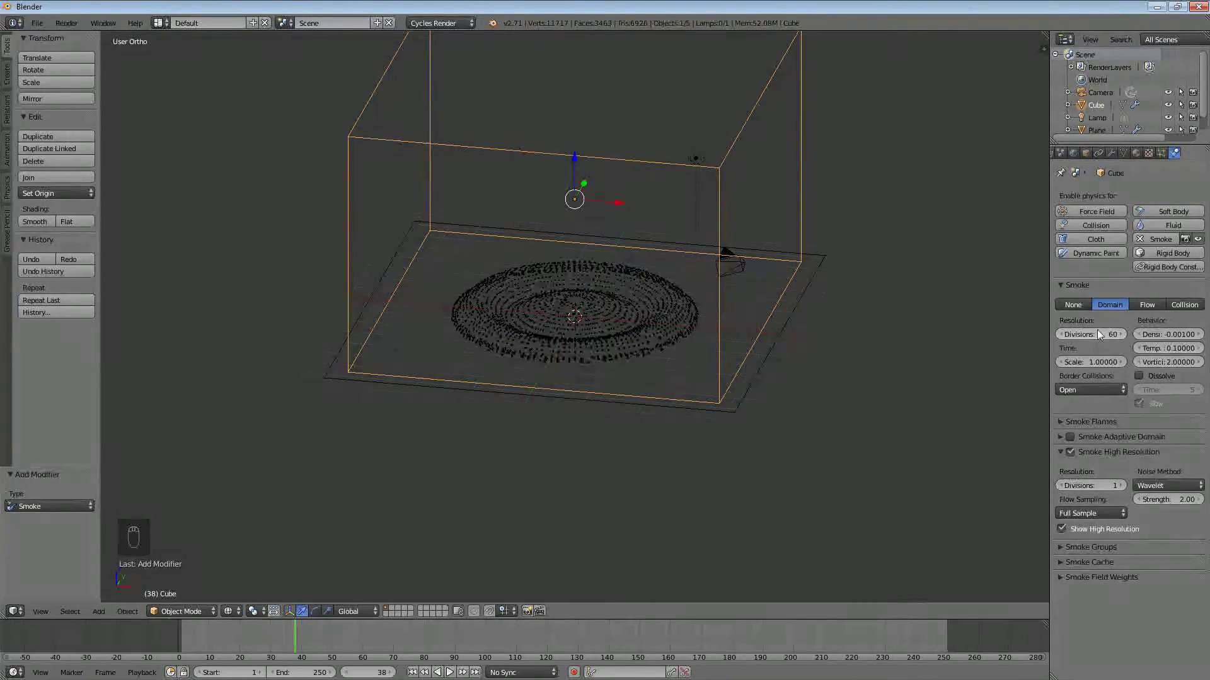
click(1091, 485)
click(1093, 468)
Step: Enable Smoke Adaptive Domain on the cube and look over its Smoke Flames settings
click(1087, 438)
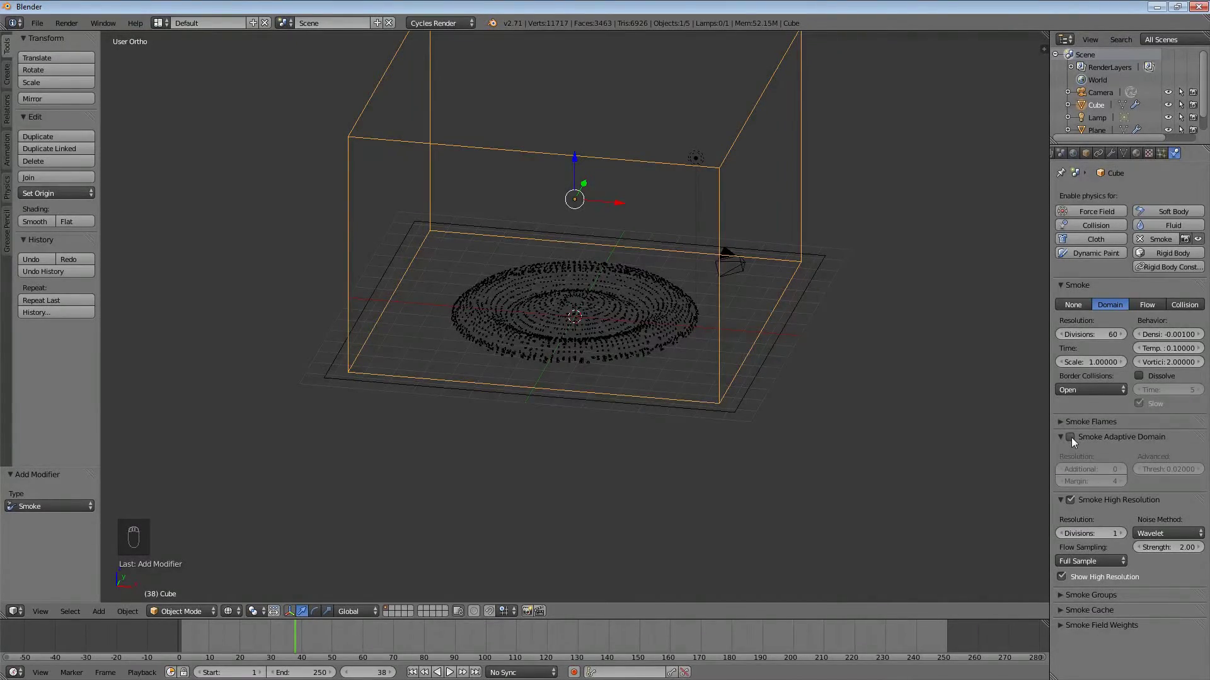
click(1071, 438)
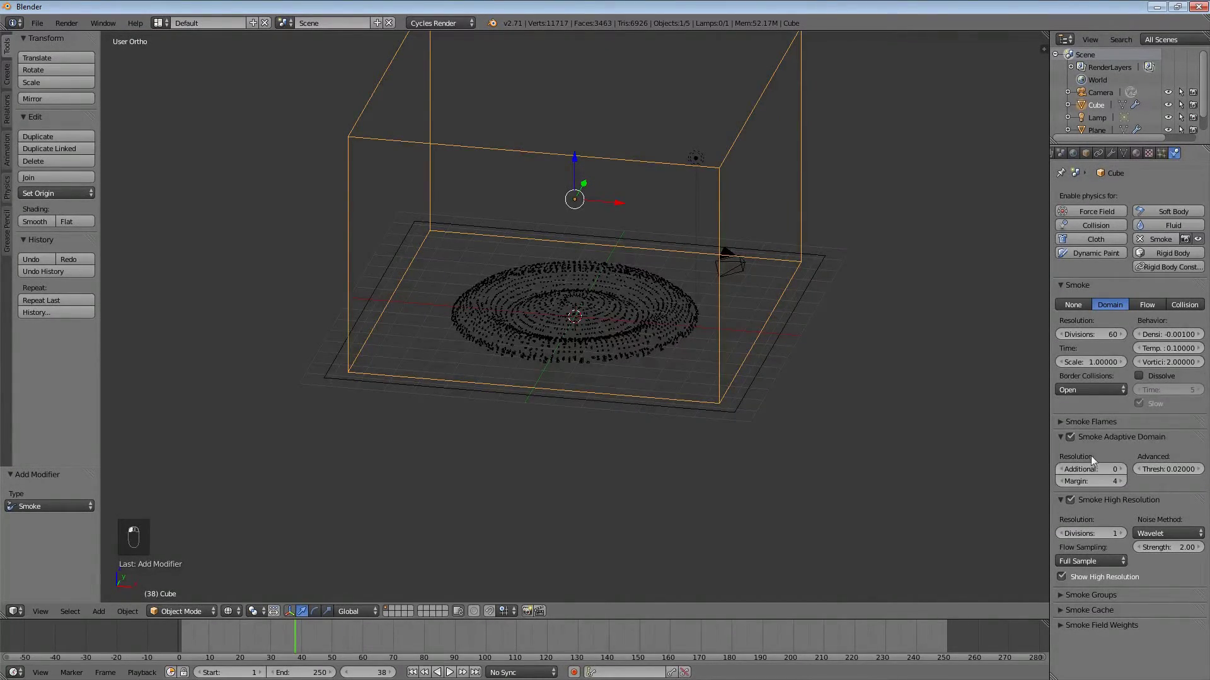
click(1105, 436)
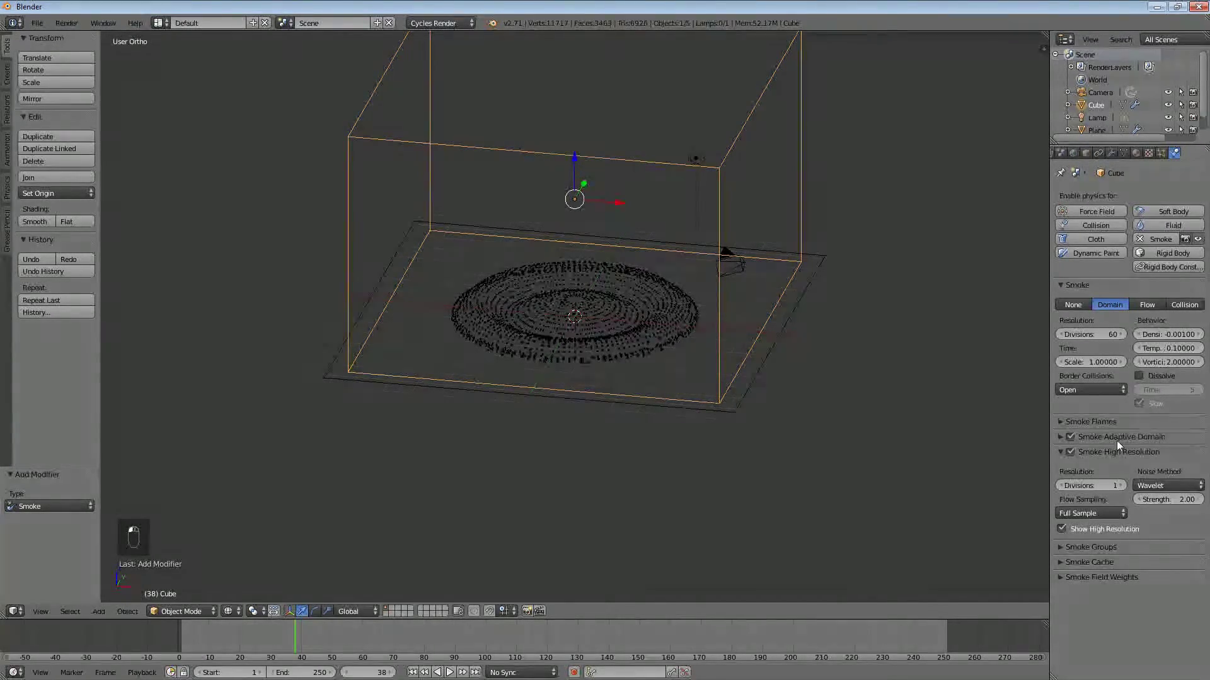
click(1079, 422)
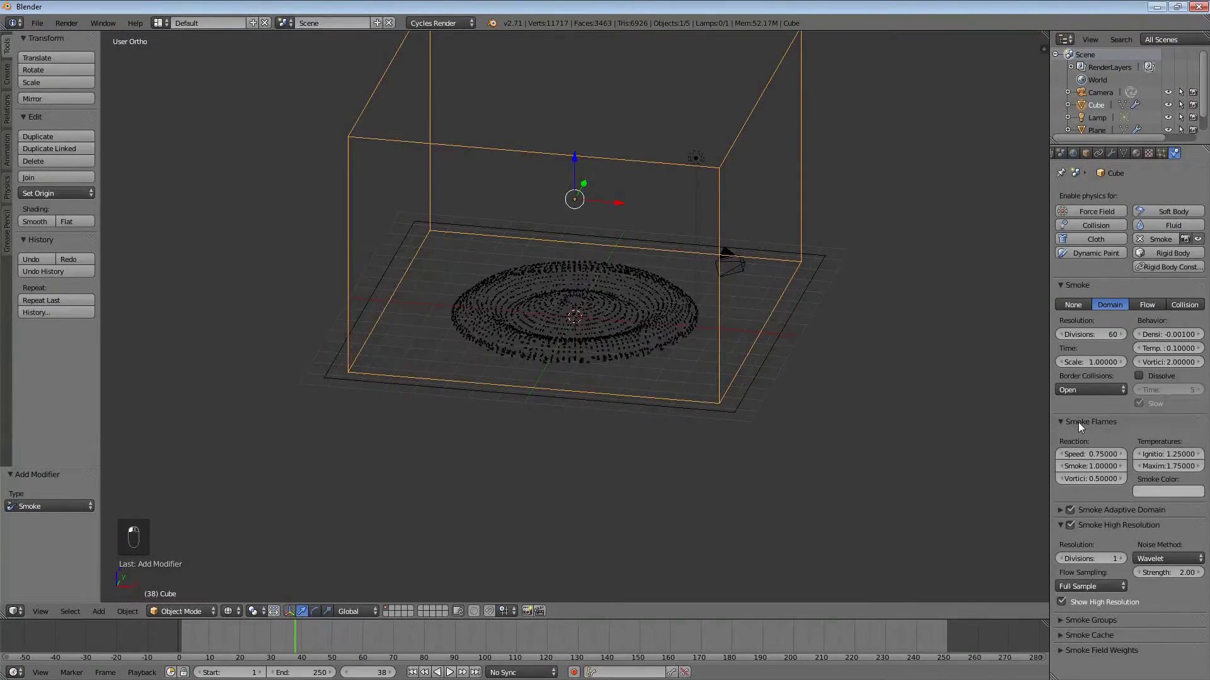
click(1079, 421)
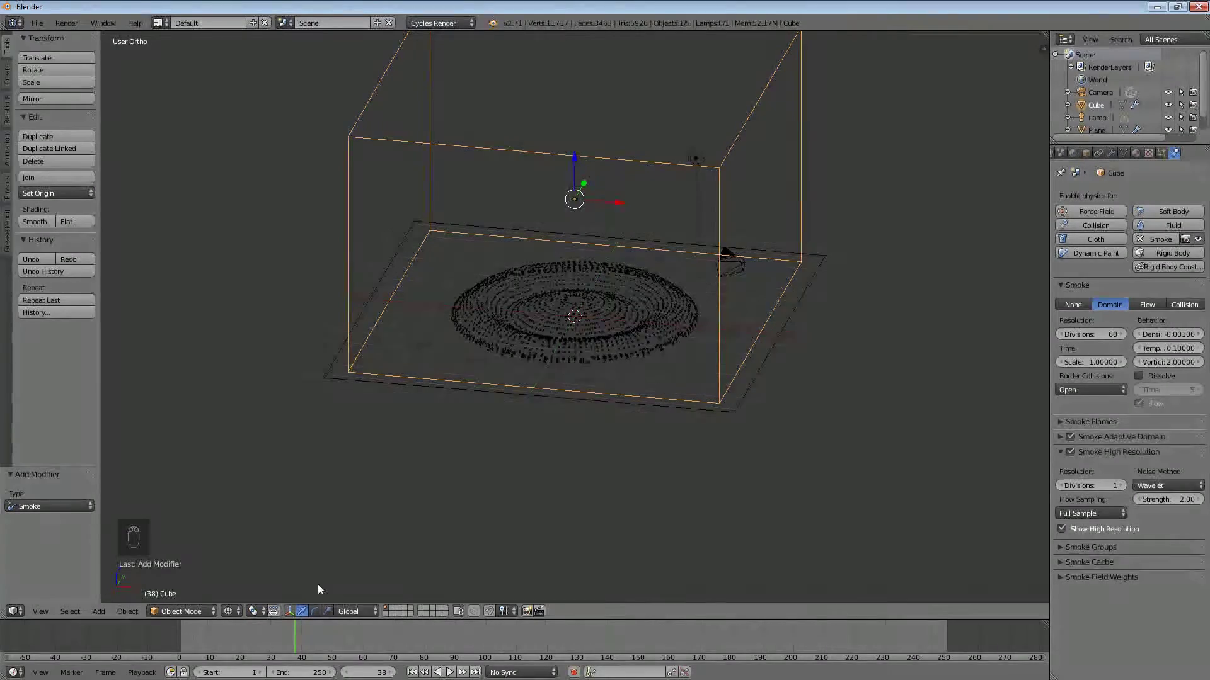
Step: Play the animation from the start, stop near frame 38, and examine the smoke rising from the dome's pieces
drag(297, 633, 177, 632)
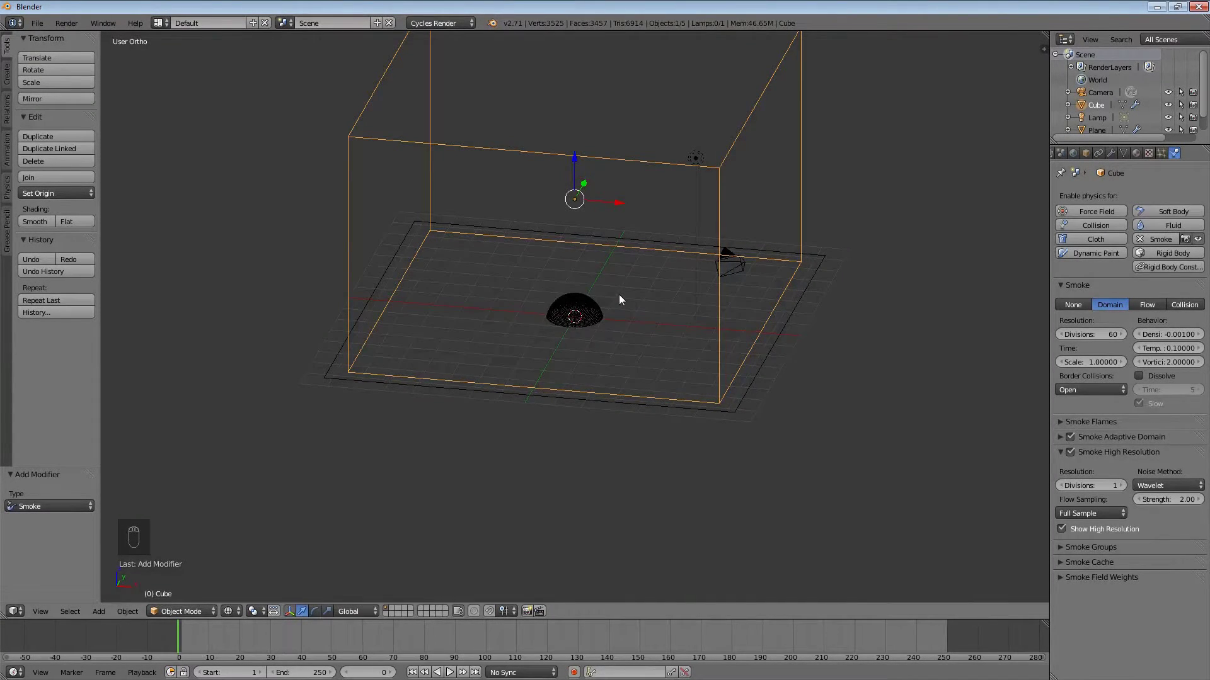
key(alt+a)
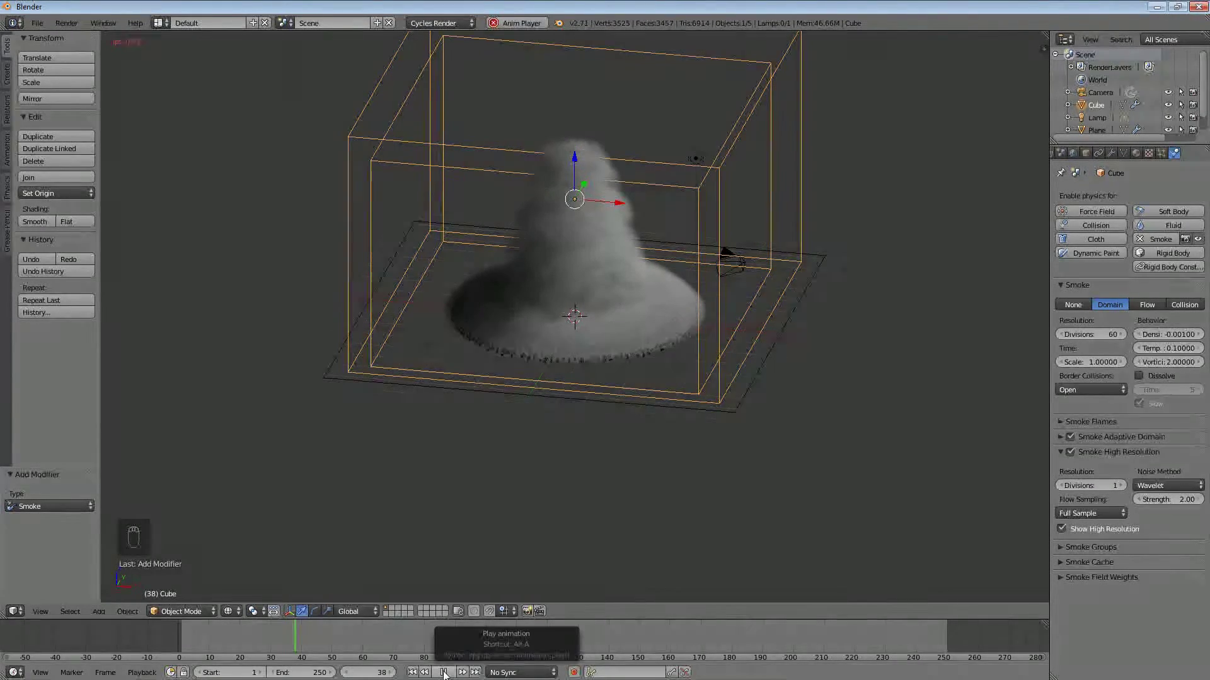
click(444, 673)
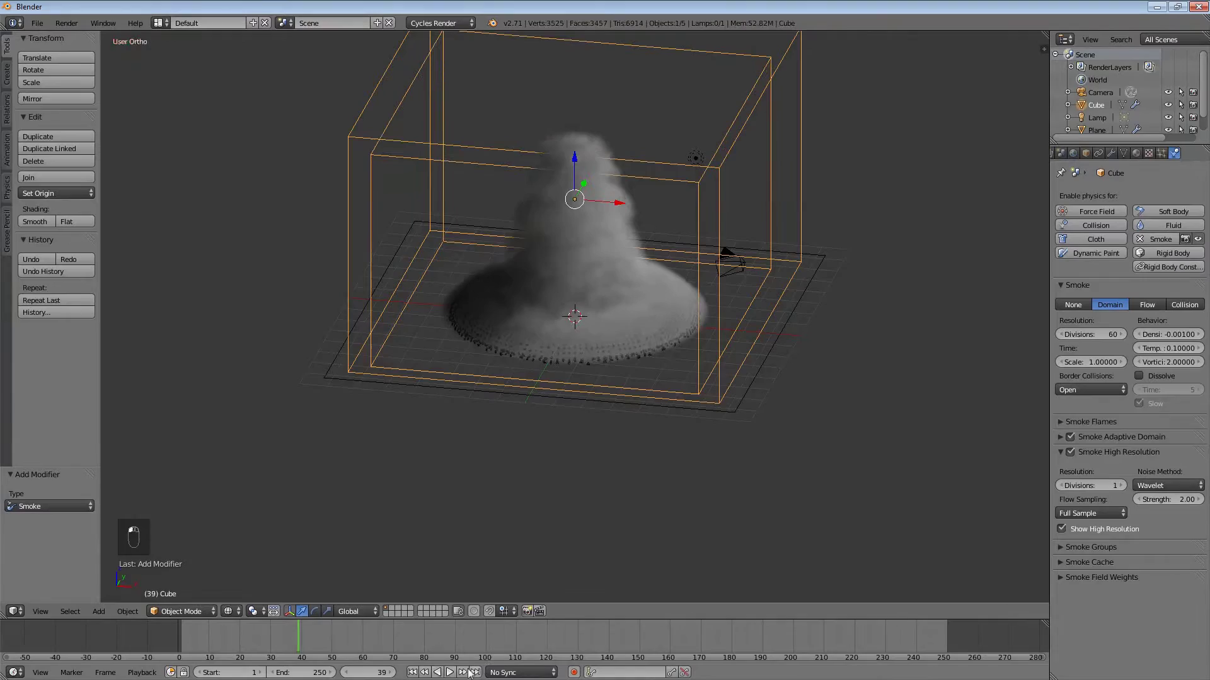
click(426, 673)
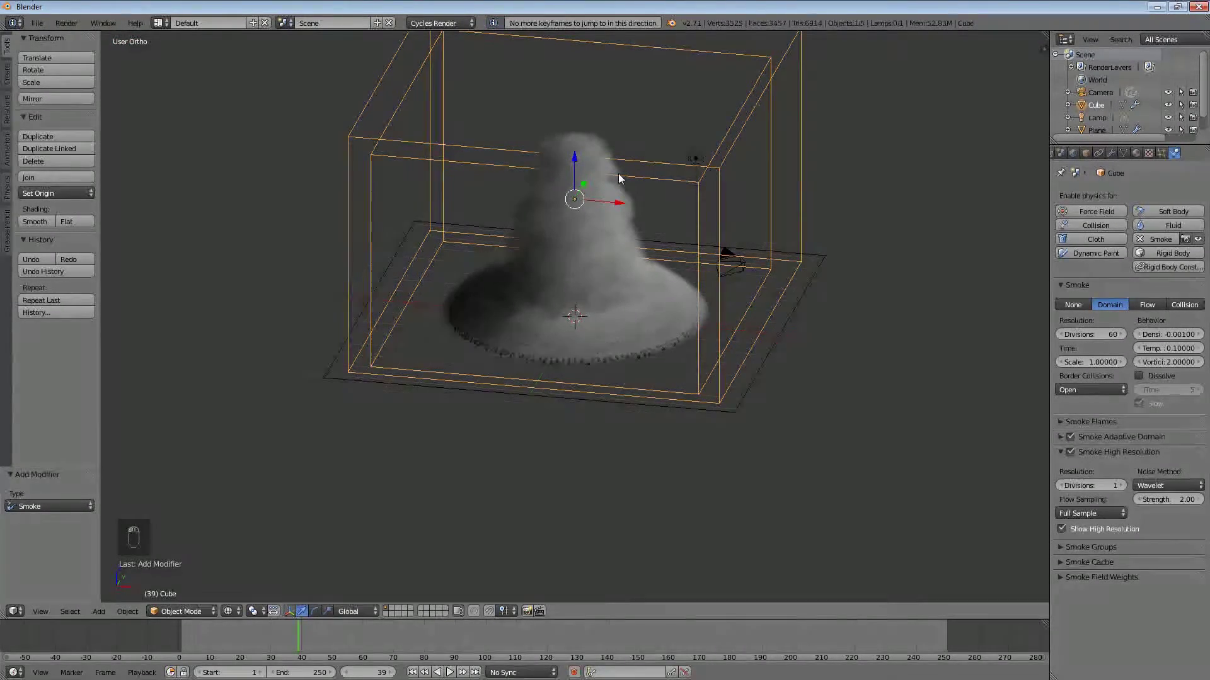
key(Left)
middle_drag(619, 178, 709, 290)
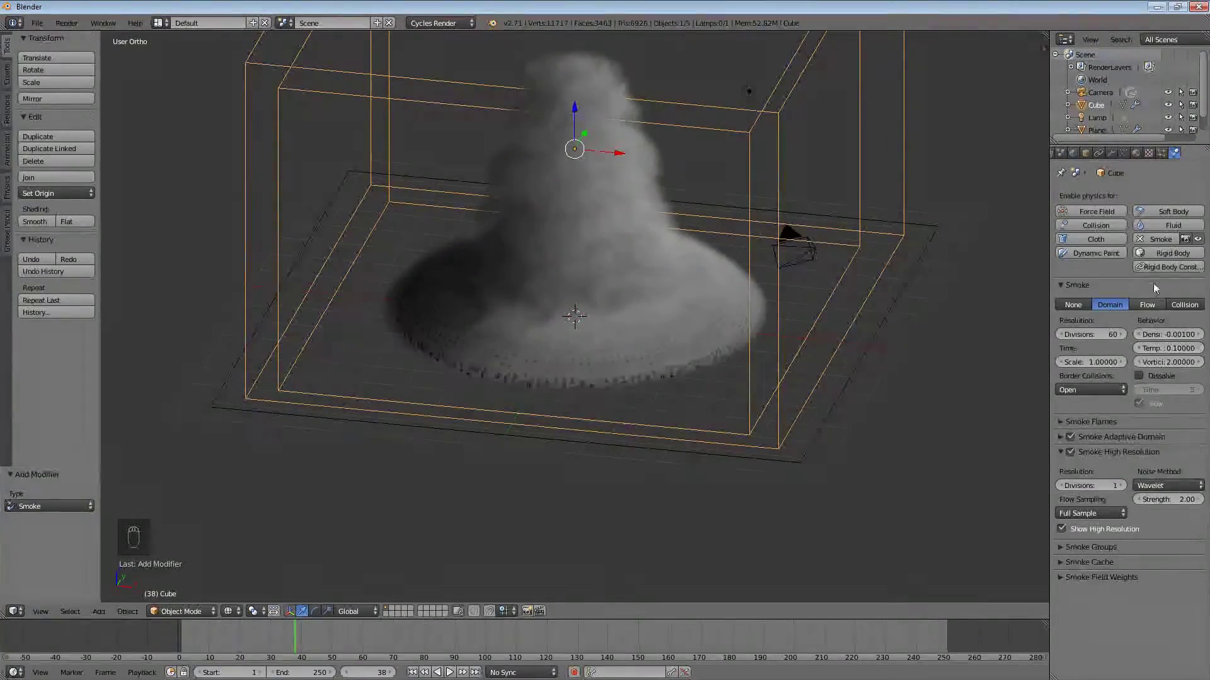
Step: Set the dome's smoke flow source to Particle System and assign the dome's own particle system
right_click(645, 361)
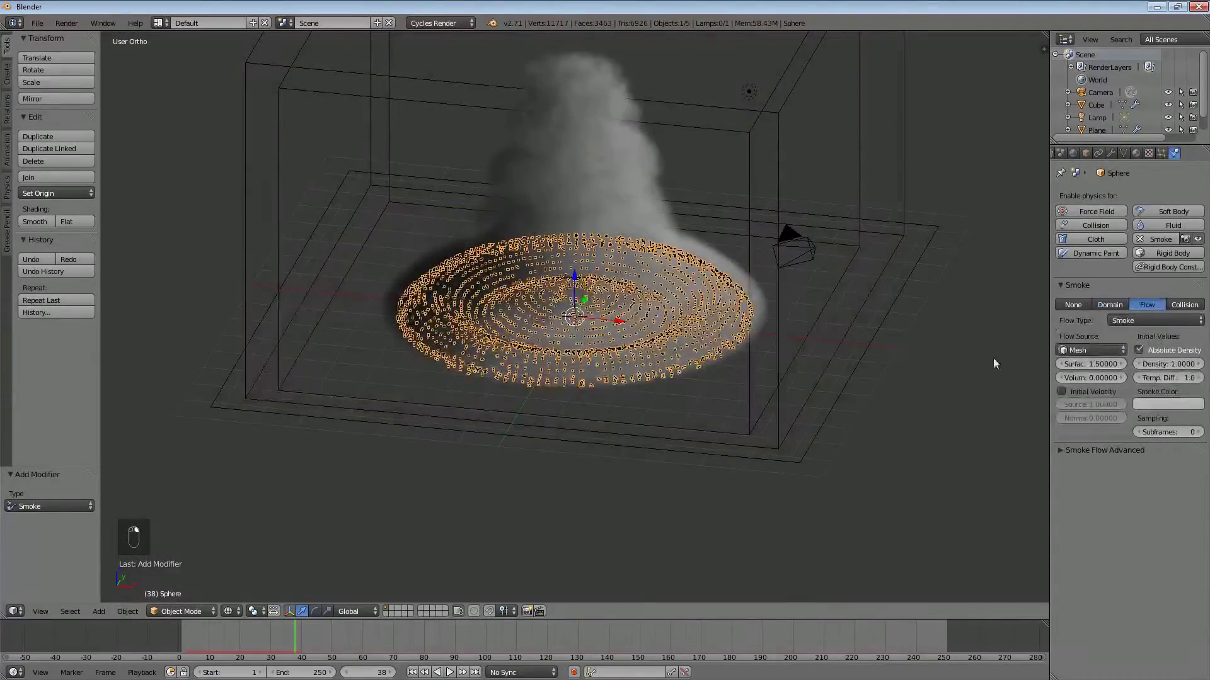
click(1115, 349)
scroll(593, 300, down, 2)
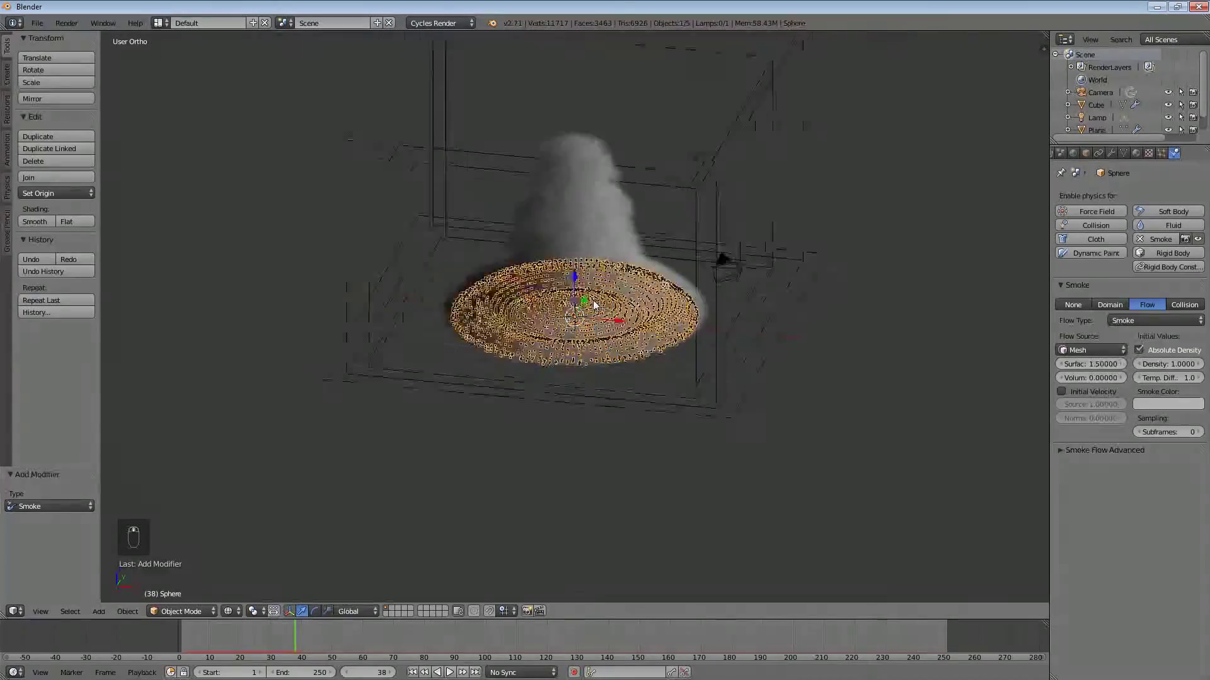
scroll(592, 301, up, 2)
middle_drag(562, 291, 558, 282)
scroll(558, 285, up, 3)
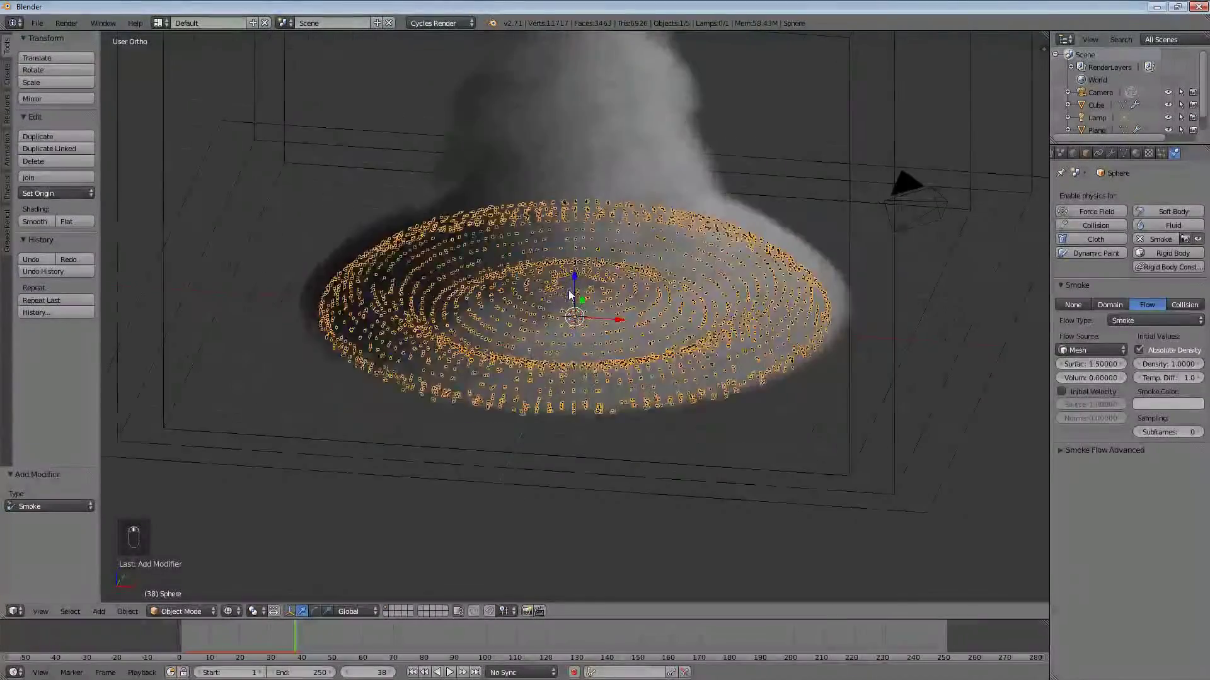
click(1105, 351)
click(1093, 335)
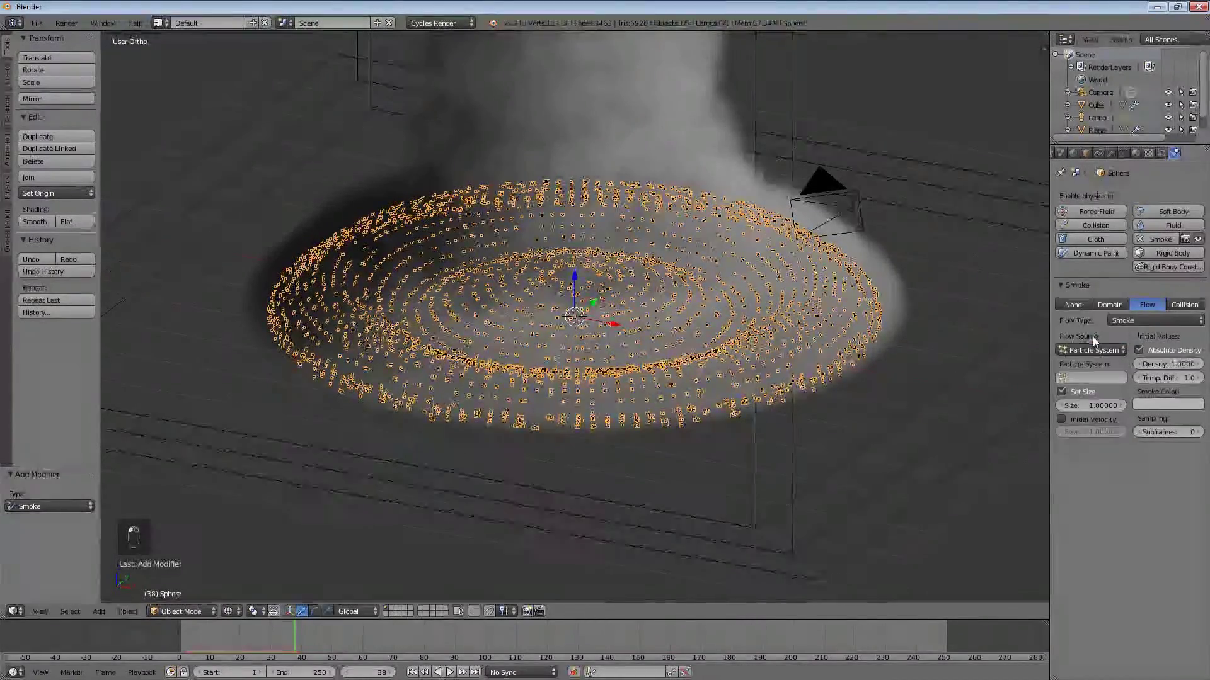
click(1088, 378)
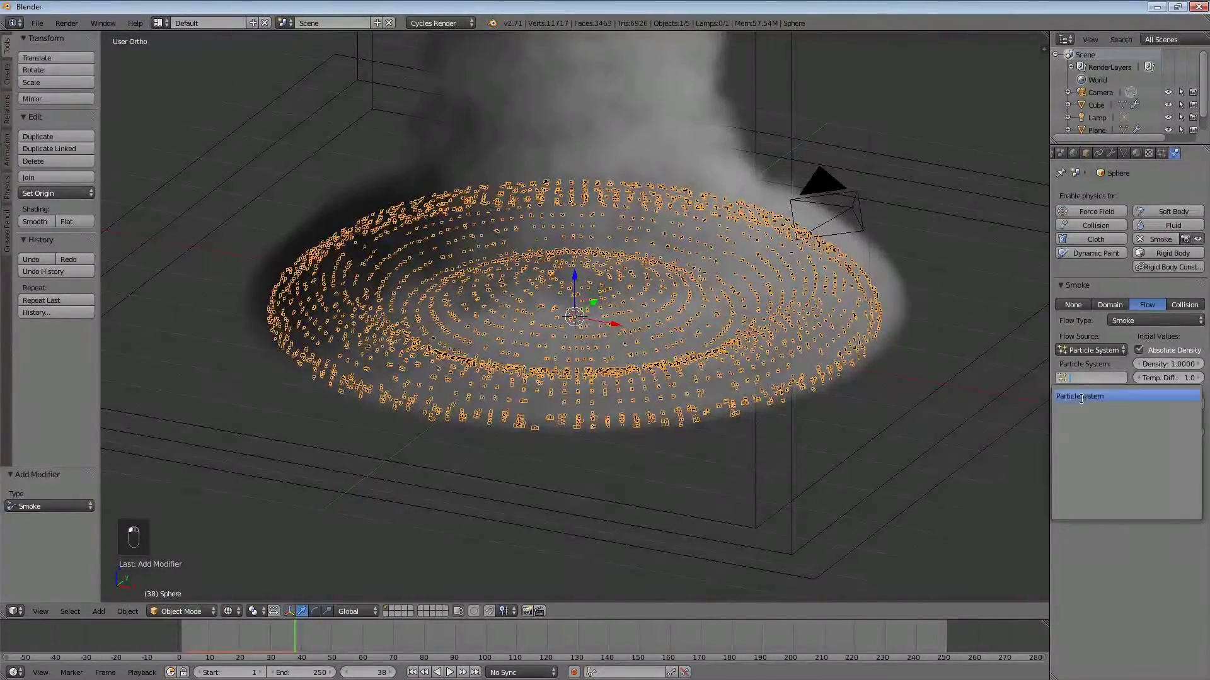
click(1093, 392)
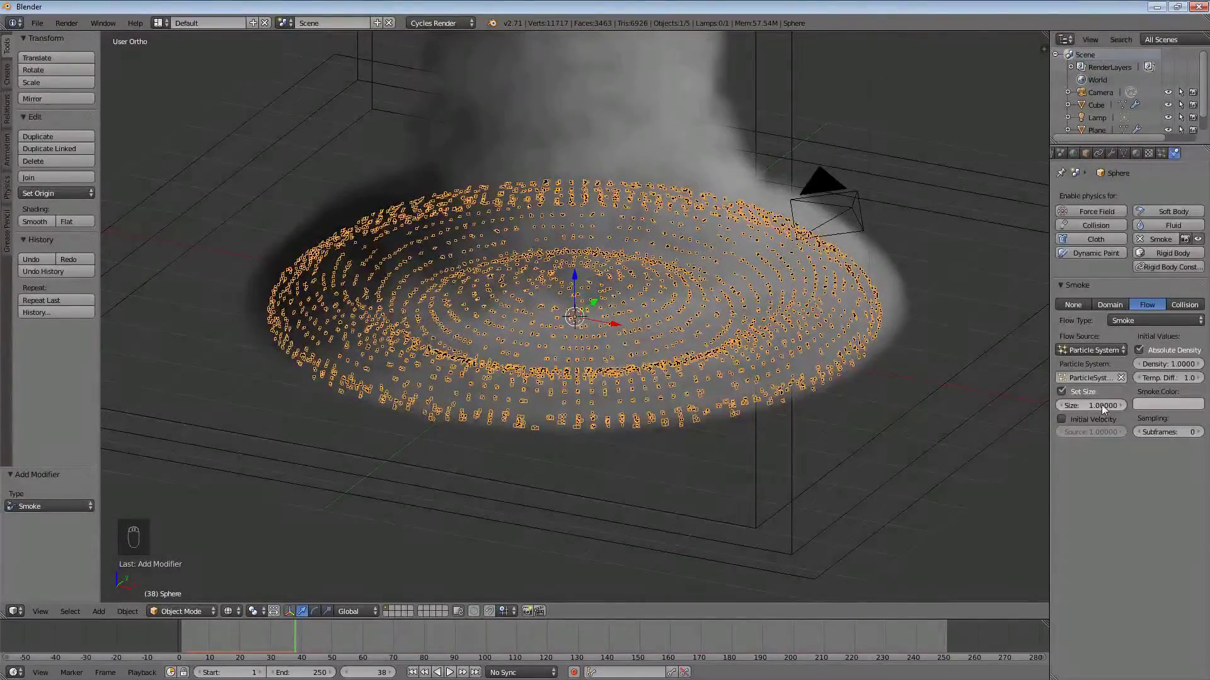
Step: Change the dome's smoke flow type to Fire + Smoke
click(1133, 319)
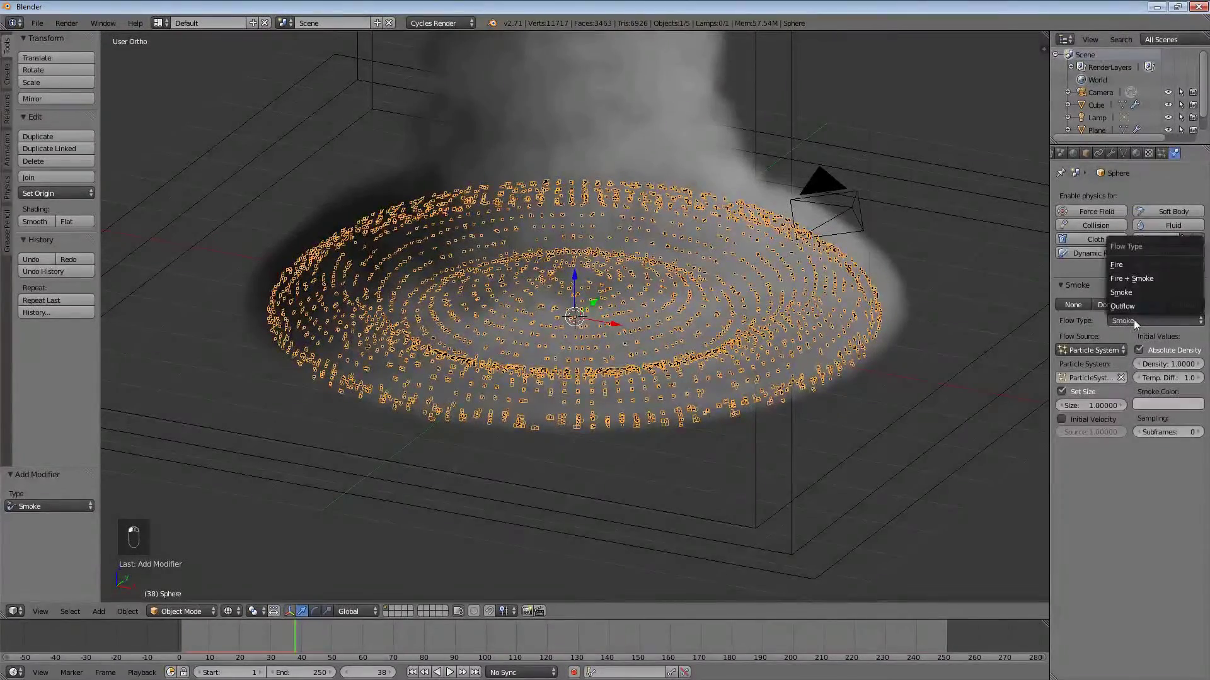
click(1139, 320)
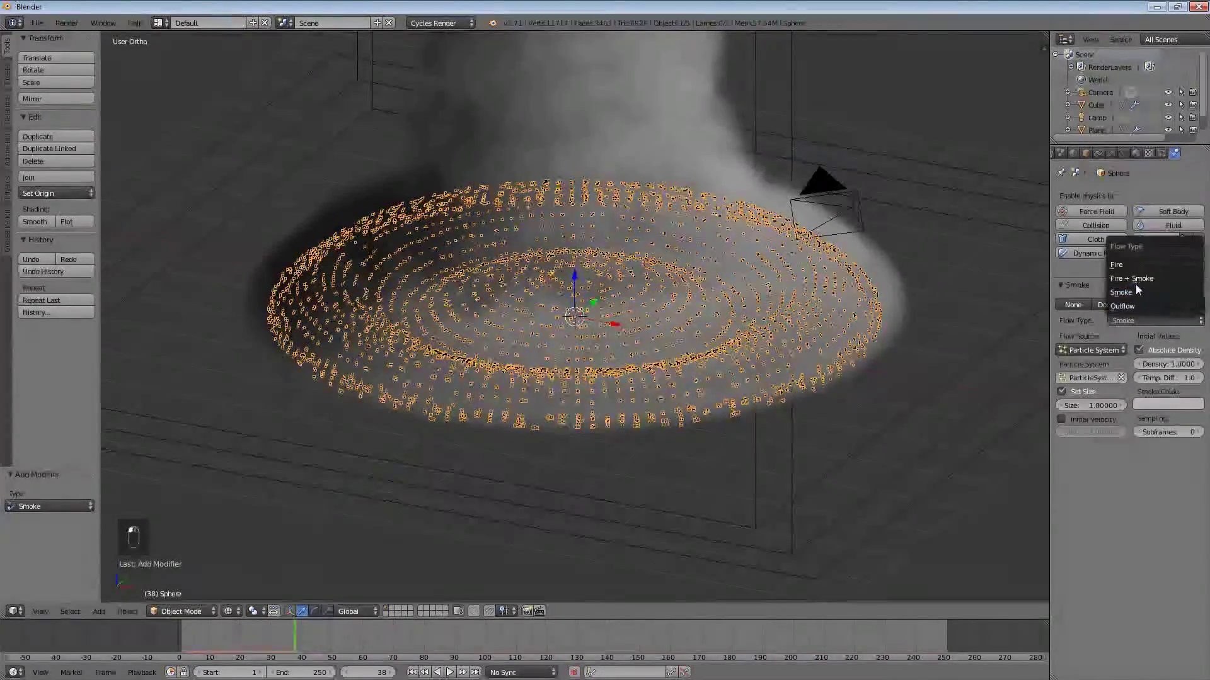
click(1136, 280)
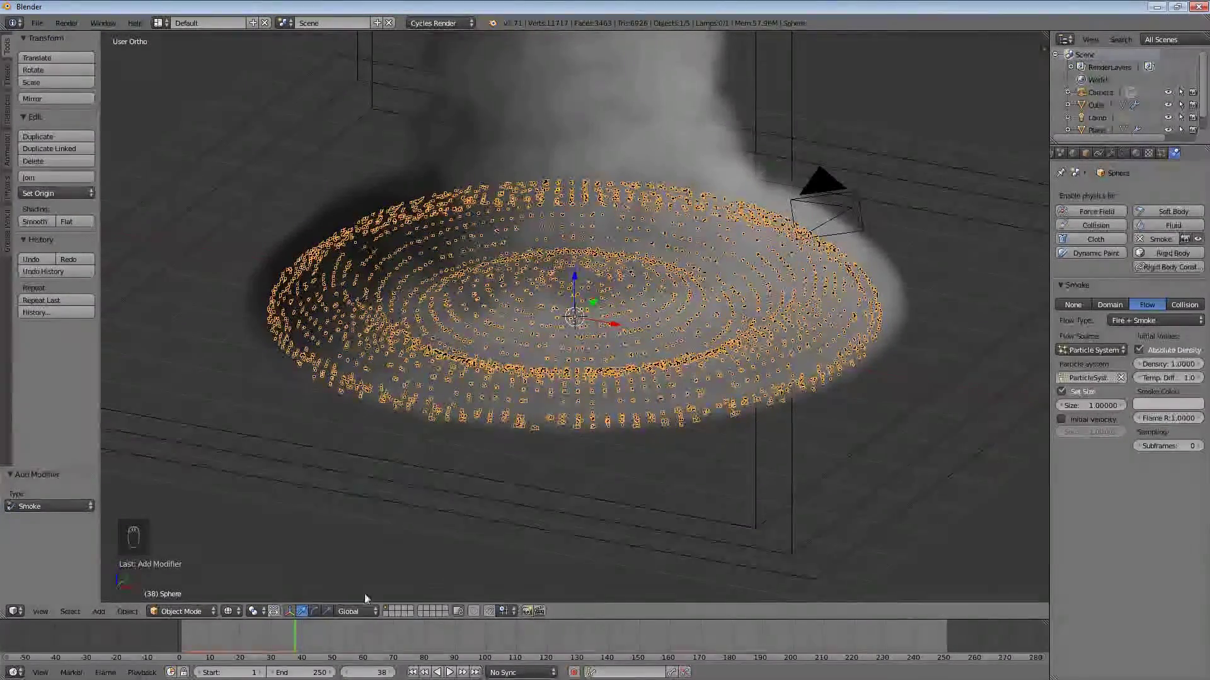
Step: Rewind the animation, play it briefly to clear the old smoke, and return to frame 1
drag(294, 640, 178, 639)
key(alt+a)
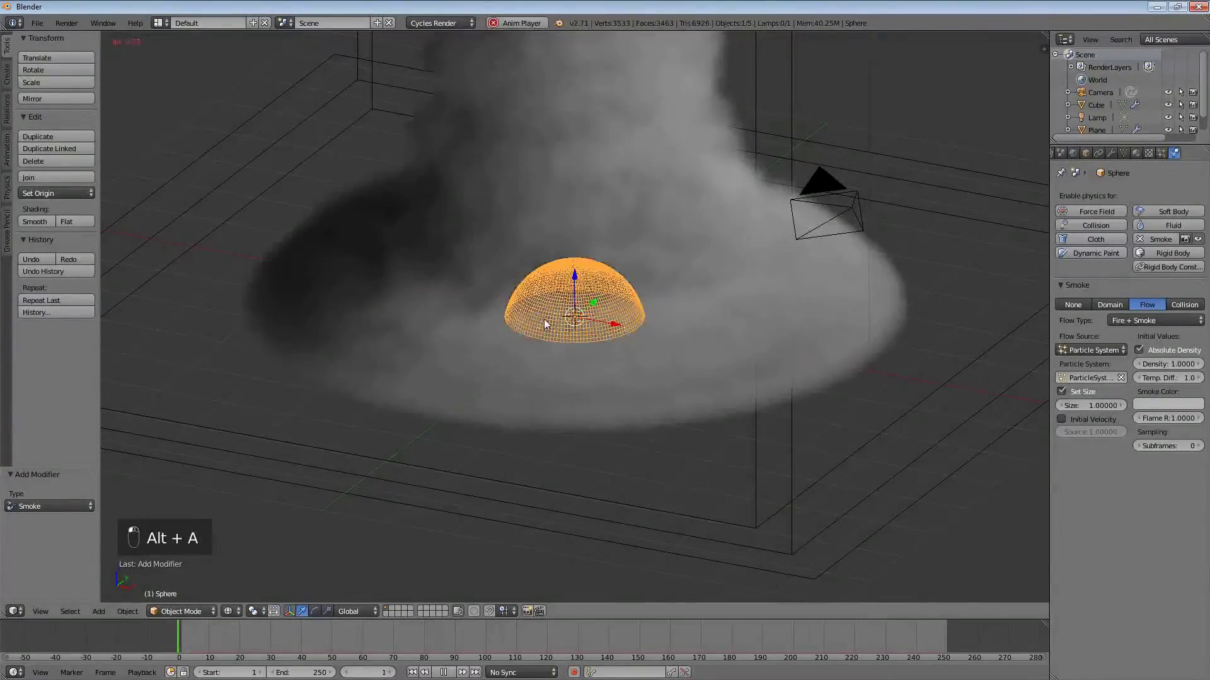
key(Escape)
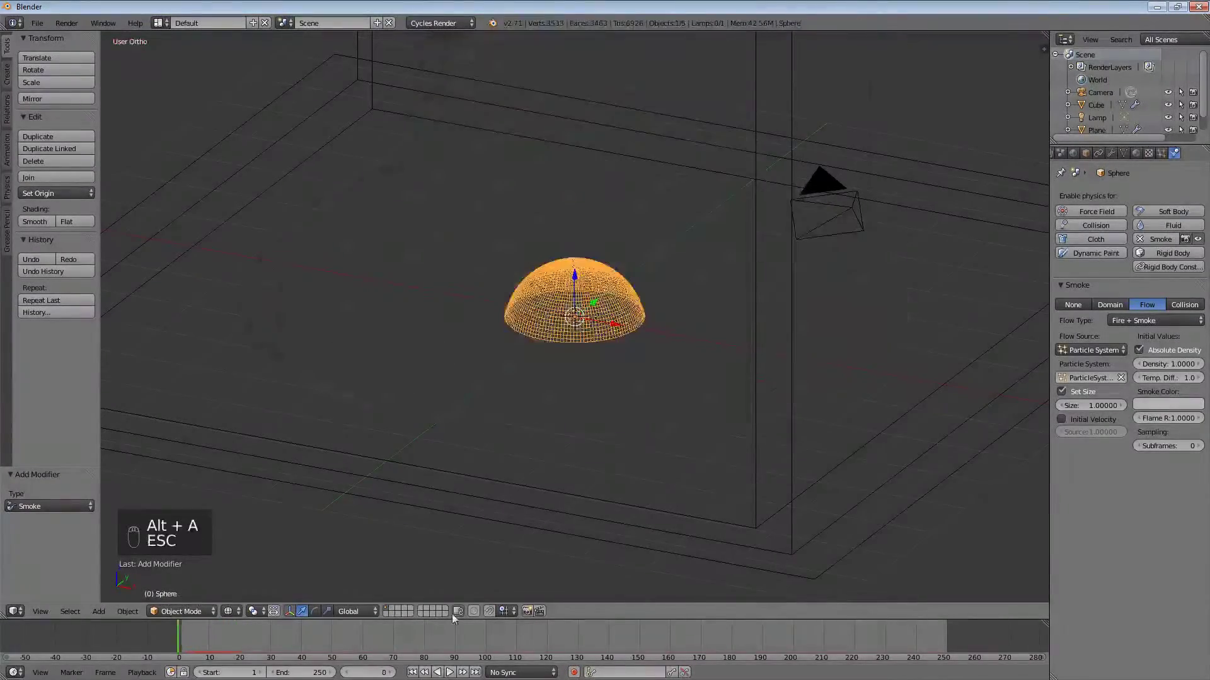
click(413, 673)
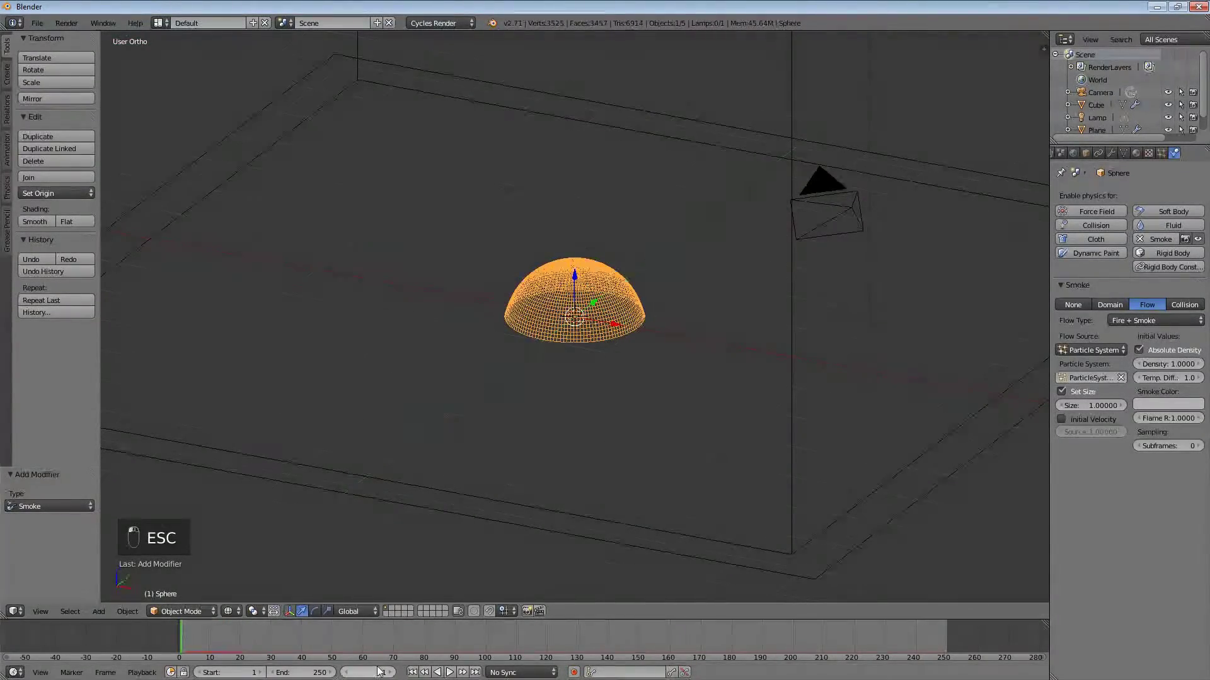
Step: Play the animation to simulate the fire and smoke, stop at frame 38, and start a test render of that frame
key(alt+a)
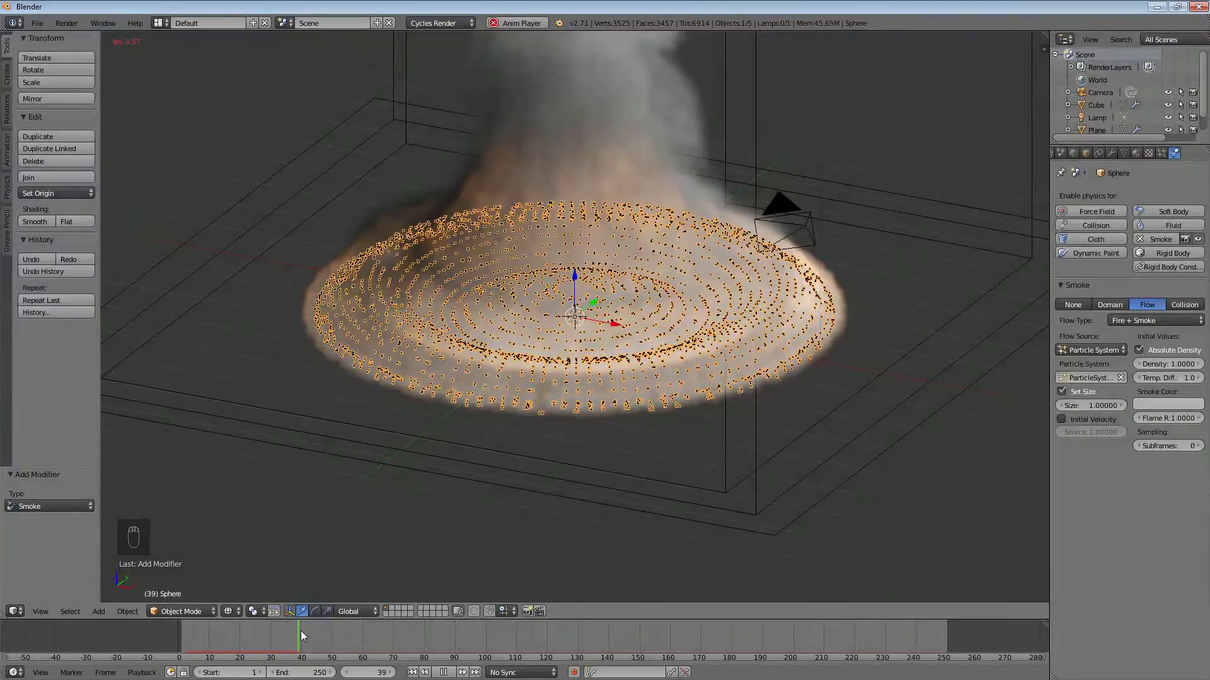
key(Left)
key(Left)
key(Left)
key(Left)
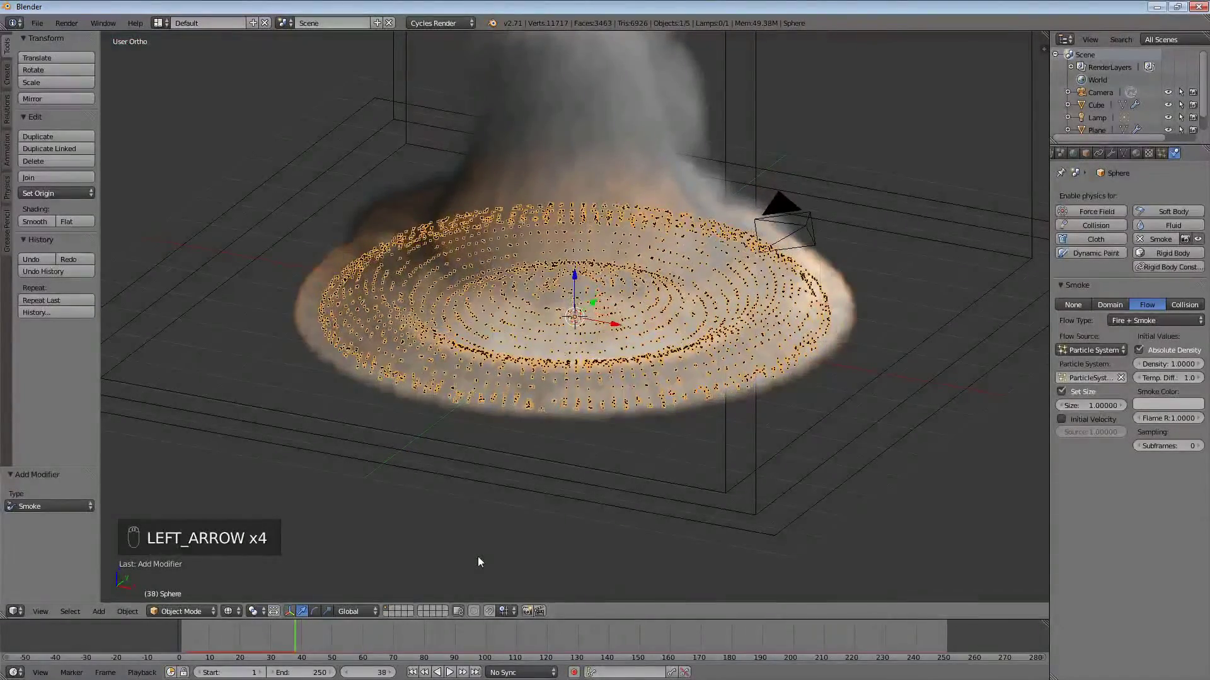
middle_drag(361, 452, 459, 382)
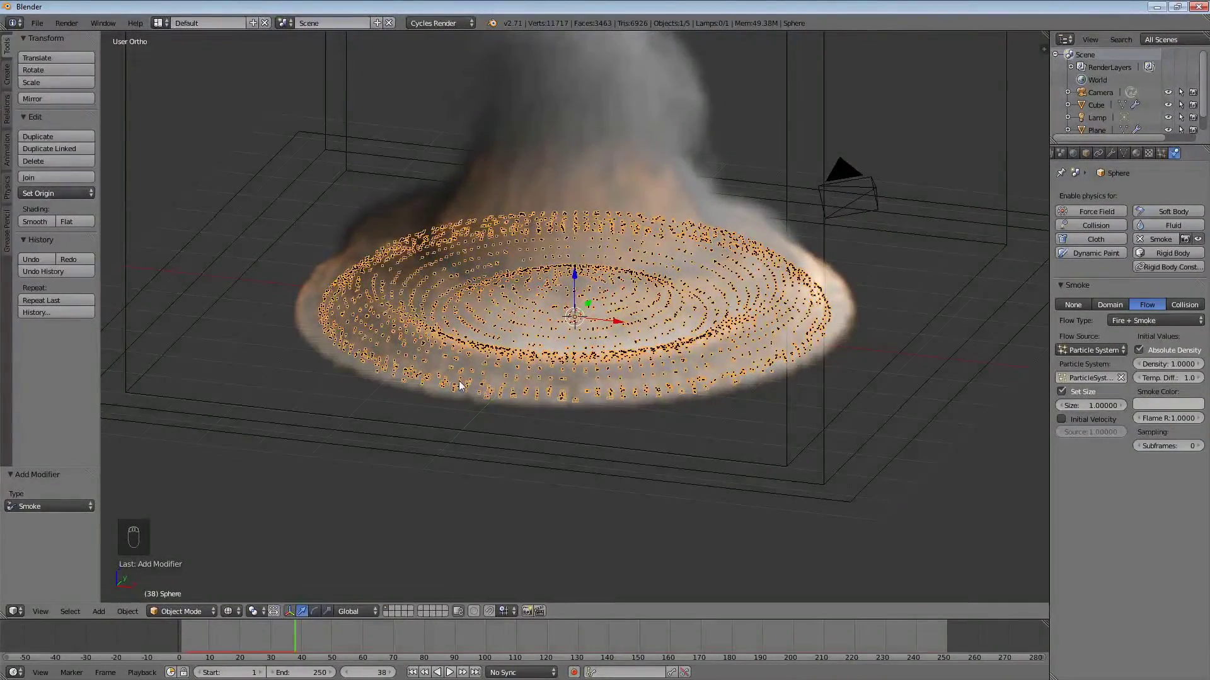
key(F12)
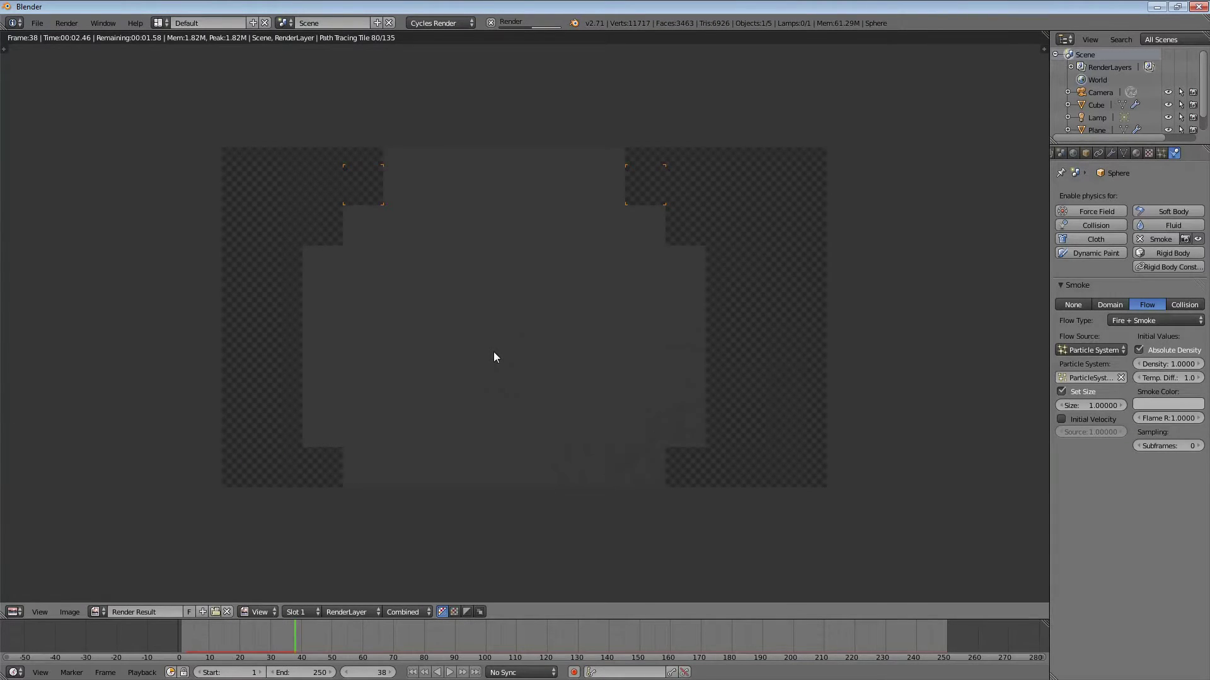
key(Escape)
Step: Select the camera and, in camera view, move it back along its local Z axis by about X 6.0, Y -5.6, Z 4.1
key(KP_0)
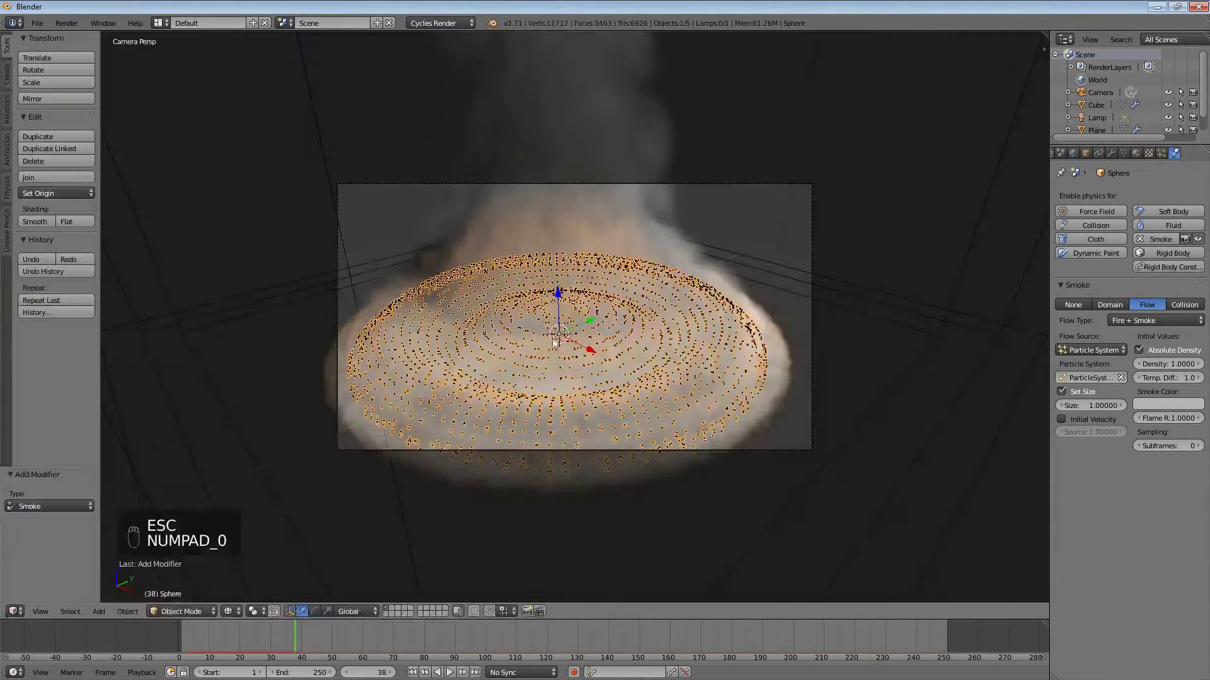
right_click(474, 183)
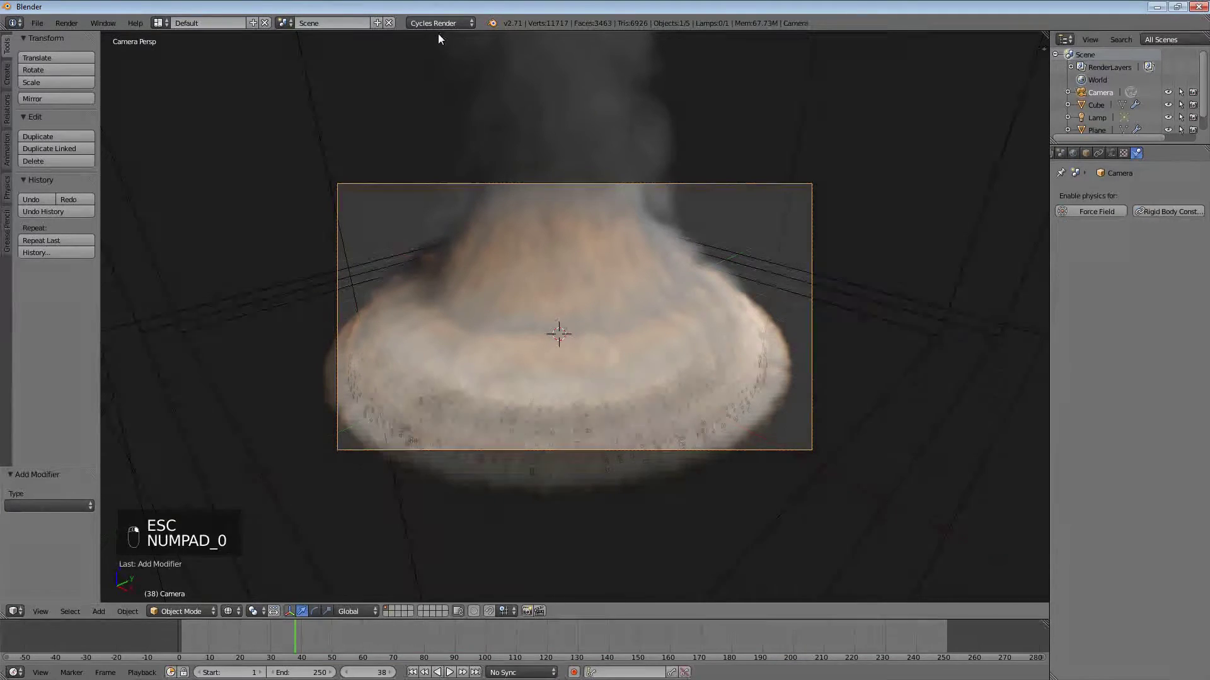
key(KP_7)
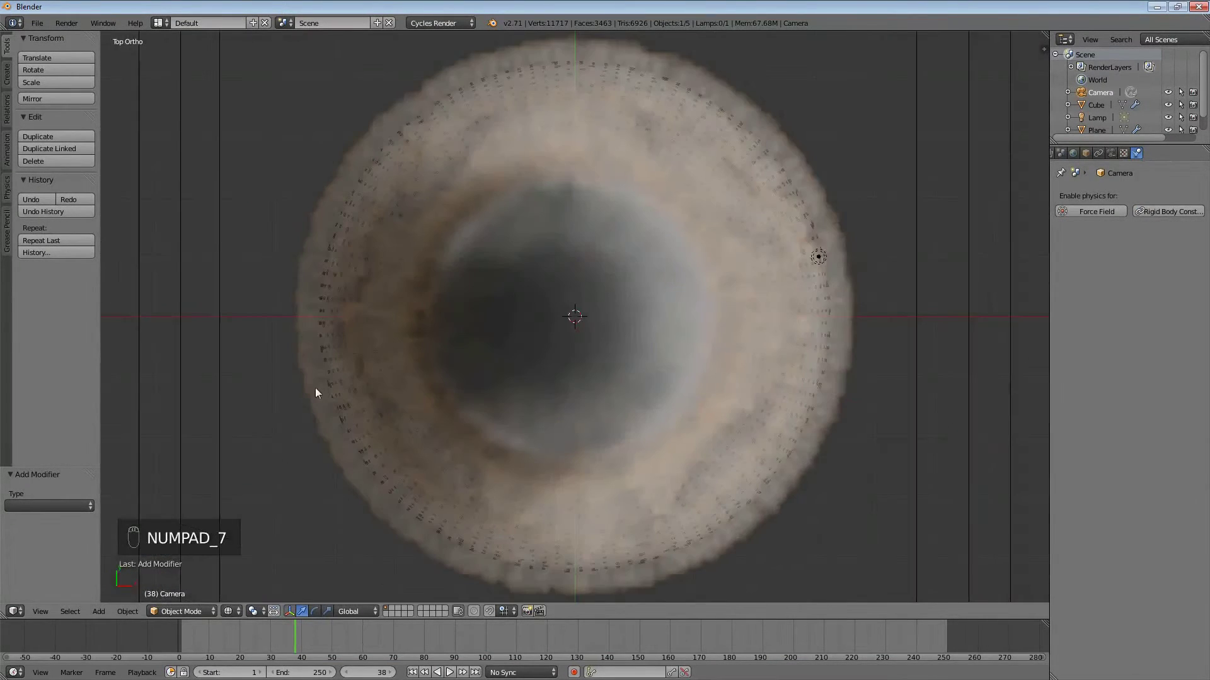
scroll(378, 387, down, 5)
right_click(720, 266)
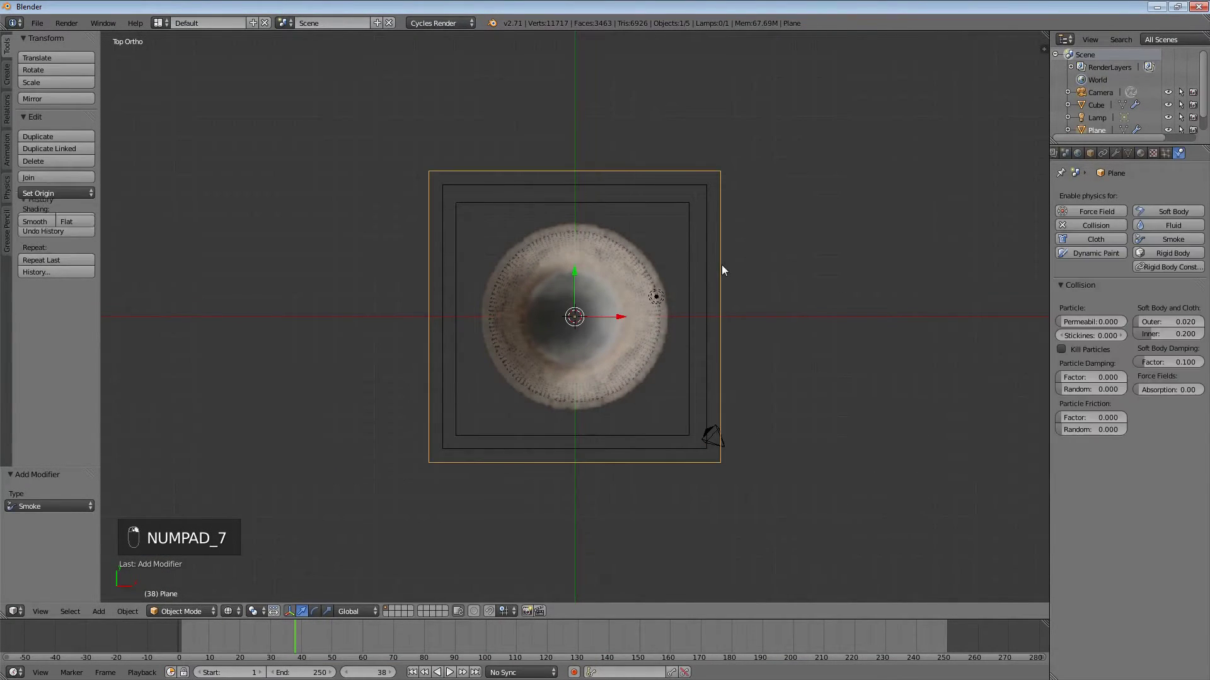
right_click(715, 432)
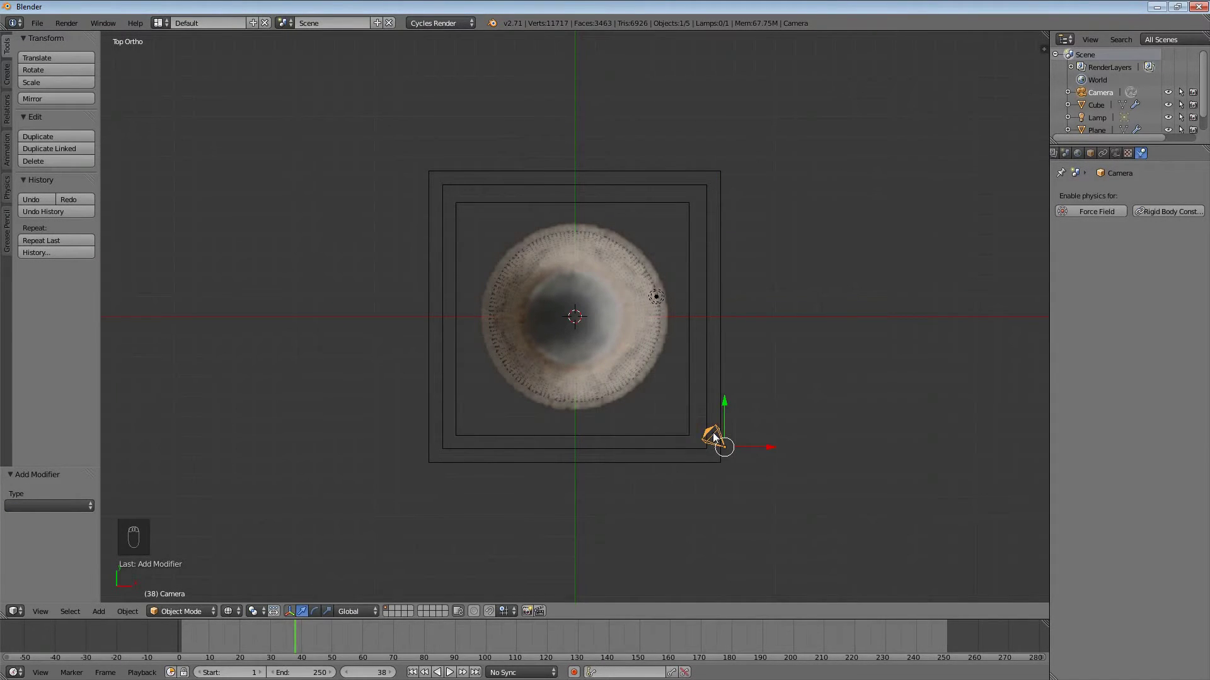
key(KP_0)
key(g)
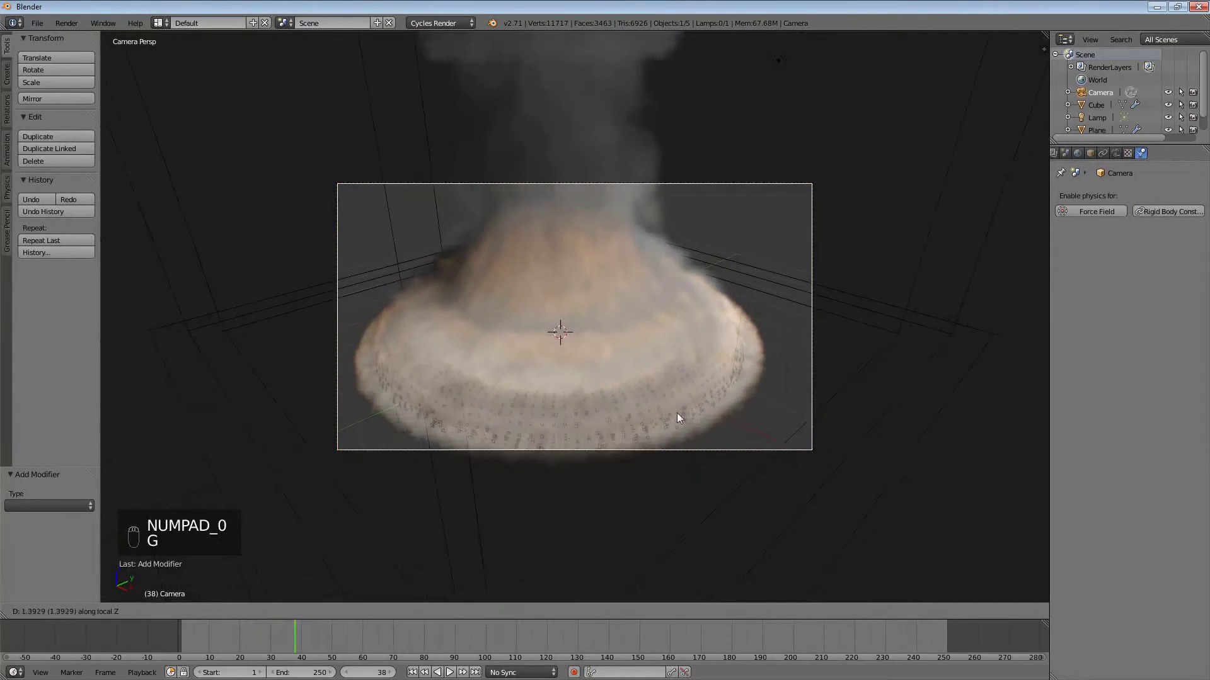
click(700, 475)
Step: Trackball-rotate the camera by about 5.2° and 1.7°, and move it slightly farther back along its local Z axis
key(r)
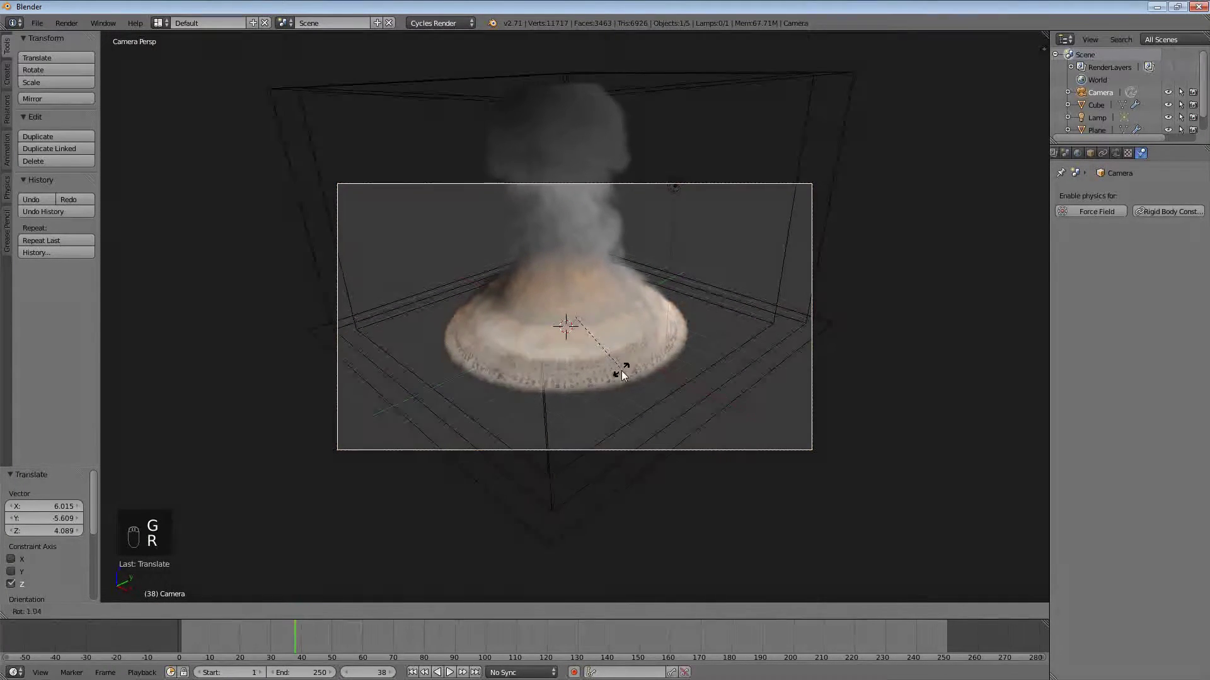
key(r)
click(623, 378)
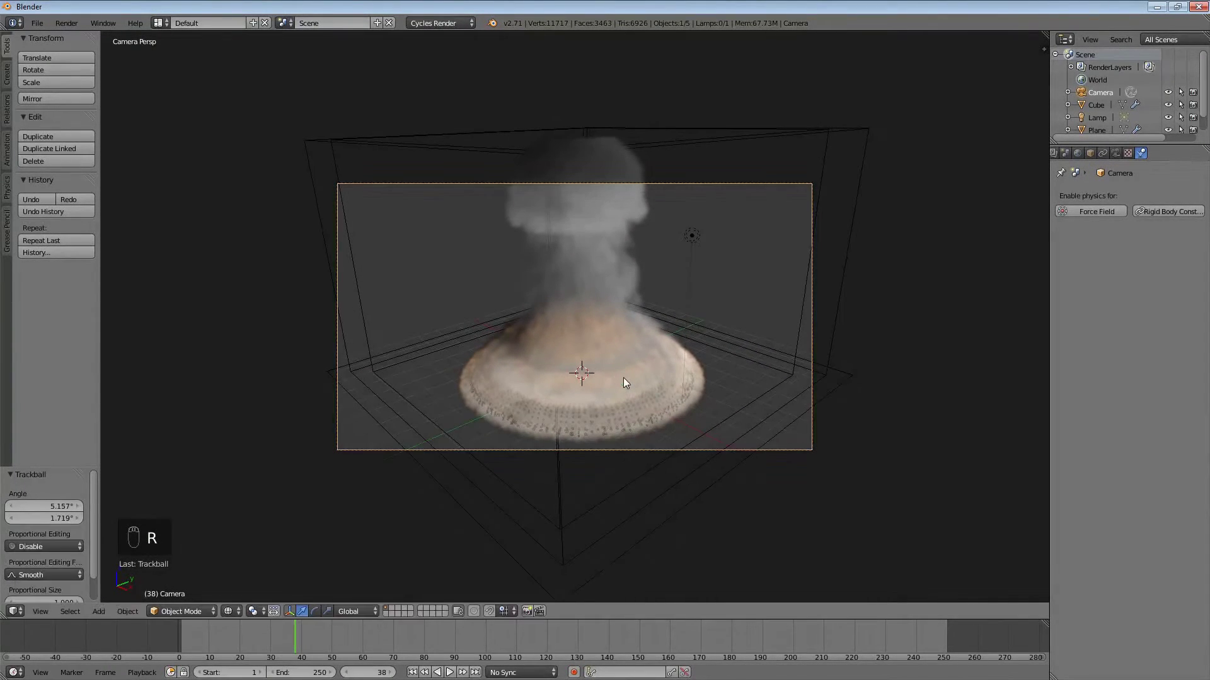
key(g)
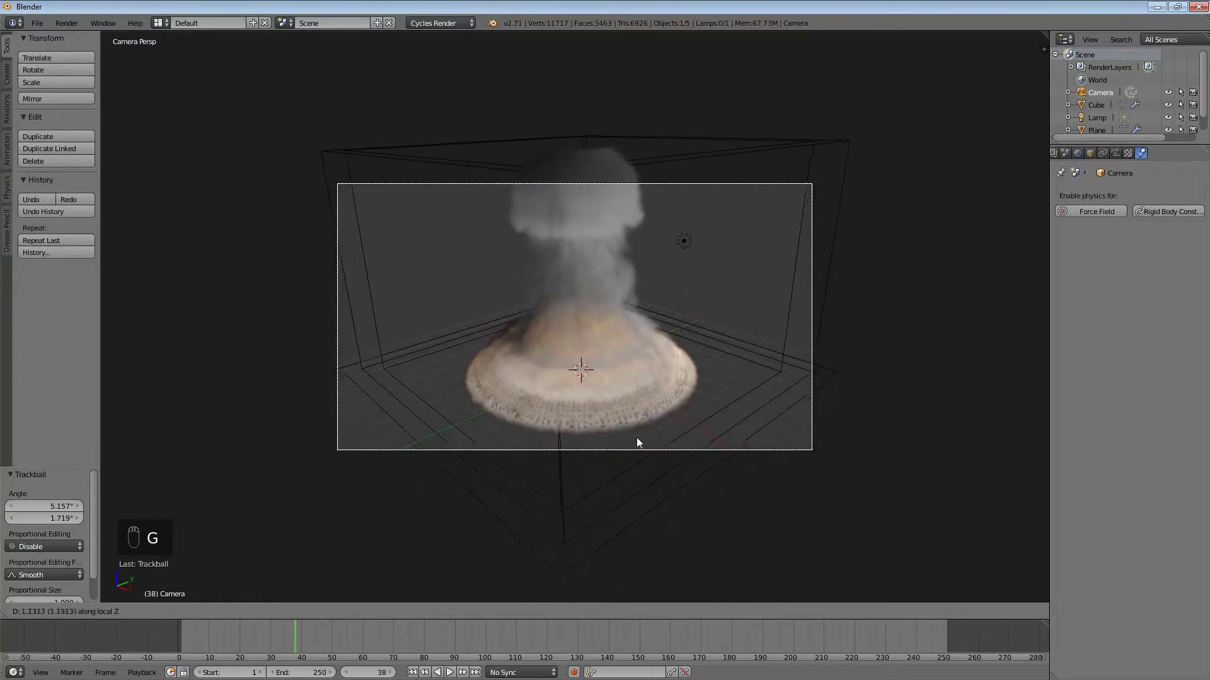
click(636, 438)
Step: Shift the camera by about X 0.5, Y -0.36, Z -1.58 and trackball-rotate it by about 6.3° and -1.1° to frame the explosion
key(g)
key(g)
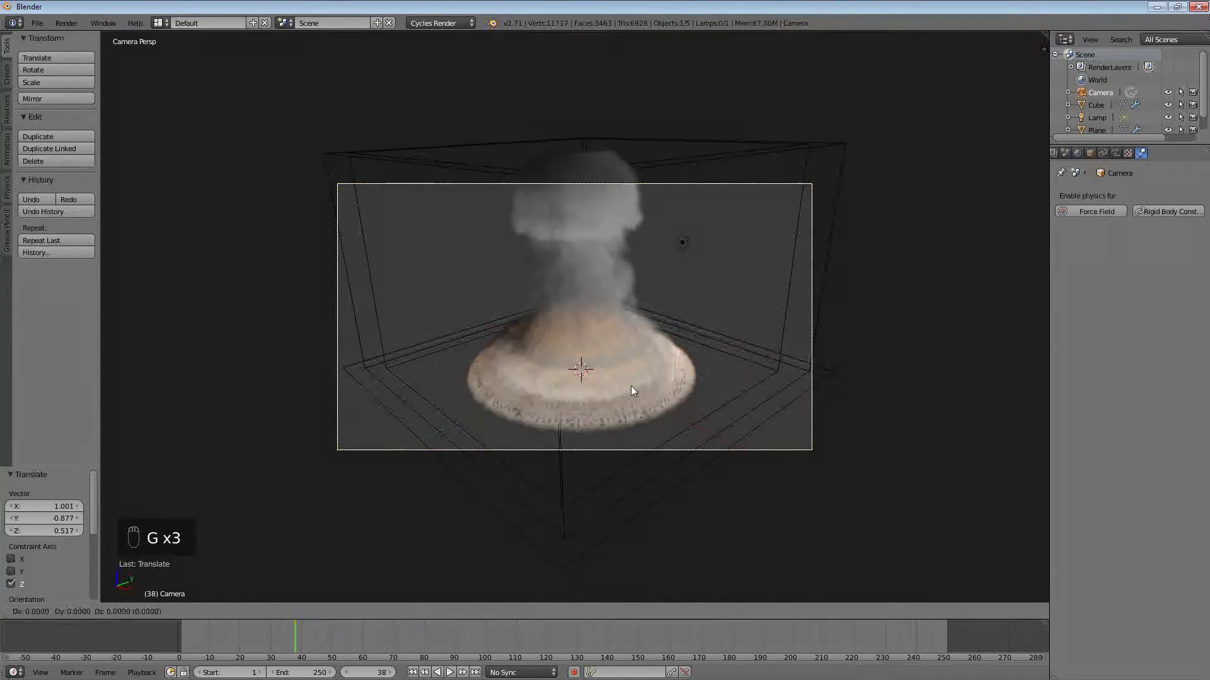
click(636, 518)
key(r)
key(r)
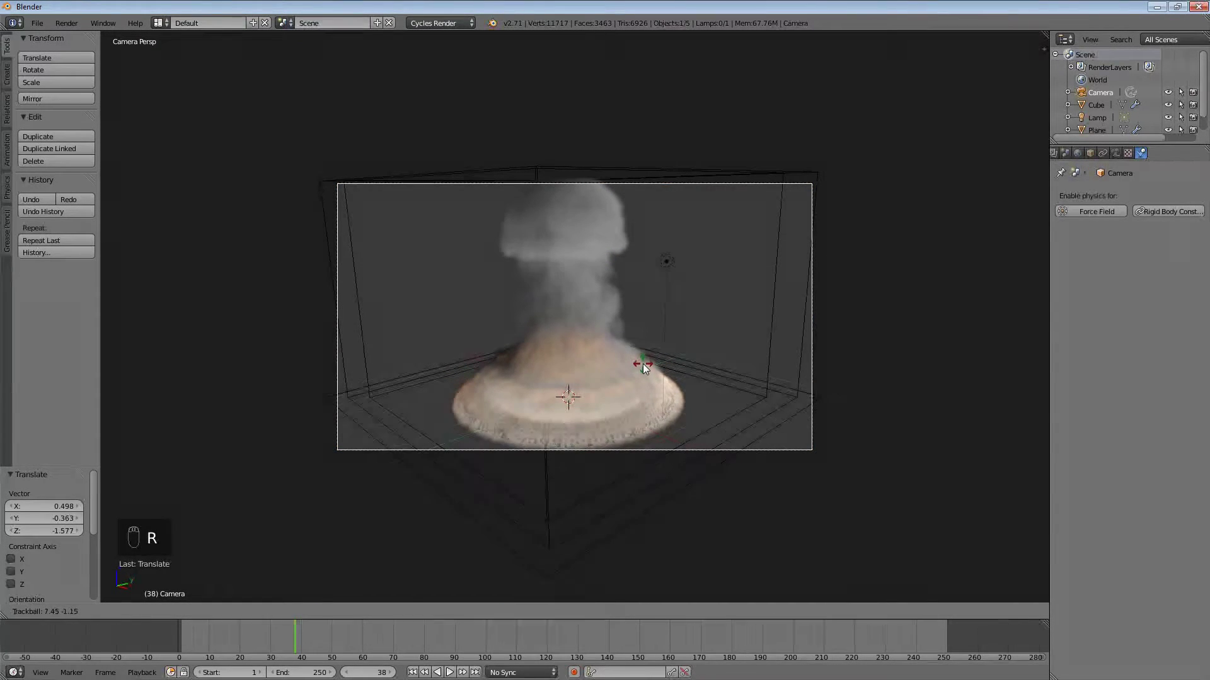
click(643, 362)
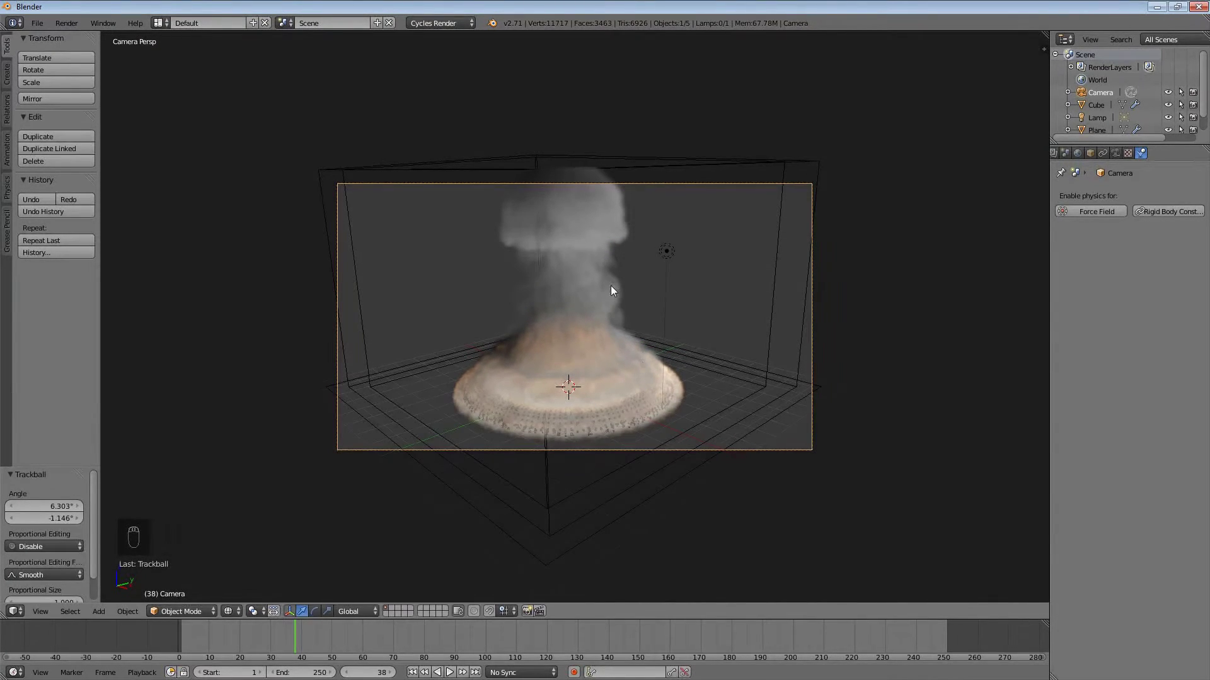
key(r)
key(r)
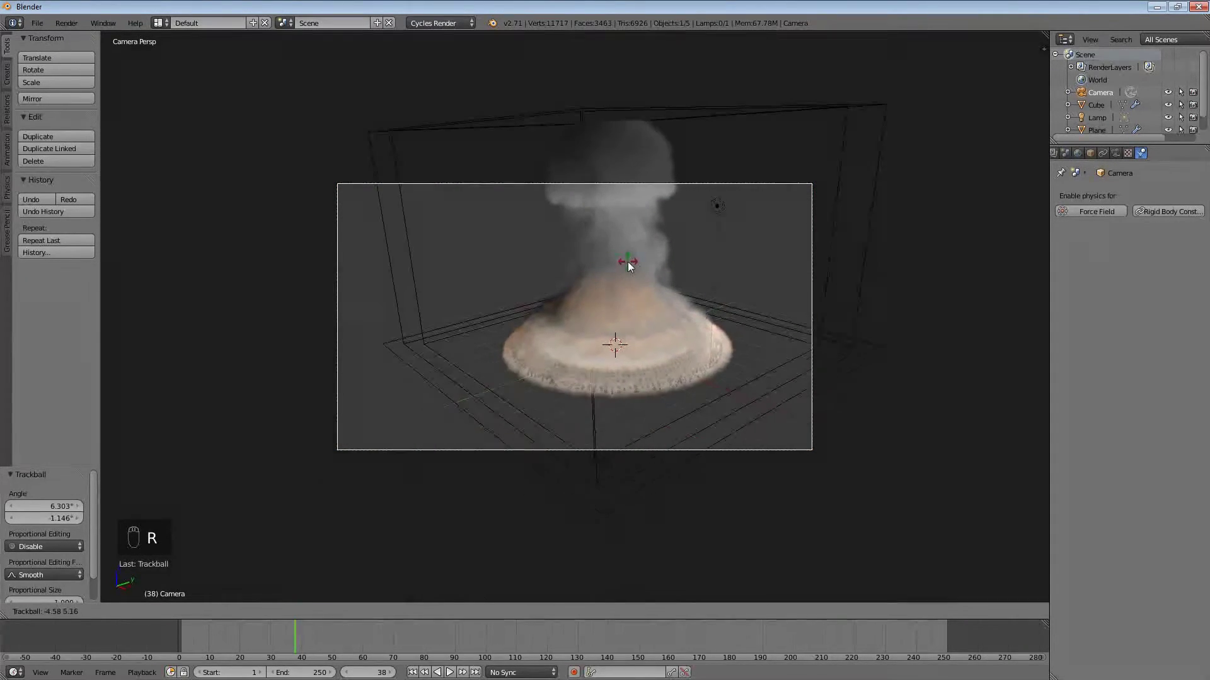
click(629, 264)
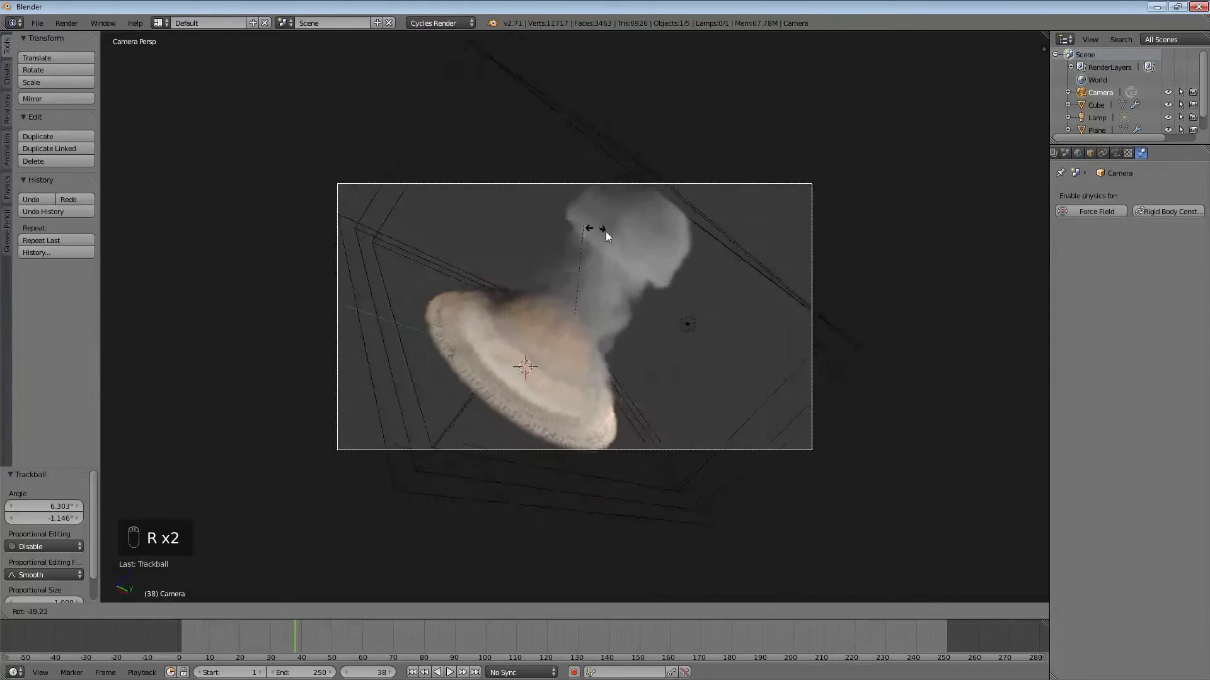
right_click(670, 262)
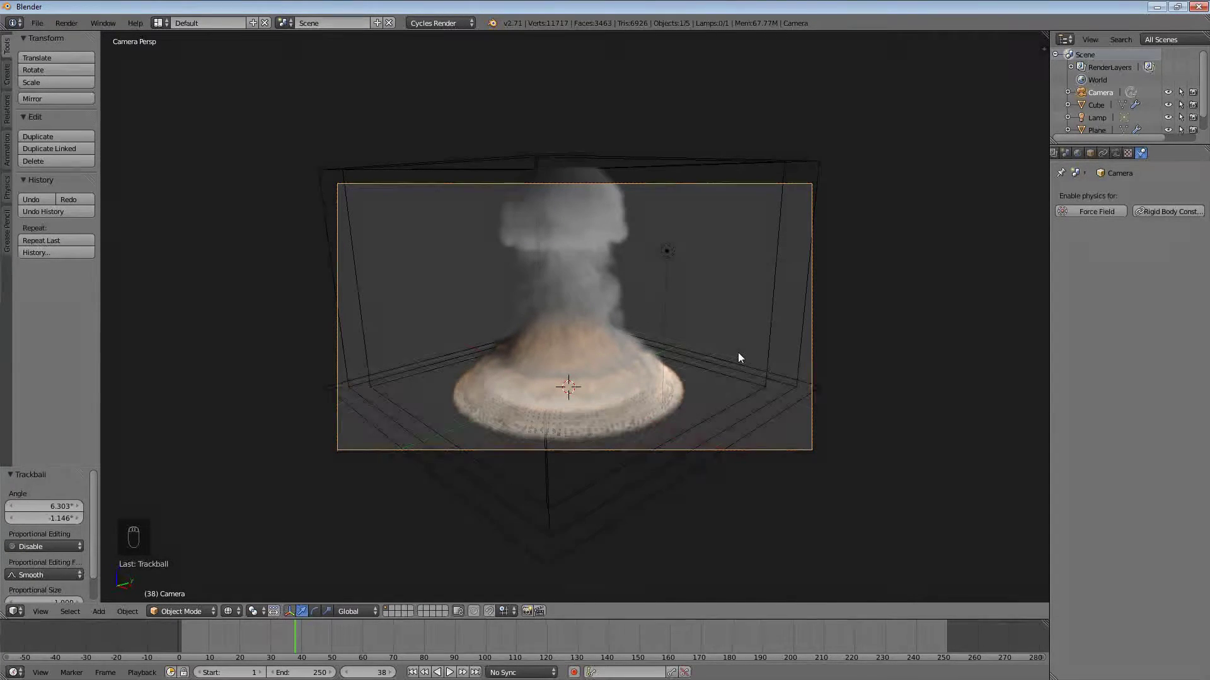
Step: Leave the camera view and delete the lamp from the scene
key(KP_0)
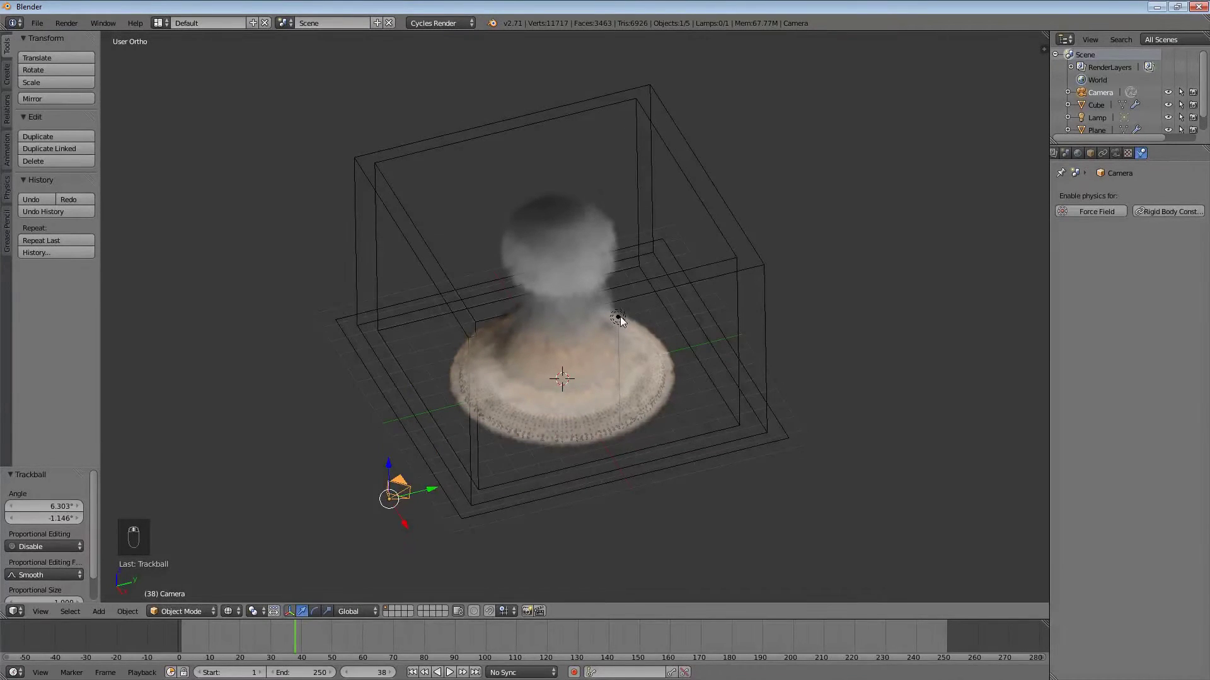
right_click(618, 317)
right_click(619, 316)
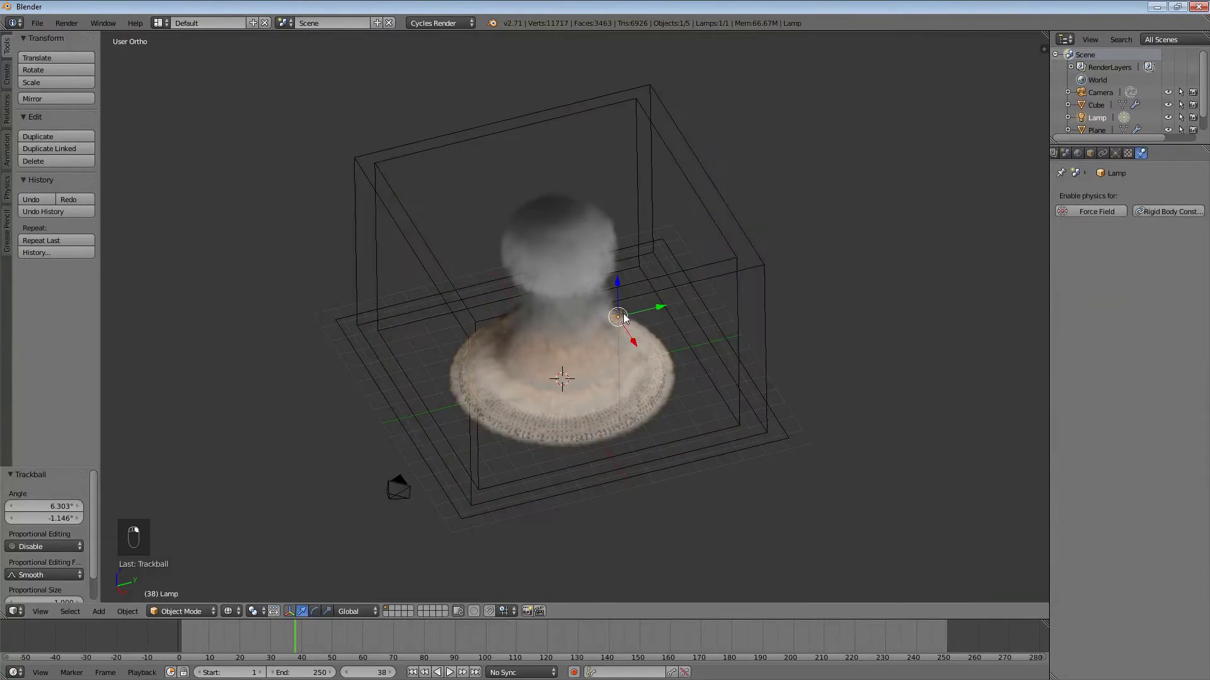
key(x)
click(621, 317)
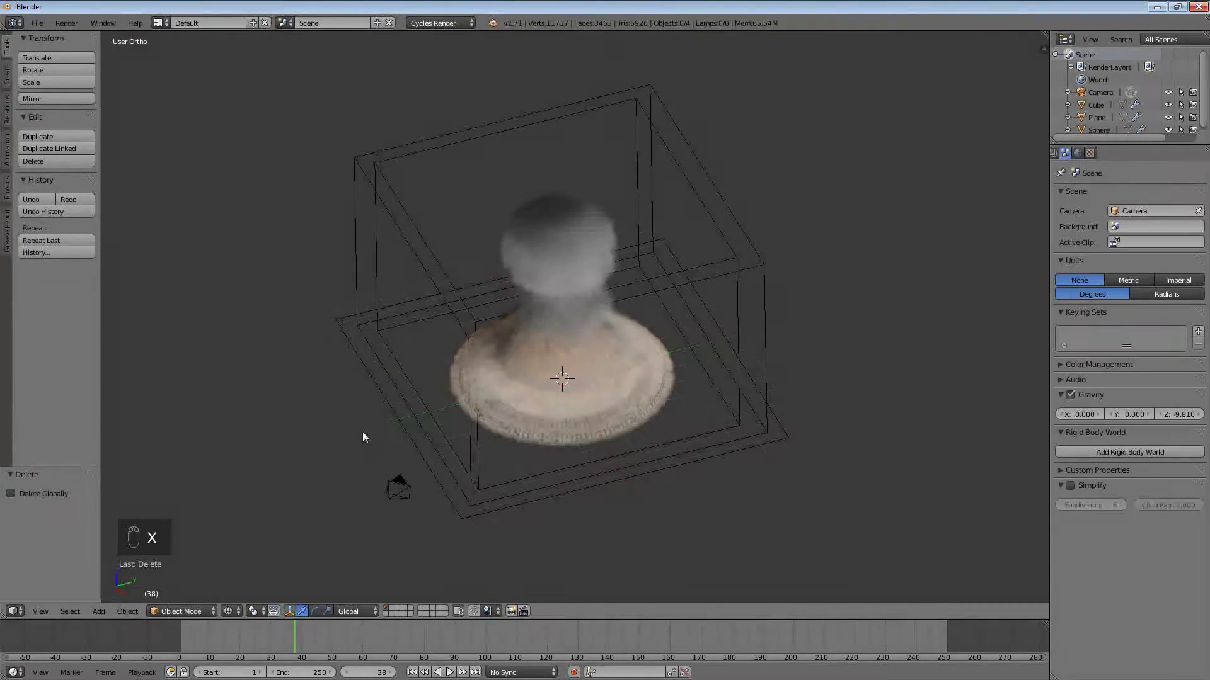
Step: Split the 3D view into two side-by-side areas and turn the left one into a Node Editor
drag(3, 617, 487, 618)
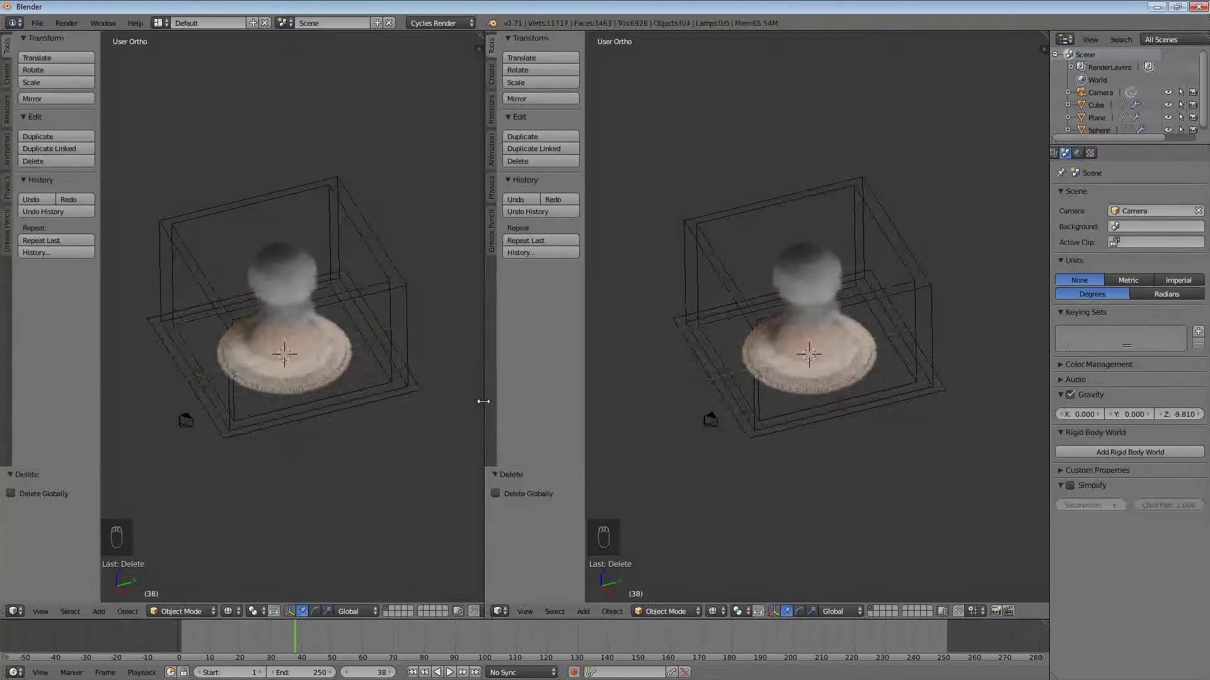
click(19, 611)
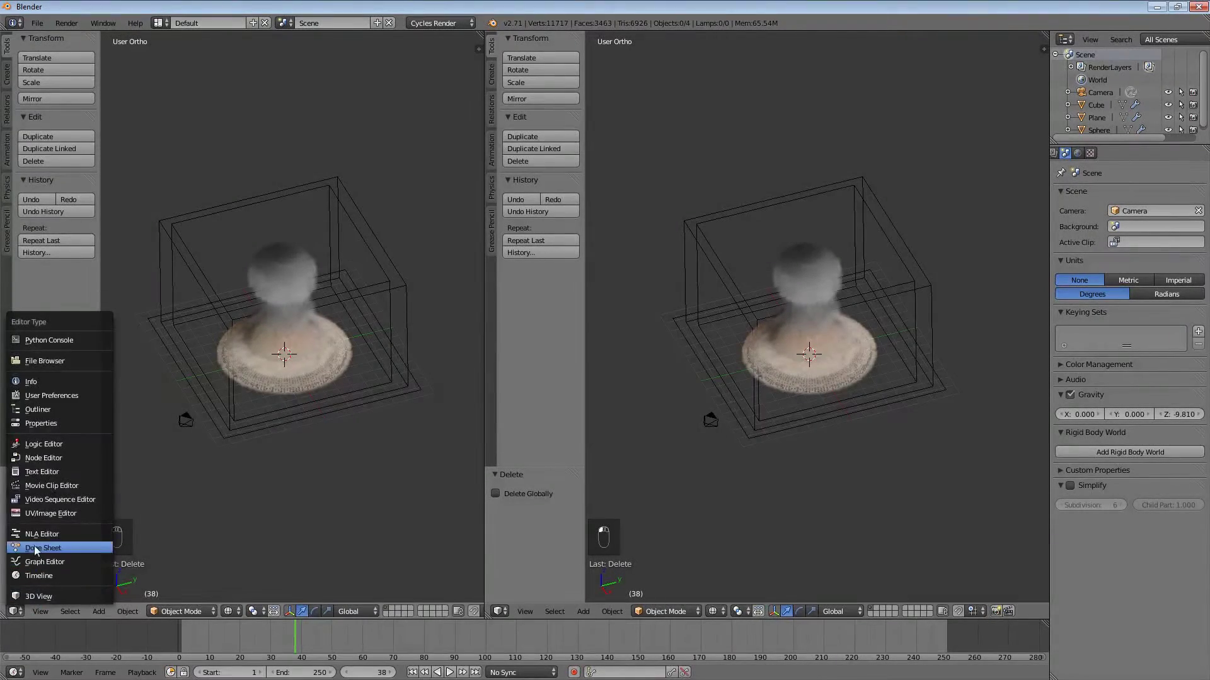
click(82, 456)
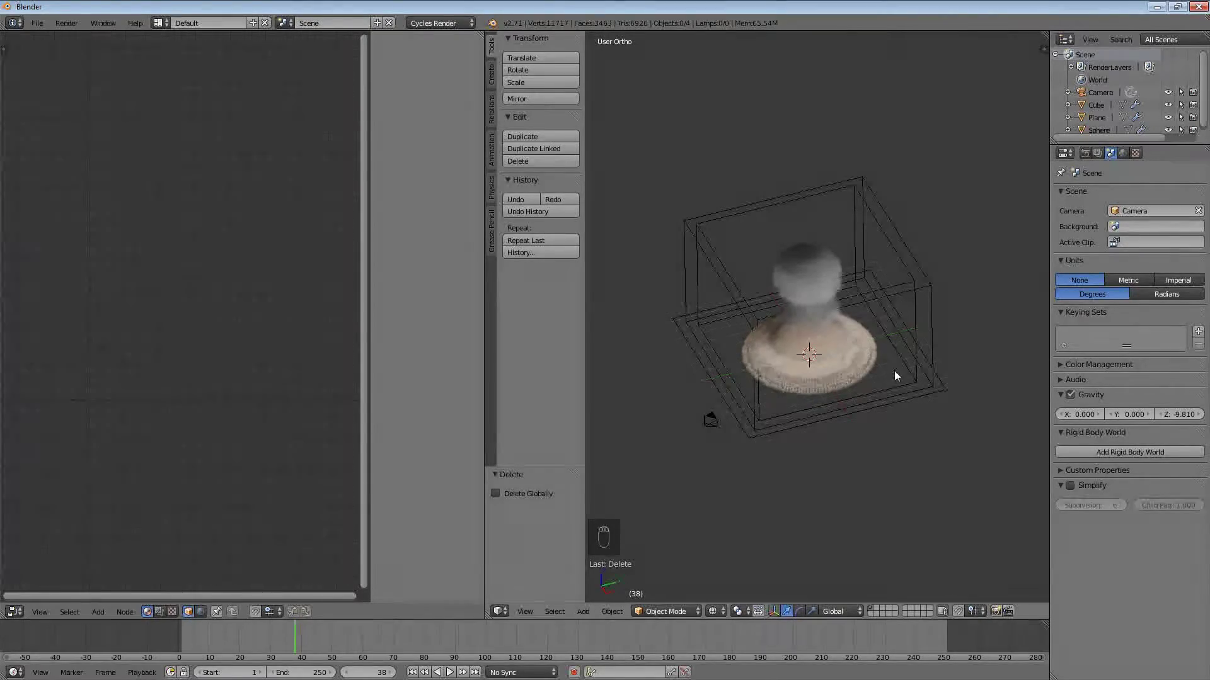
Step: Select the smoke domain cube and create a new material for it
right_click(933, 342)
scroll(883, 334, up, 5)
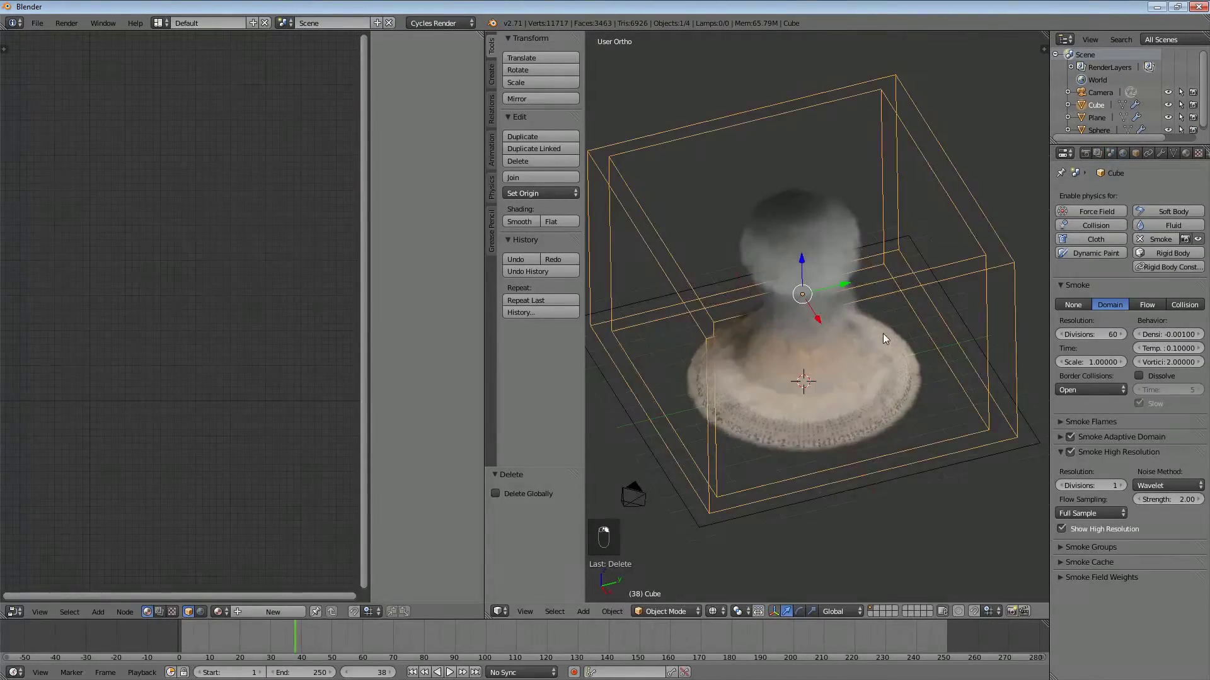
middle_drag(874, 340, 967, 265)
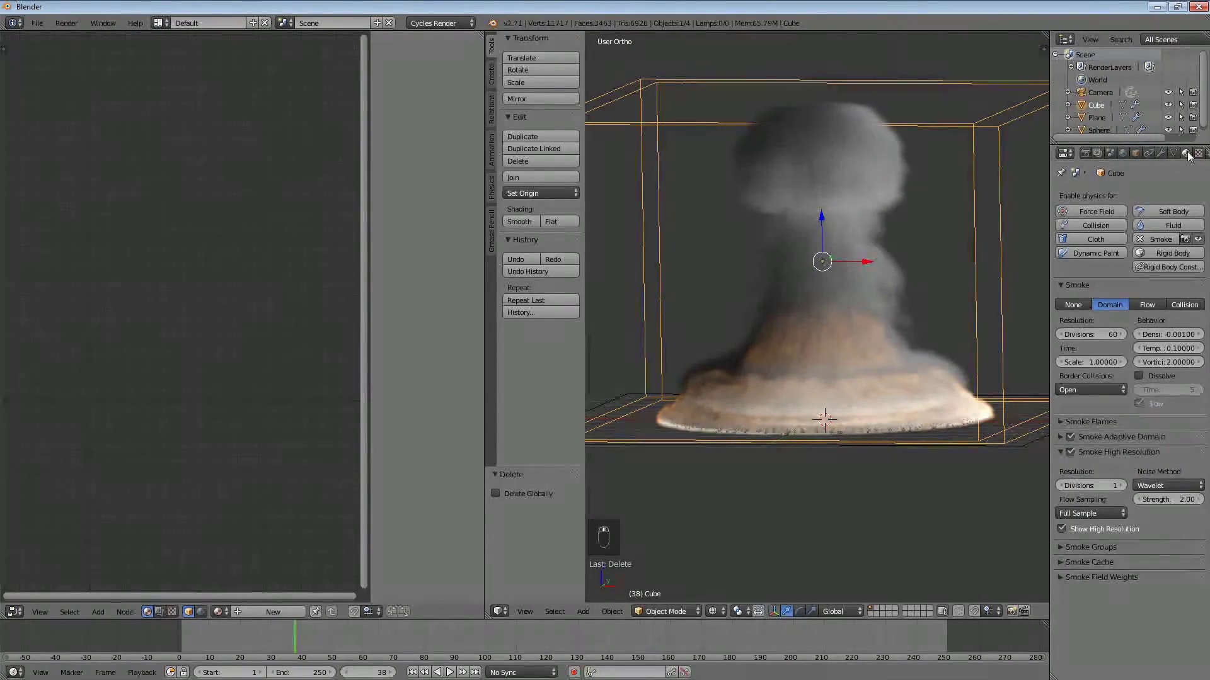
click(1155, 153)
click(1121, 237)
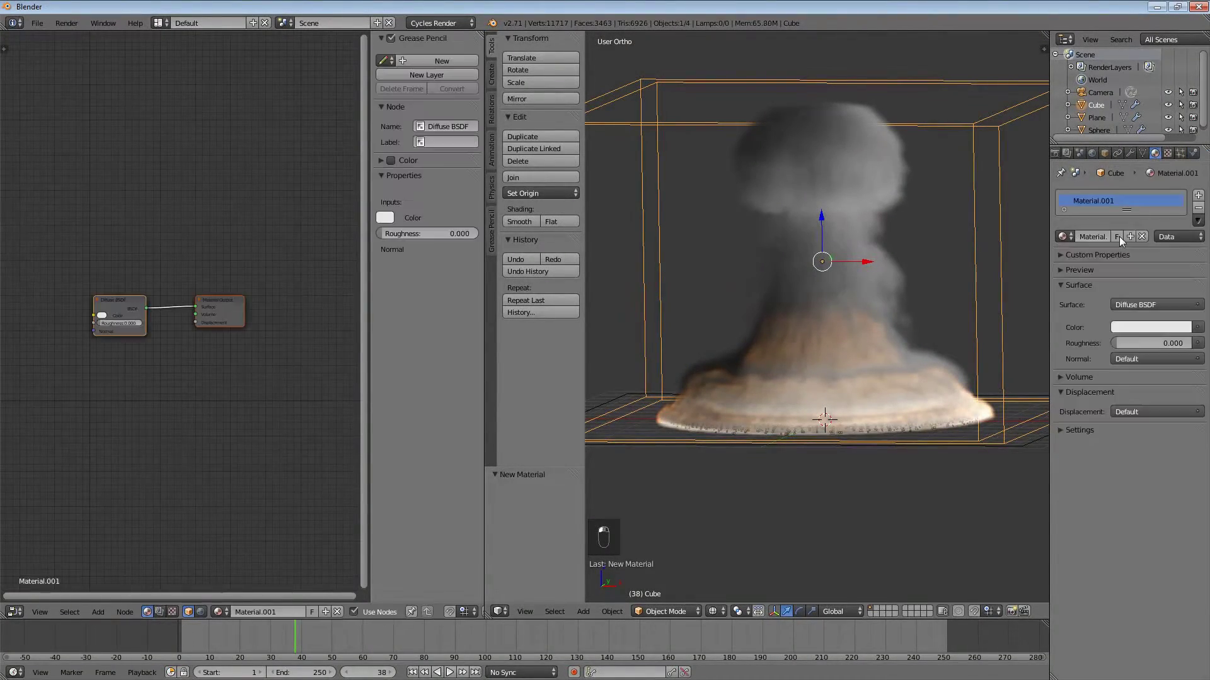
Step: Delete the Diffuse BSDF node from the domain material's node tree
scroll(189, 318, up, 3)
scroll(192, 321, up, 3)
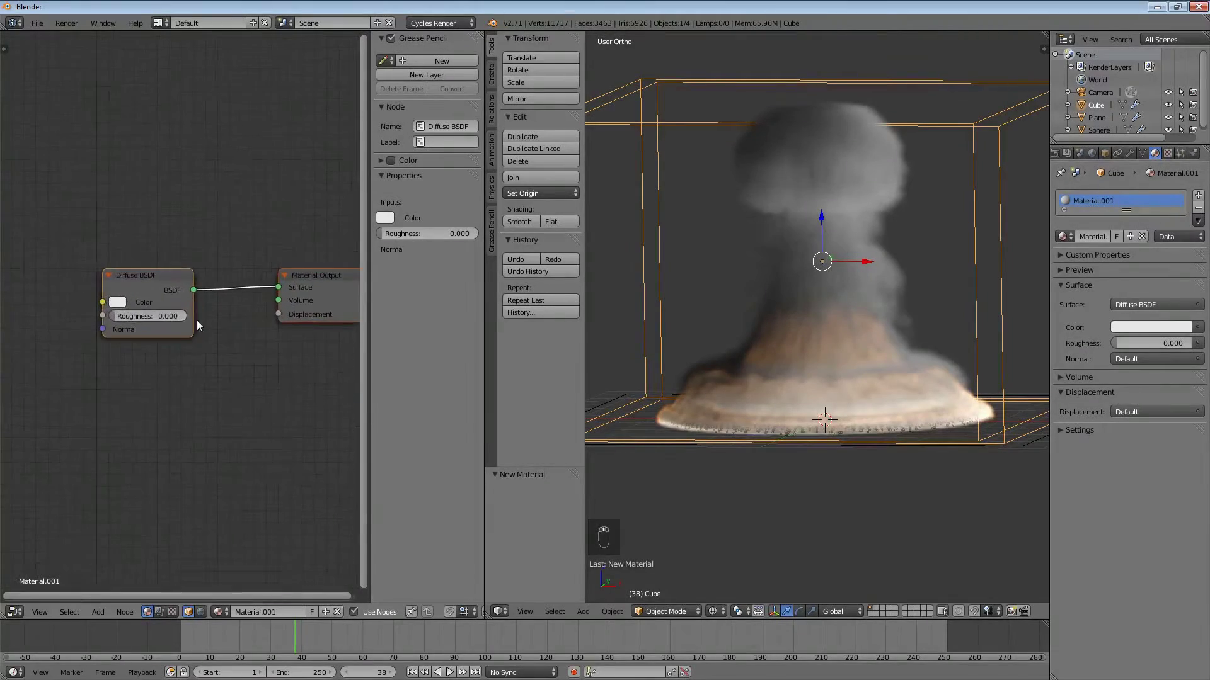
scroll(220, 297, down, 1)
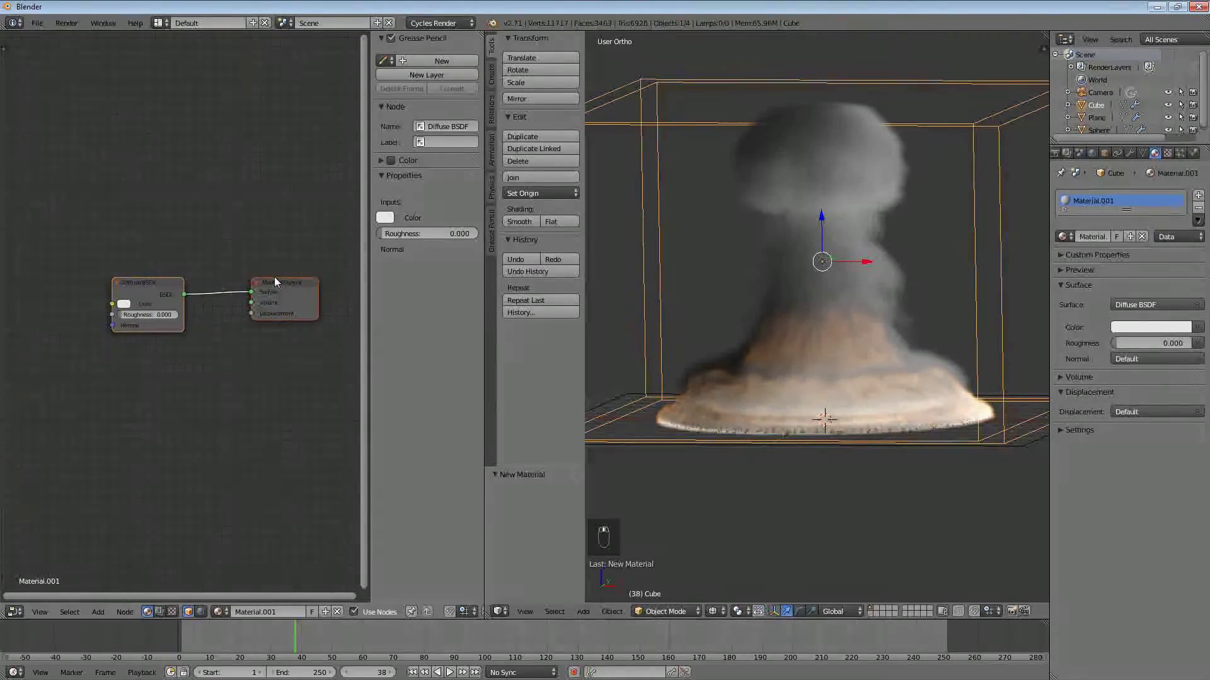
right_click(153, 285)
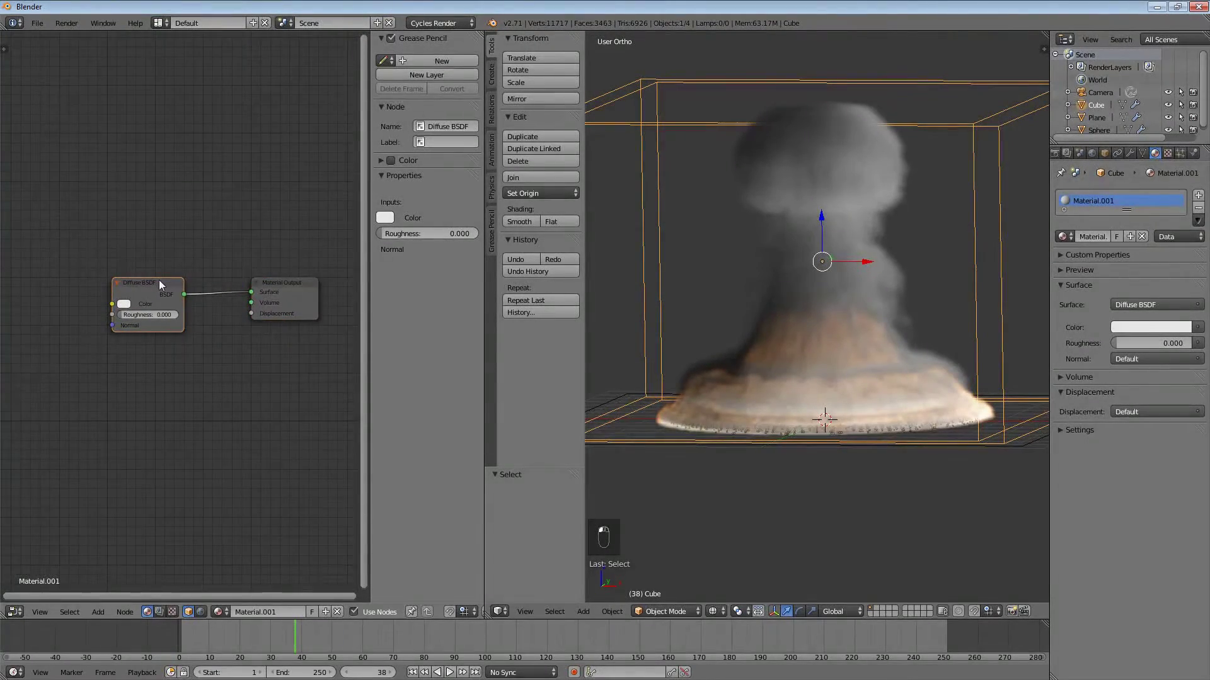
key(Delete)
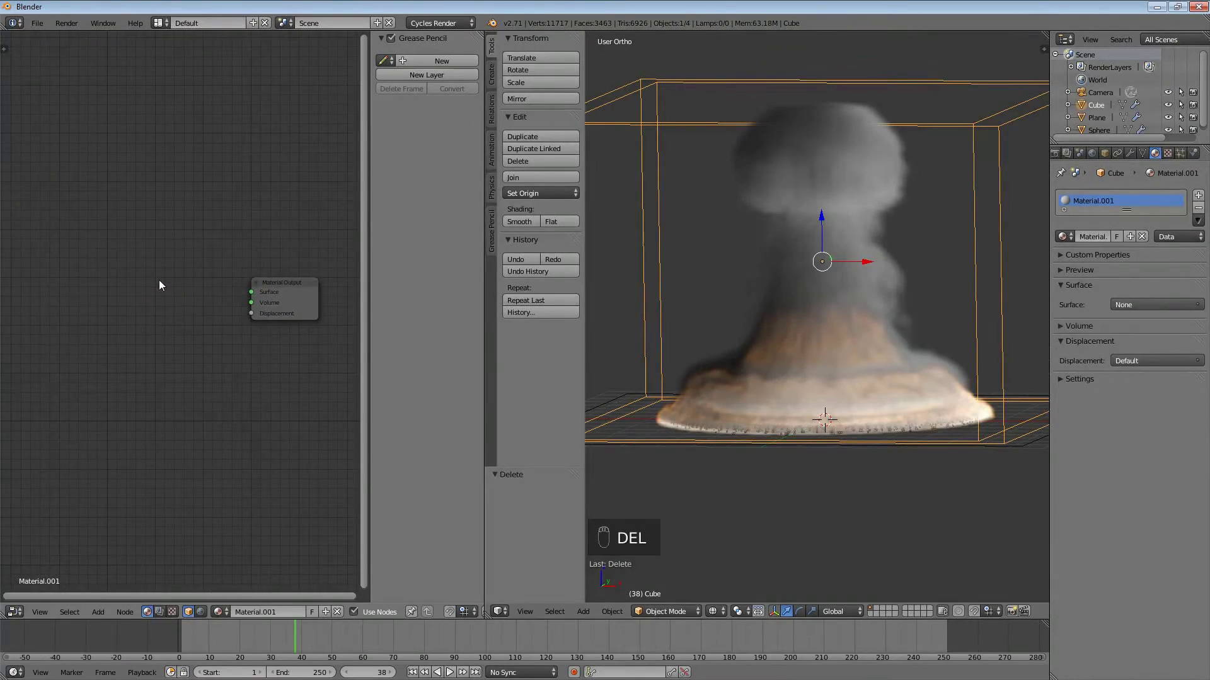
Step: Add an Attribute input node and place it to the left of the Material Output node
key(shift+a)
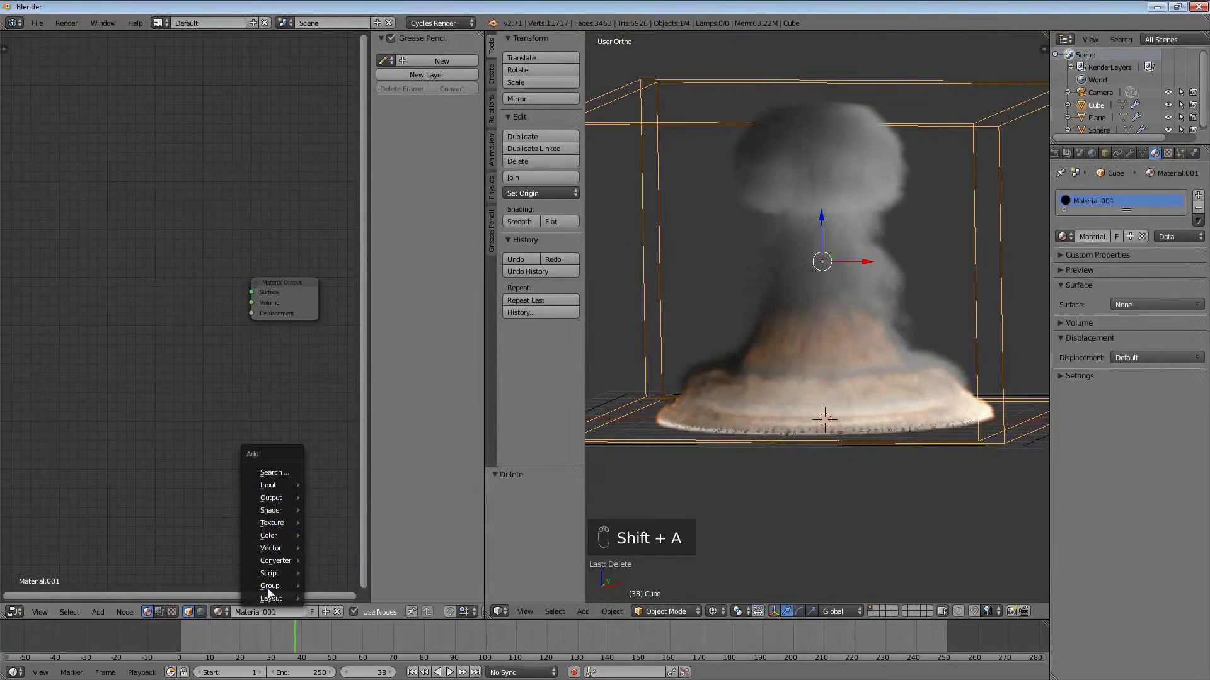
mouse_move(275, 487)
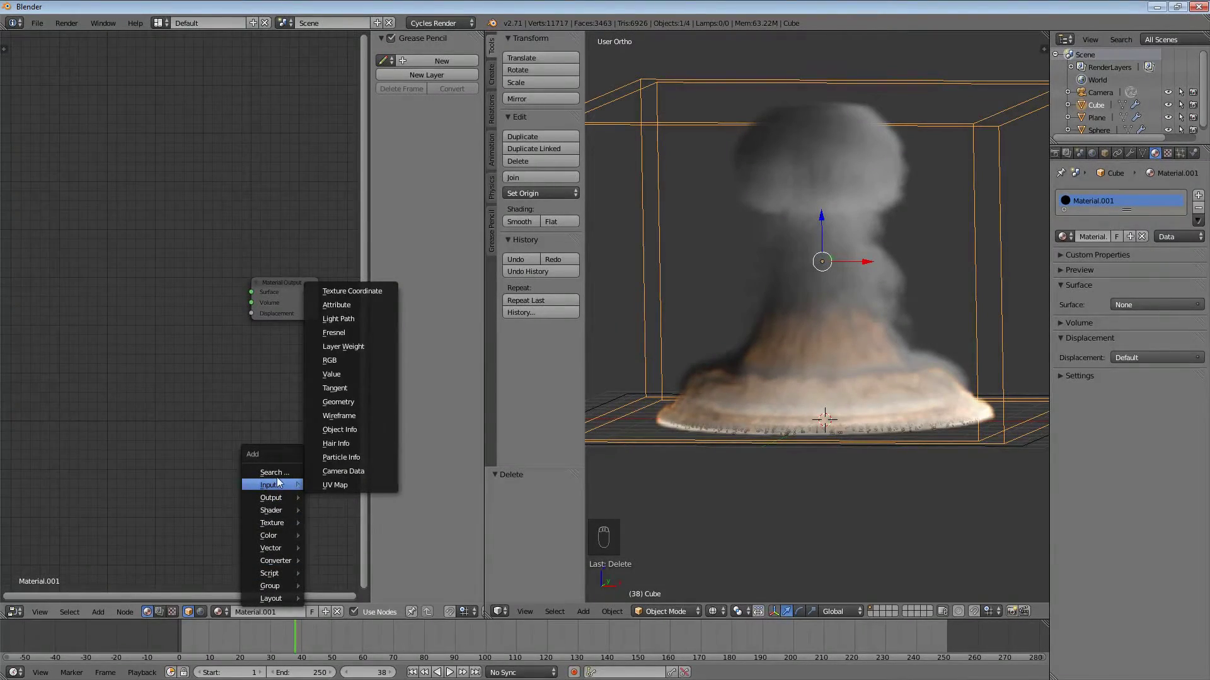
click(330, 306)
click(35, 265)
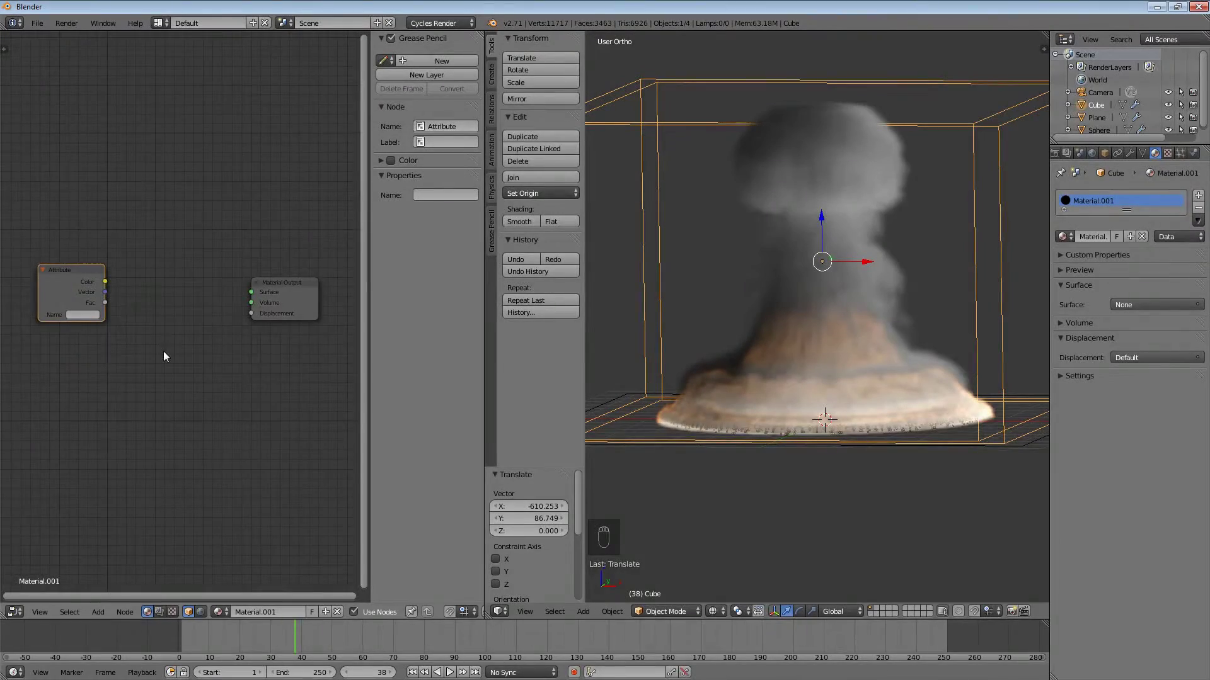
Step: Add an Add Shader node and place it between the Attribute and Material Output nodes
key(shift+a)
mouse_move(165, 353)
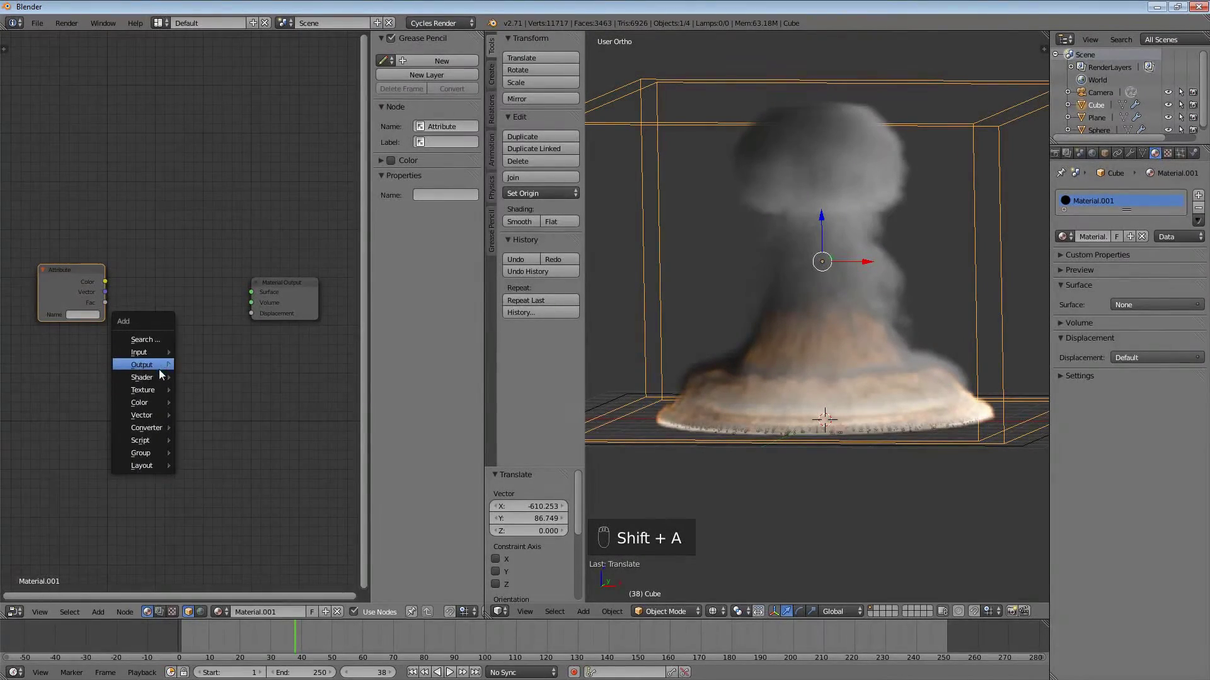
mouse_move(163, 378)
click(211, 391)
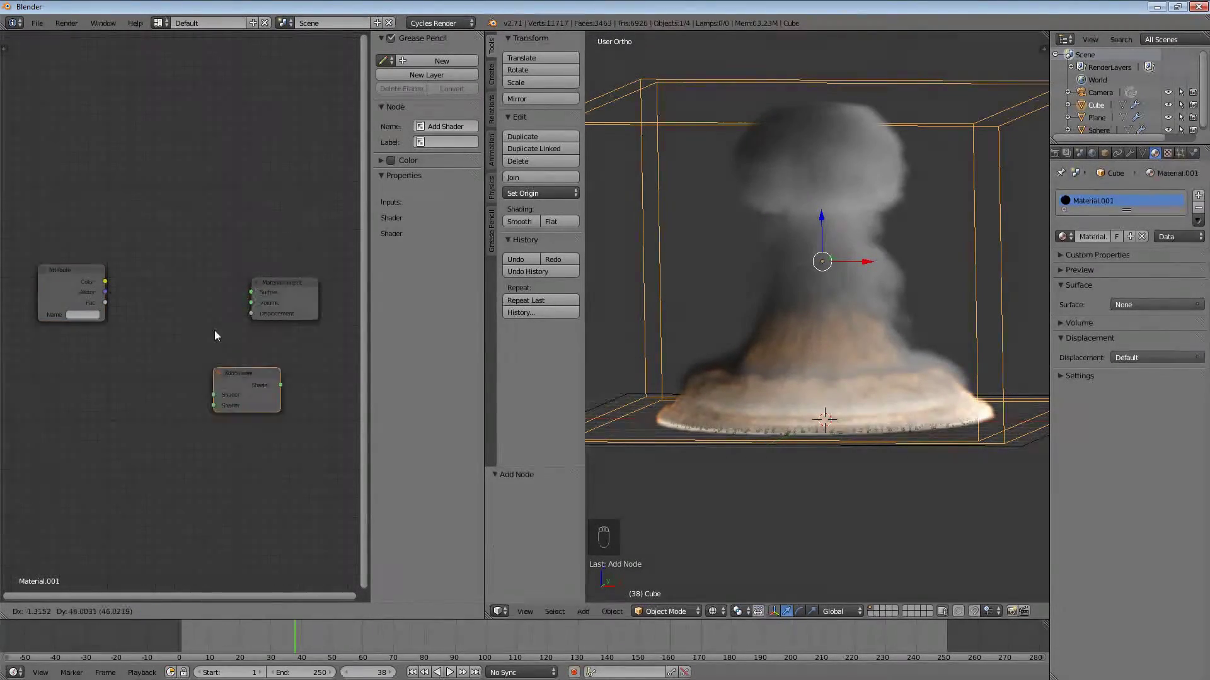
click(158, 276)
Step: Add a Volume Absorption node above and a Volume Scatter node below the gap between the Attribute and Add Shader nodes
key(shift+a)
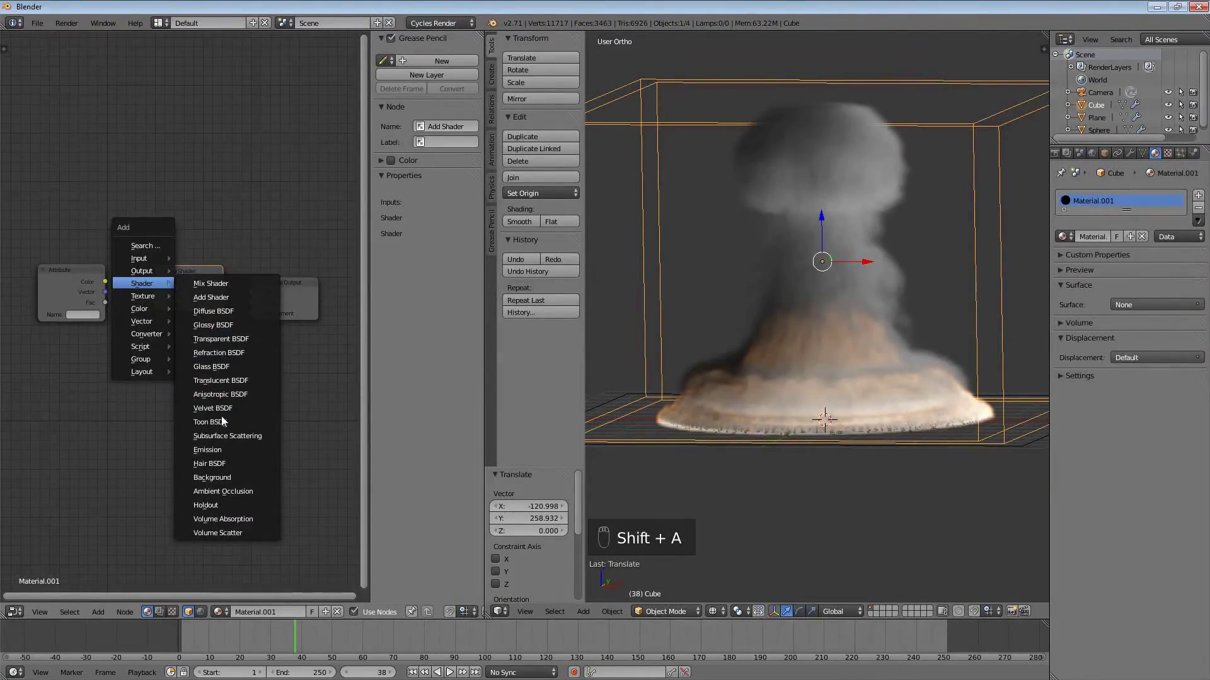
click(211, 518)
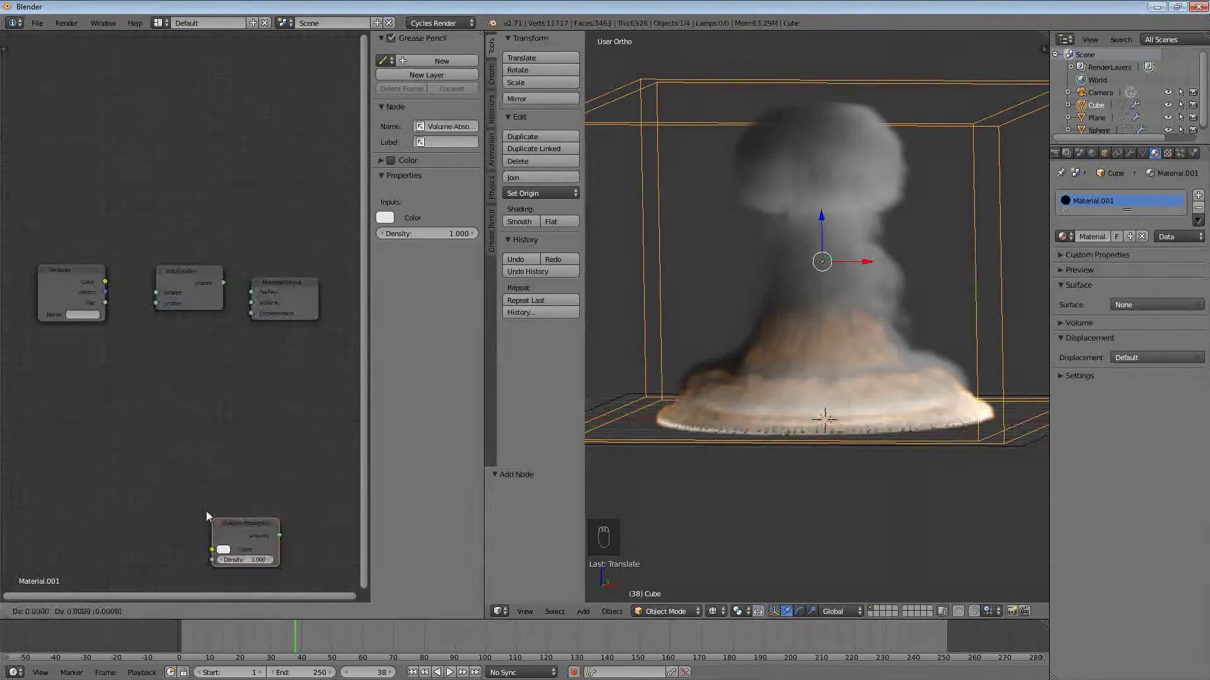
click(105, 222)
key(shift+a)
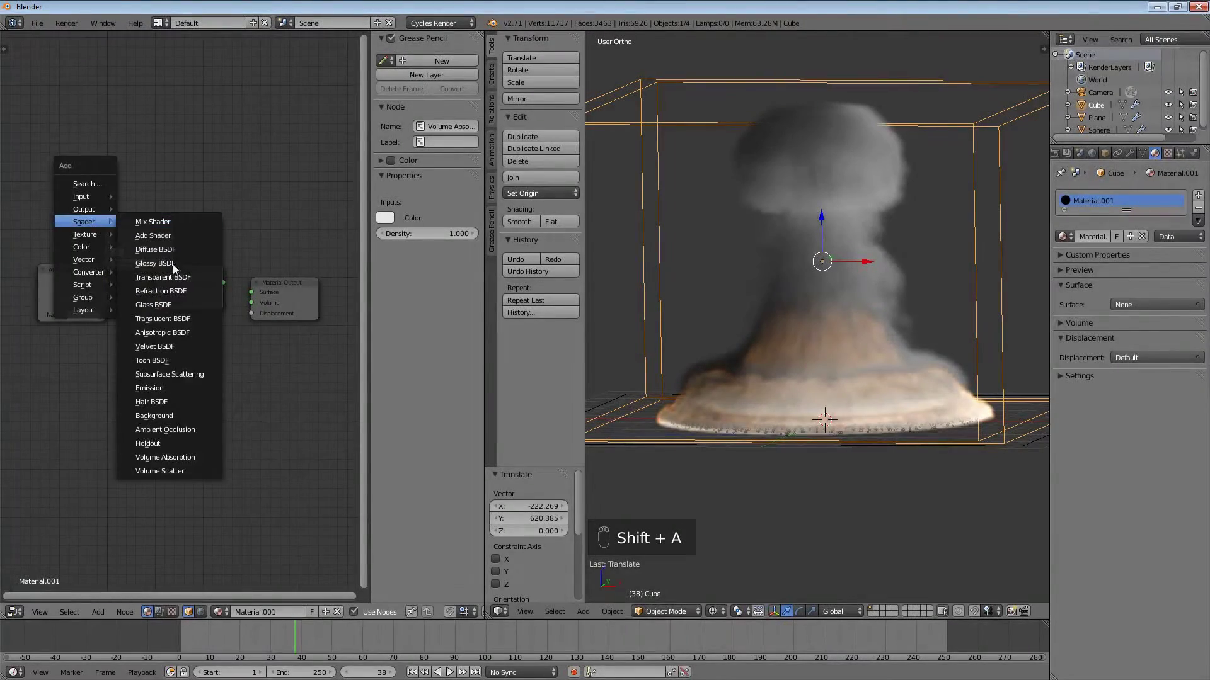
click(186, 471)
click(116, 315)
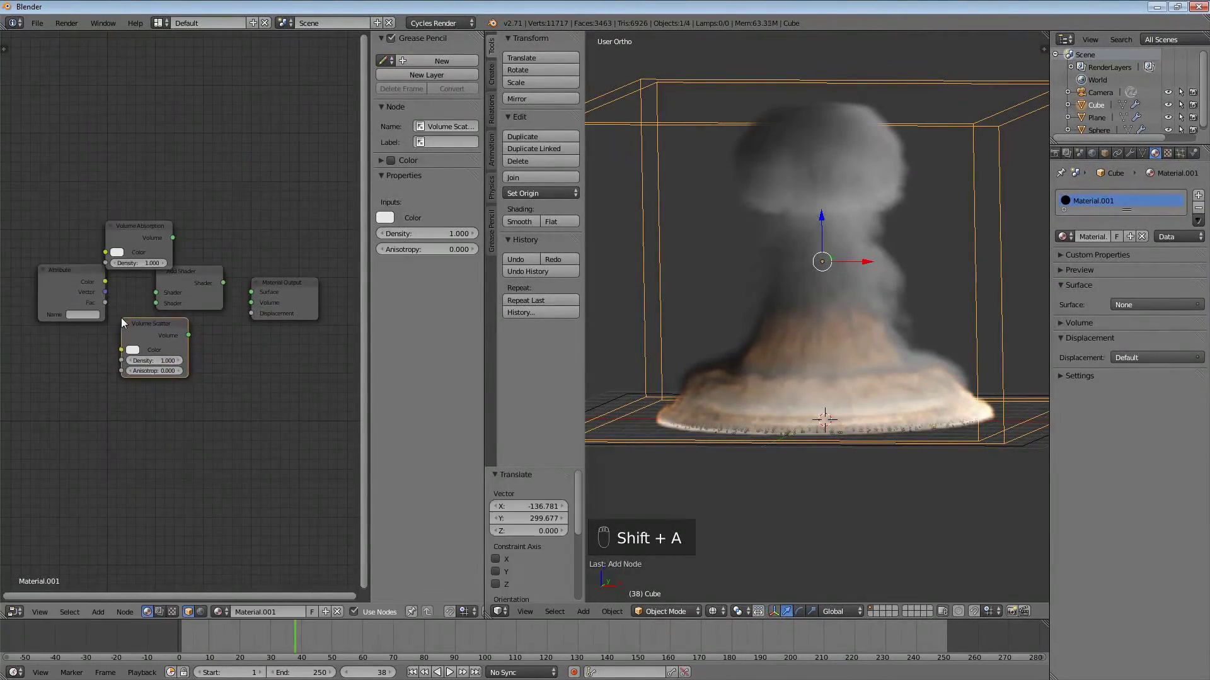
key(shift+a)
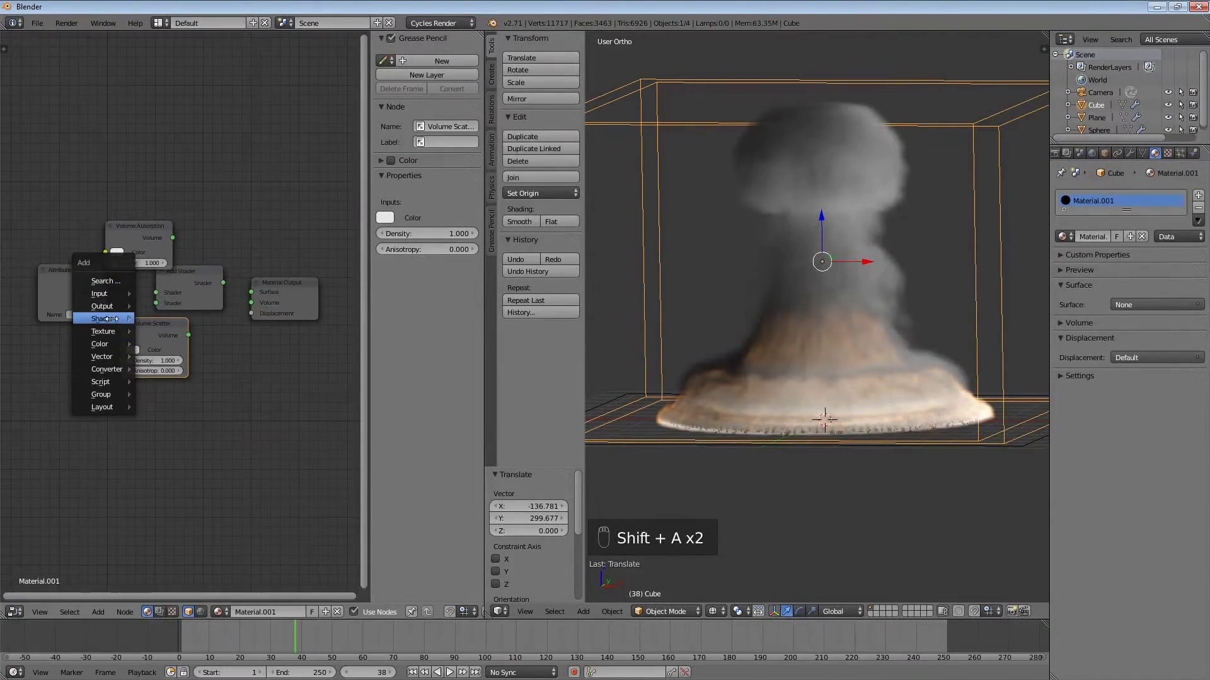
click(111, 281)
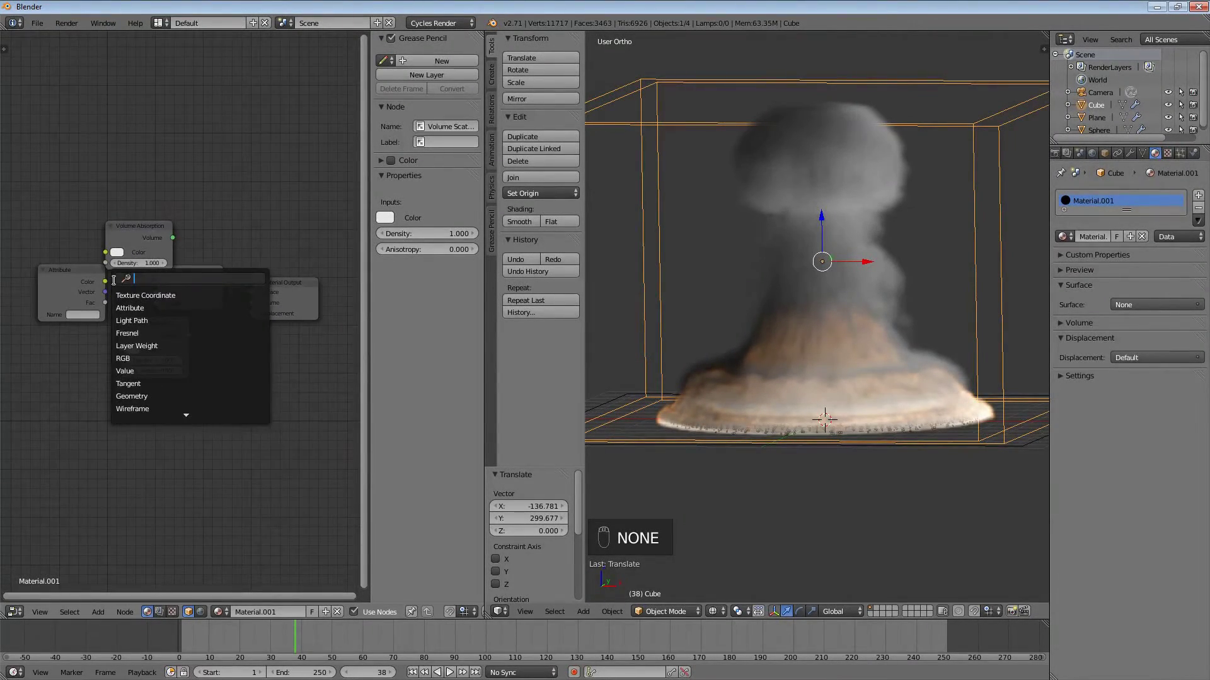
text(VOLUME)
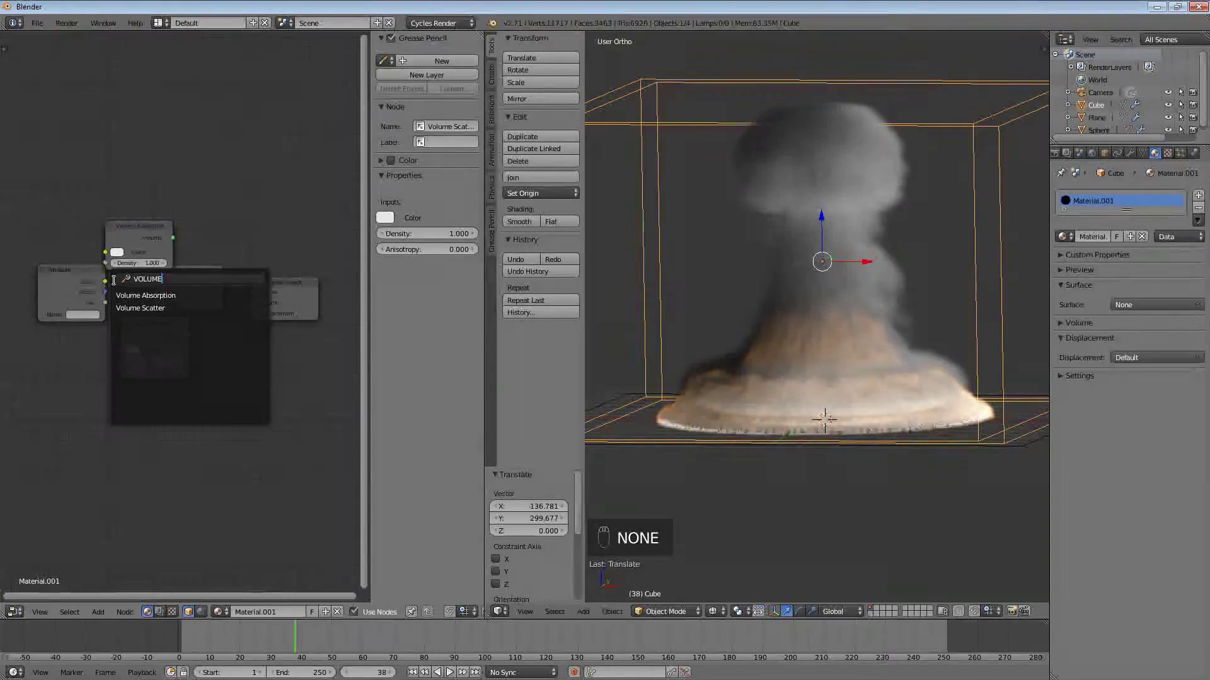
text( sca)
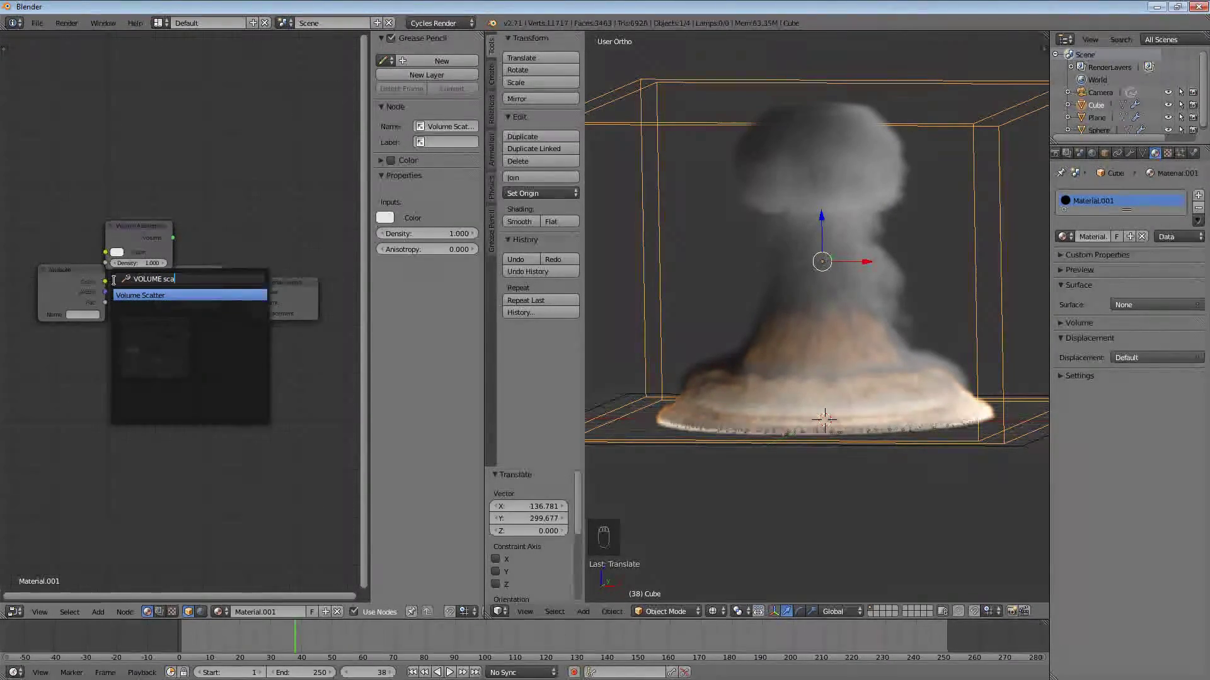
key(Return)
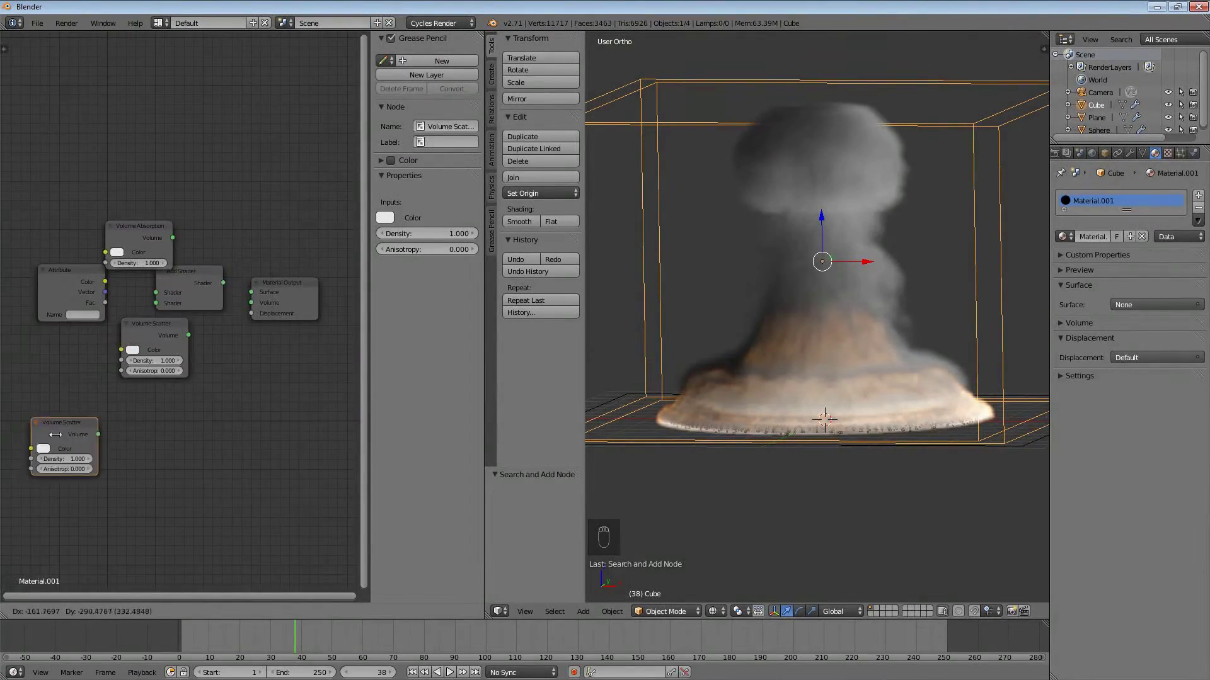
click(108, 406)
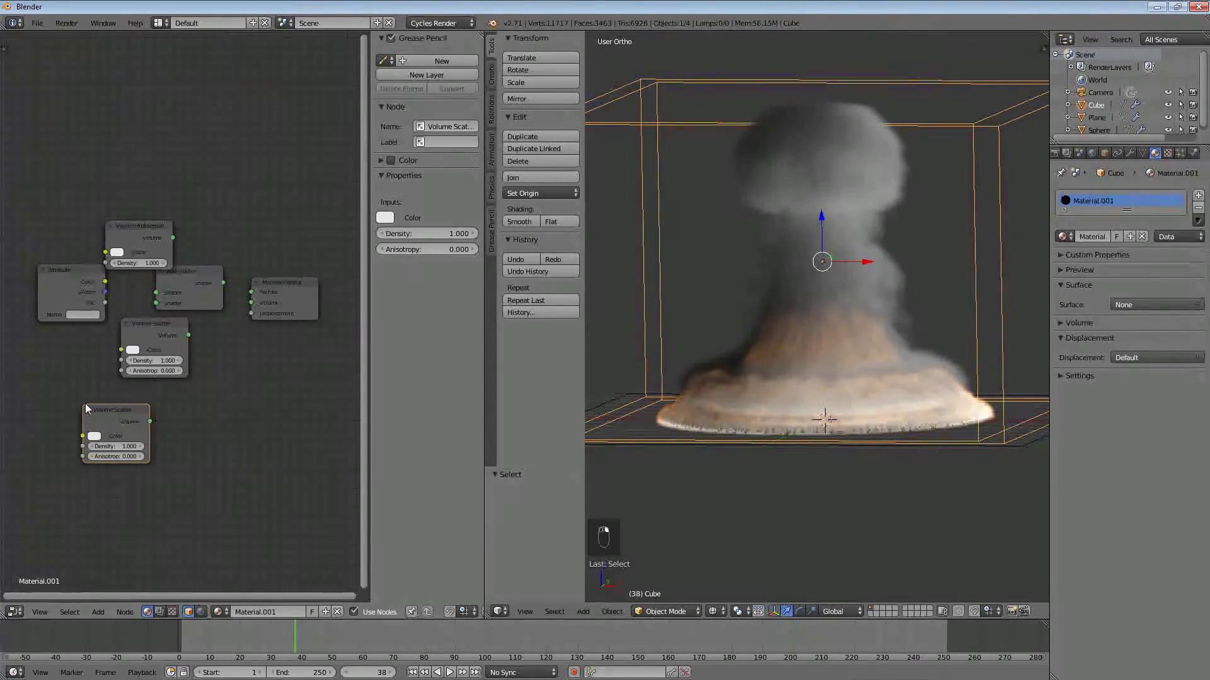
key(Delete)
Step: Spread out the Material Output, Add Shader and Volume Absorption nodes to make room for the connections
drag(205, 273, 296, 271)
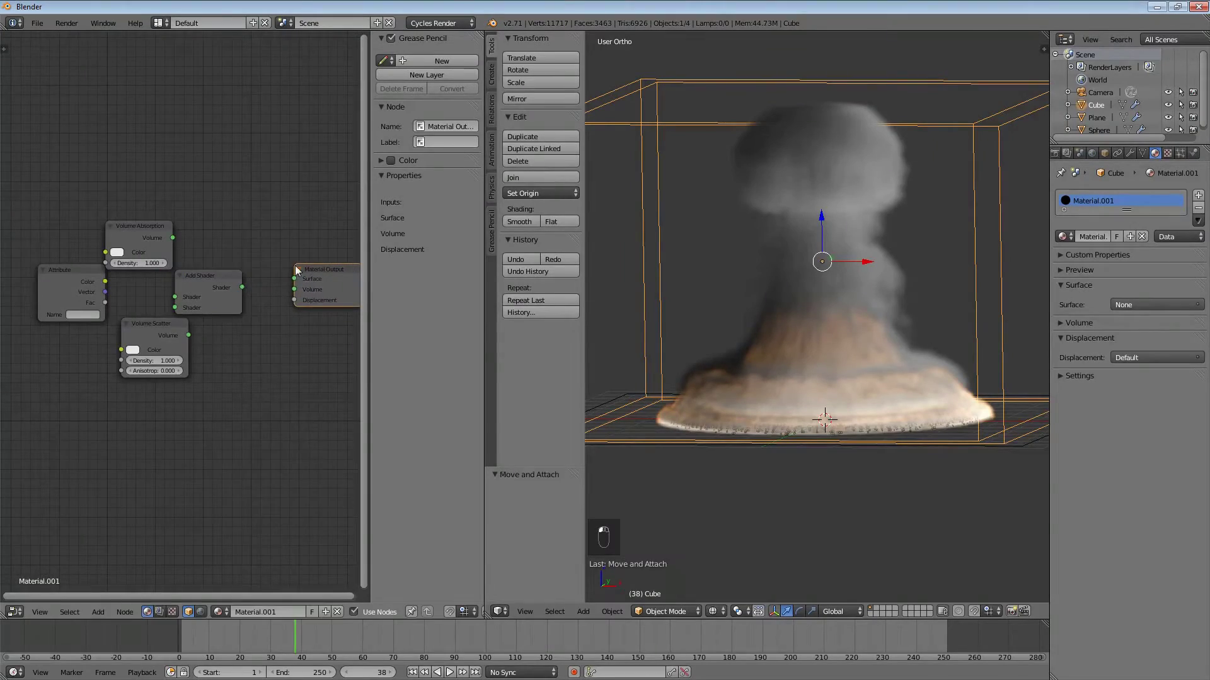
drag(218, 275, 246, 267)
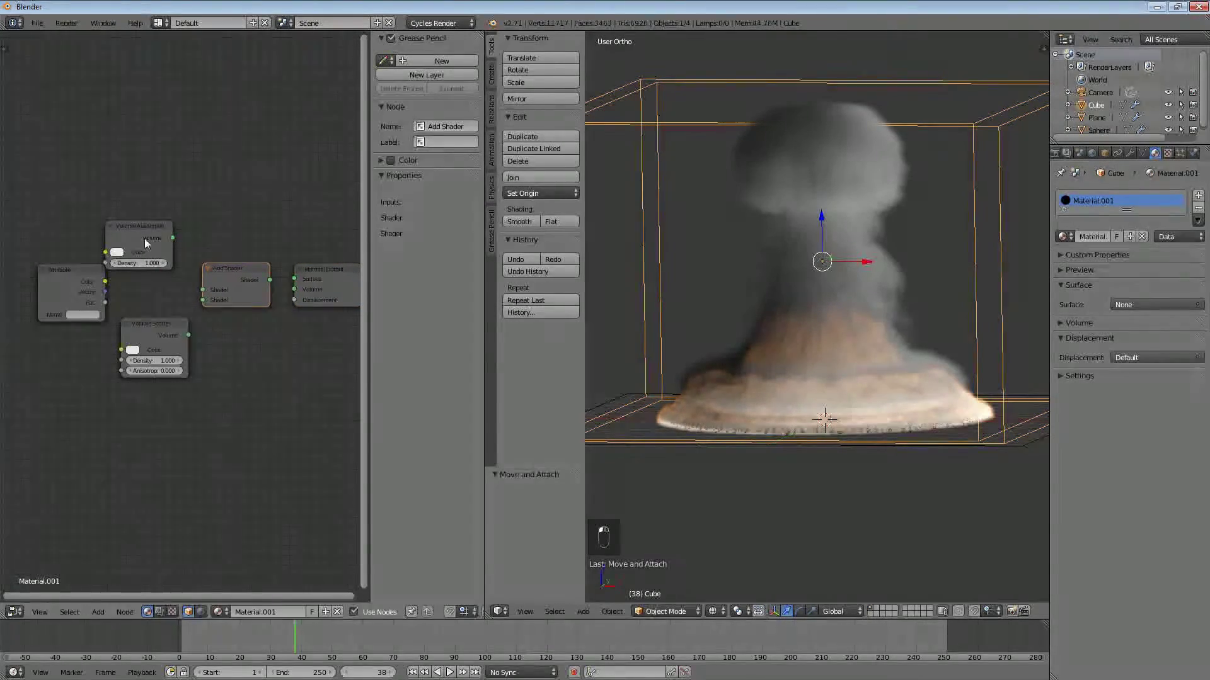
click(147, 229)
drag(147, 228, 161, 241)
Step: Connect Volume Absorption and Volume Scatter to the two Add Shader inputs, and link Add Shader to the Volume input of Material Output
drag(153, 319, 202, 300)
drag(187, 250, 202, 290)
click(252, 270)
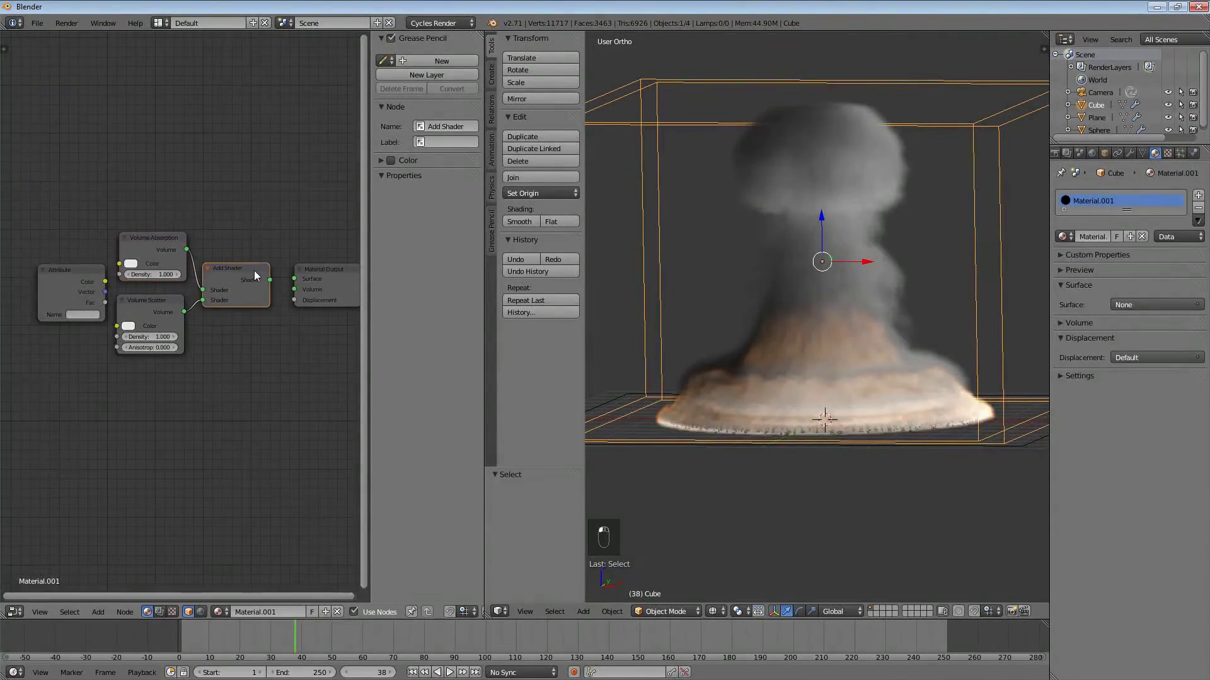
middle_drag(281, 296, 136, 297)
scroll(219, 301, up, 3)
scroll(223, 301, up, 2)
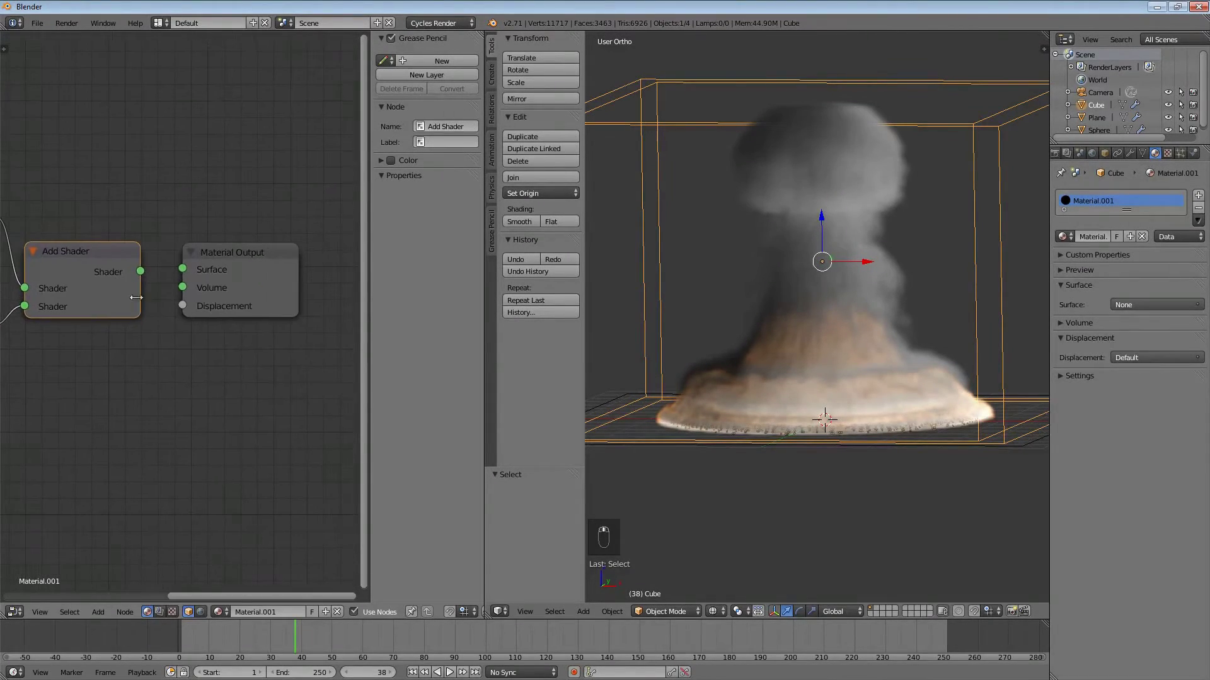
drag(141, 273, 190, 289)
Step: Render the current frame to check how the domain's volume material looks
middle_drag(114, 316, 245, 319)
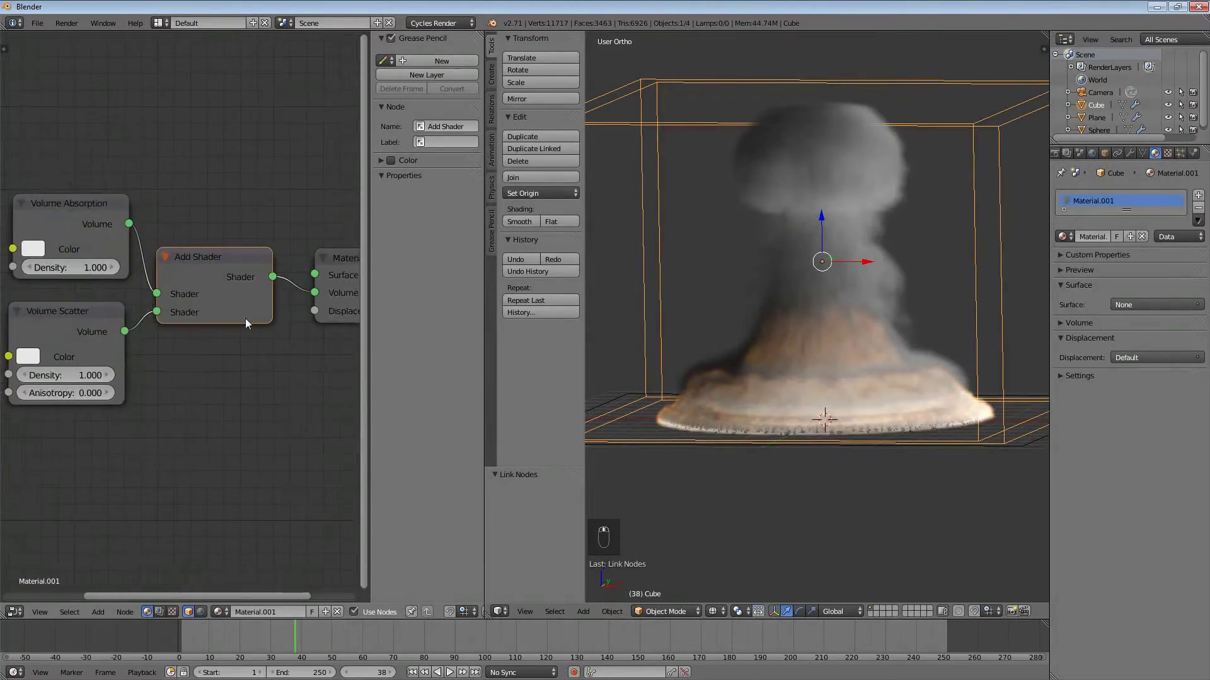
scroll(265, 329, down, 3)
middle_drag(175, 334, 213, 339)
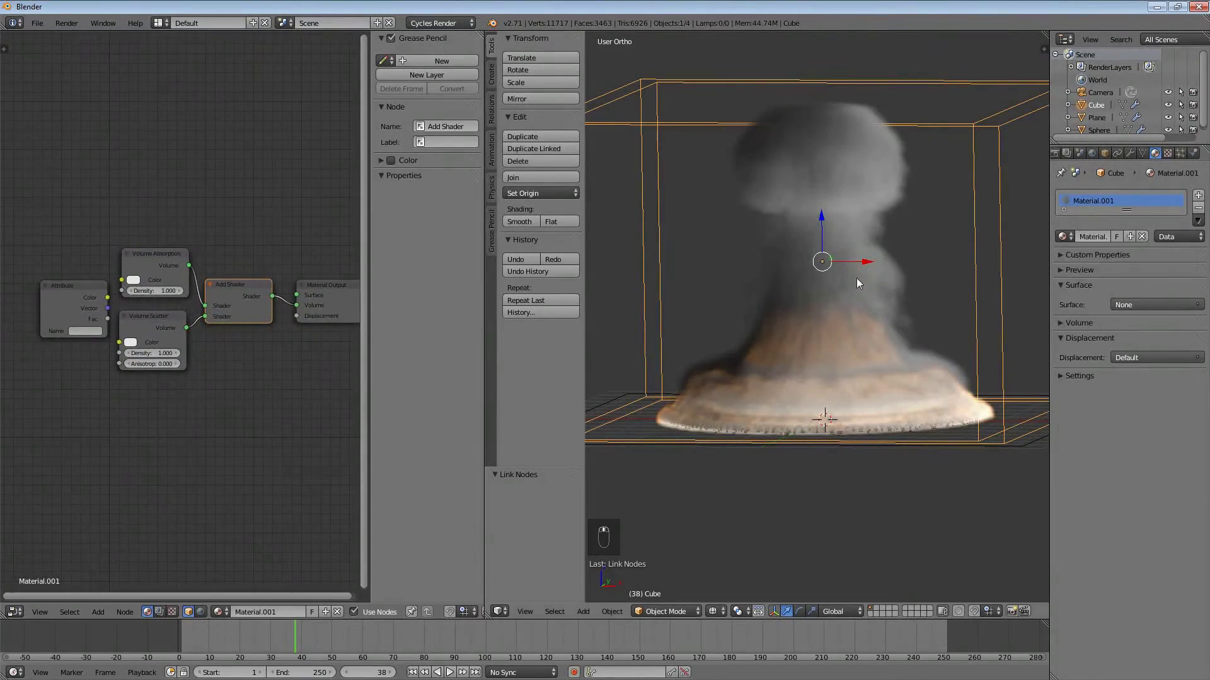
key(F12)
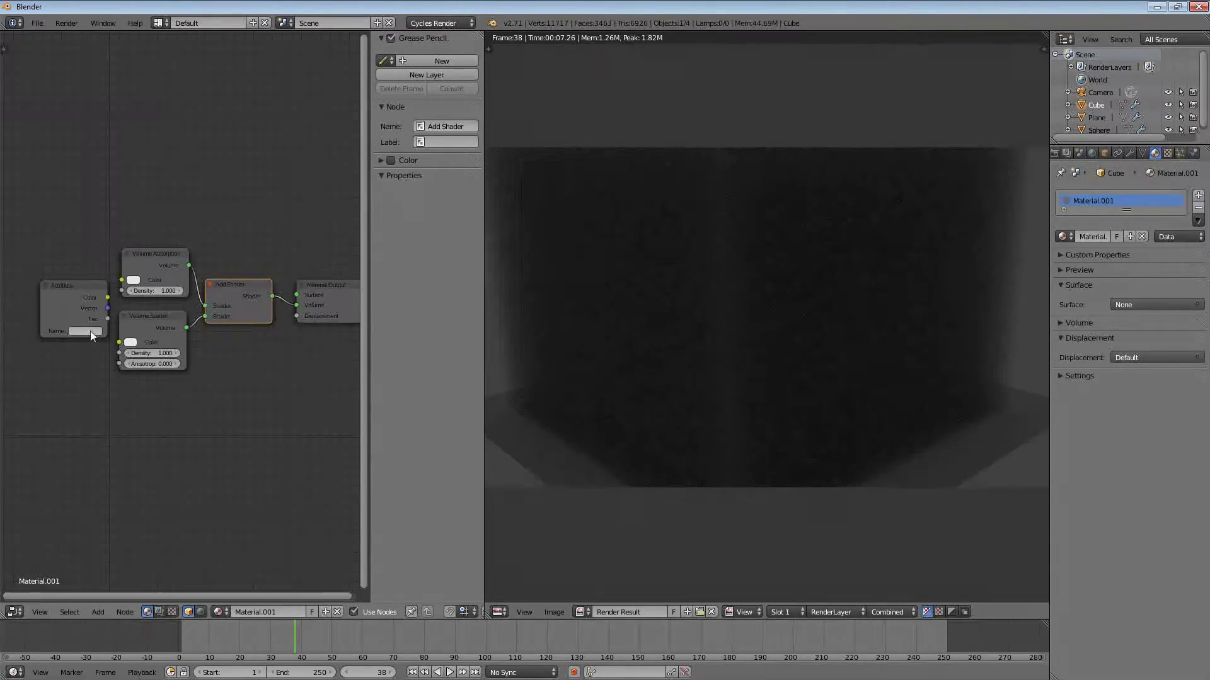
Step: Set the Attribute node's name to density
click(73, 285)
middle_drag(73, 286, 128, 277)
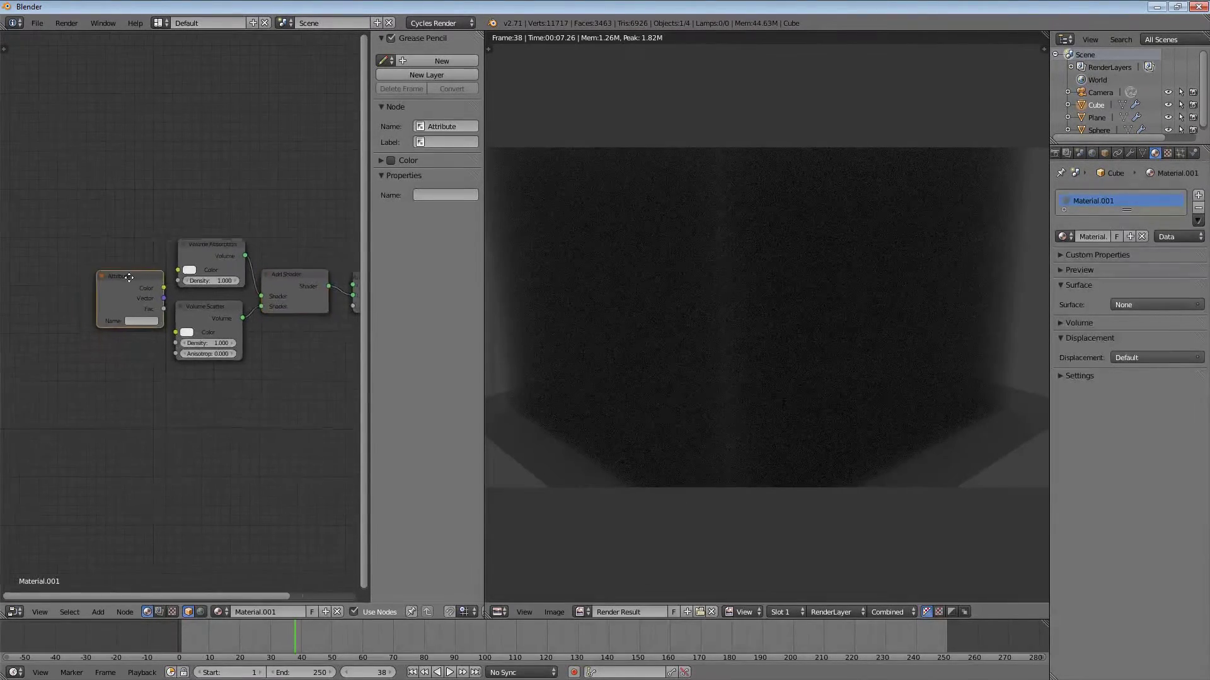
scroll(128, 277, up, 5)
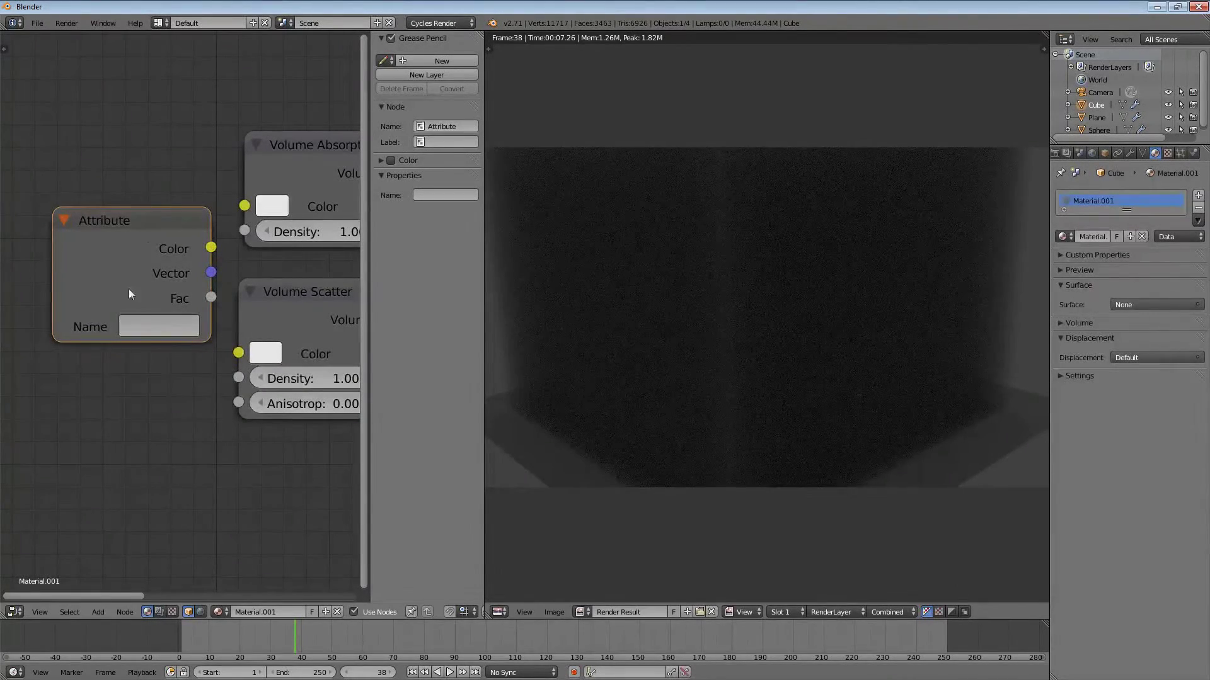
click(139, 326)
click(146, 221)
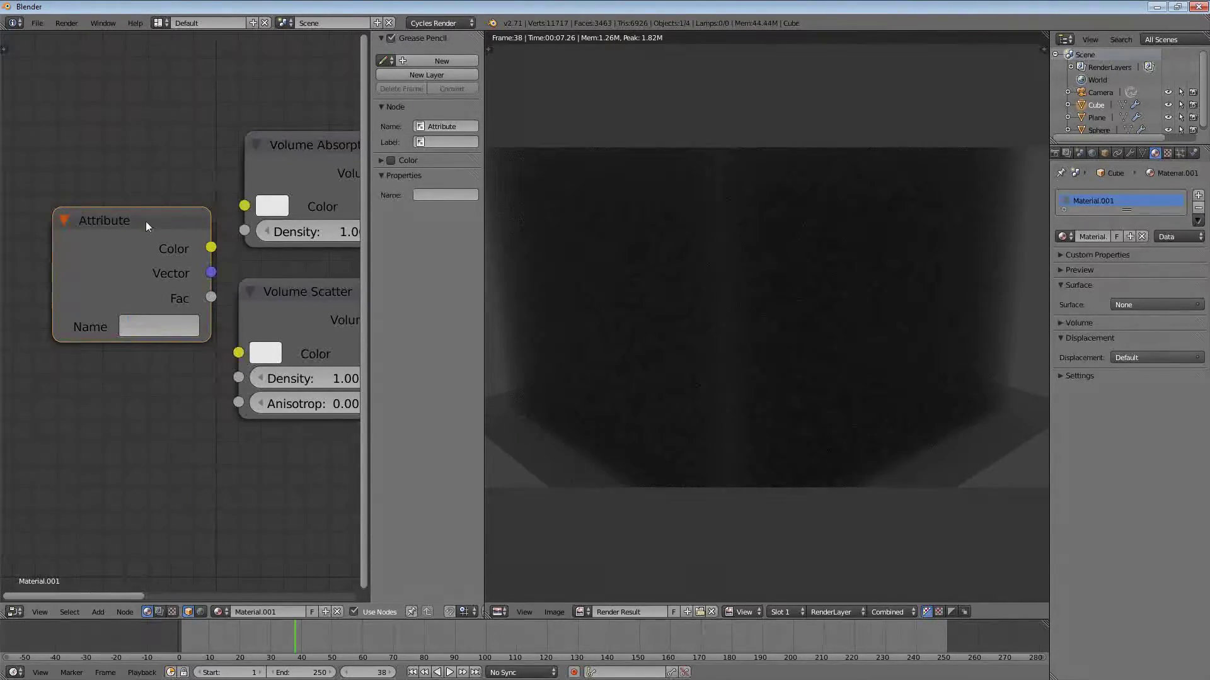
click(148, 323)
text(density)
key(BackSpace)
key(Return)
Step: Connect the Attribute node's Fac output to the Density inputs of Volume Scatter and Volume Absorption, and render the frame
scroll(177, 257, down, 3)
middle_drag(192, 259, 110, 271)
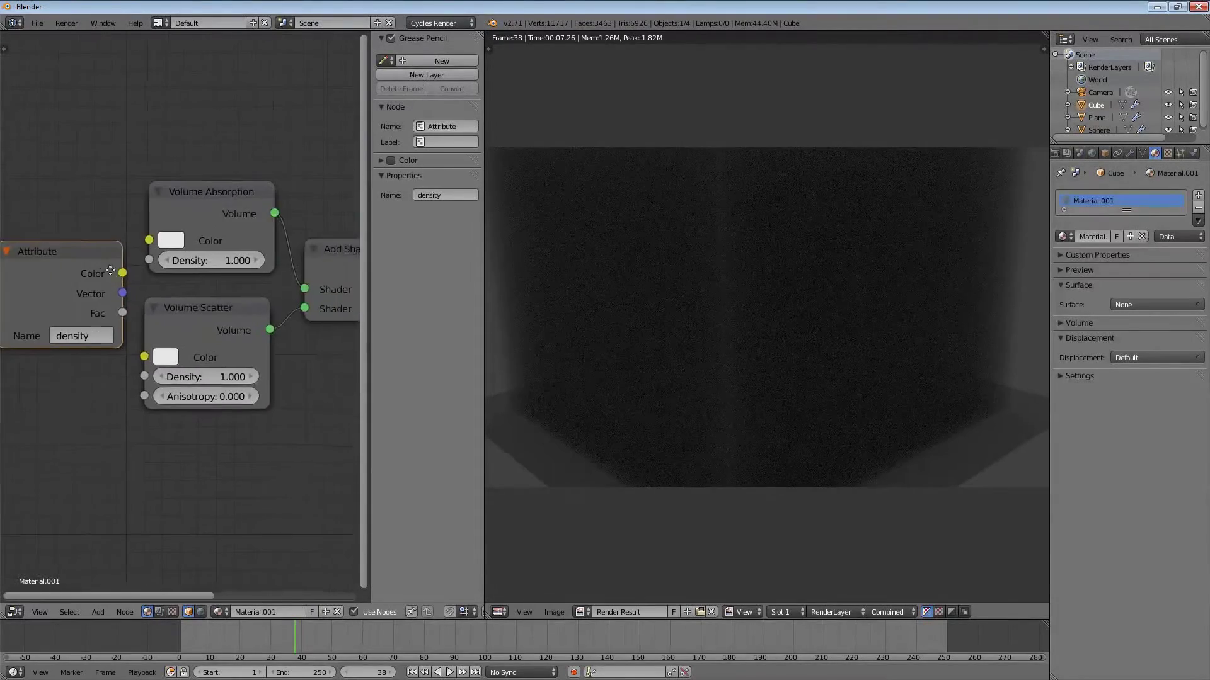
scroll(110, 270, down, 2)
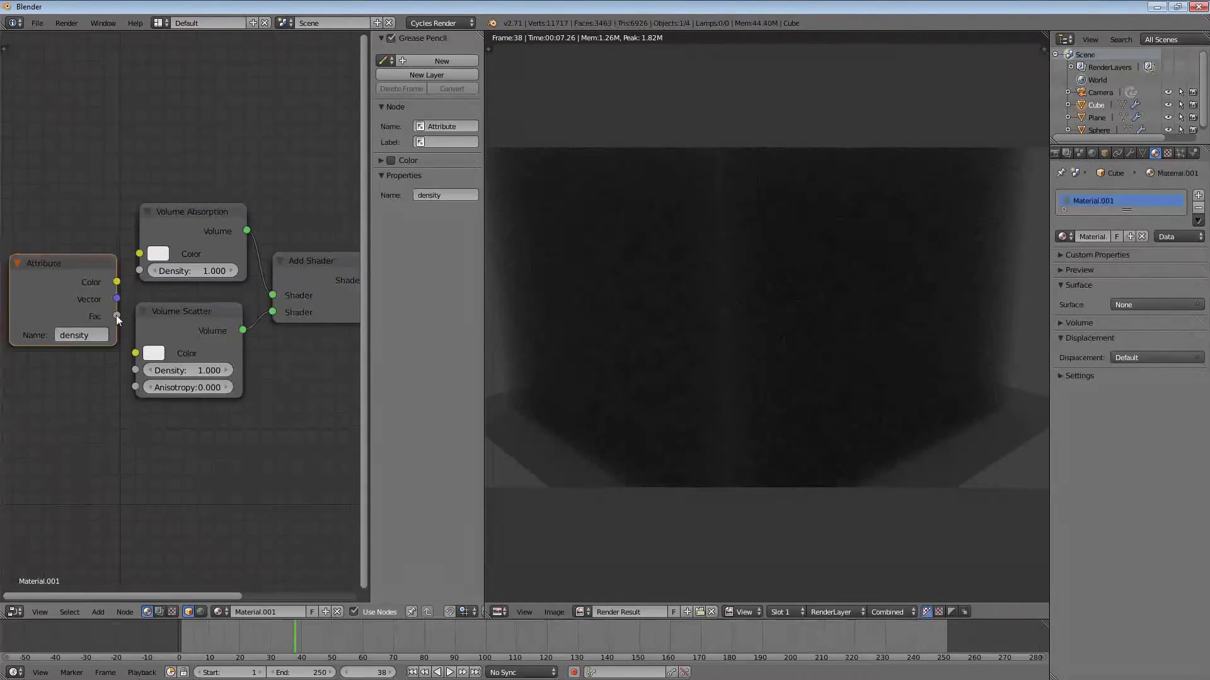
drag(116, 315, 136, 370)
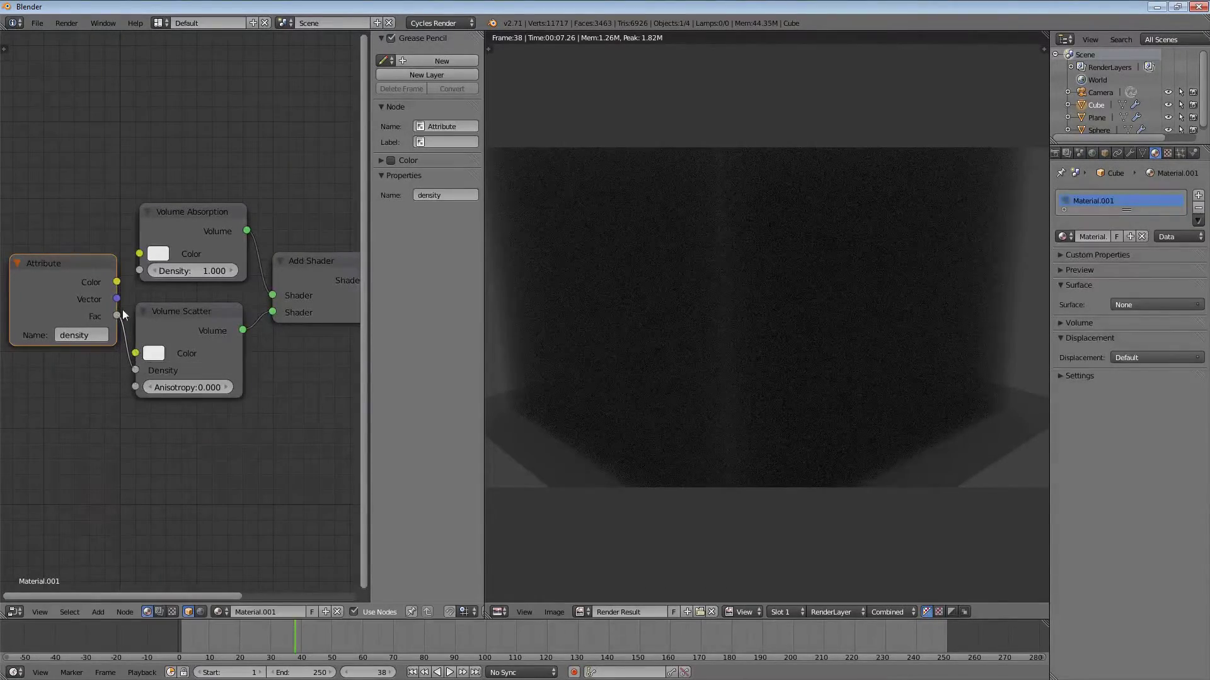
drag(116, 313, 140, 269)
middle_drag(145, 295, 126, 301)
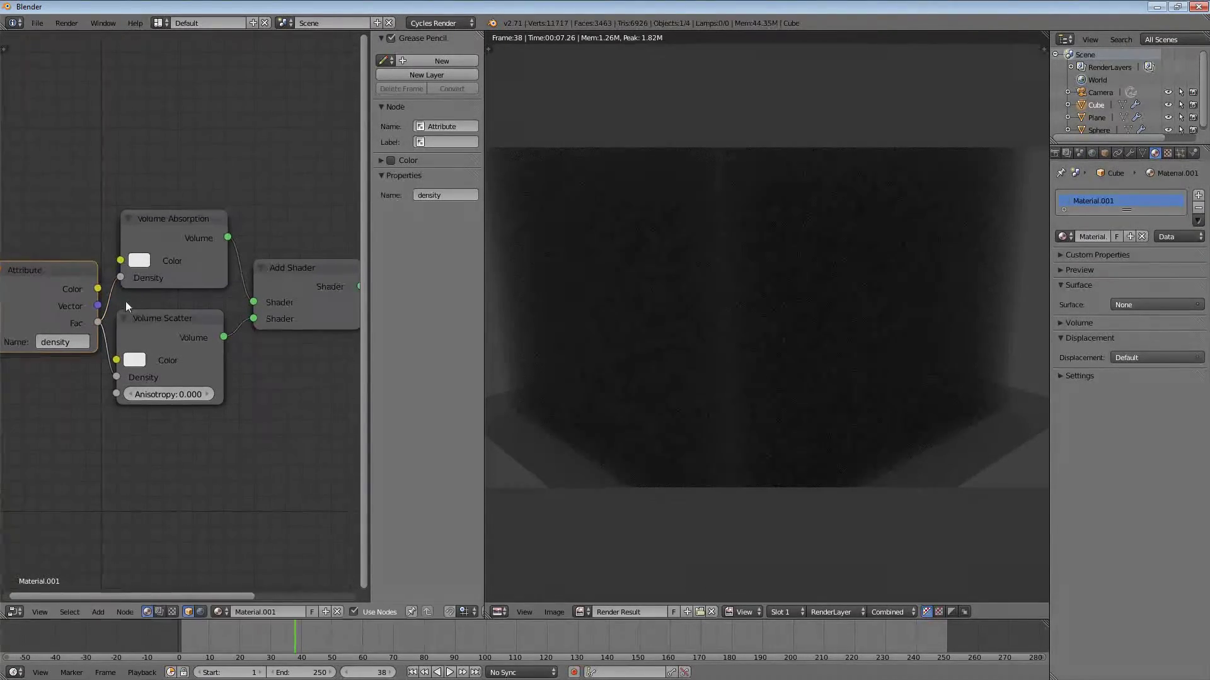
drag(74, 269, 38, 271)
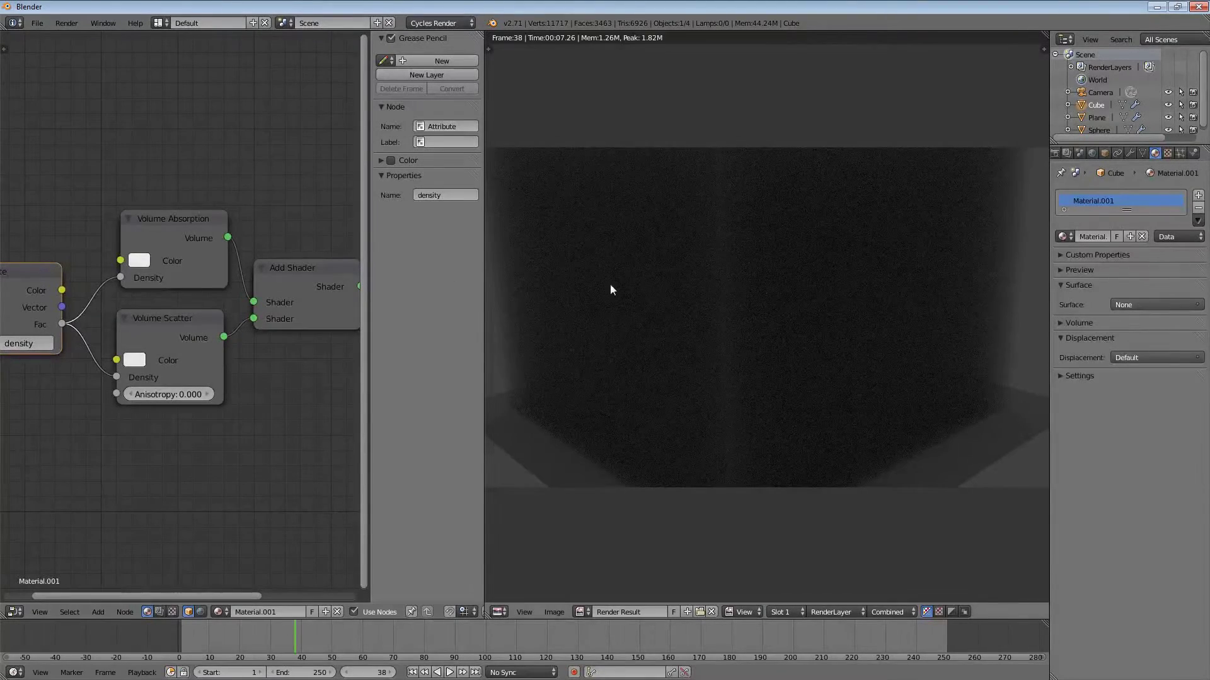
key(F12)
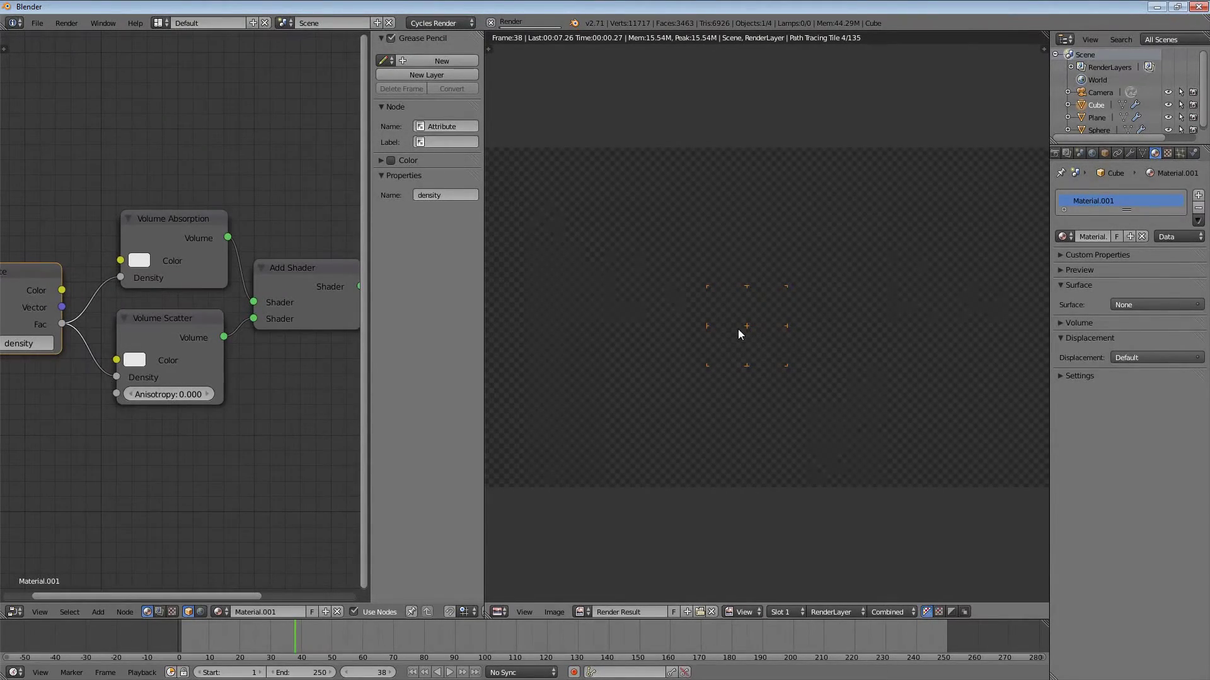
Step: Duplicate the Add Shader node and place the copy below the link between the original and Material Output
key(shift+d)
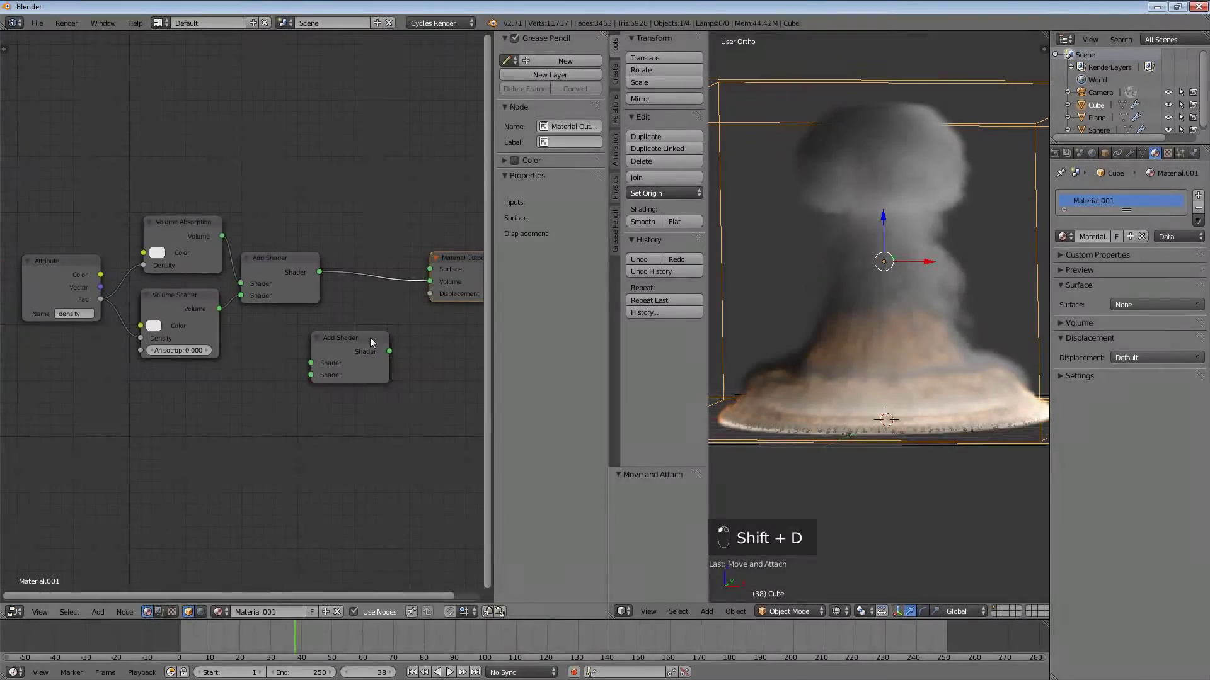
click(392, 329)
middle_drag(286, 356, 315, 337)
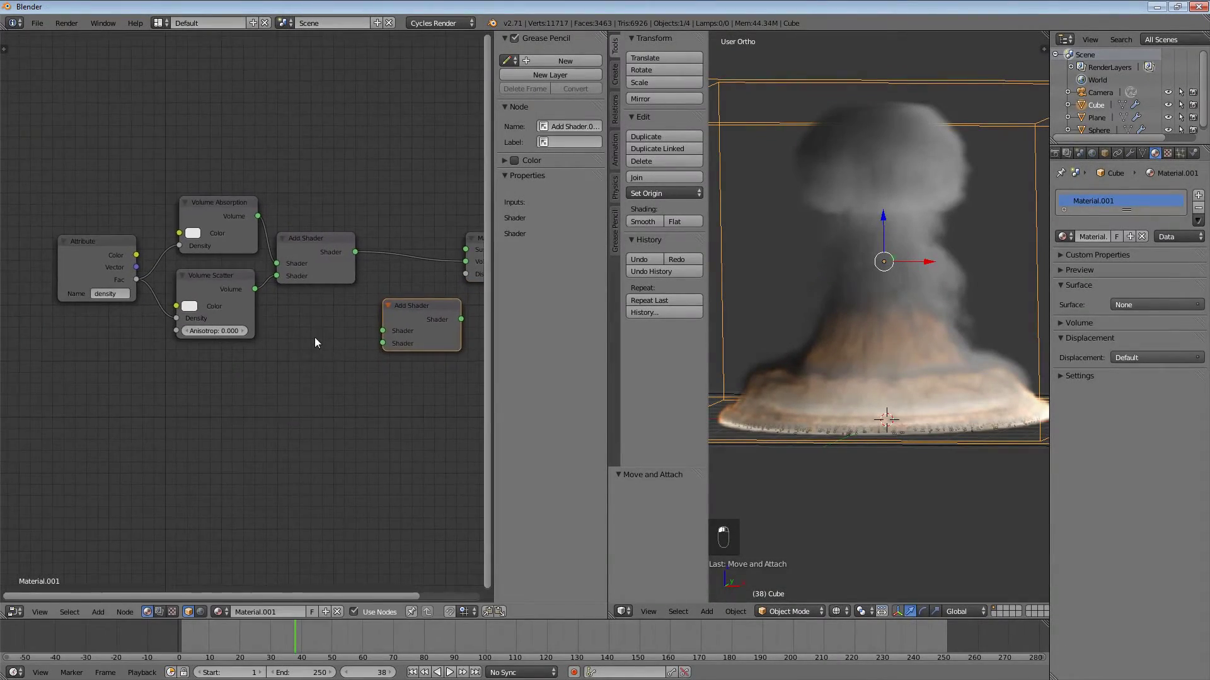
scroll(315, 338, down, 1)
Step: Duplicate the density Attribute node and place the copy below the original
key(shift+a)
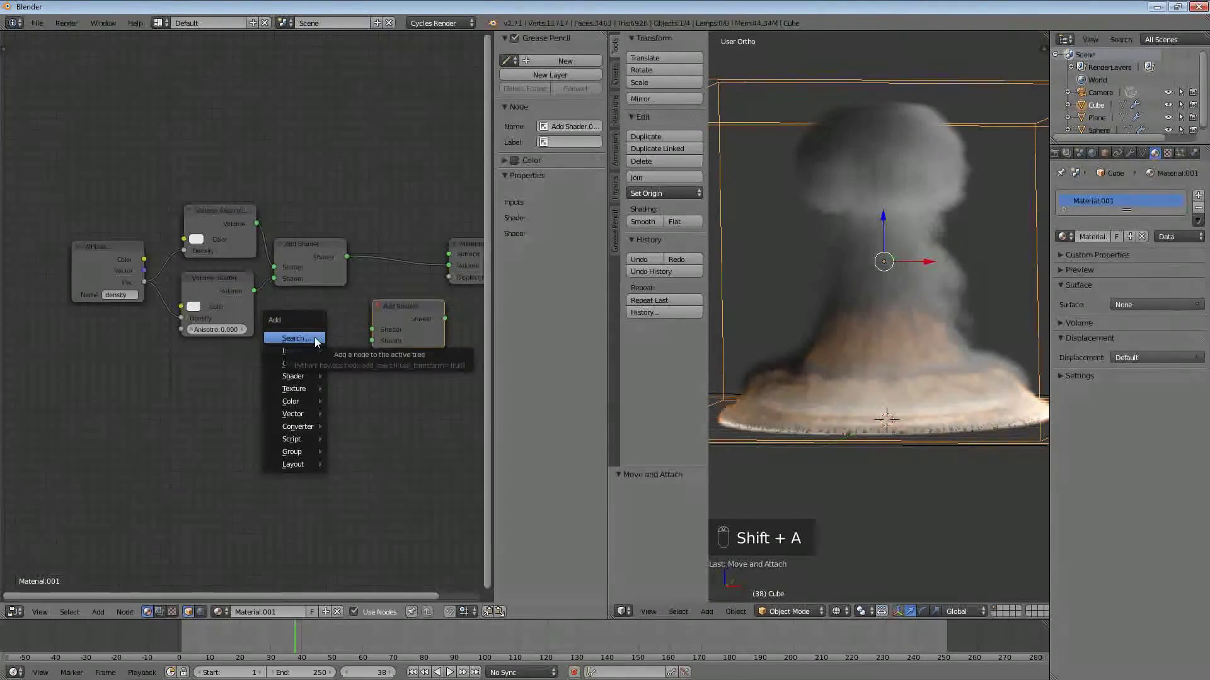
click(97, 247)
key(shift+d)
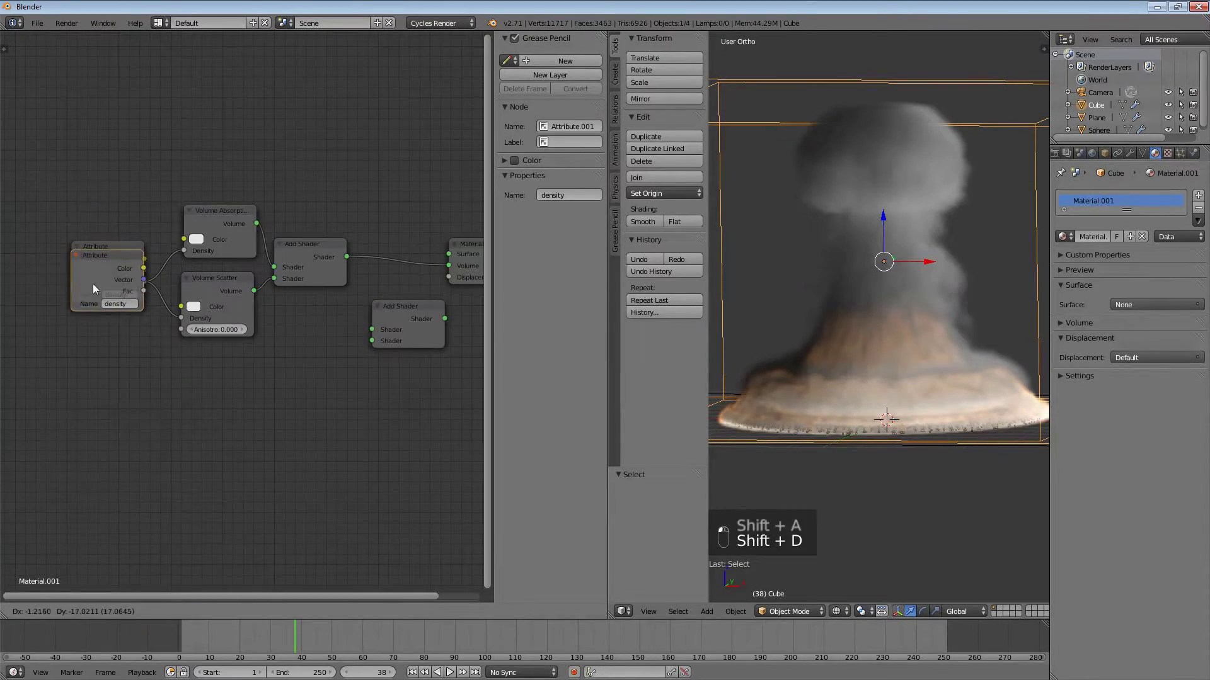
click(92, 405)
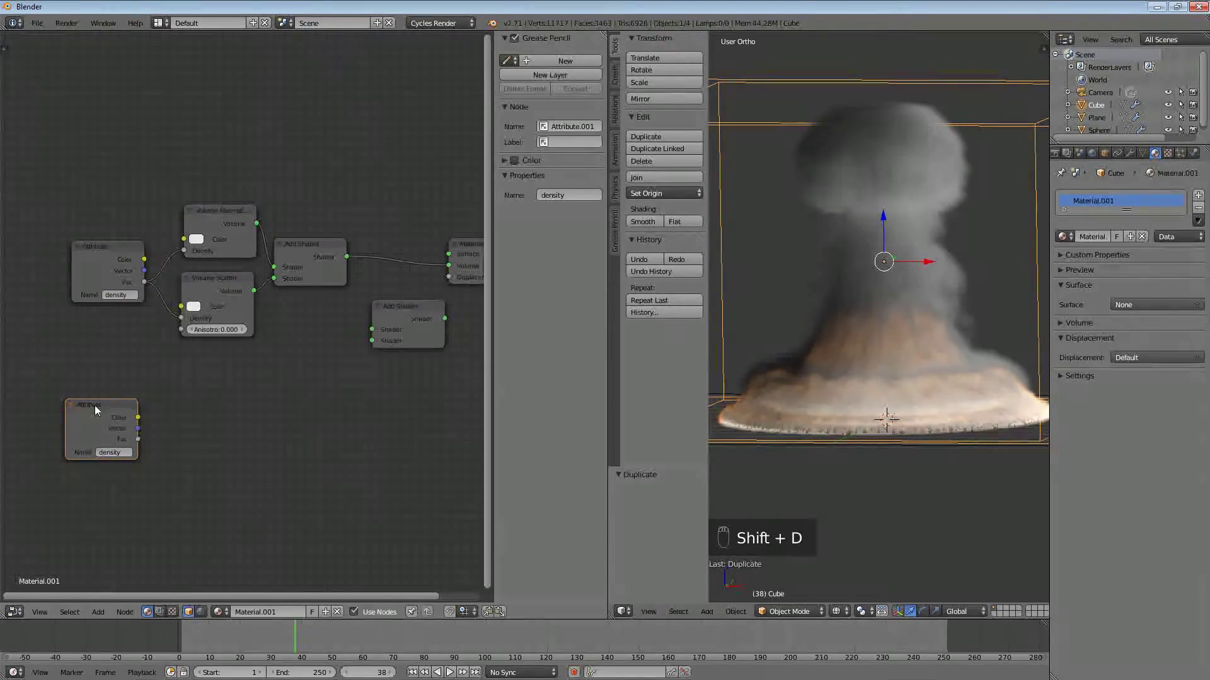
Step: Add an Emission shader node and place it between the lower Attribute node and the unconnected Add Shader node
key(shift+a)
click(274, 414)
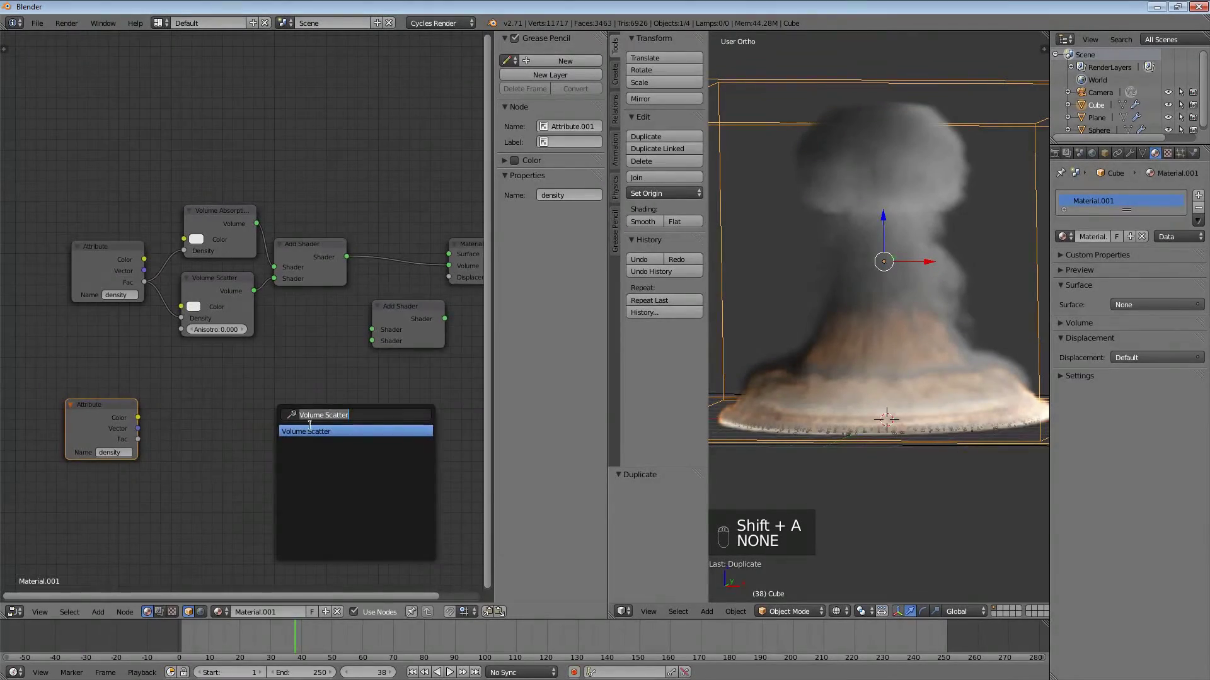
key(shift+a)
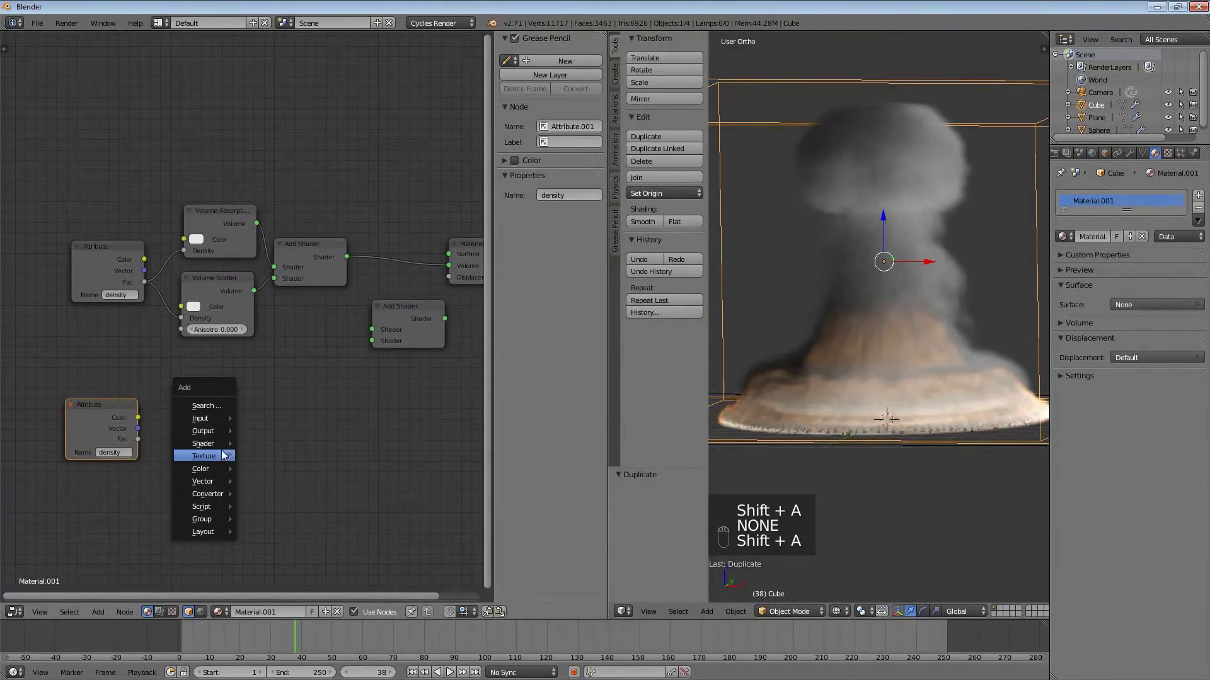
mouse_move(232, 444)
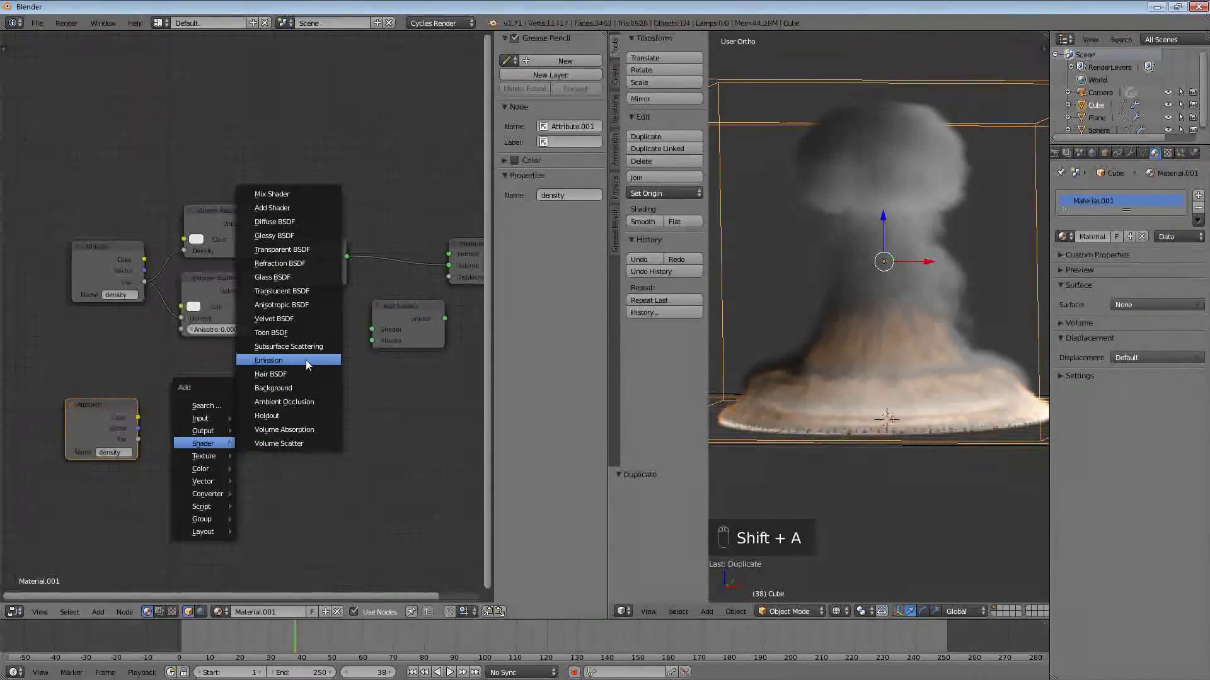
click(269, 361)
click(250, 390)
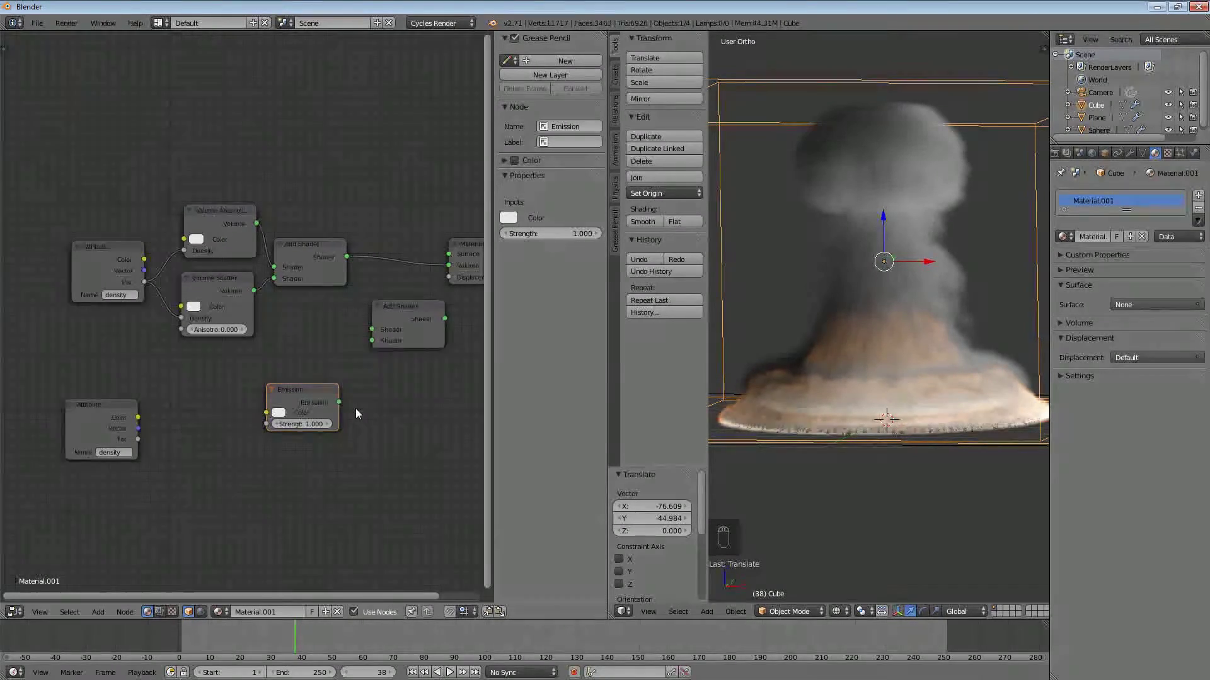
Step: Feed the first Add Shader and the Emission into the second Add Shader, and connect its output to the Material Output's Volume input
drag(339, 402, 372, 341)
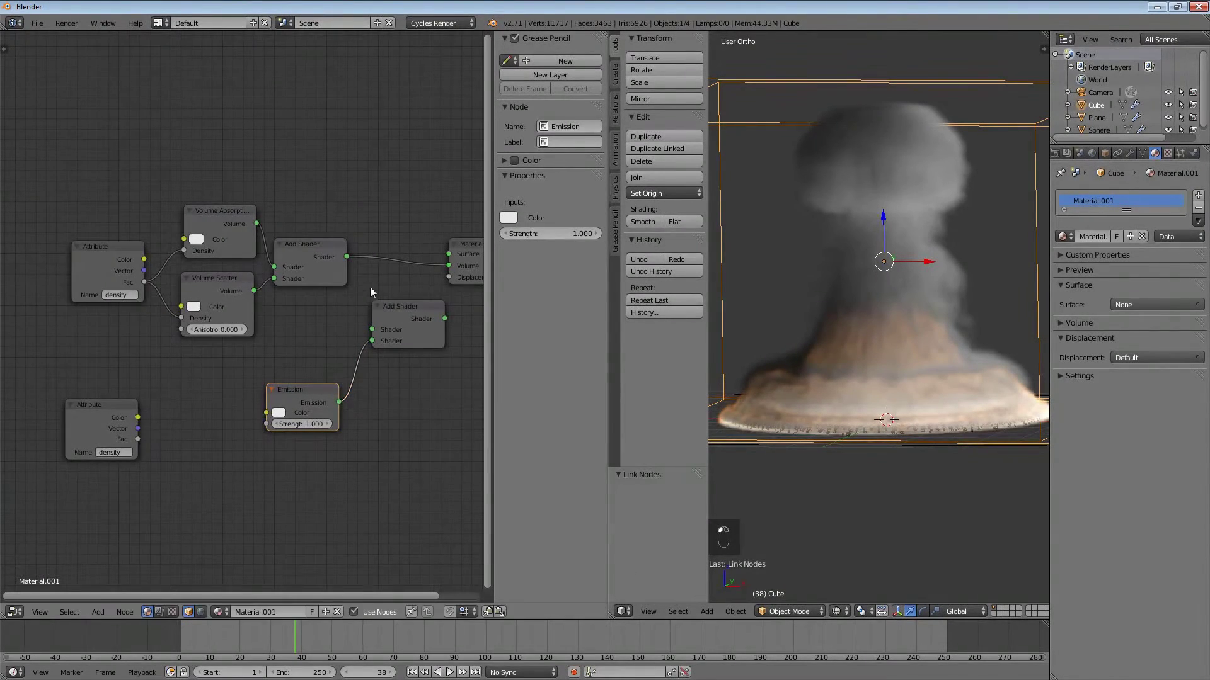
drag(347, 257, 372, 330)
drag(449, 313, 490, 246)
scroll(392, 399, down, 3)
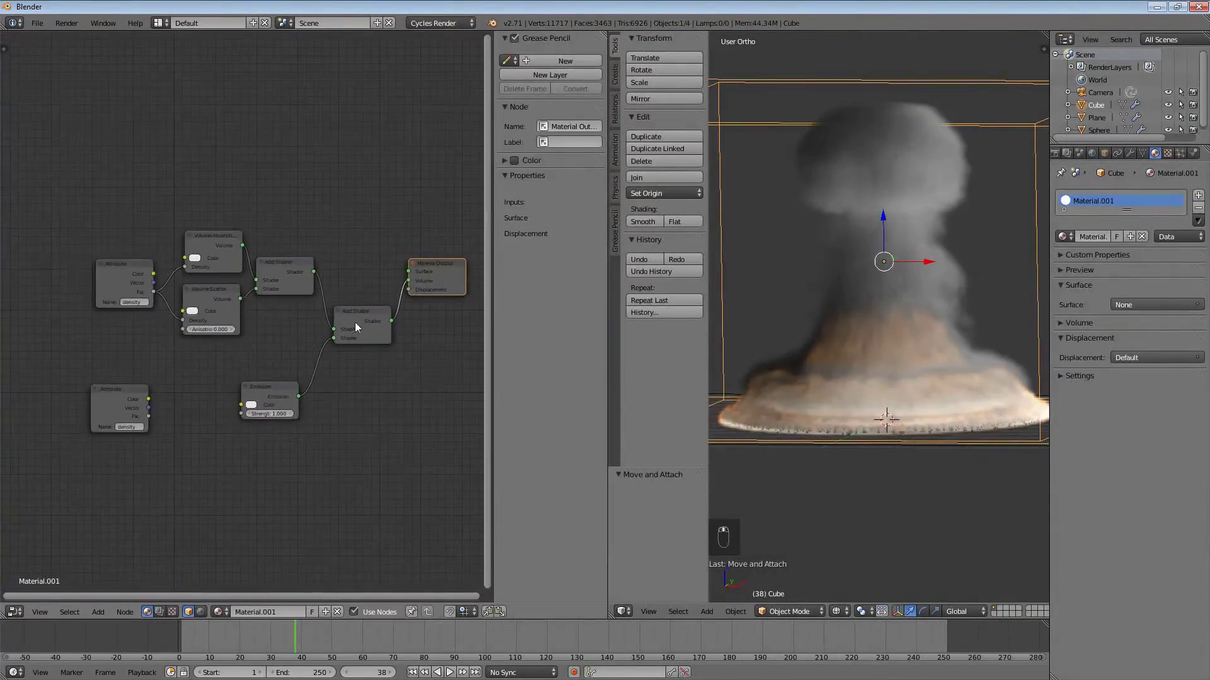
Step: Tidy the node layout by moving the second Add Shader, Emission and lower Attribute nodes slightly closer to the smoke density nodes
click(361, 305)
drag(361, 305, 358, 301)
drag(271, 386, 271, 359)
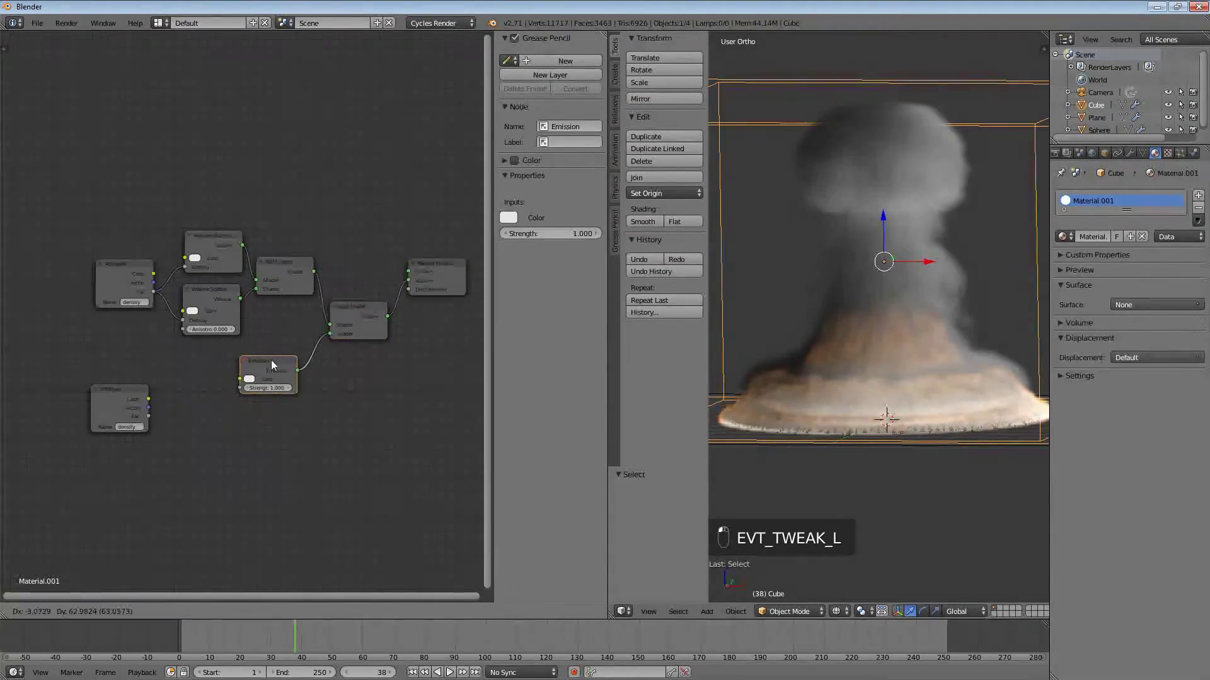
drag(110, 388, 109, 368)
scroll(157, 362, up, 3)
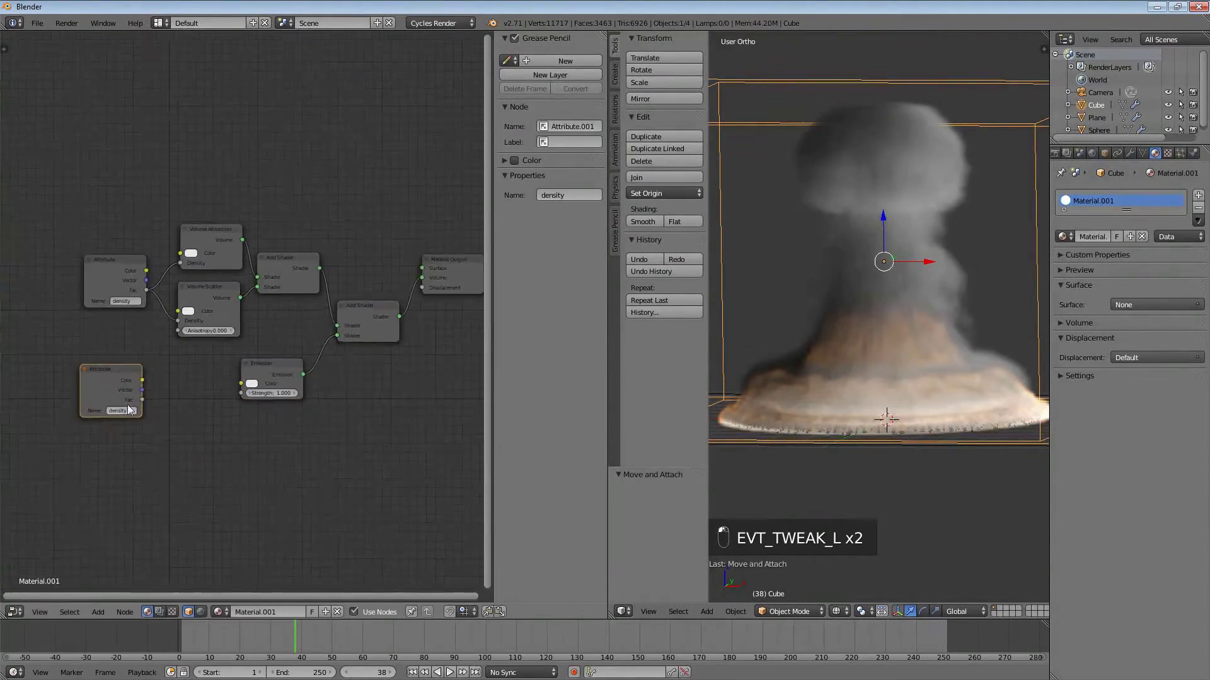
Step: Set the lower Attribute node's name to flame
middle_drag(184, 367, 308, 354)
scroll(218, 402, up, 3)
scroll(297, 360, up, 3)
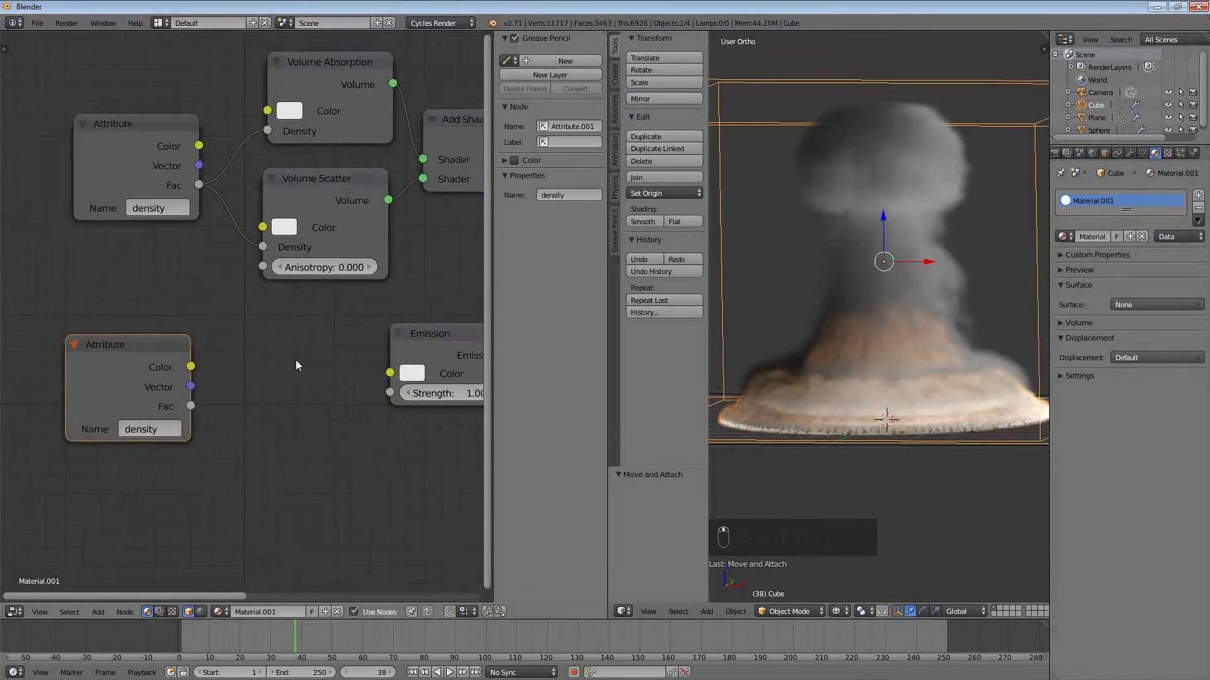
click(130, 441)
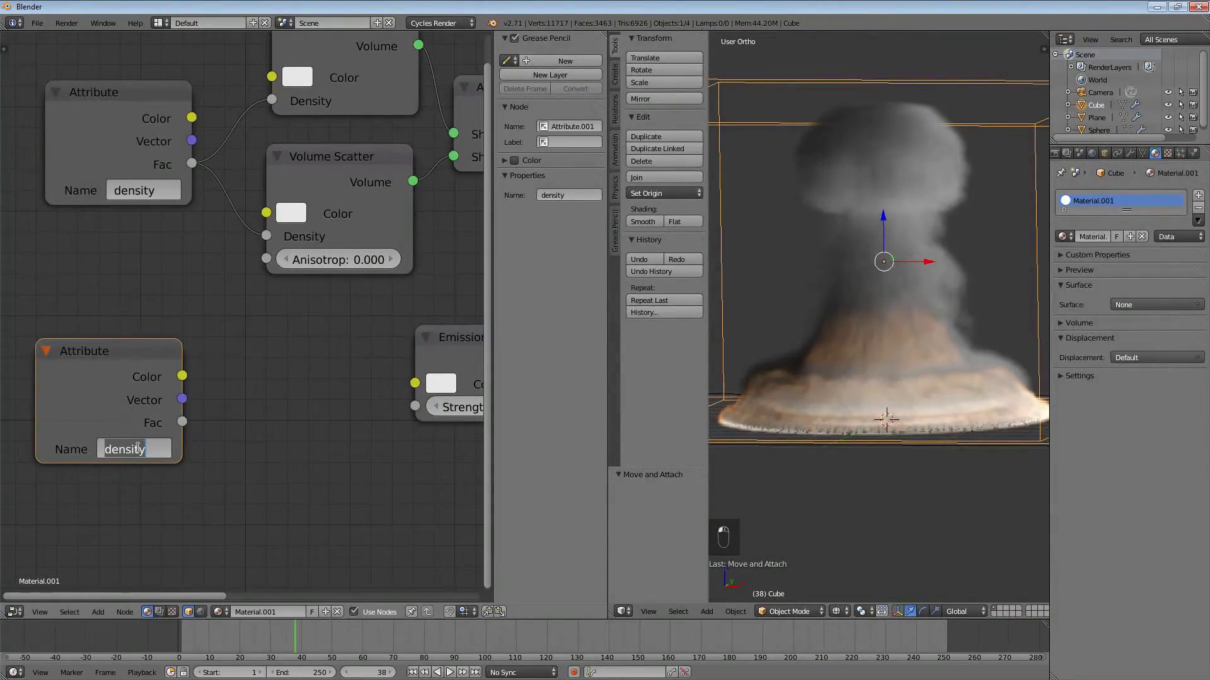
text(flame)
key(Return)
scroll(353, 394, down, 2)
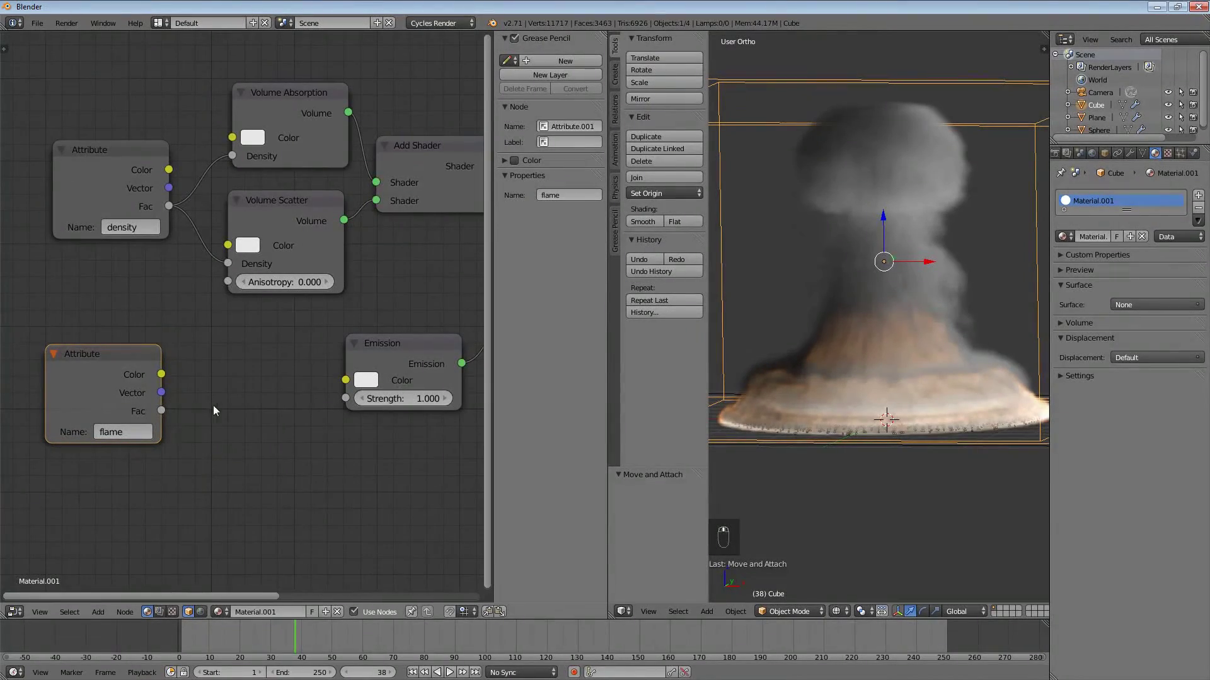
Step: Connect the flame Attribute's Fac output to the Emission node's Color input and render the frame
drag(162, 410, 345, 381)
scroll(344, 392, down, 2)
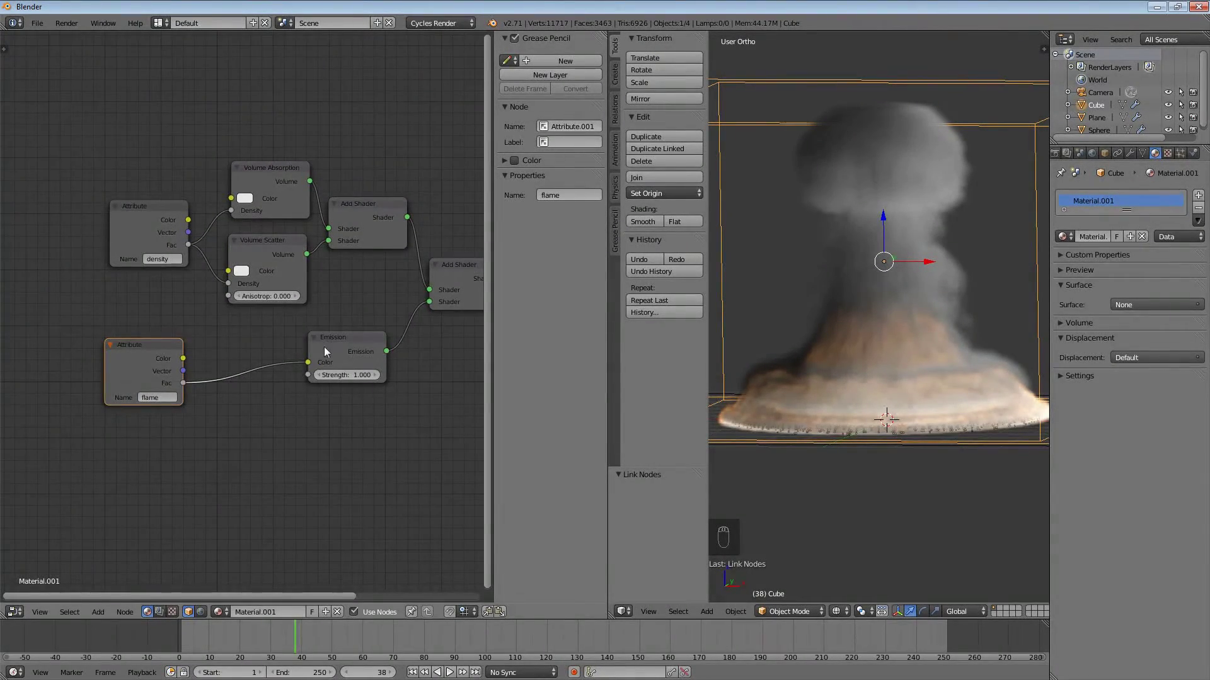
scroll(402, 292, down, 2)
middle_drag(363, 300, 339, 327)
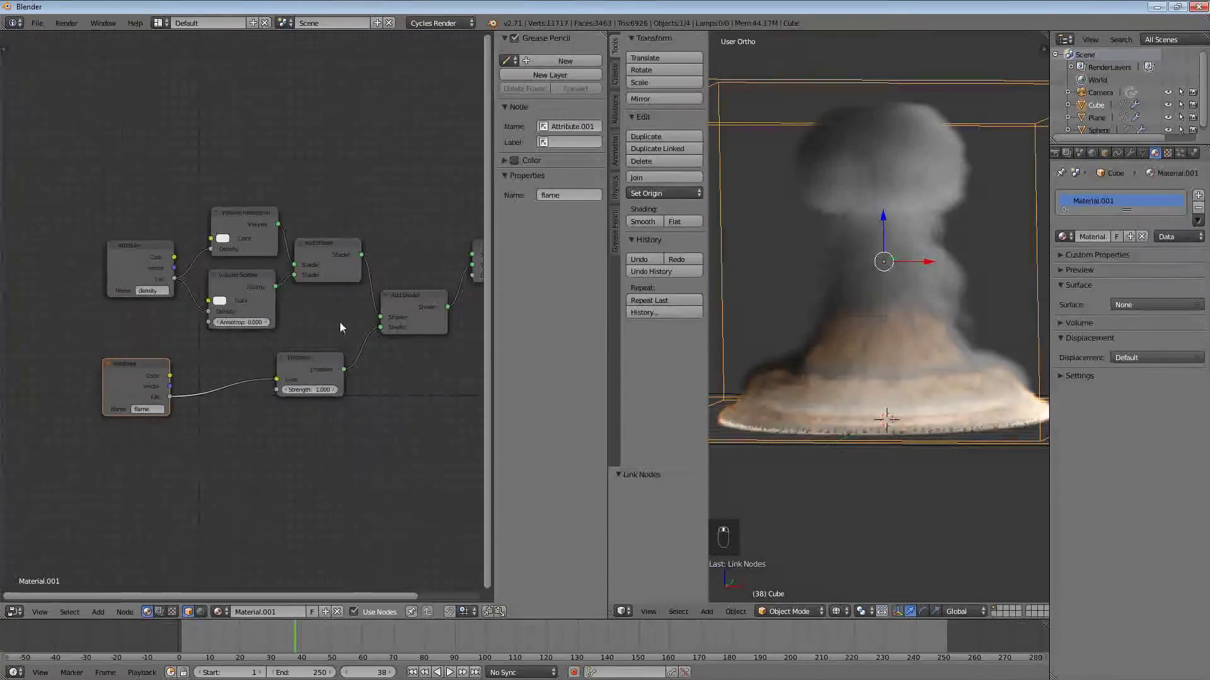
scroll(308, 363, up, 2)
scroll(296, 378, up, 3)
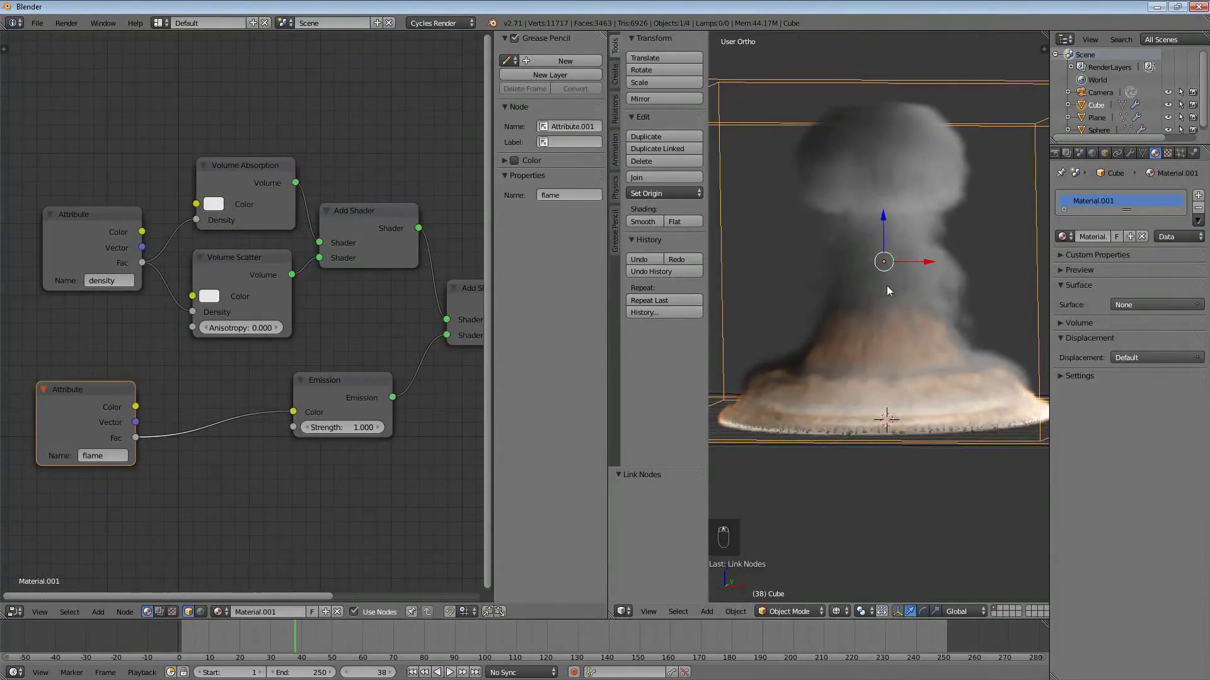
key(F12)
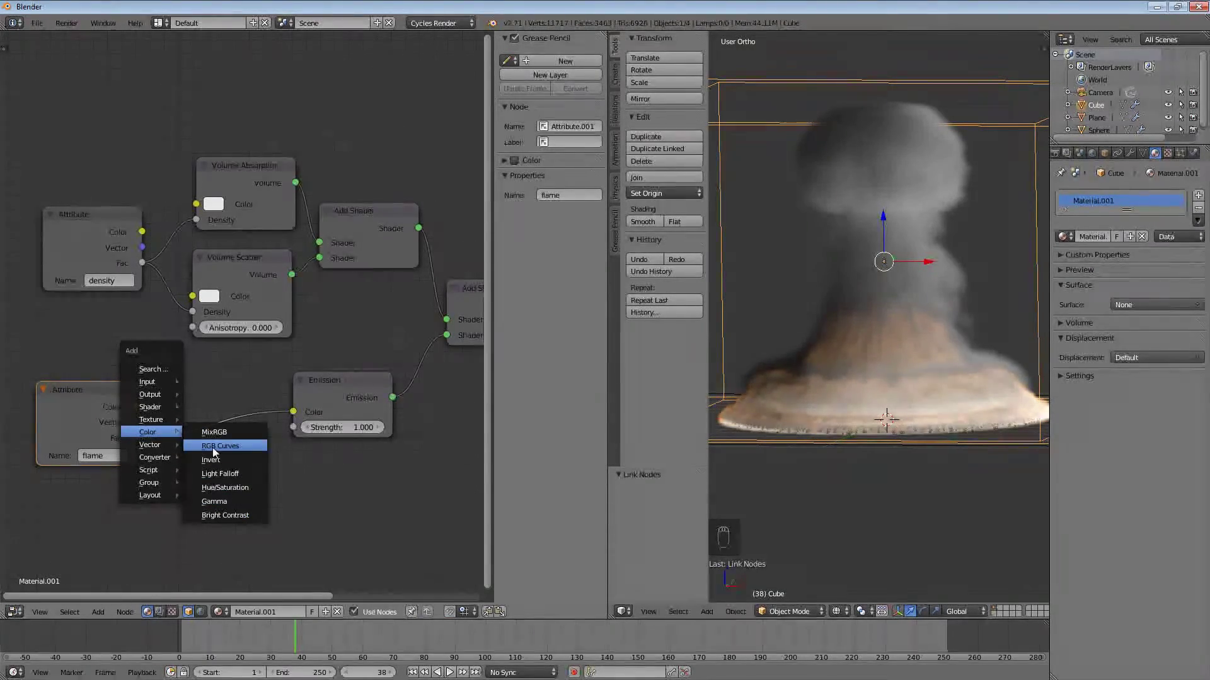
Step: Try to add an RGB Curves node between the flame Attribute and Emission nodes
mouse_move(161, 445)
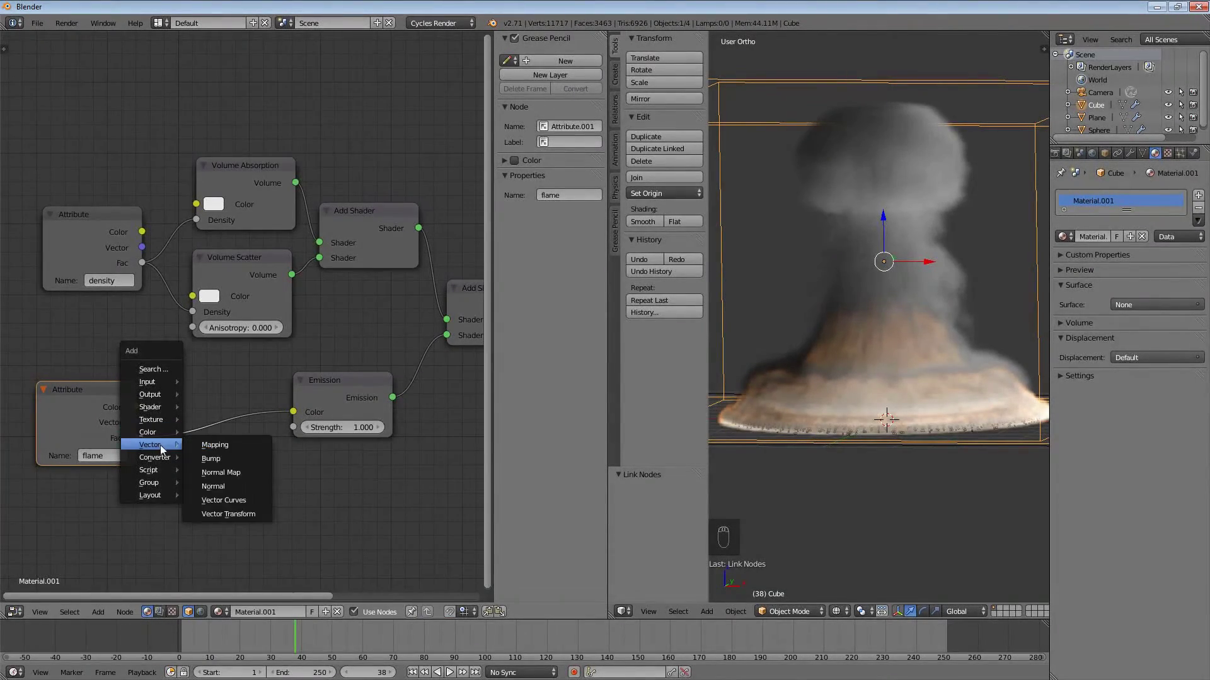
click(161, 370)
text(rg)
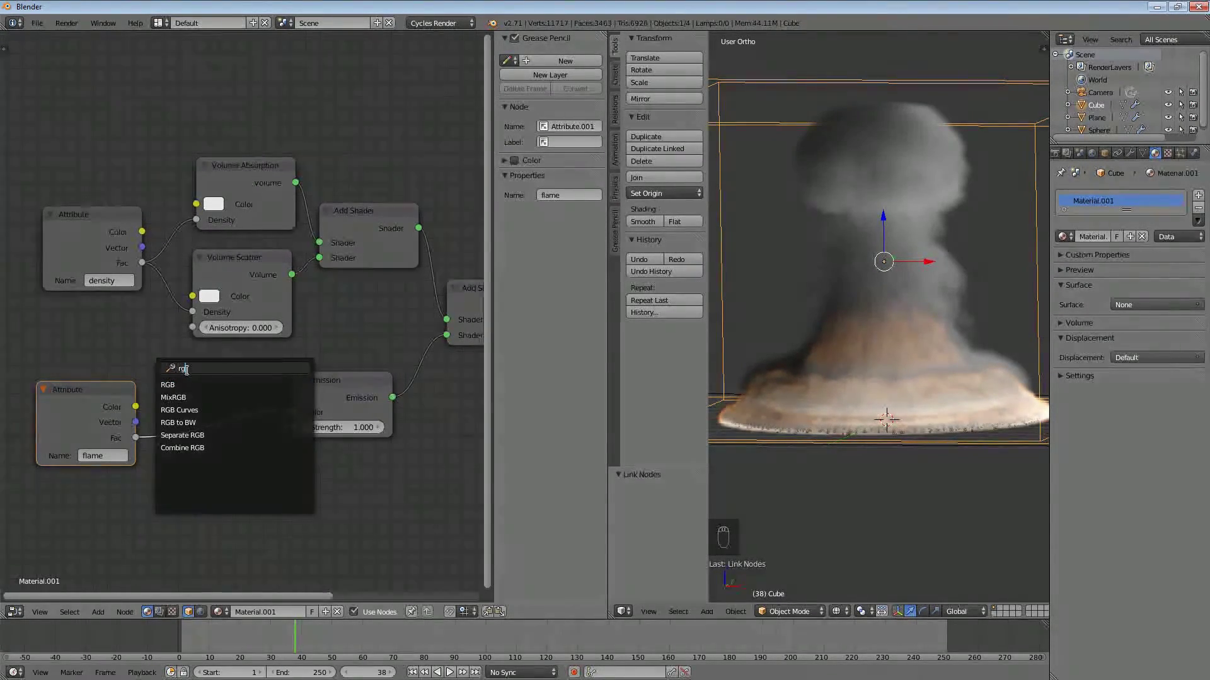
text(b)
click(200, 410)
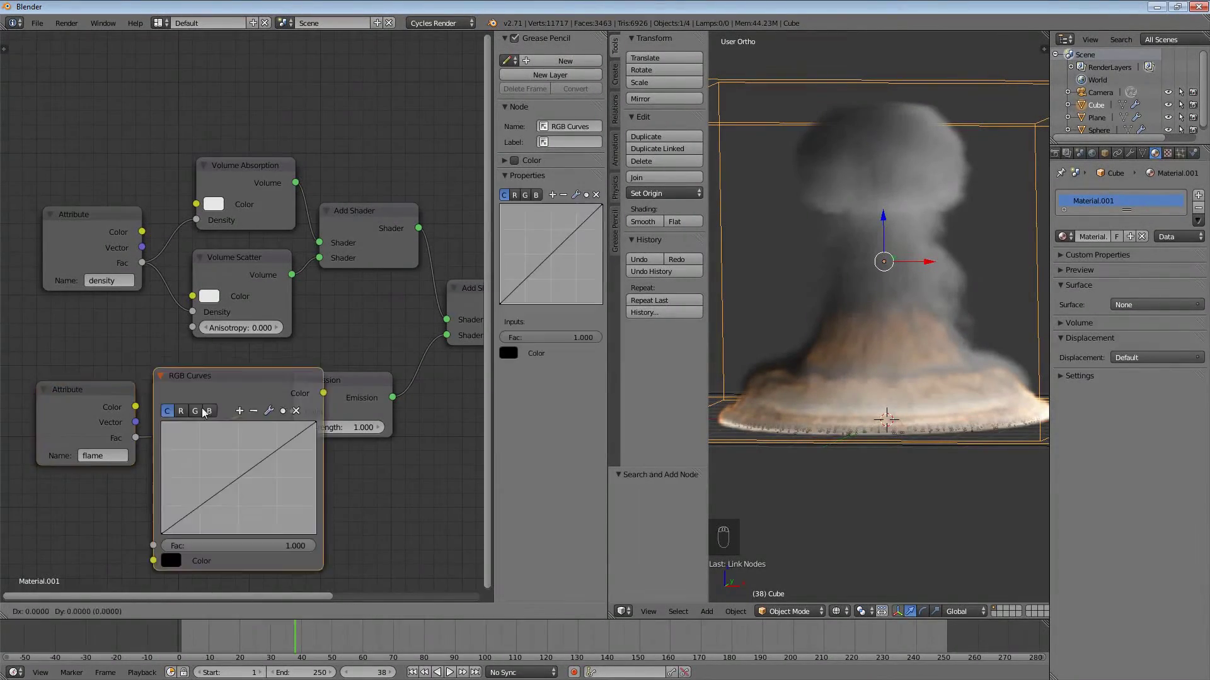
right_click(209, 496)
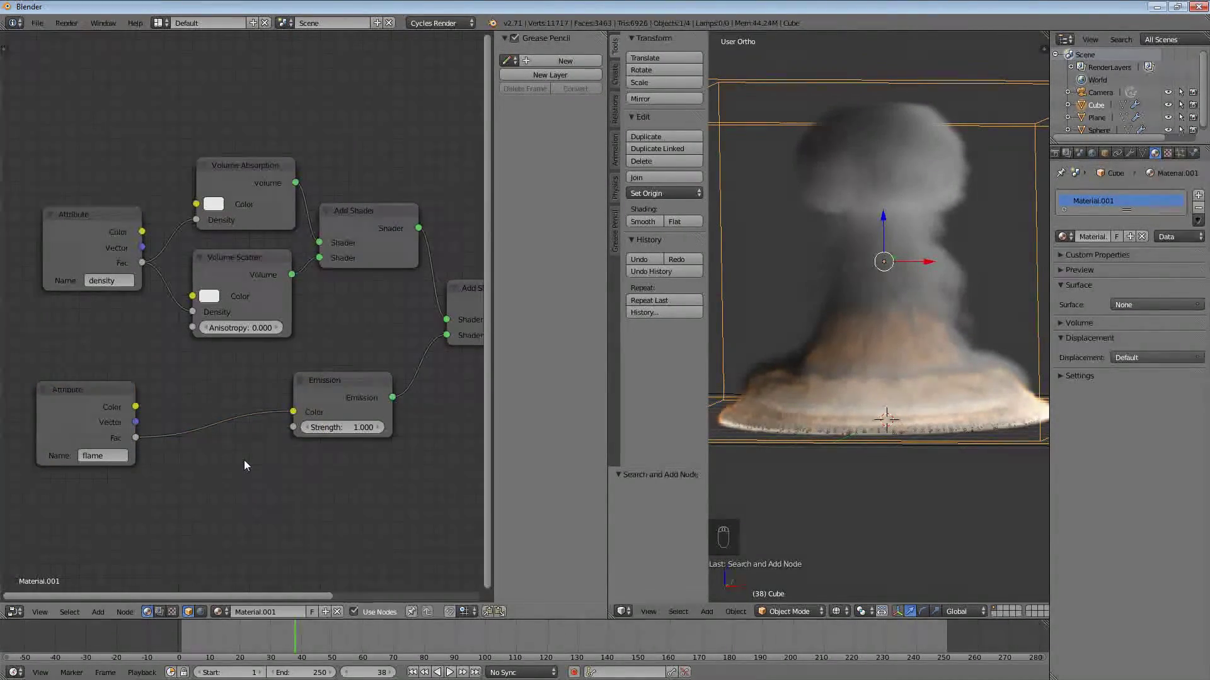
key(shift+a)
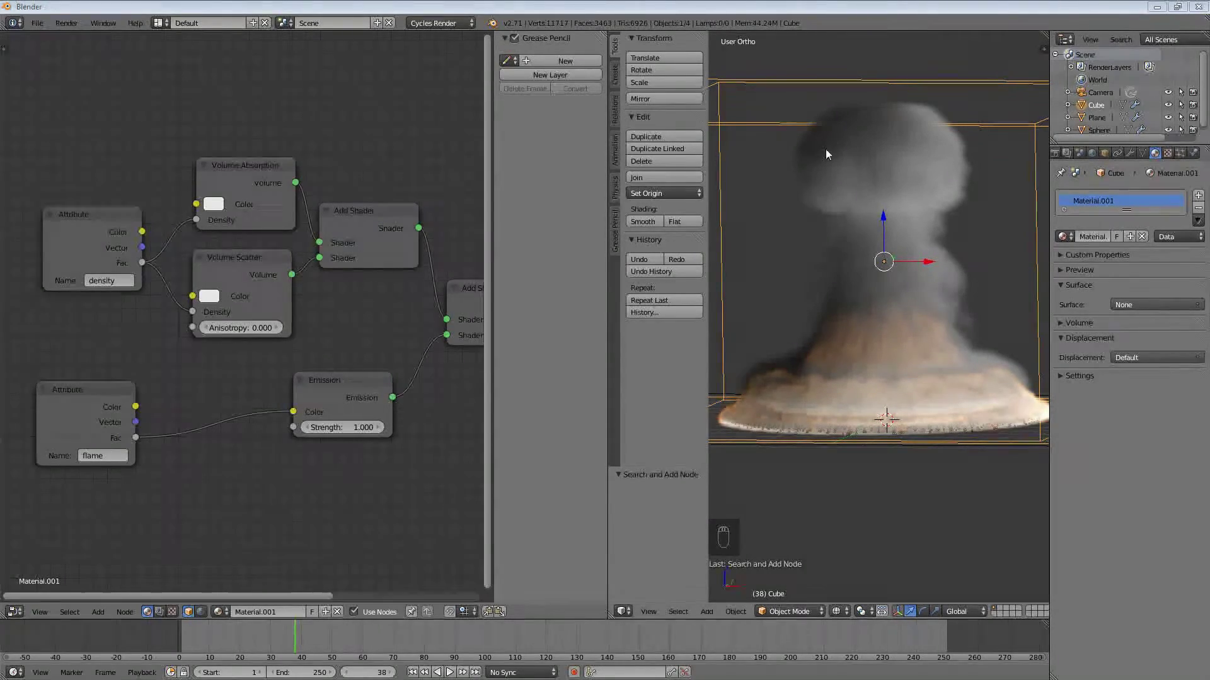
key(shift+a)
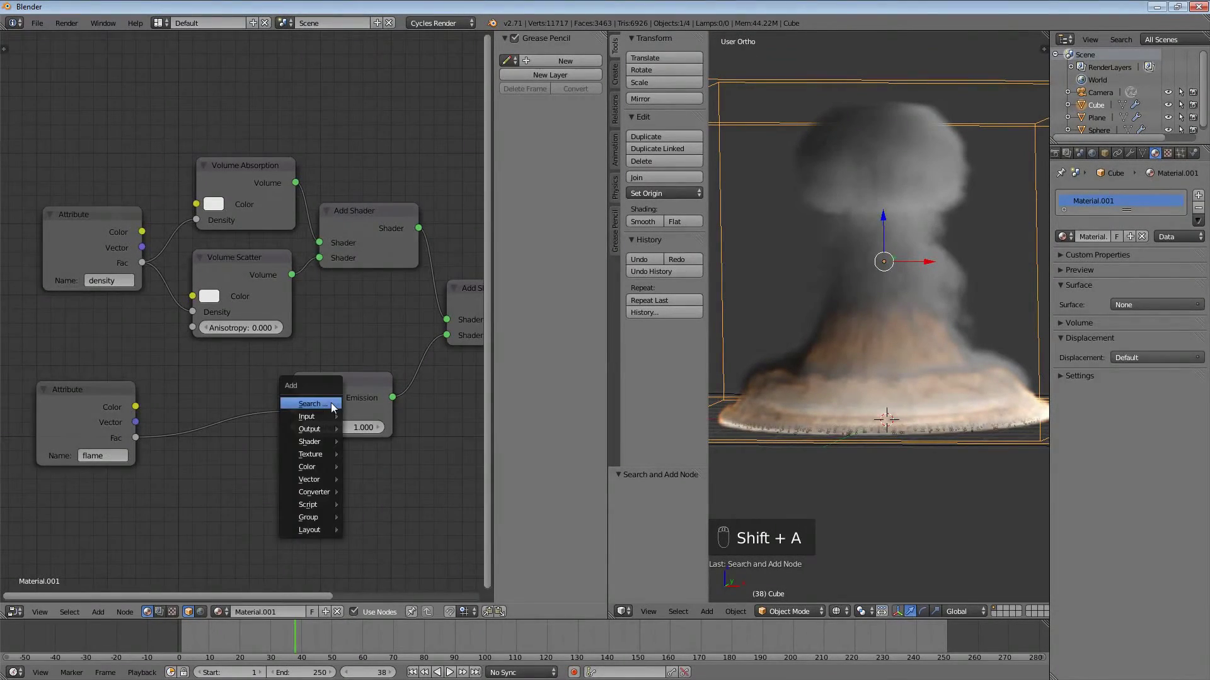
click(330, 402)
text(color)
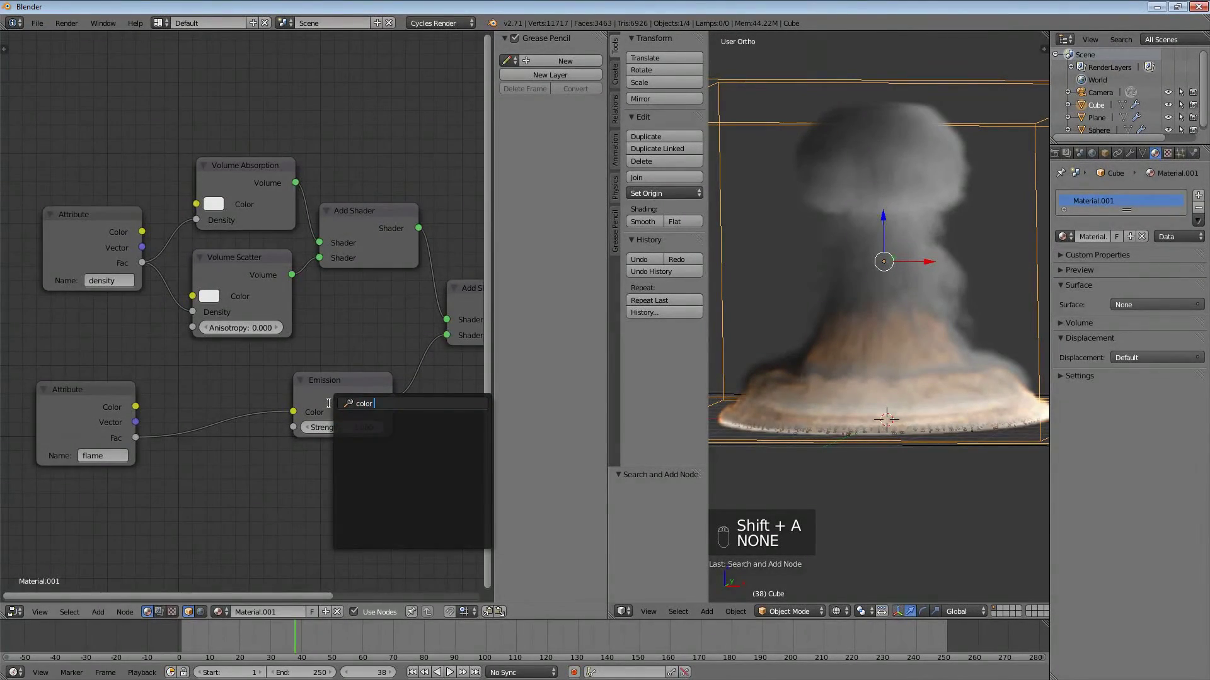
key(BackSpace)
key(BackSpace)
key(BackSpace)
key(BackSpace)
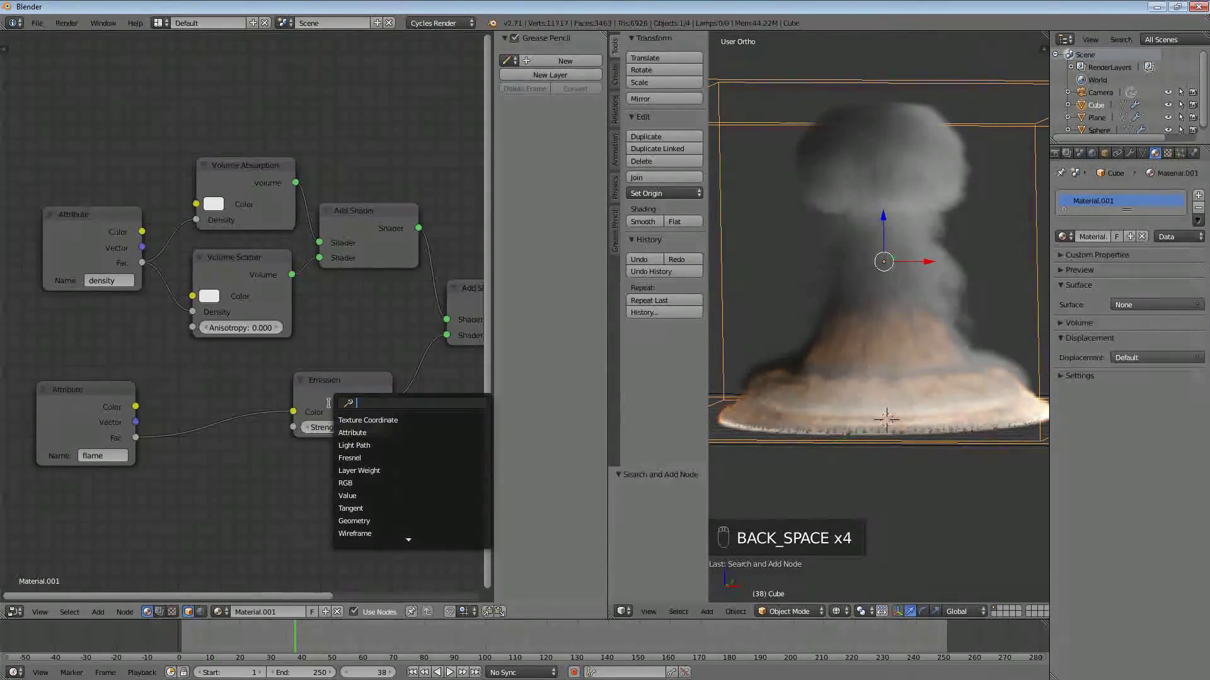
Step: Insert a ColorRamp node into the link between the flame Attribute and Emission nodes, moving Emission aside to make room
key(shift+a)
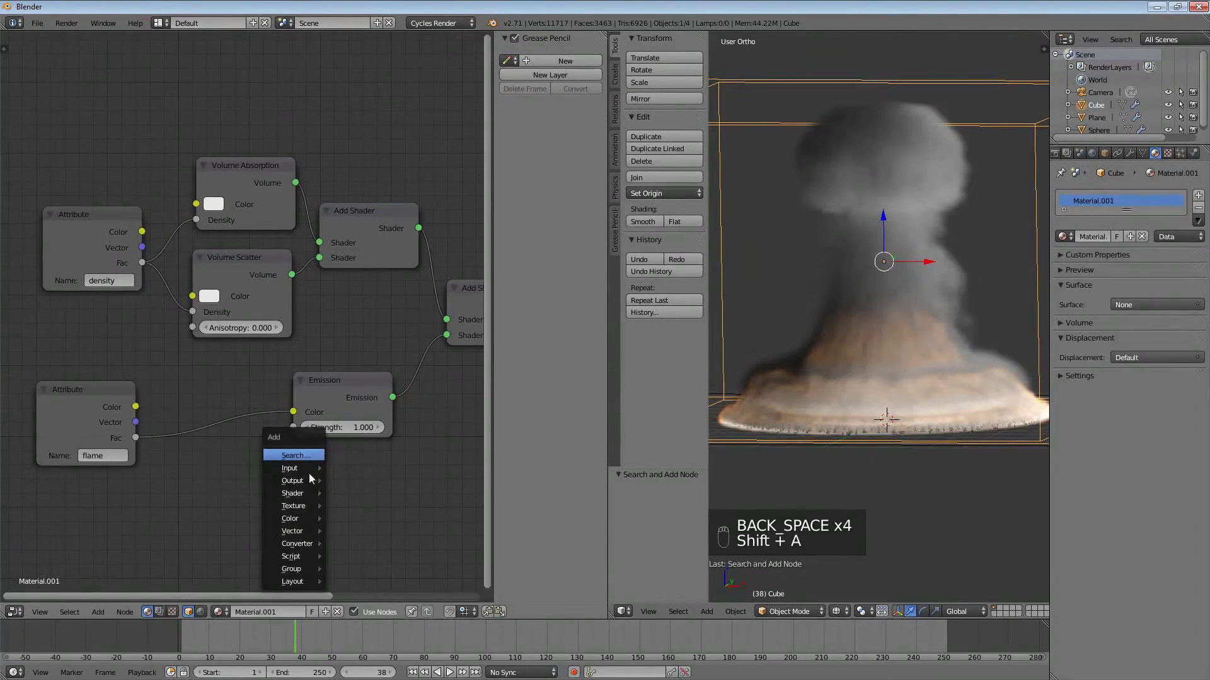
mouse_move(310, 524)
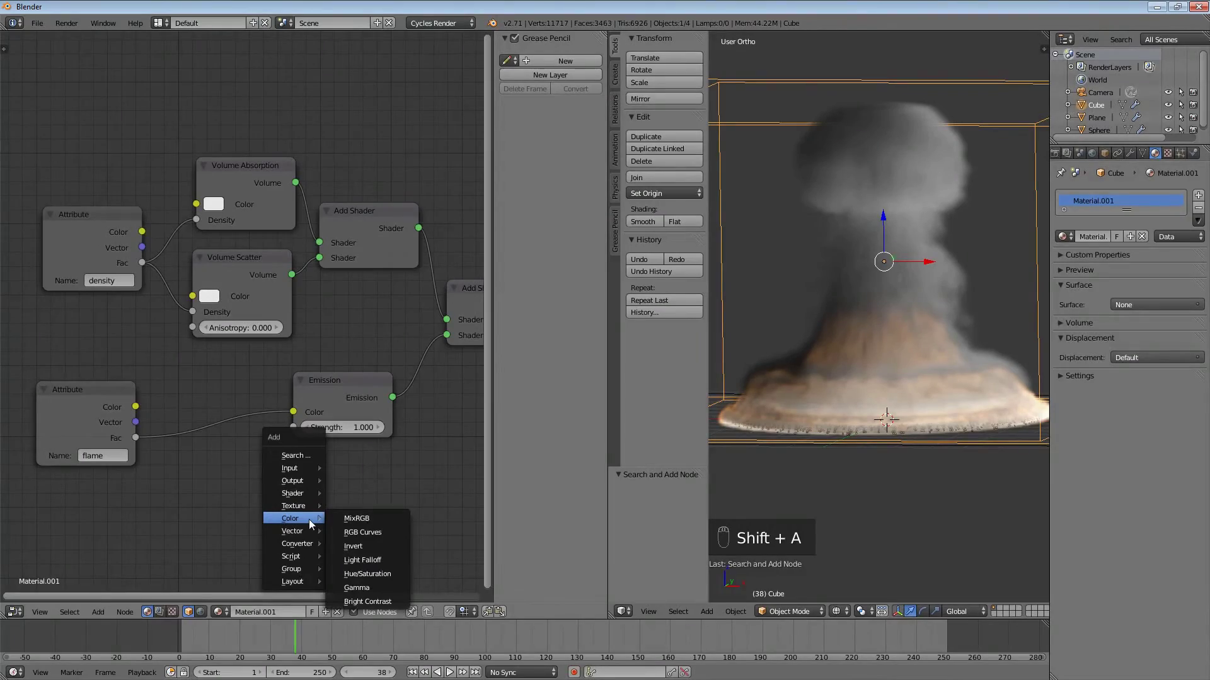
mouse_move(312, 546)
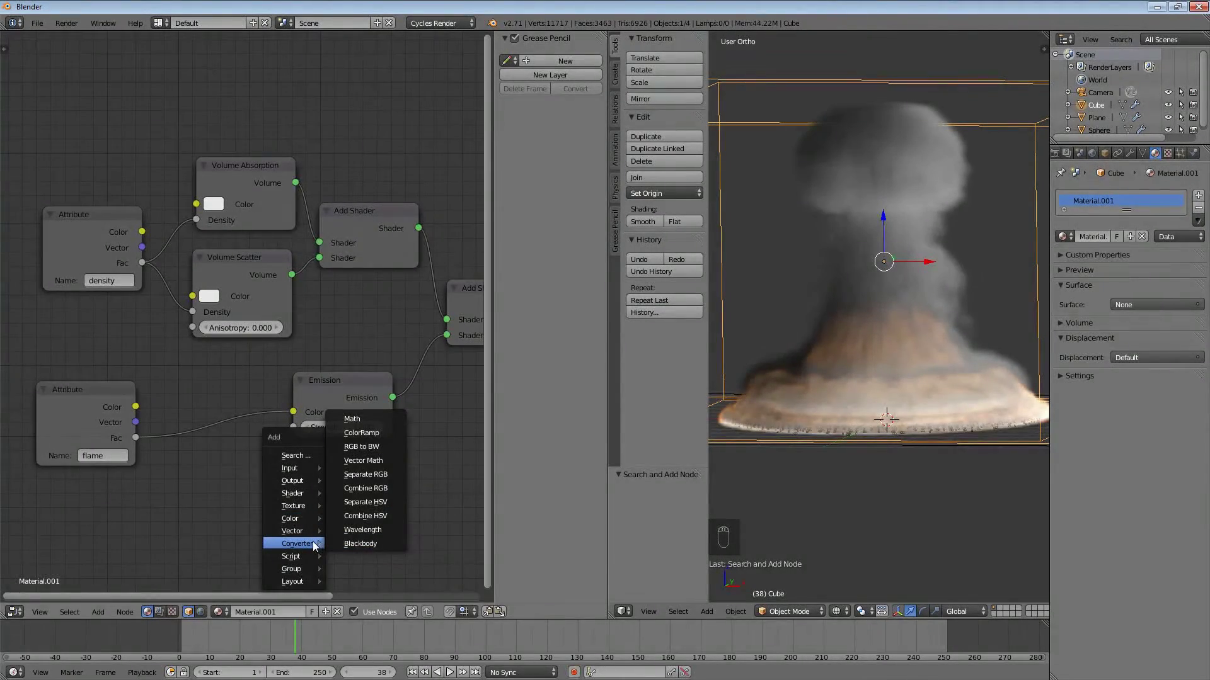
click(361, 433)
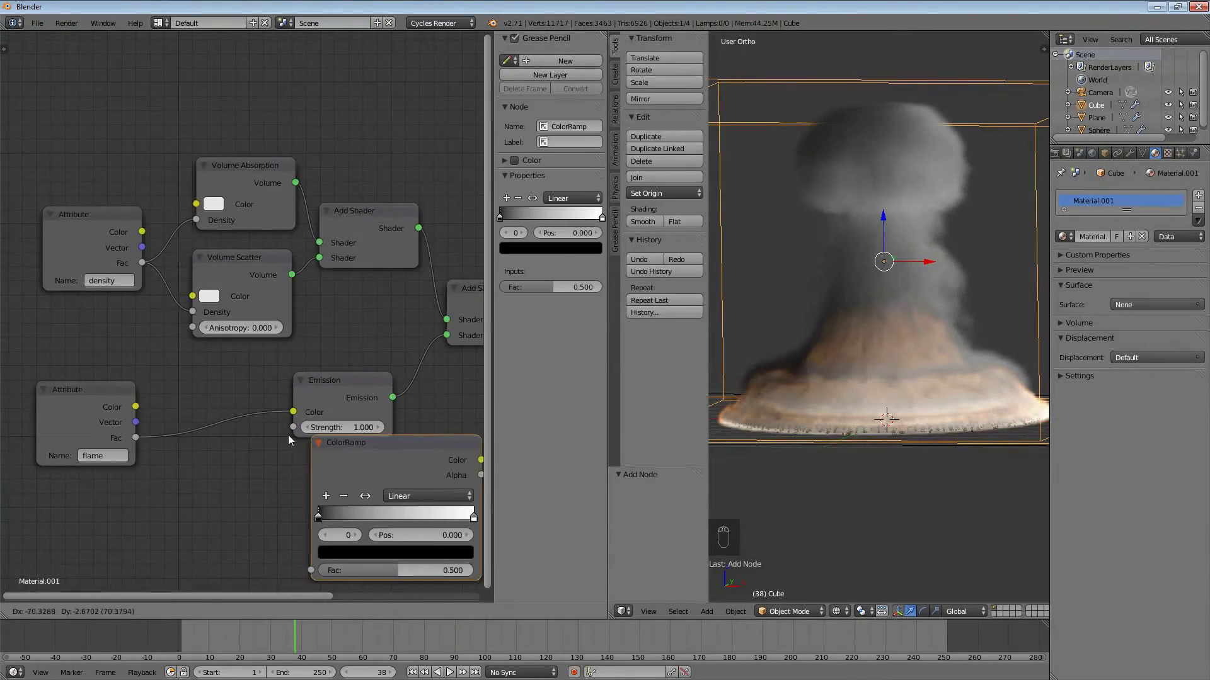
click(163, 387)
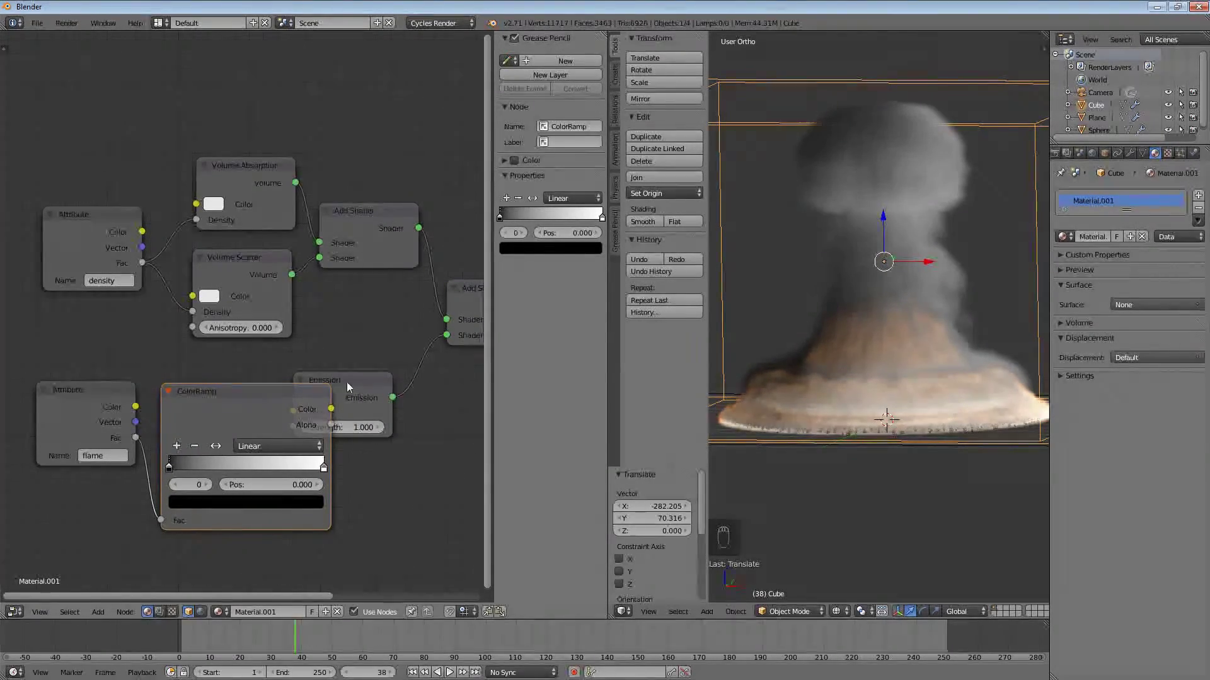
drag(347, 382, 409, 380)
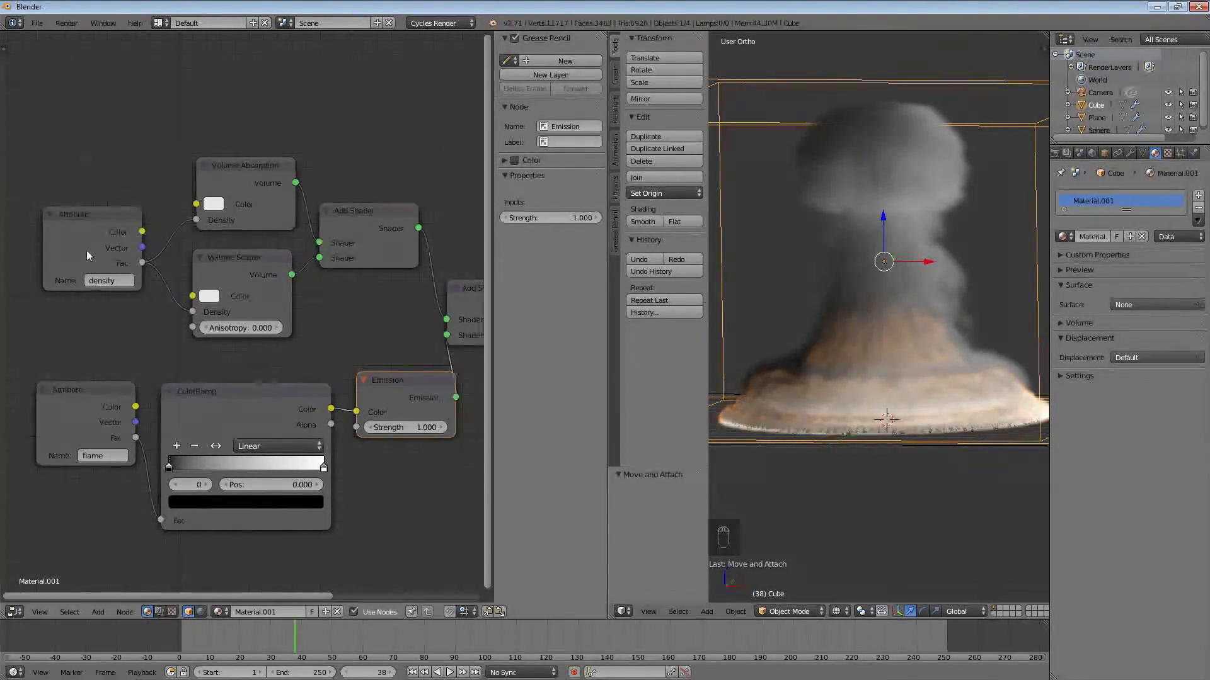
Step: Move the density Attribute node away from the volume shaders and add a reroute point joining its two Density links
drag(82, 226, 38, 205)
middle_drag(138, 244, 266, 226)
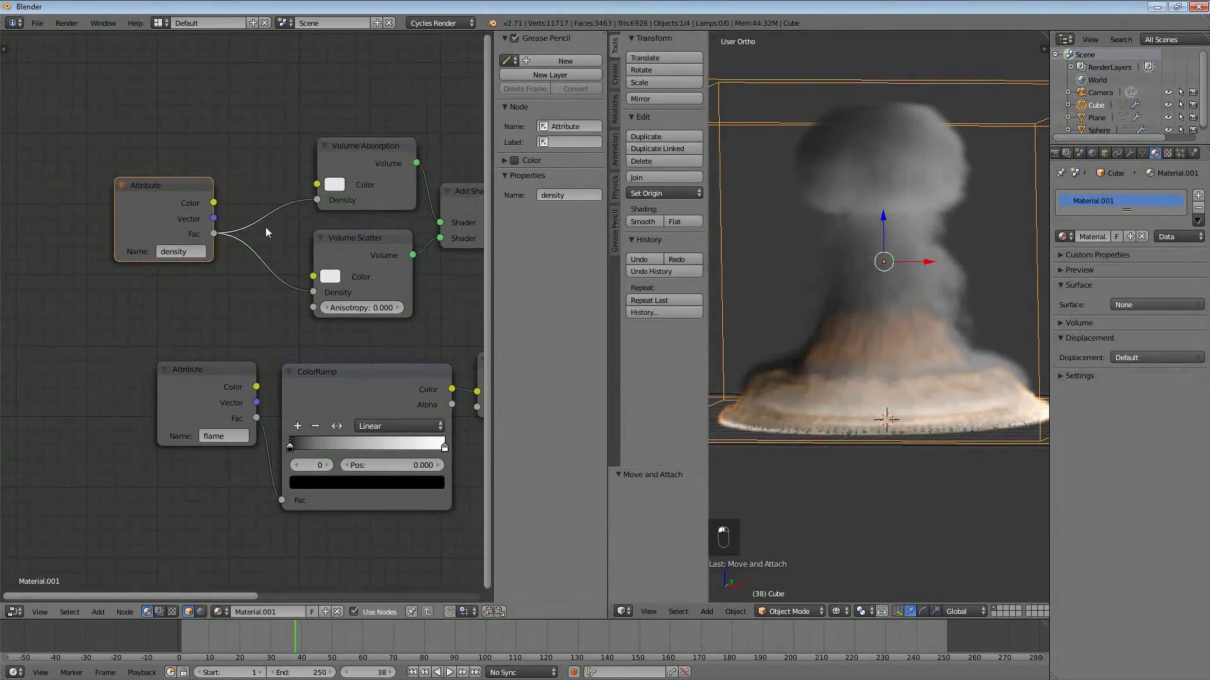
scroll(198, 202, down, 1)
drag(197, 202, 136, 205)
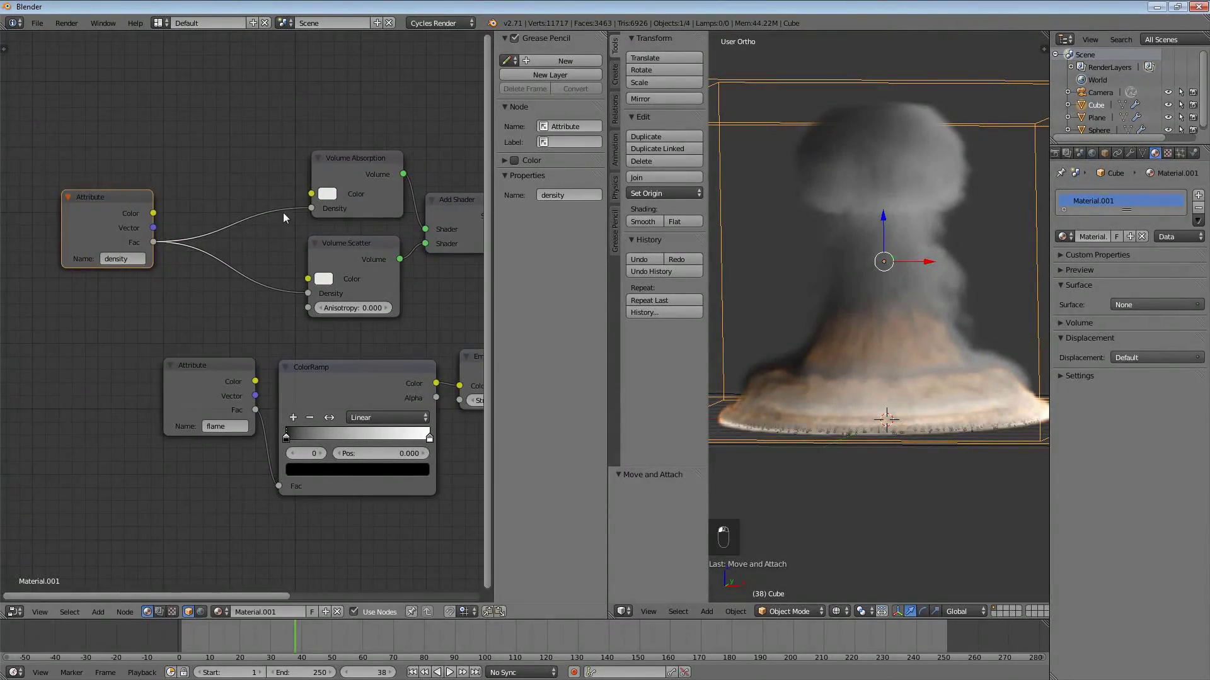
ctrl+right_drag(285, 171, 284, 315)
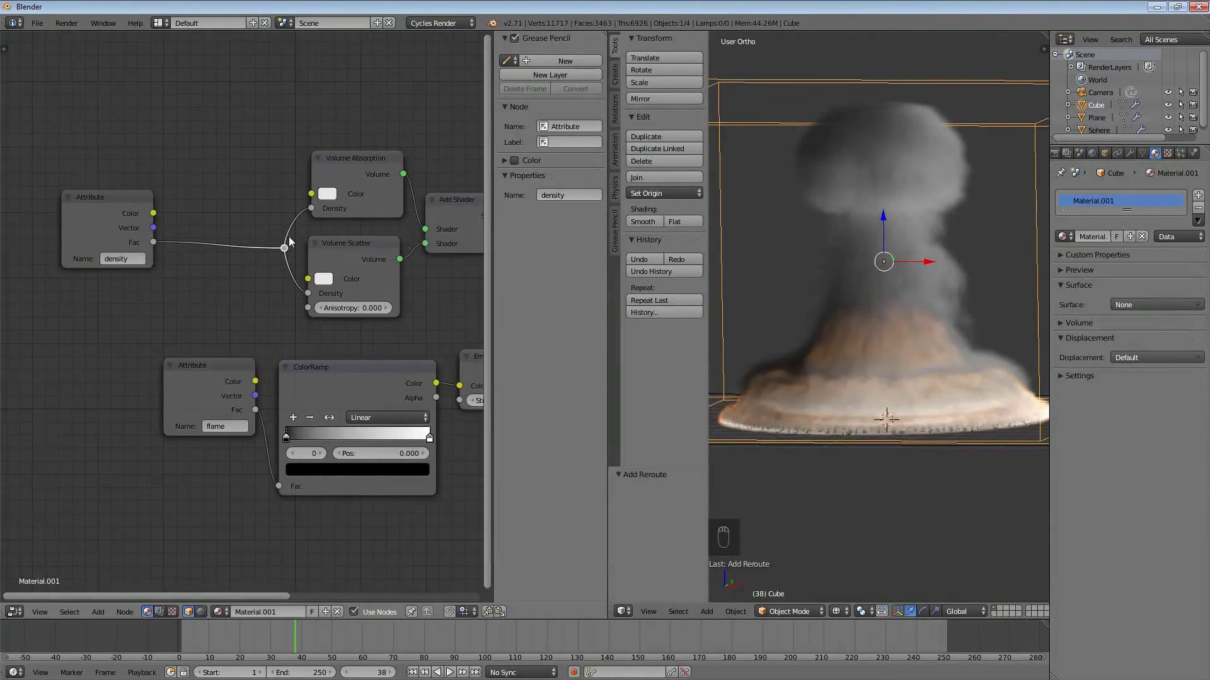
Step: Insert a Bright/Contrast node into the link between the density Attribute node and the reroute point
key(shift+a)
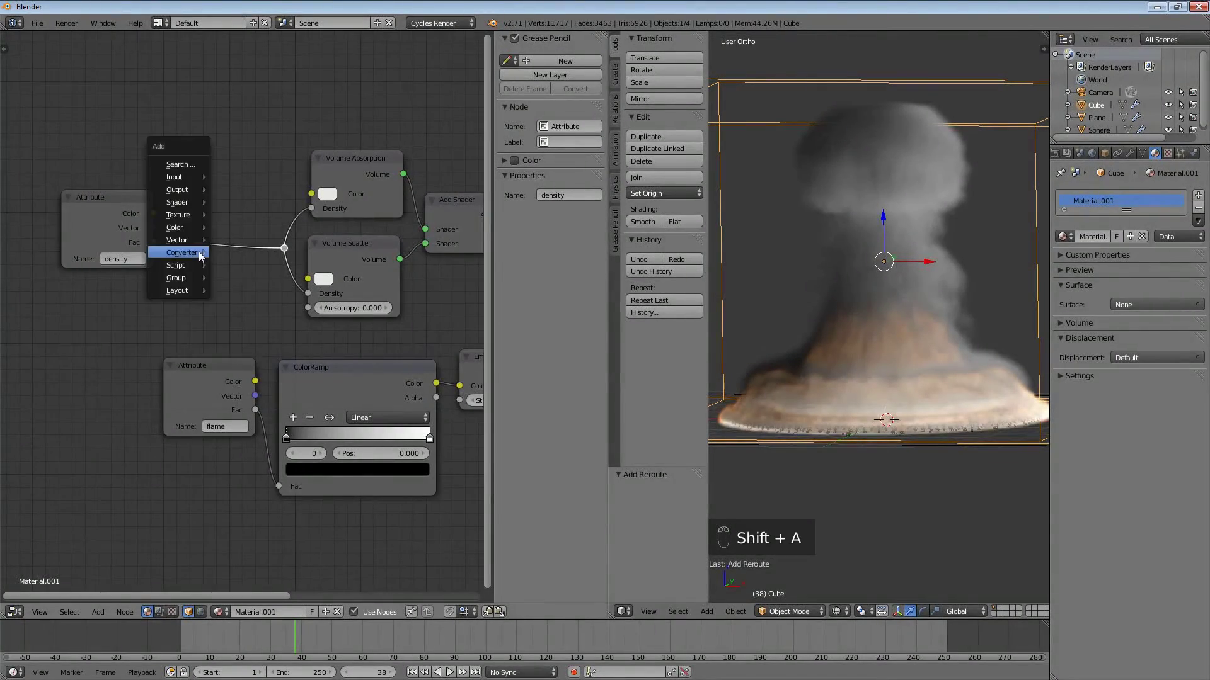
mouse_move(200, 254)
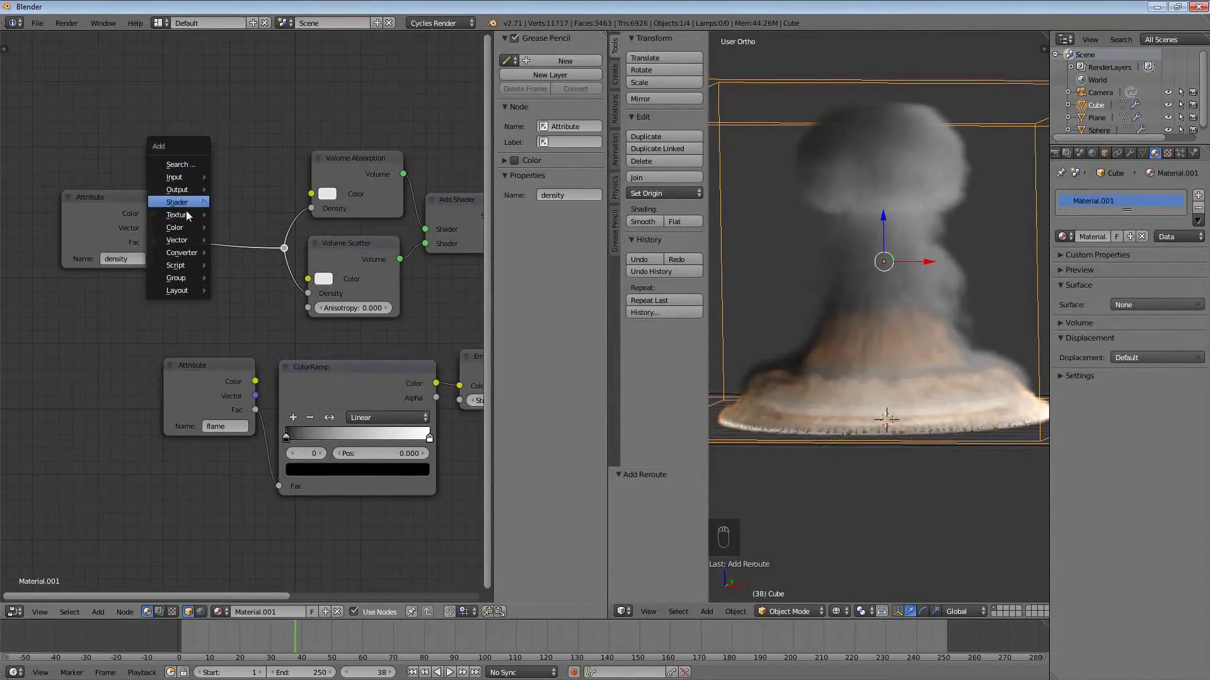
mouse_move(177, 227)
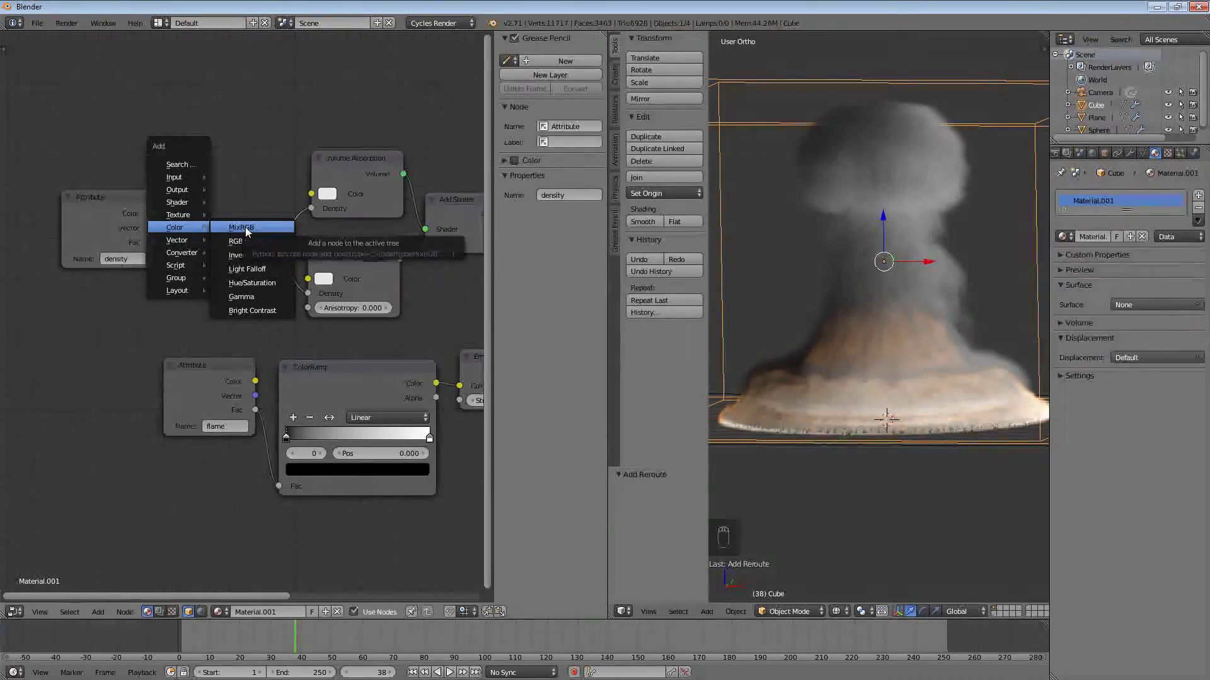
click(251, 310)
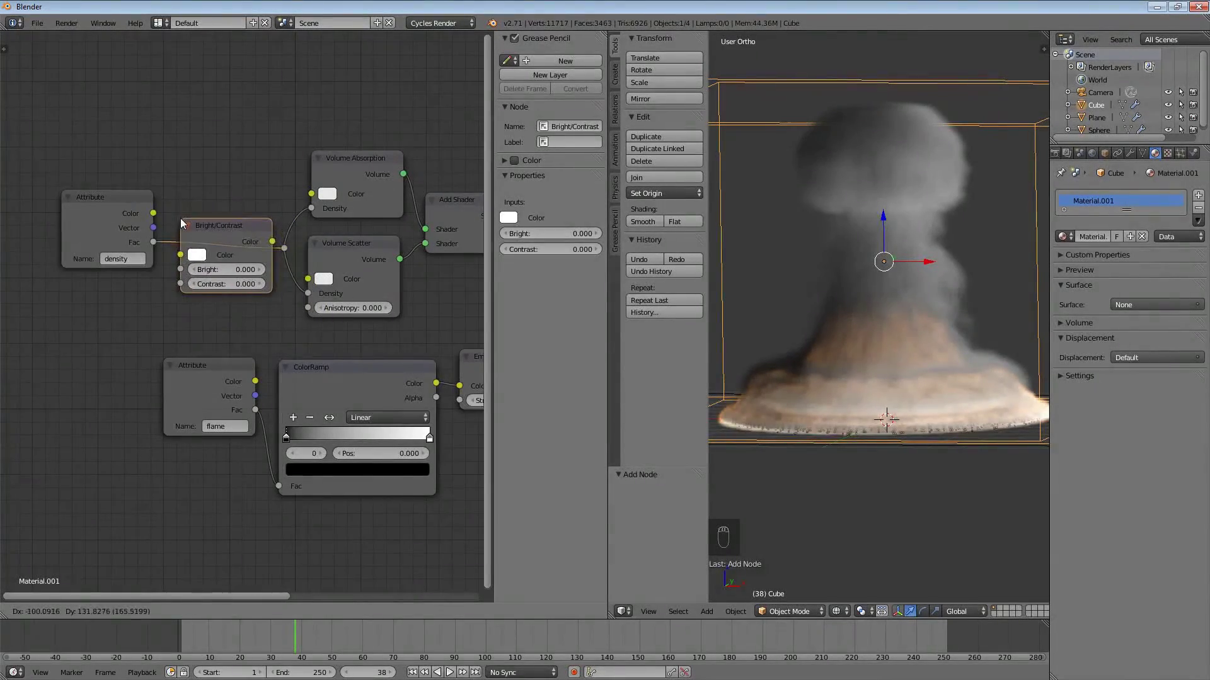
click(182, 223)
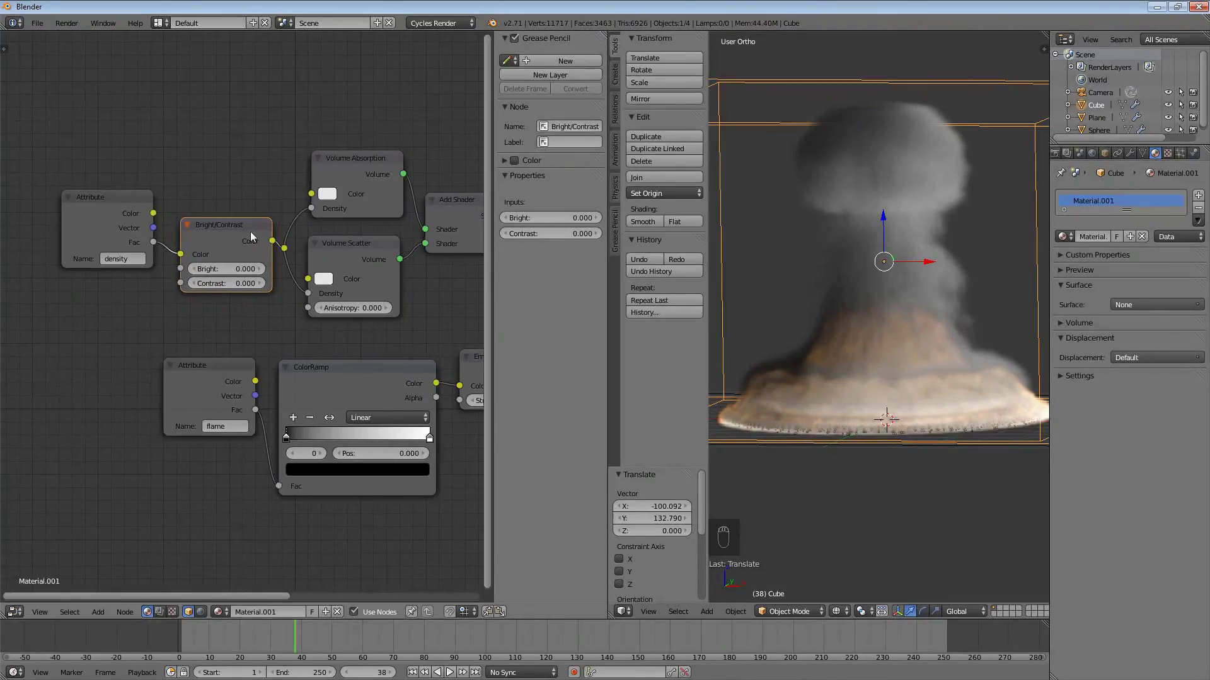
key(g)
click(243, 223)
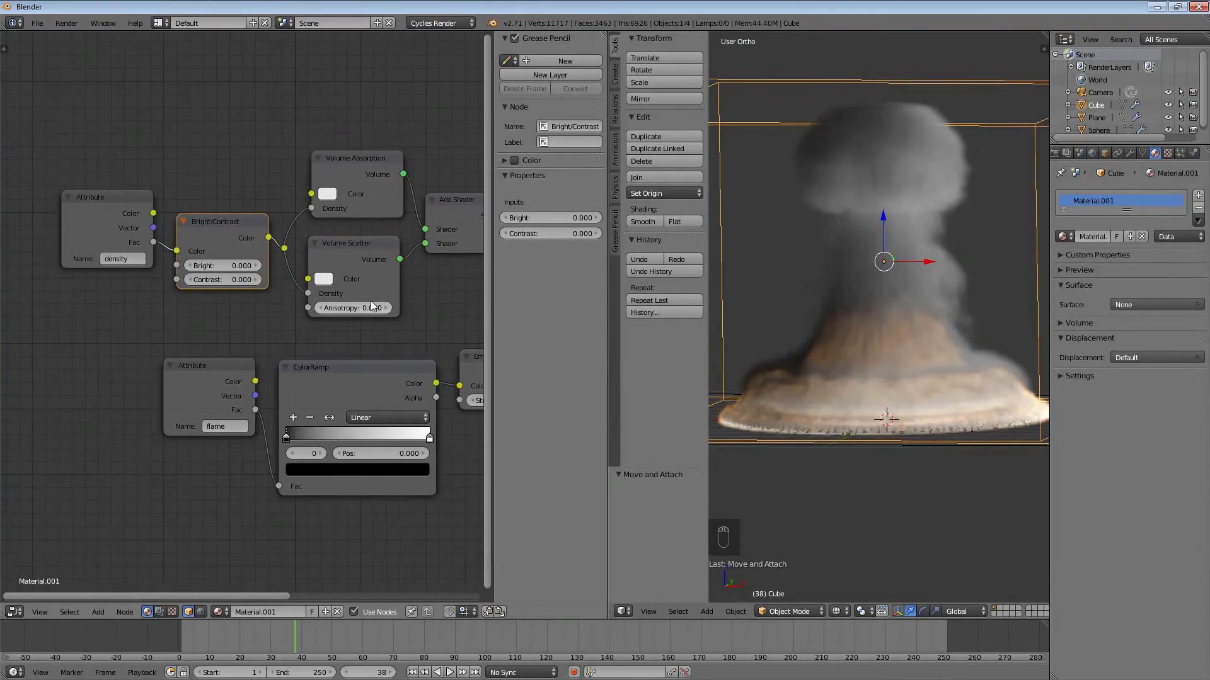
Step: Set the Bright/Contrast node's Contrast to 6 and Bright to 2
middle_drag(363, 299, 293, 289)
scroll(292, 289, down, 1)
scroll(292, 289, down, 2)
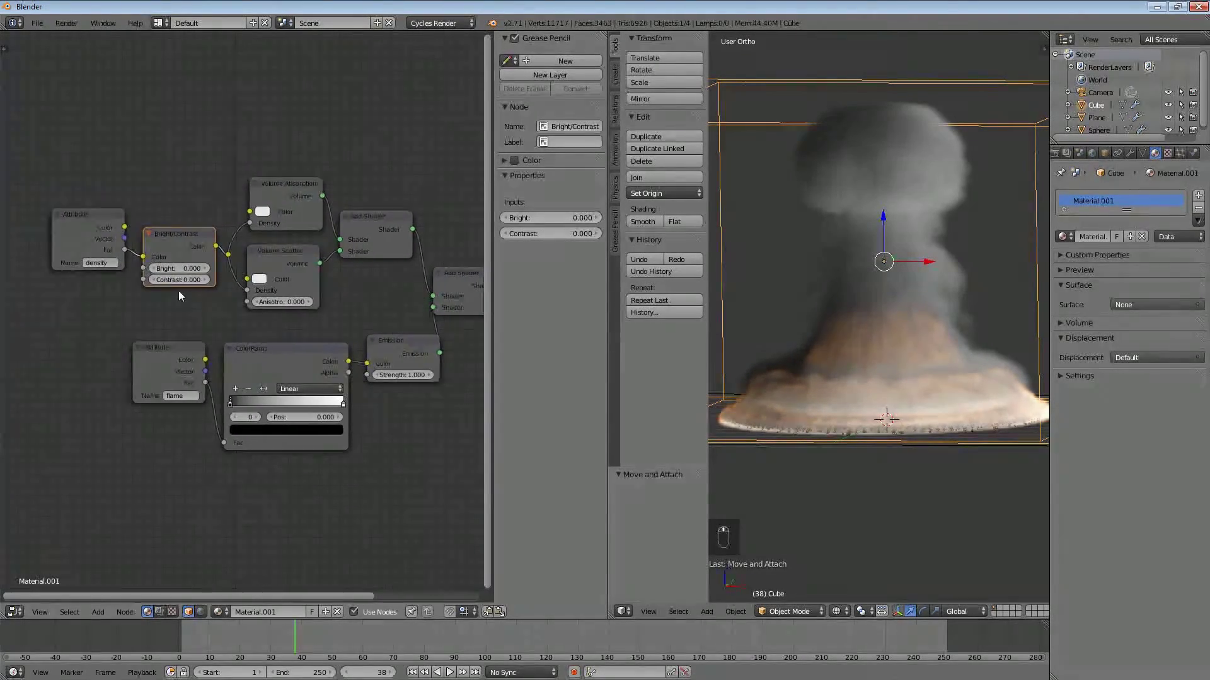
scroll(183, 290, up, 4)
middle_drag(182, 290, 243, 313)
scroll(243, 313, up, 3)
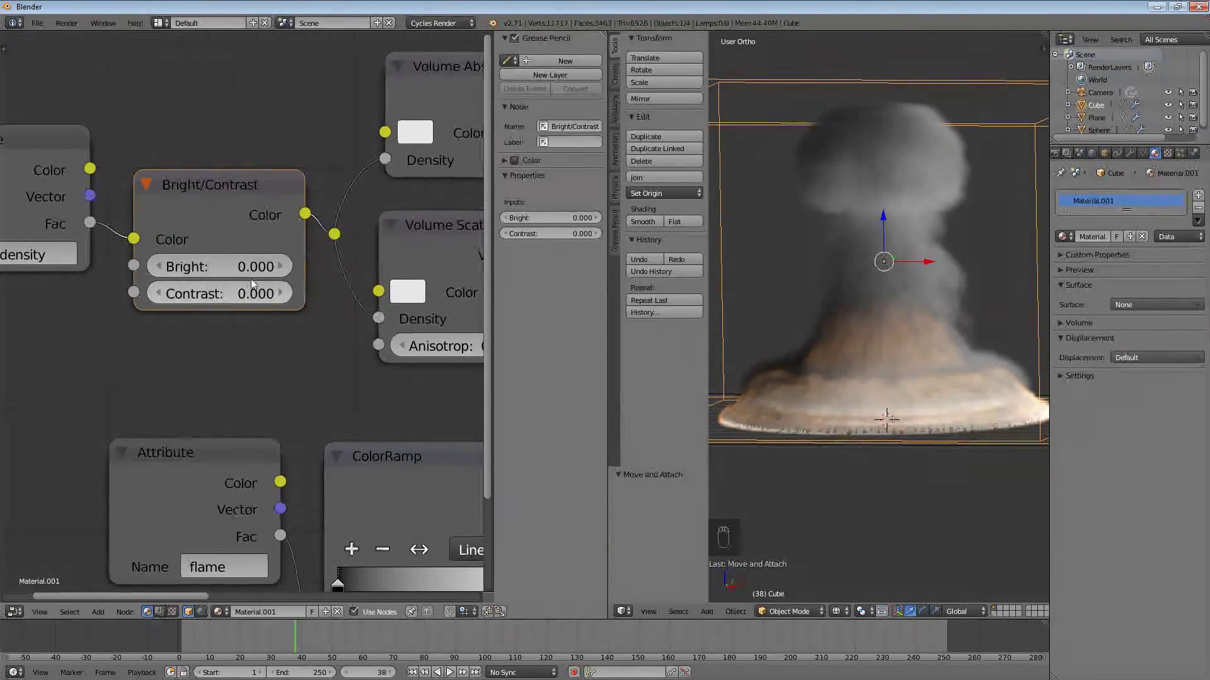
scroll(250, 279, down, 3)
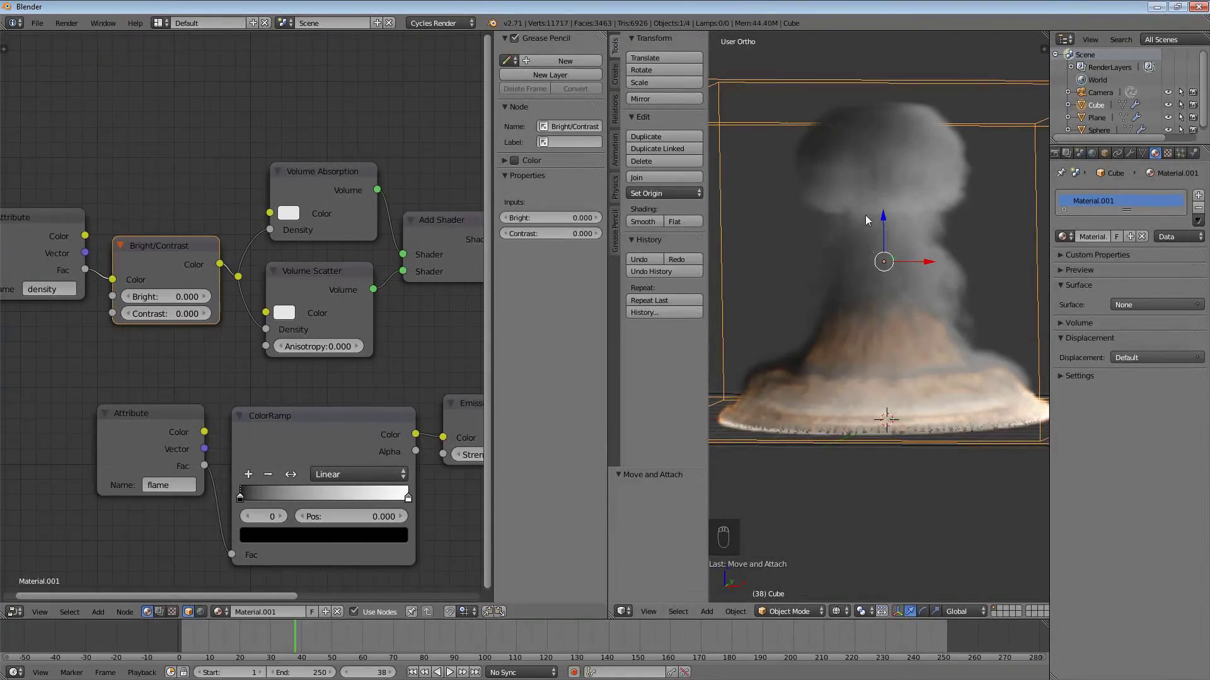
click(171, 313)
text(6)
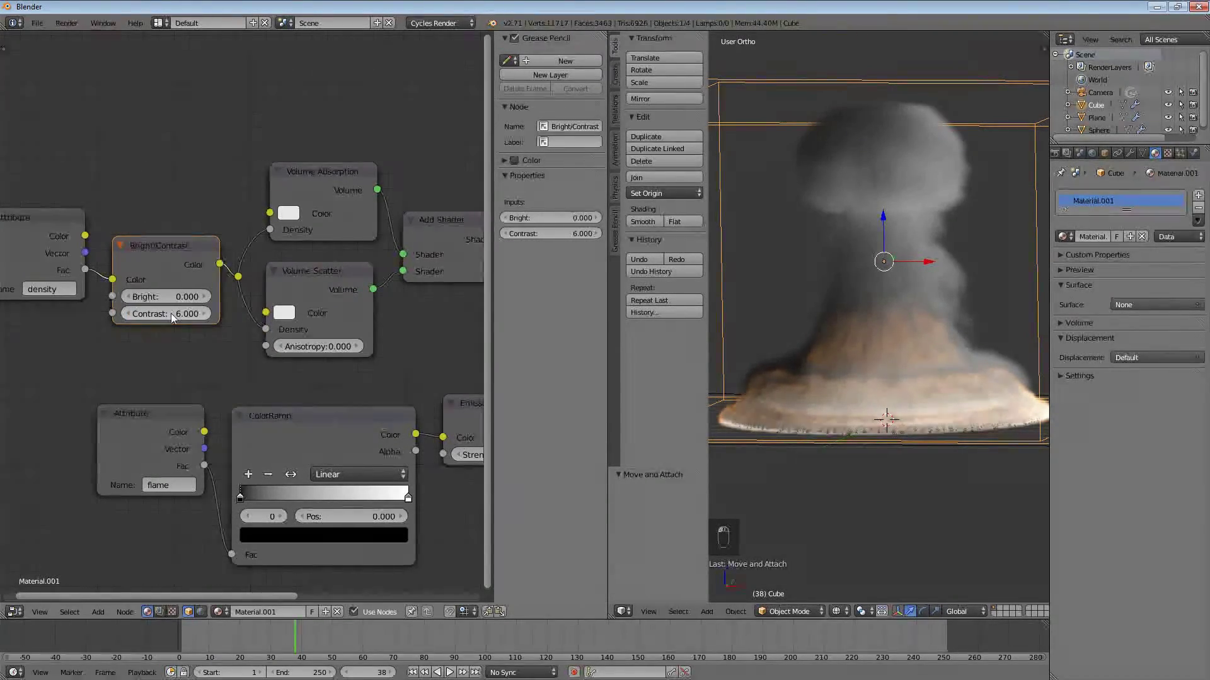
click(169, 296)
text(2)
key(Return)
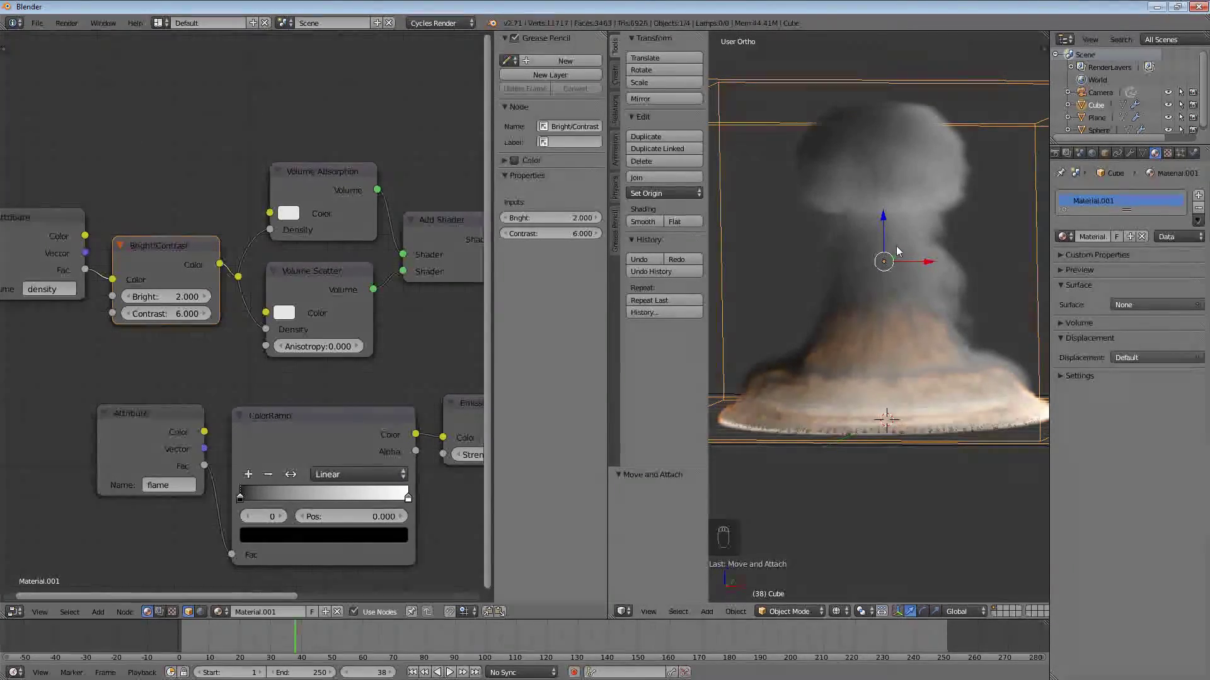
Step: Move the flame Attribute node farther away from the ColorRamp node to make room between them
middle_drag(387, 340, 387, 338)
scroll(387, 338, down, 3)
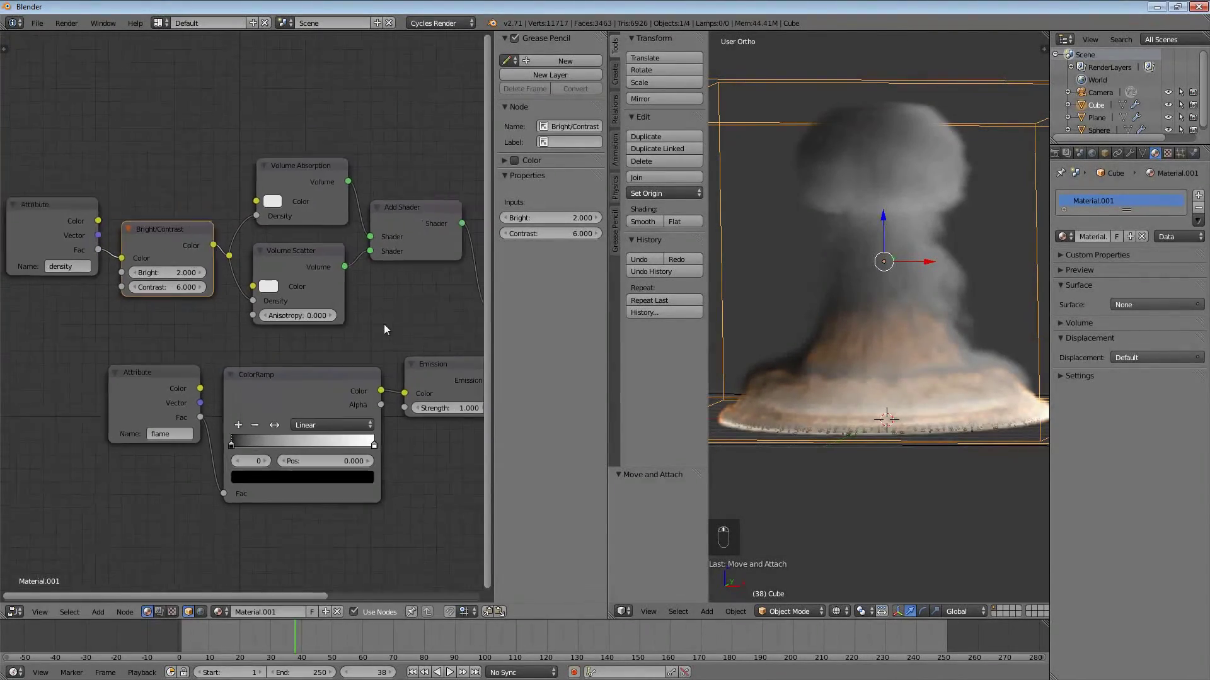
drag(180, 370, 146, 380)
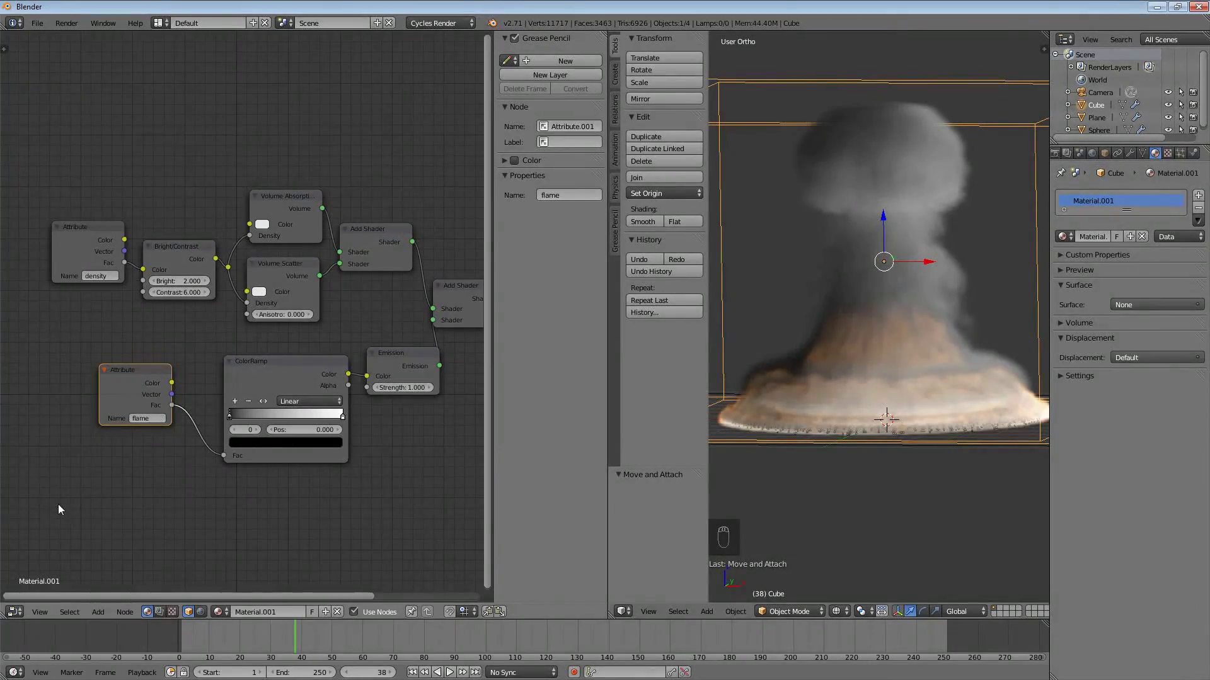
Step: Move the ColorRamp's black stop to a position of about 0.295
scroll(126, 469, up, 1)
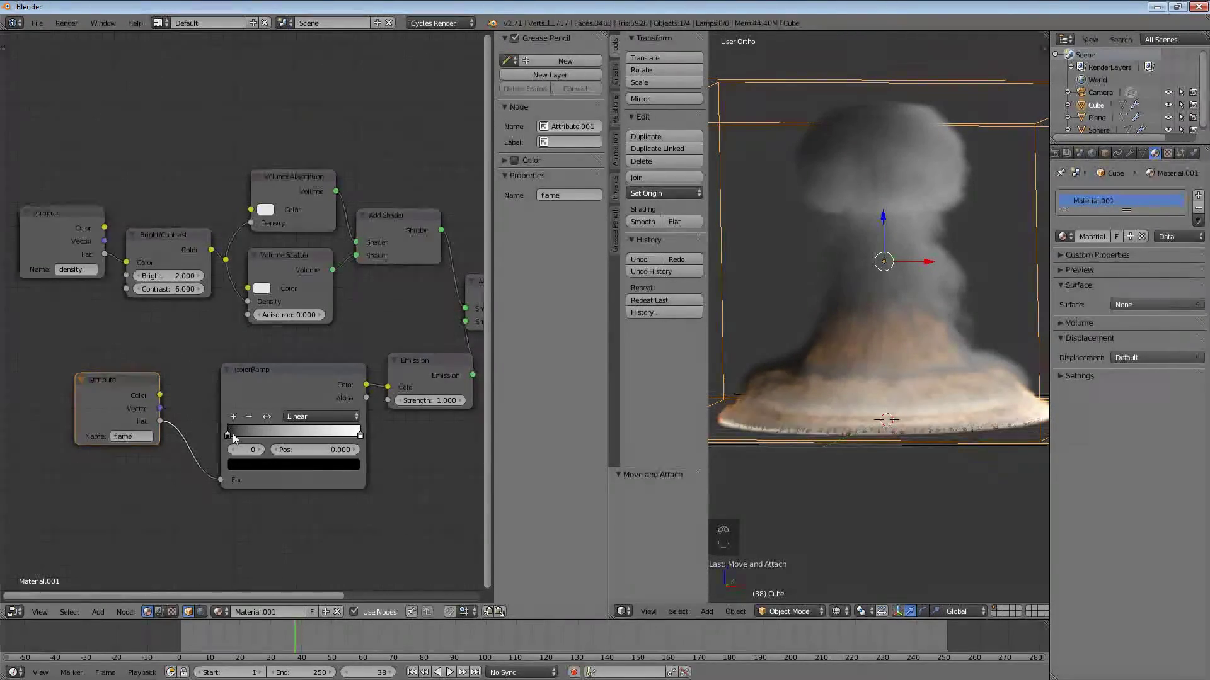
mouse_move(230, 440)
mouse_down()
mouse_move(251, 439)
mouse_move(234, 440)
mouse_up()
scroll(340, 441, up, 5)
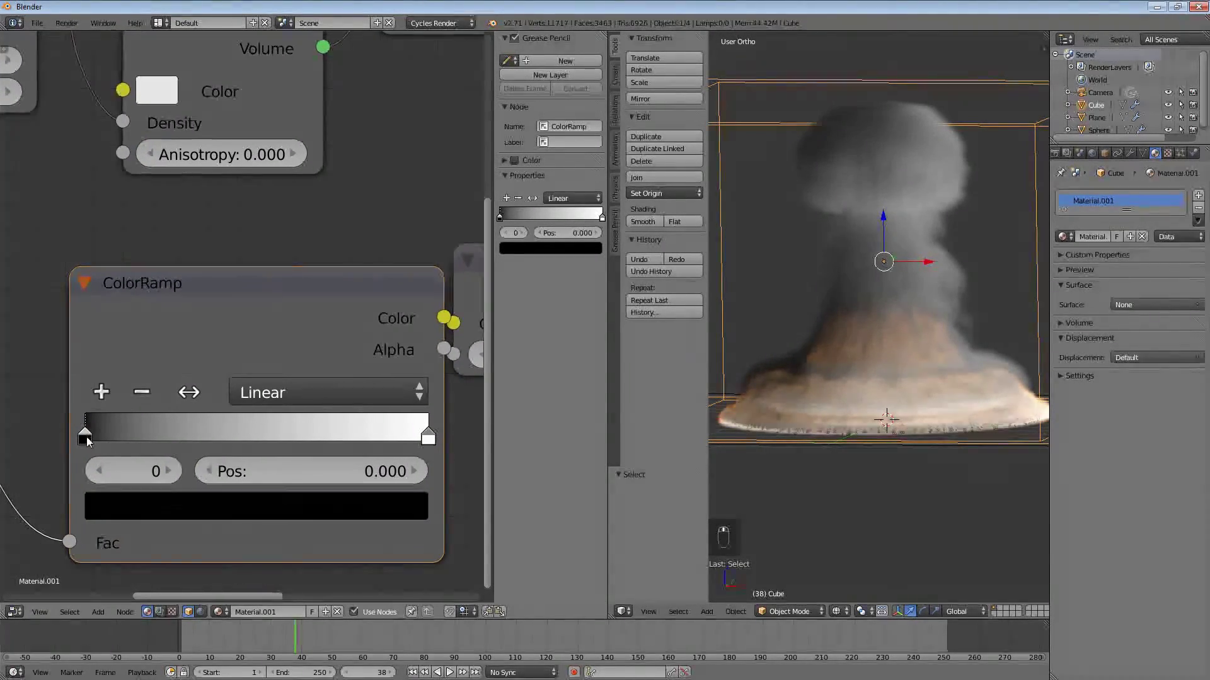
drag(88, 435, 190, 430)
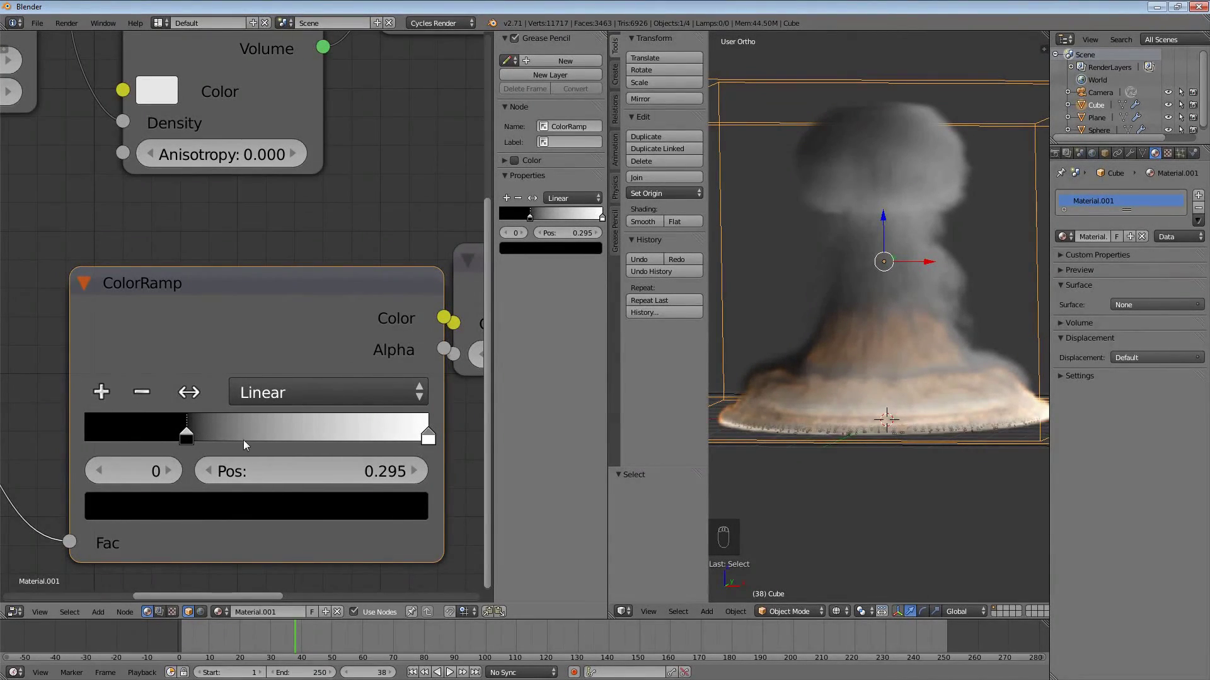
Step: Add a fully transparent black stop at position 0 of the ColorRamp and shift the opaque black stop to about 0.278
click(102, 392)
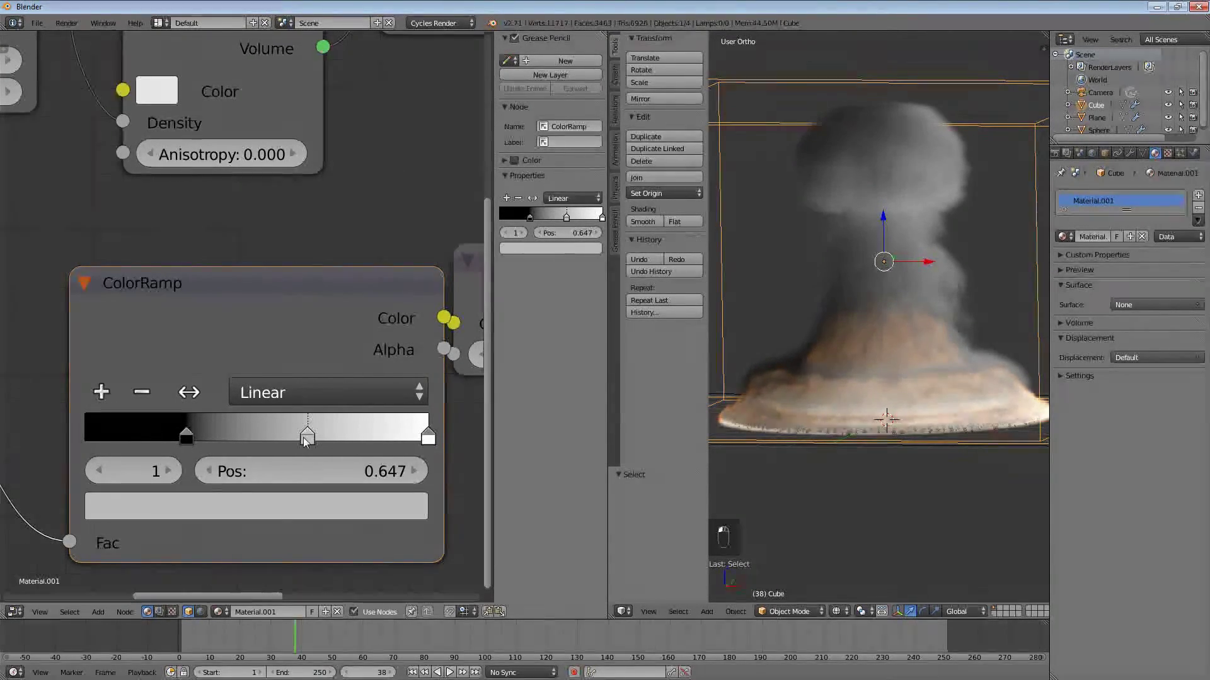
drag(305, 436, 0, 418)
click(147, 507)
drag(248, 464, 335, 444)
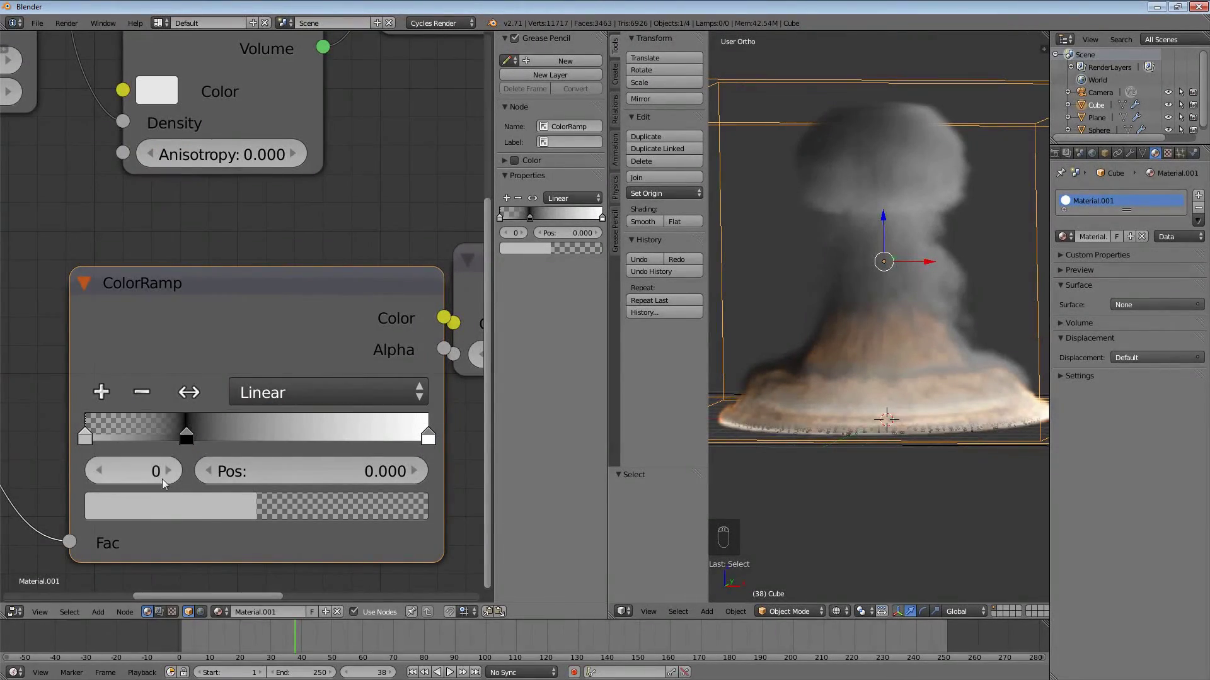
click(158, 504)
drag(331, 177, 331, 303)
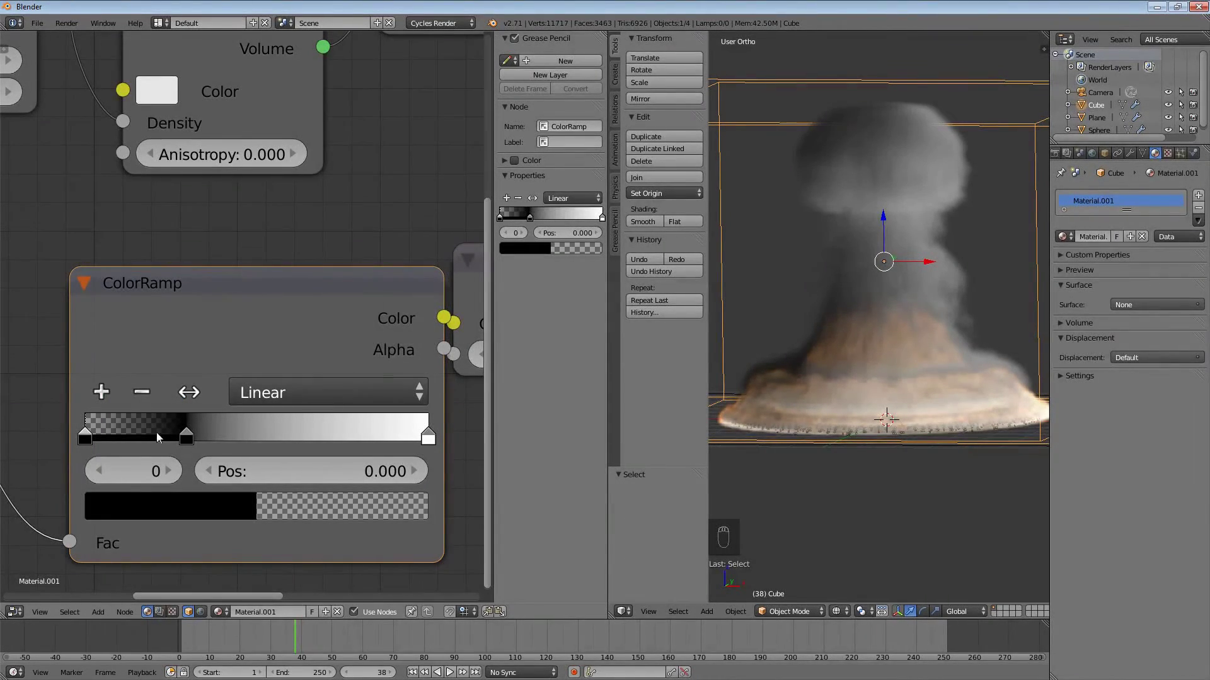
drag(187, 440, 182, 441)
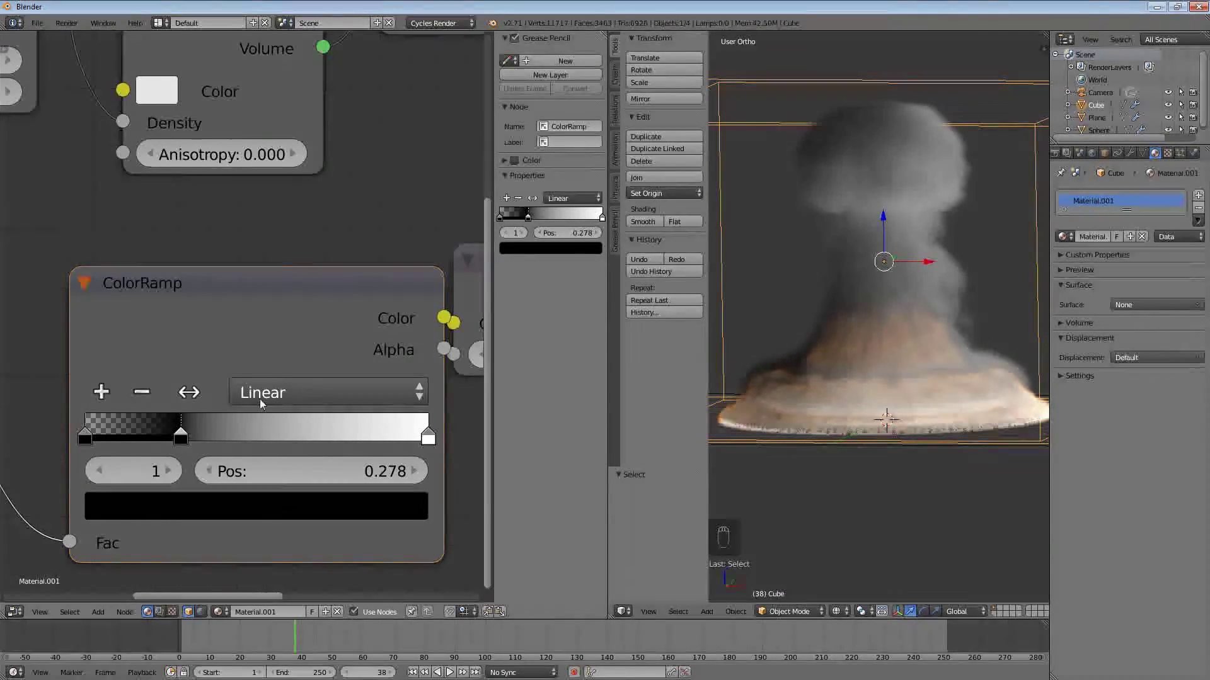
Step: Change the ColorRamp's white end stop to a saturated blue (R 0.004, G 0, B 1) with reduced alpha
click(429, 438)
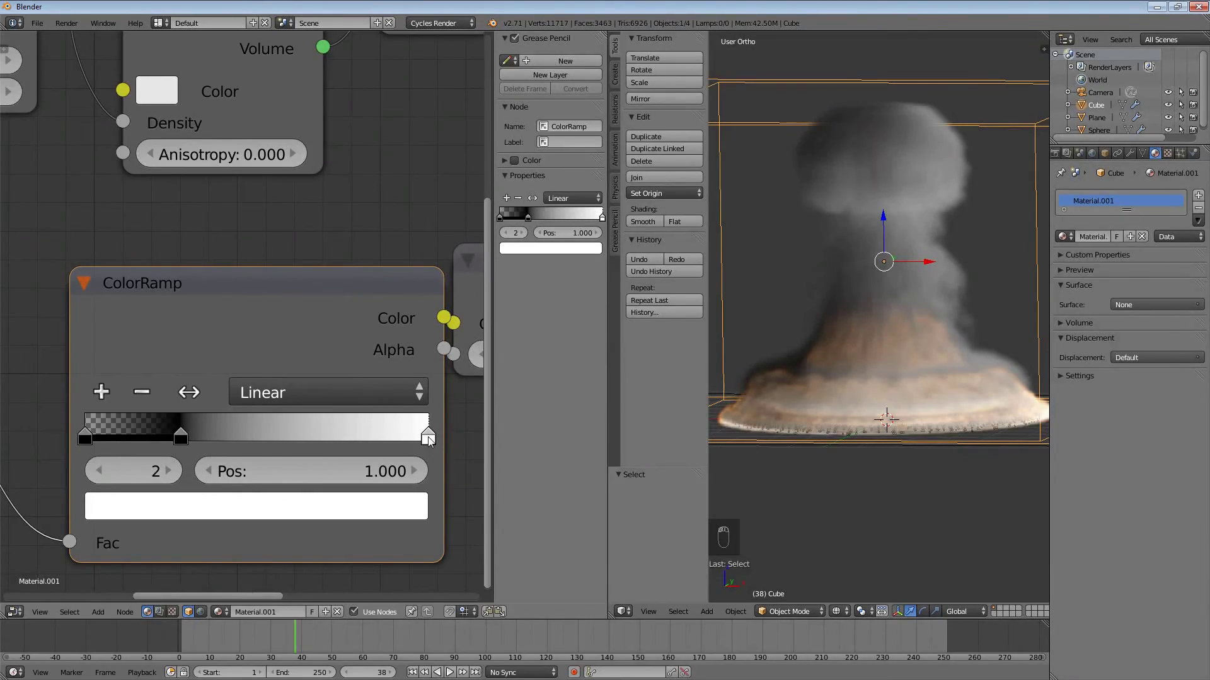
click(359, 516)
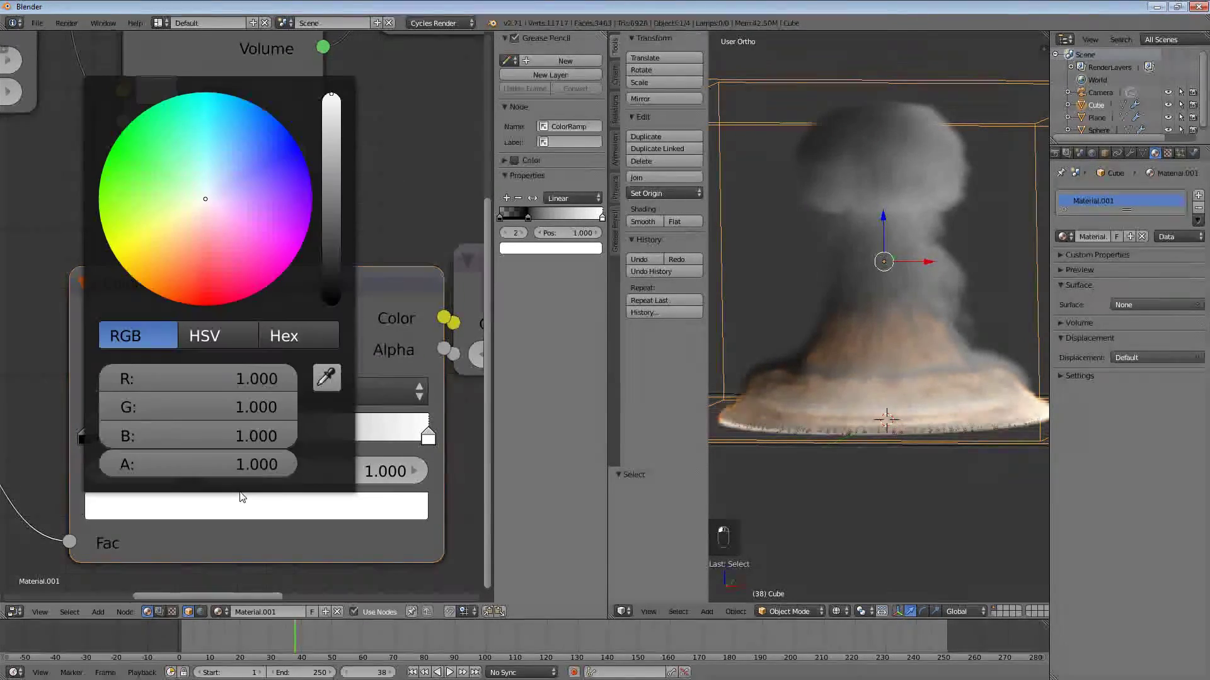
drag(290, 159, 300, 150)
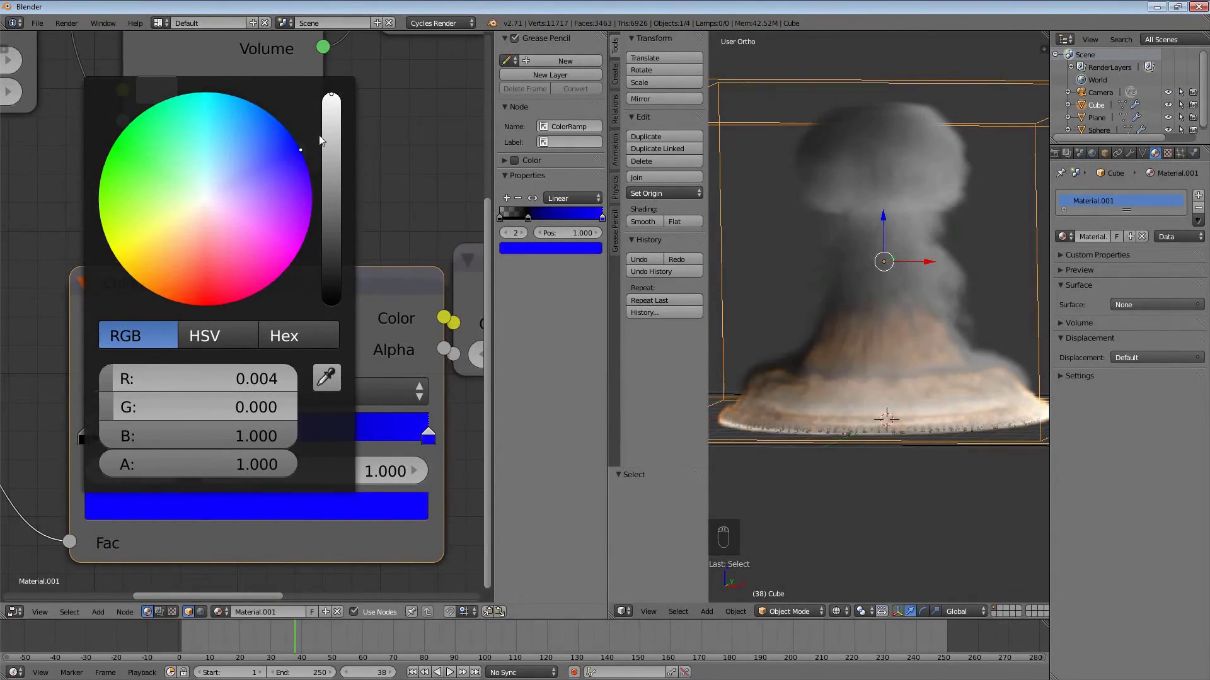
mouse_move(332, 104)
mouse_down()
mouse_move(331, 130)
mouse_move(331, 94)
mouse_up()
drag(286, 460, 269, 520)
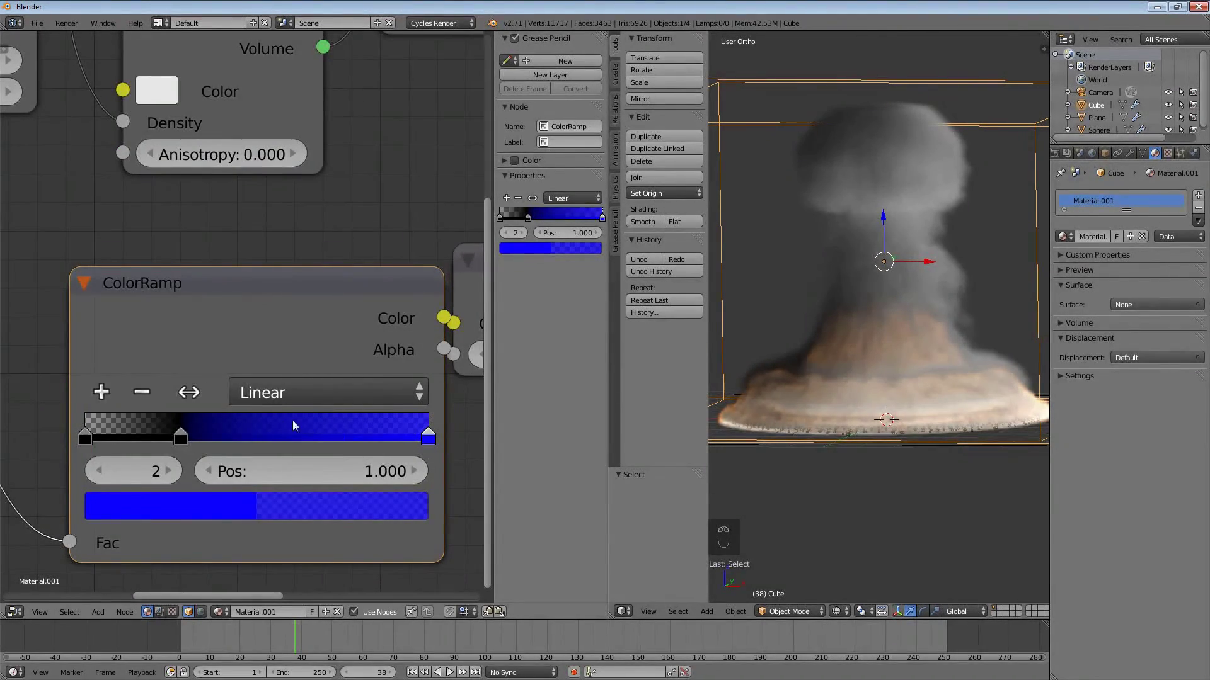
Step: Add a yellow stop to the ColorRamp at about 0.876, just before the blue end stop
click(102, 392)
drag(306, 438, 411, 431)
click(350, 494)
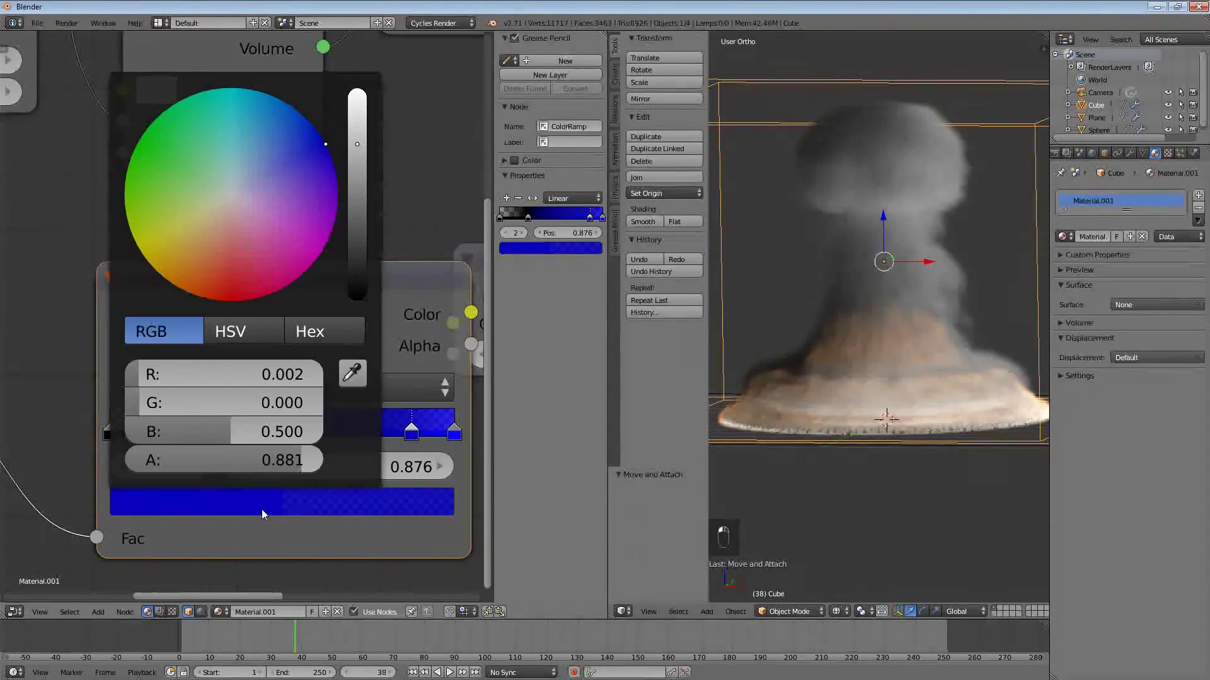
click(138, 245)
drag(137, 246, 140, 251)
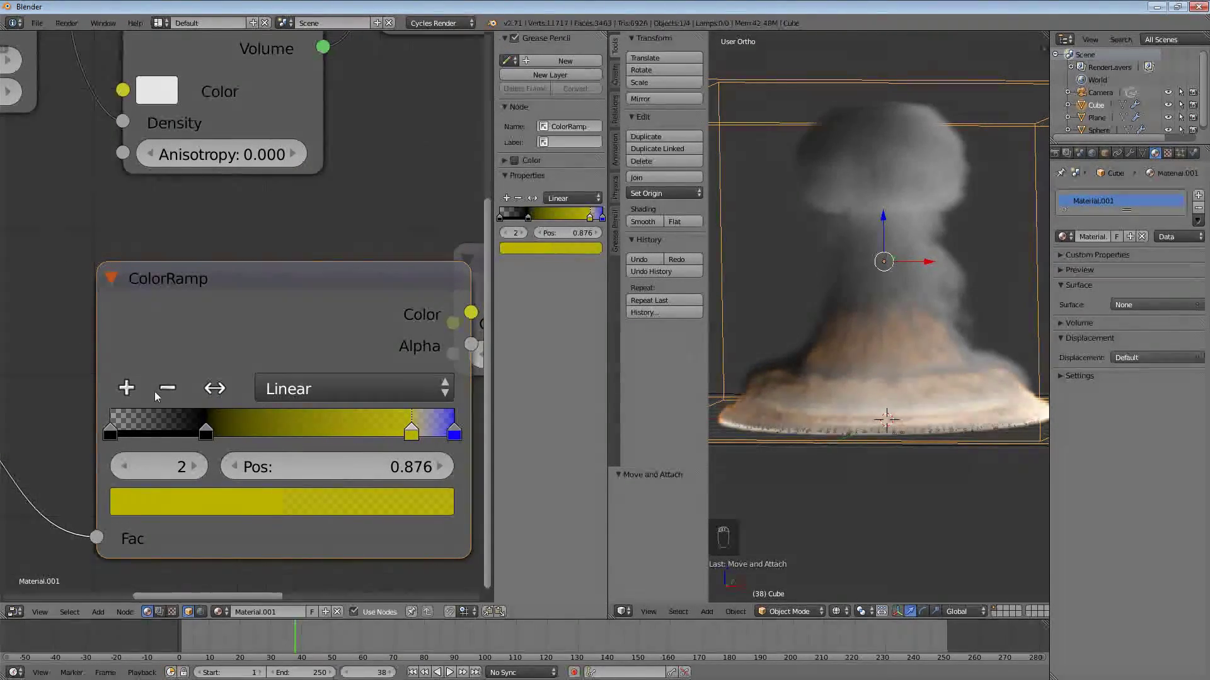
Step: Add a bright orange stop (R 0.751, G 0.232, B 0) to the ColorRamp at about 0.689
click(128, 389)
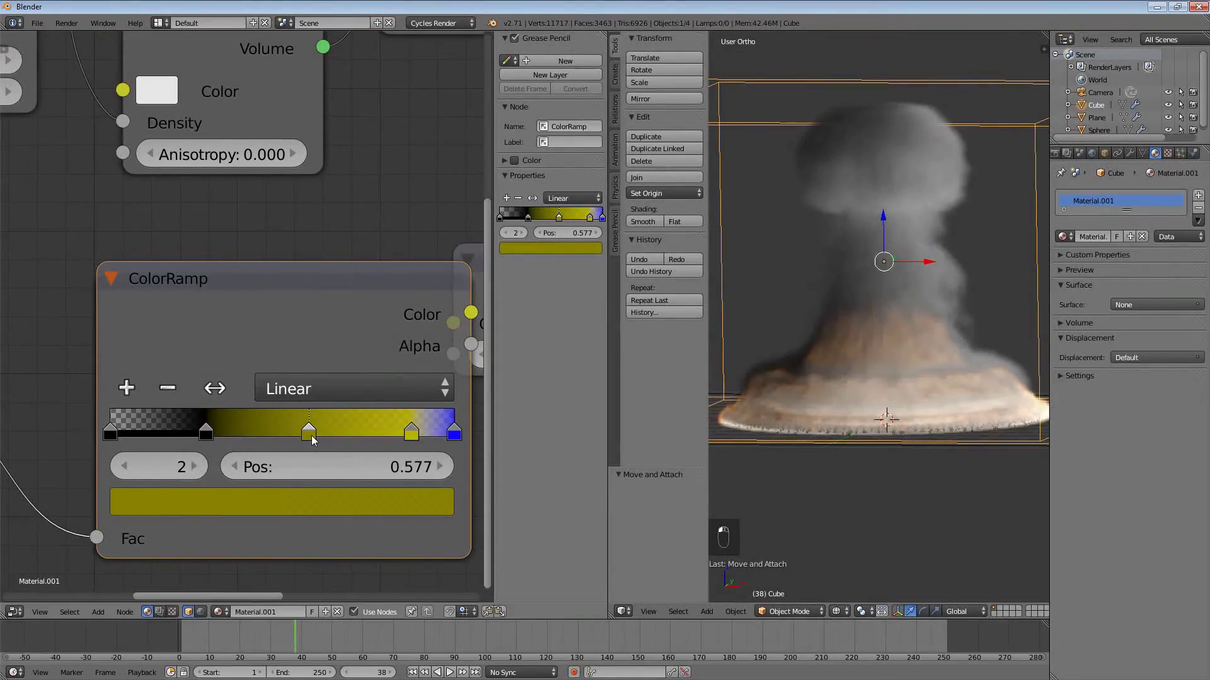
drag(312, 437, 348, 436)
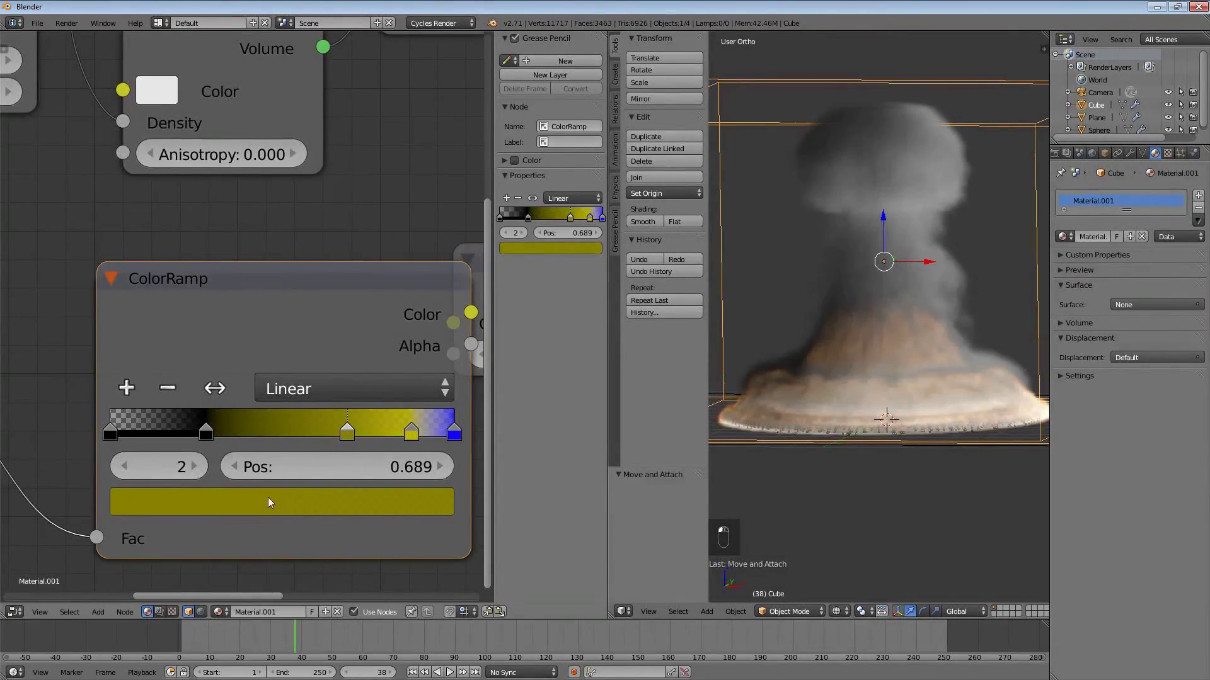
click(269, 499)
drag(186, 247, 169, 282)
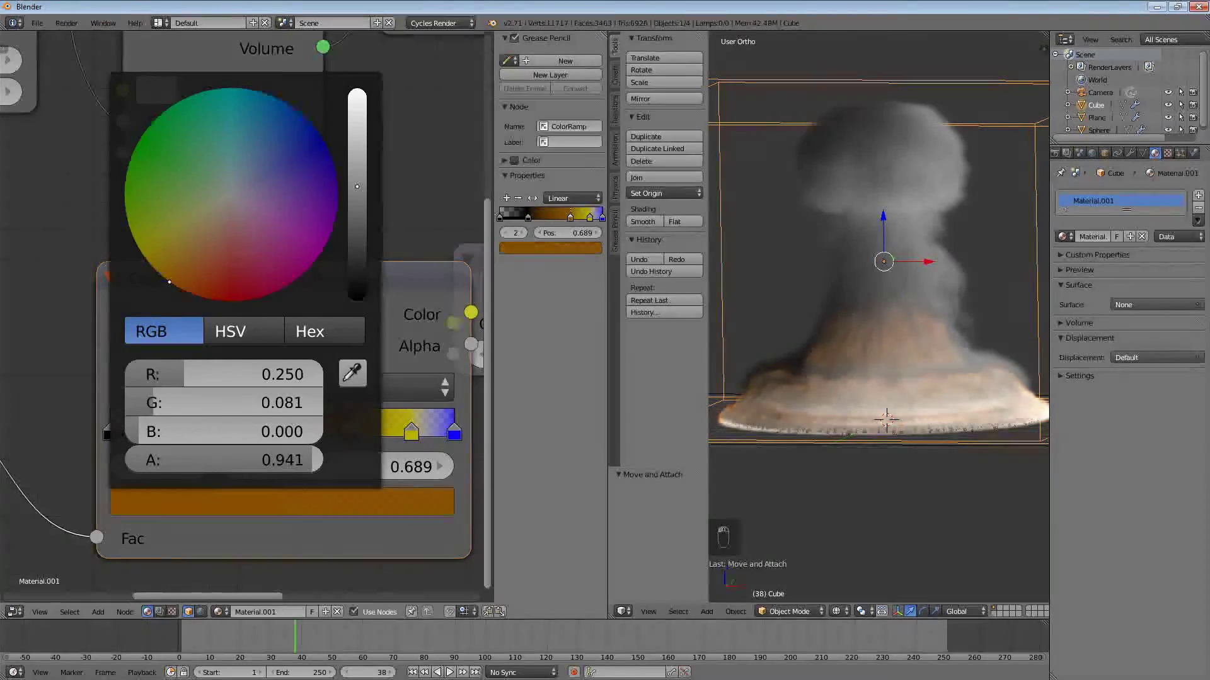
drag(357, 187, 357, 119)
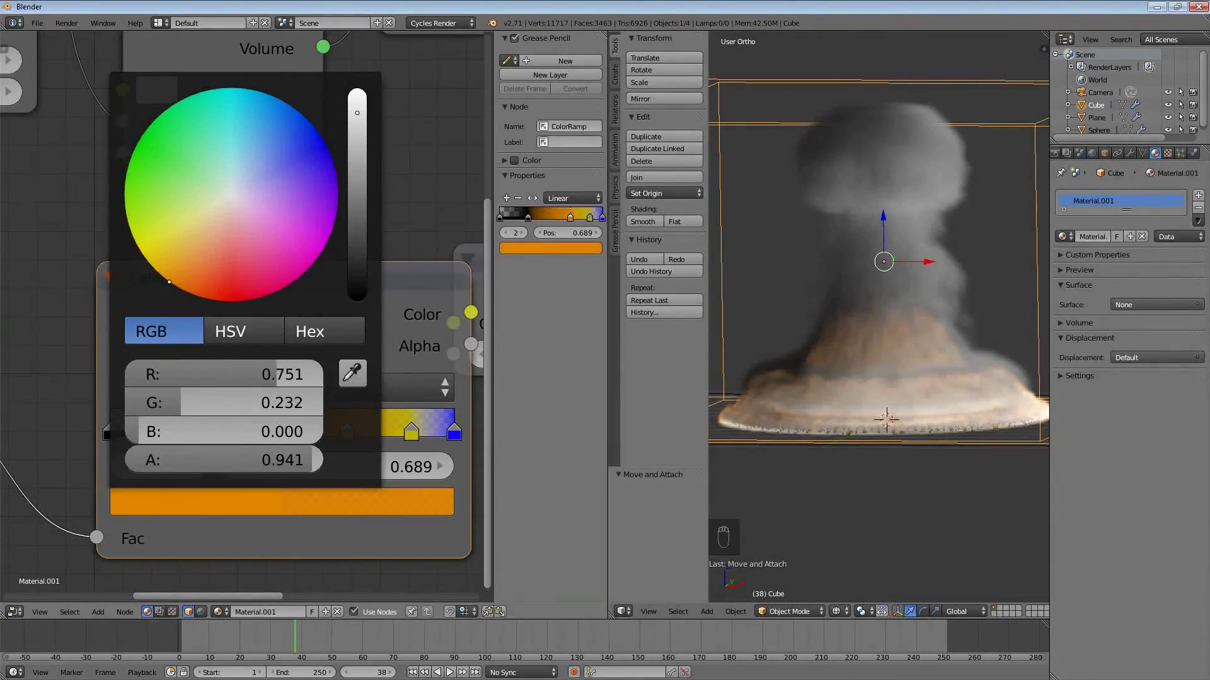
click(413, 546)
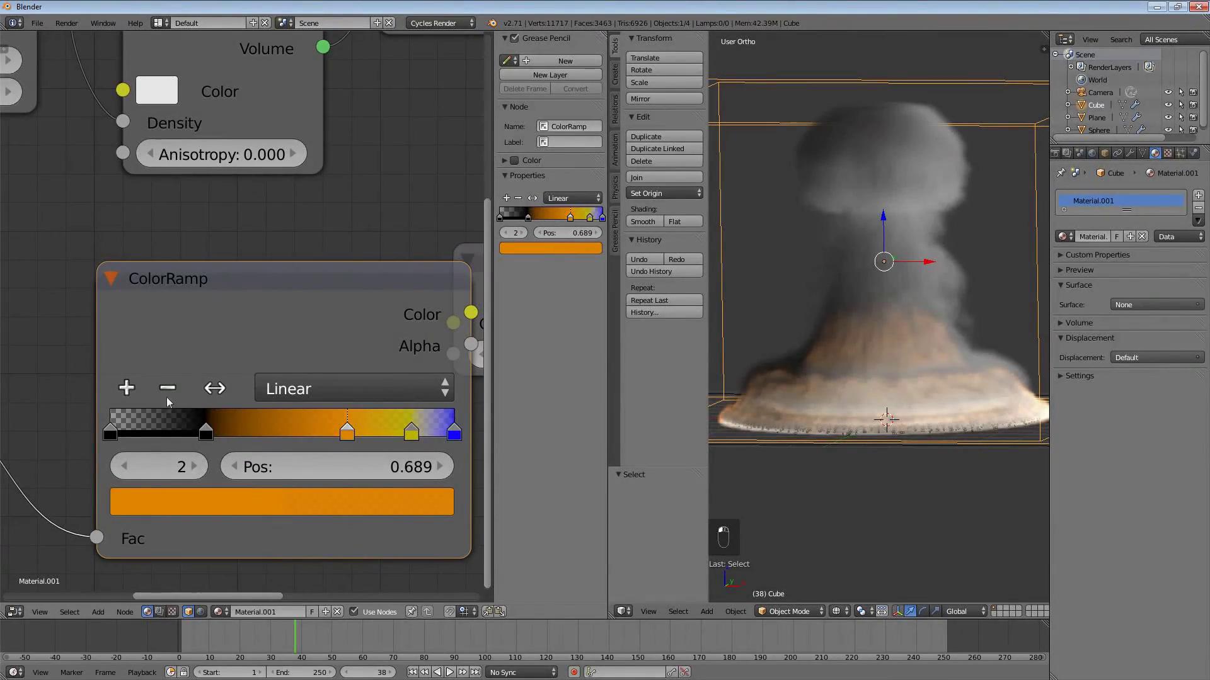
Step: Add a dark red-orange stop (R 0.376, G 0.041, B 0) to the ColorRamp at about 0.550
click(127, 389)
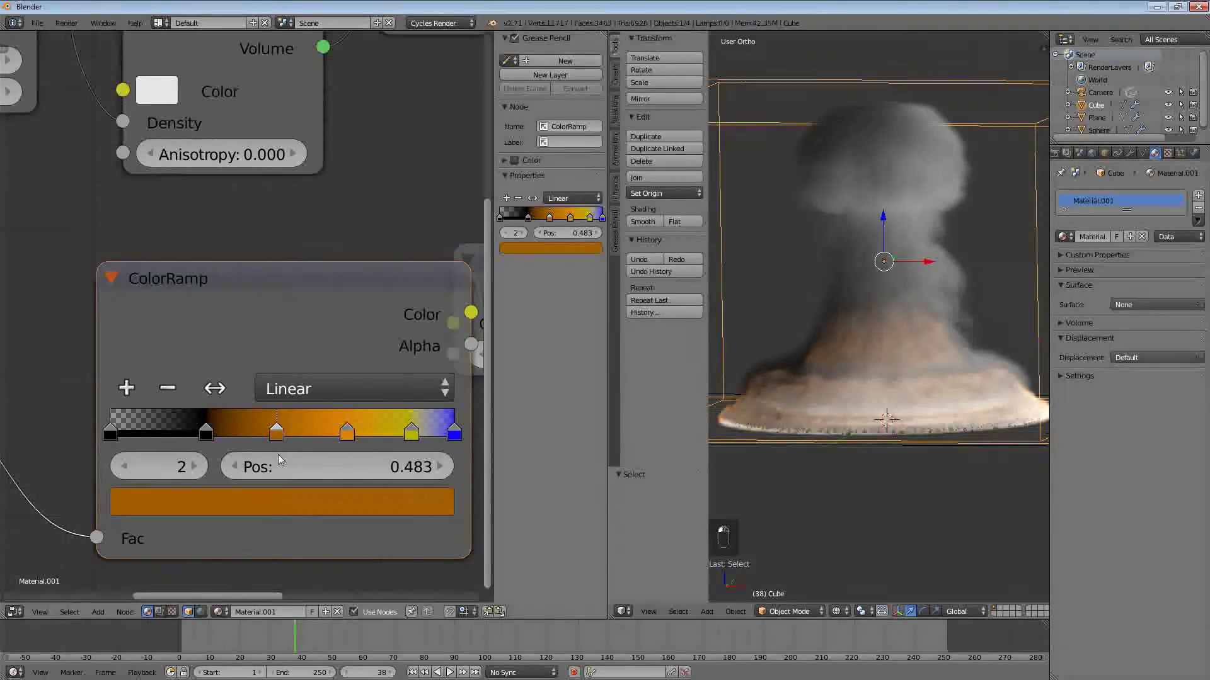
click(232, 499)
click(208, 503)
drag(207, 407, 187, 406)
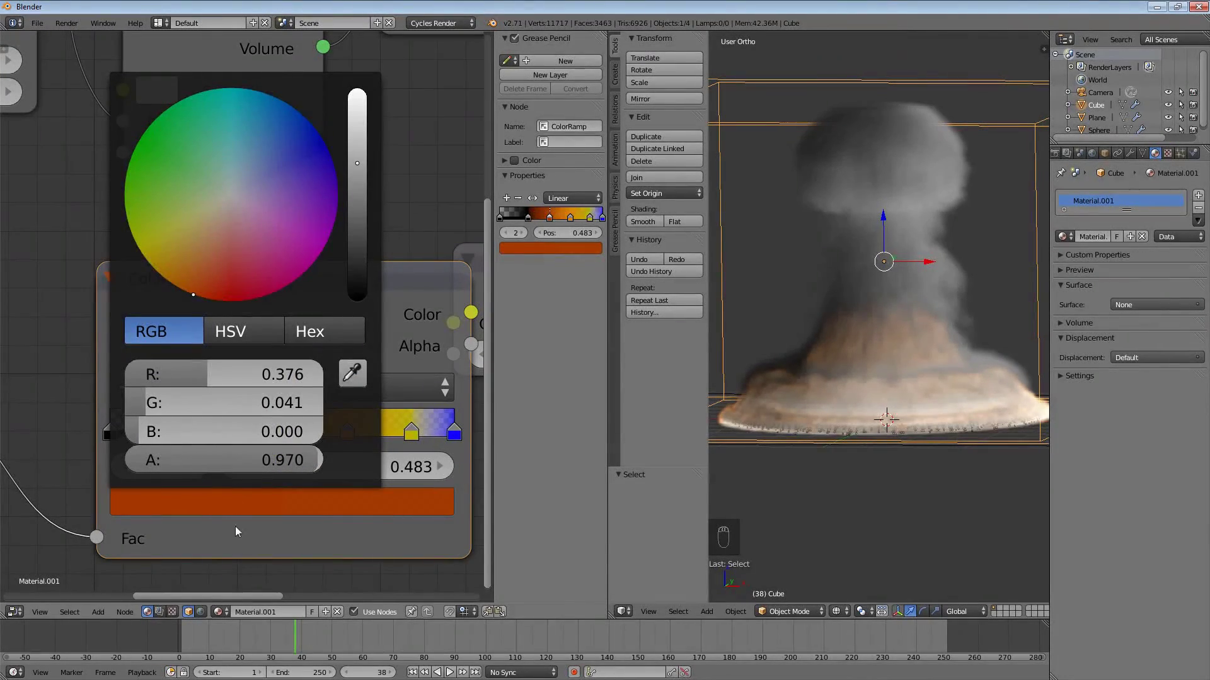
drag(276, 433, 299, 434)
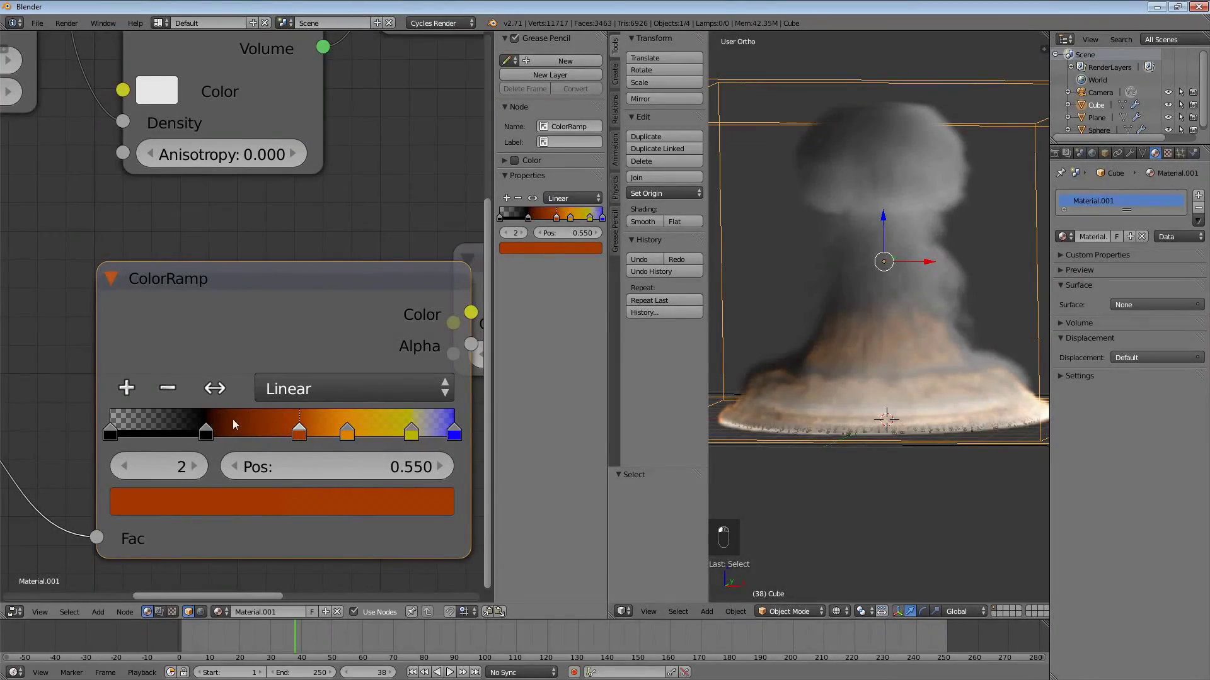
Step: Add a bright red stop to the ColorRamp at about 0.414, between the black and dark red-orange stops
click(126, 387)
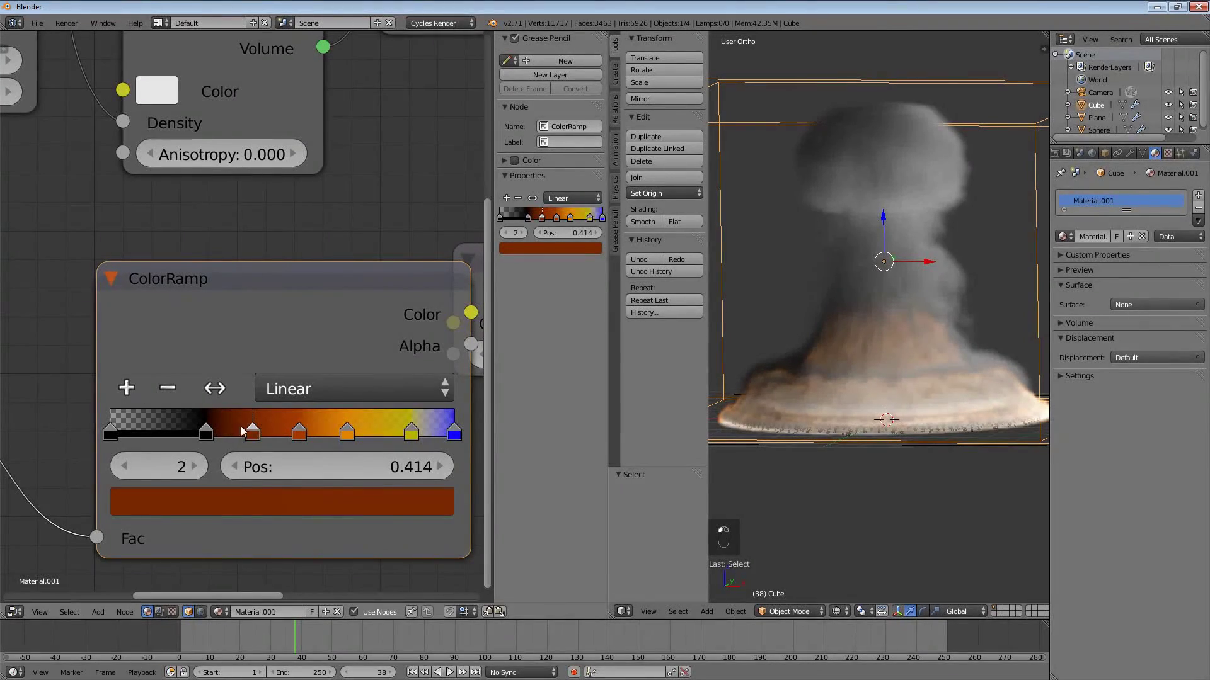
click(248, 504)
drag(295, 460, 316, 460)
drag(232, 298, 229, 302)
drag(358, 208, 359, 206)
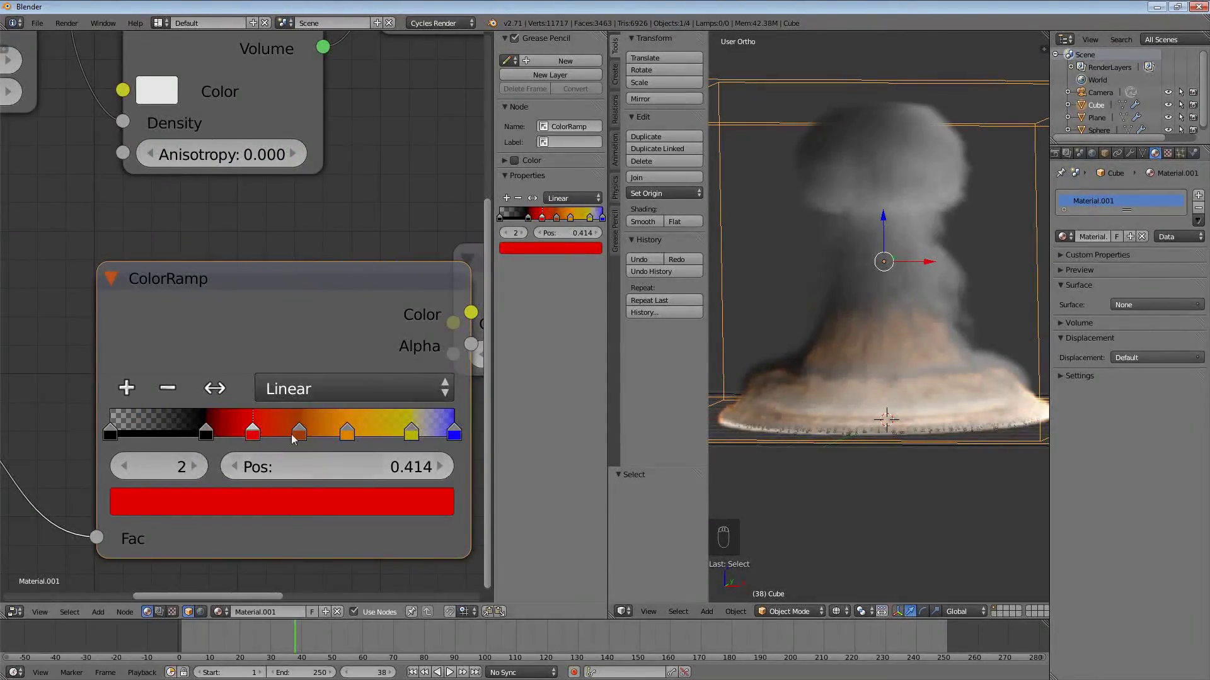
Step: Try Ease interpolation on the ColorRamp and return it to Linear
click(352, 390)
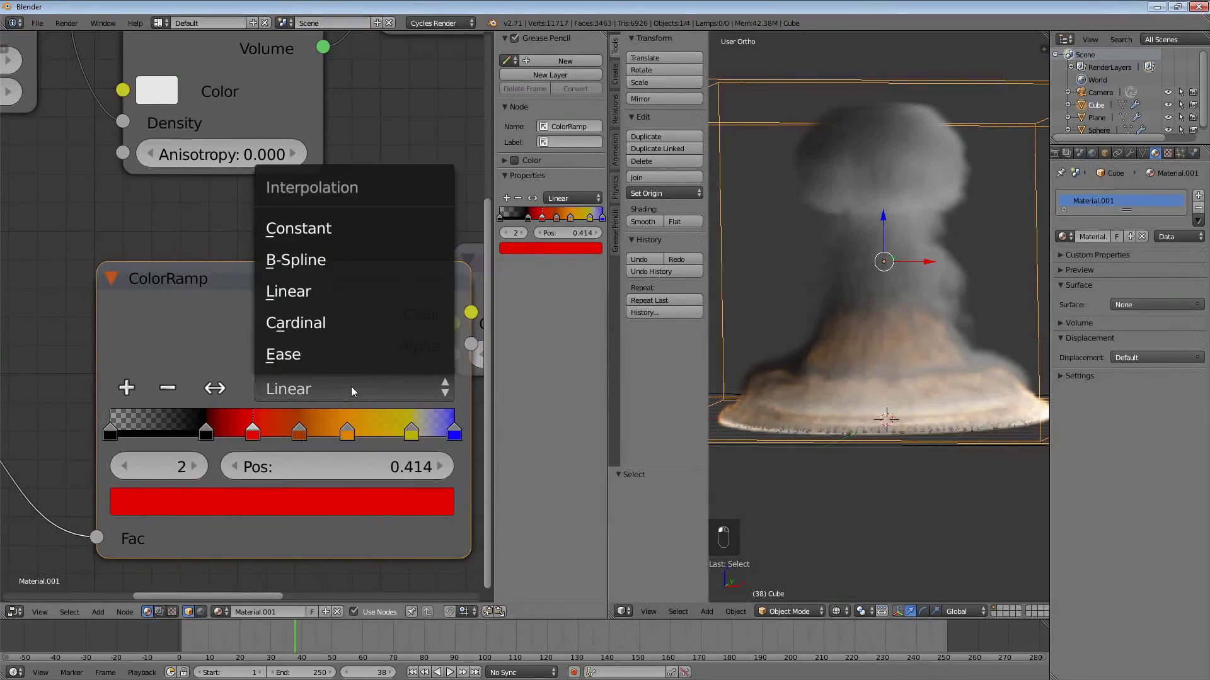
click(333, 354)
click(309, 397)
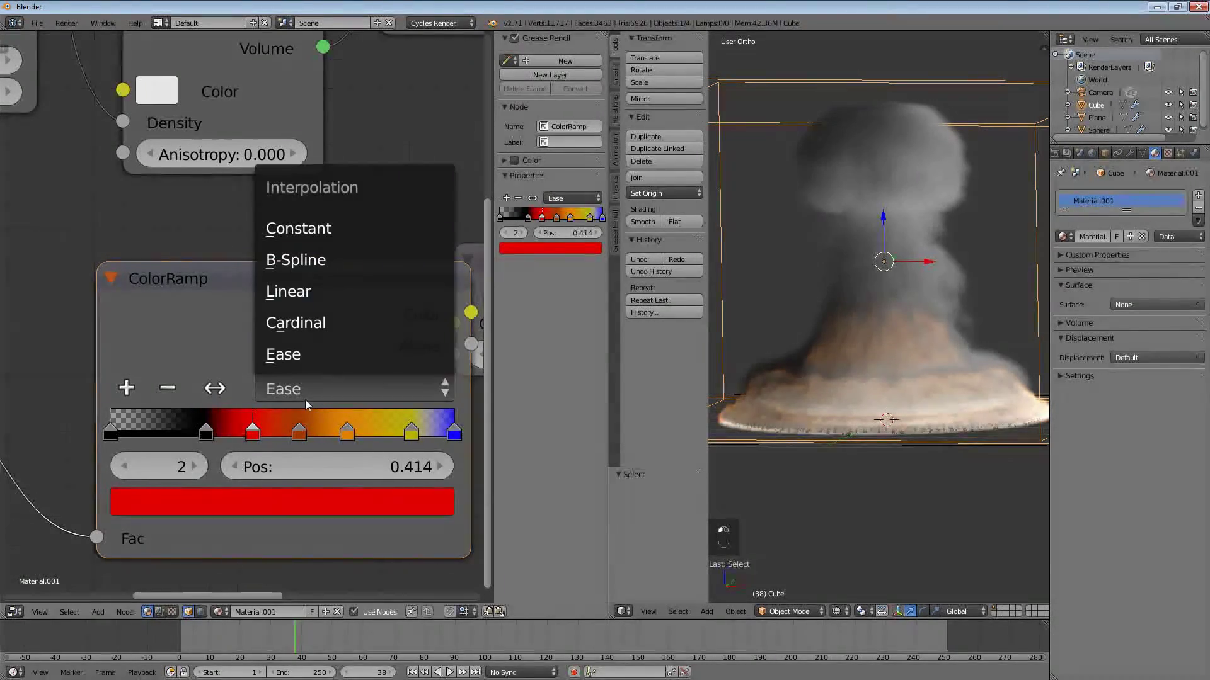
click(312, 291)
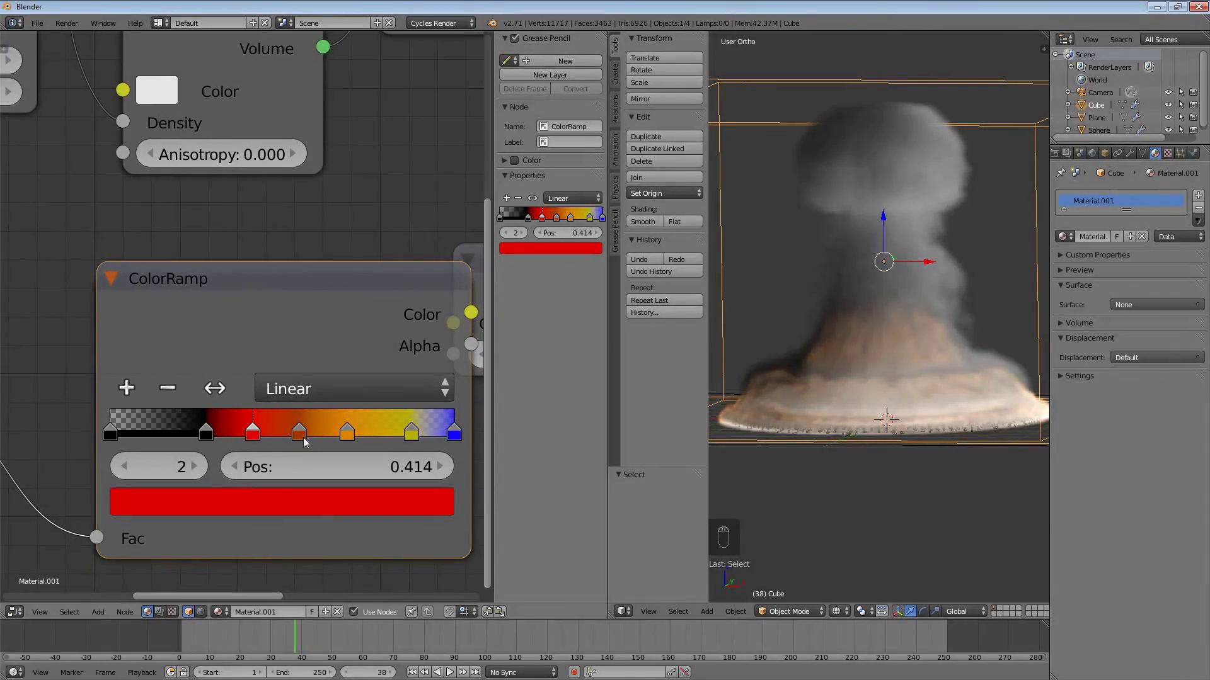
Step: Set the ColorRamp's interpolation to Ease and move the node clear of the overlapping Emission node
scroll(297, 439, up, 1)
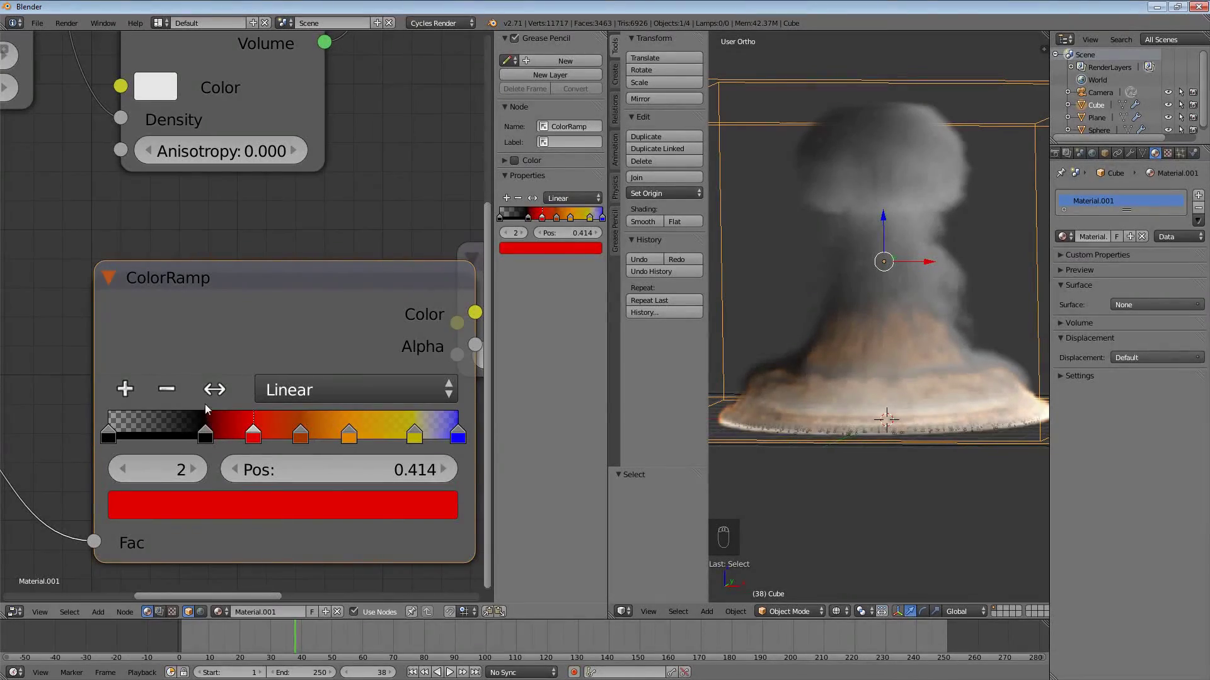
drag(204, 452, 204, 464)
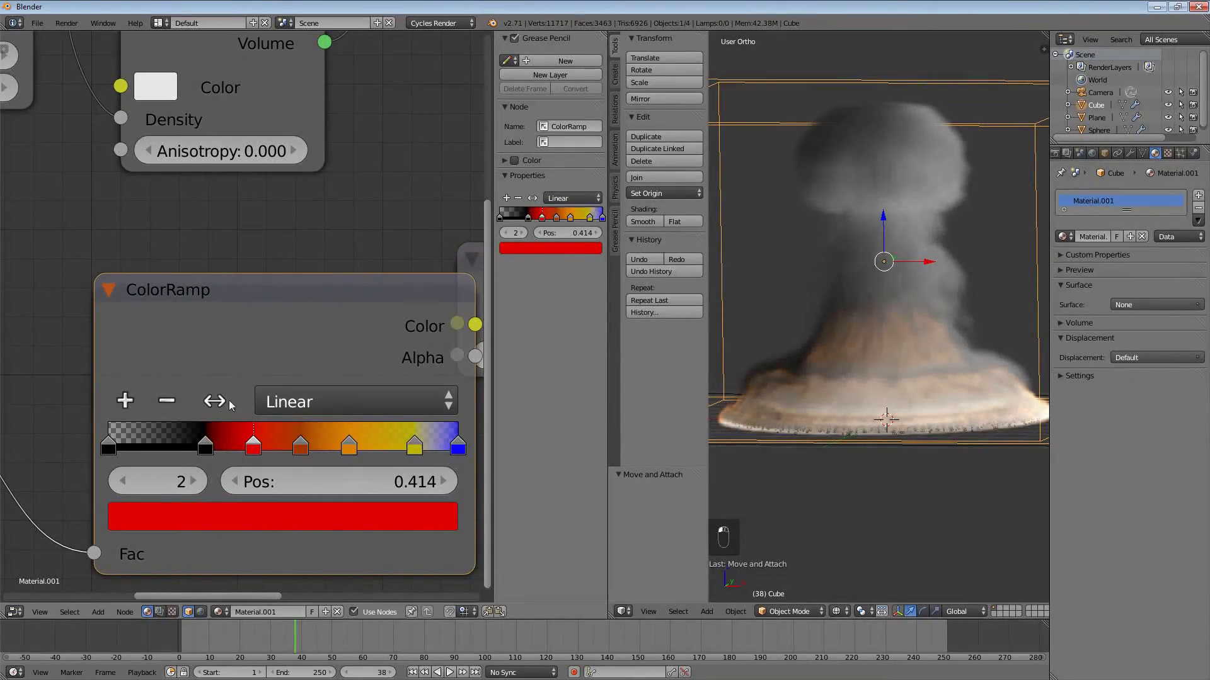
click(294, 408)
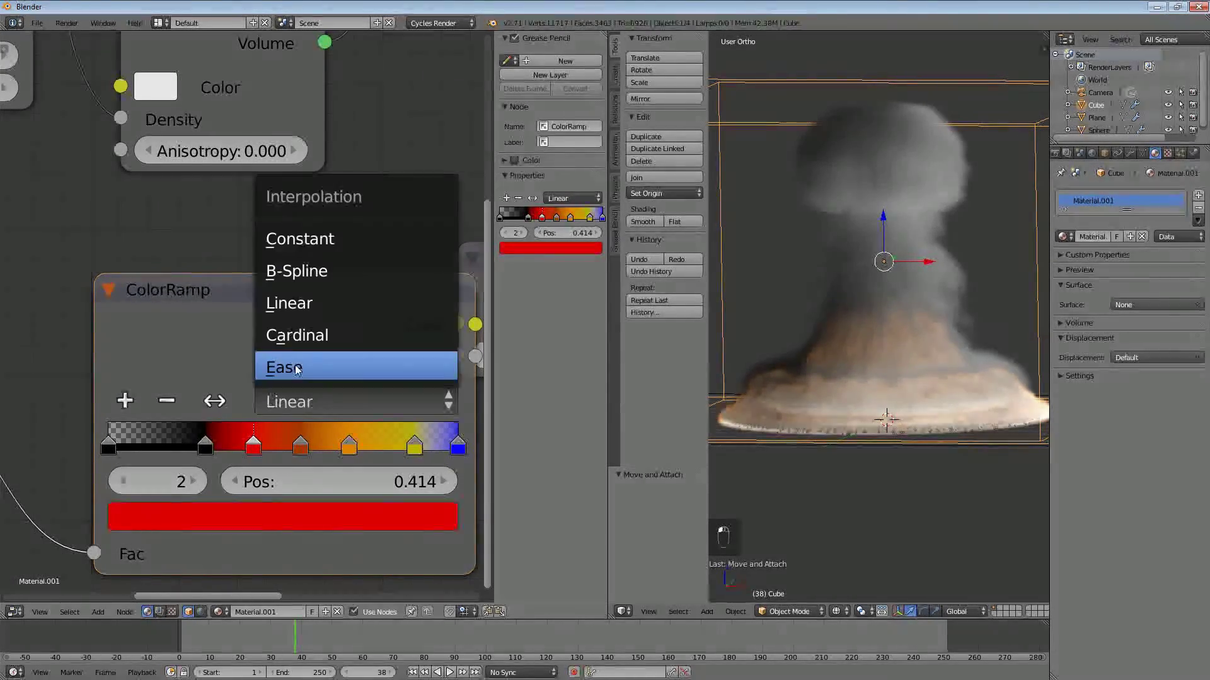
click(296, 369)
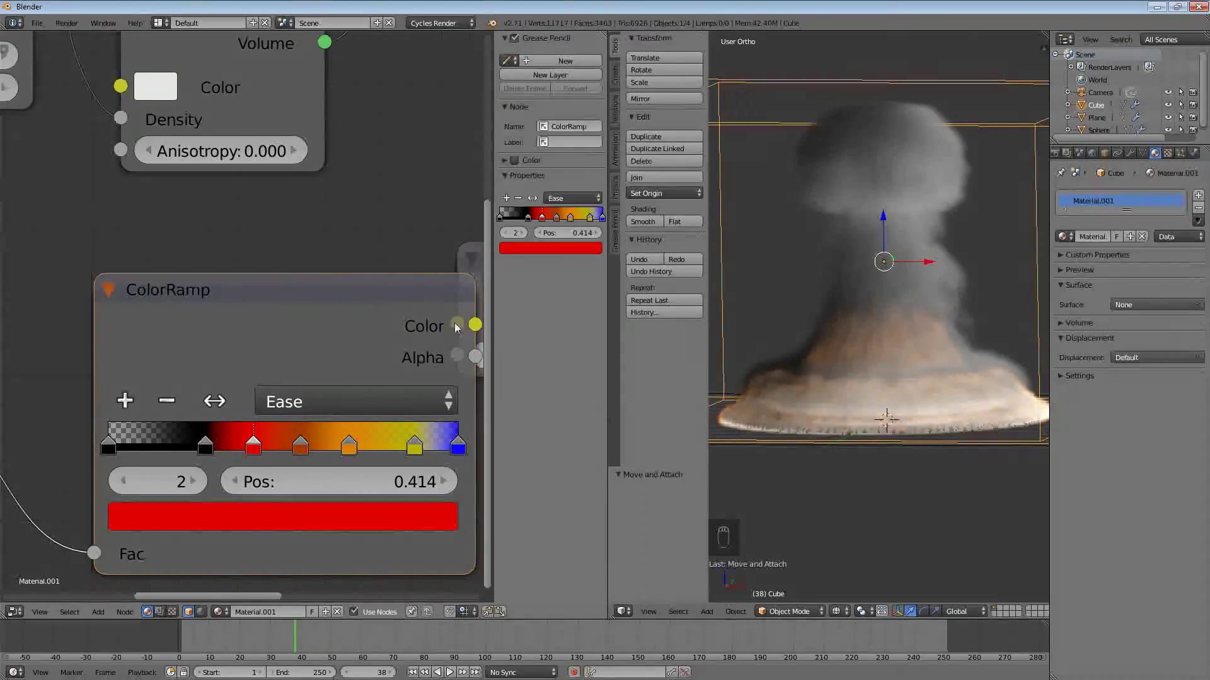
drag(410, 287, 320, 267)
Step: Render frame 38 to test the explosion with the fire-colored emission
scroll(339, 271, down, 6)
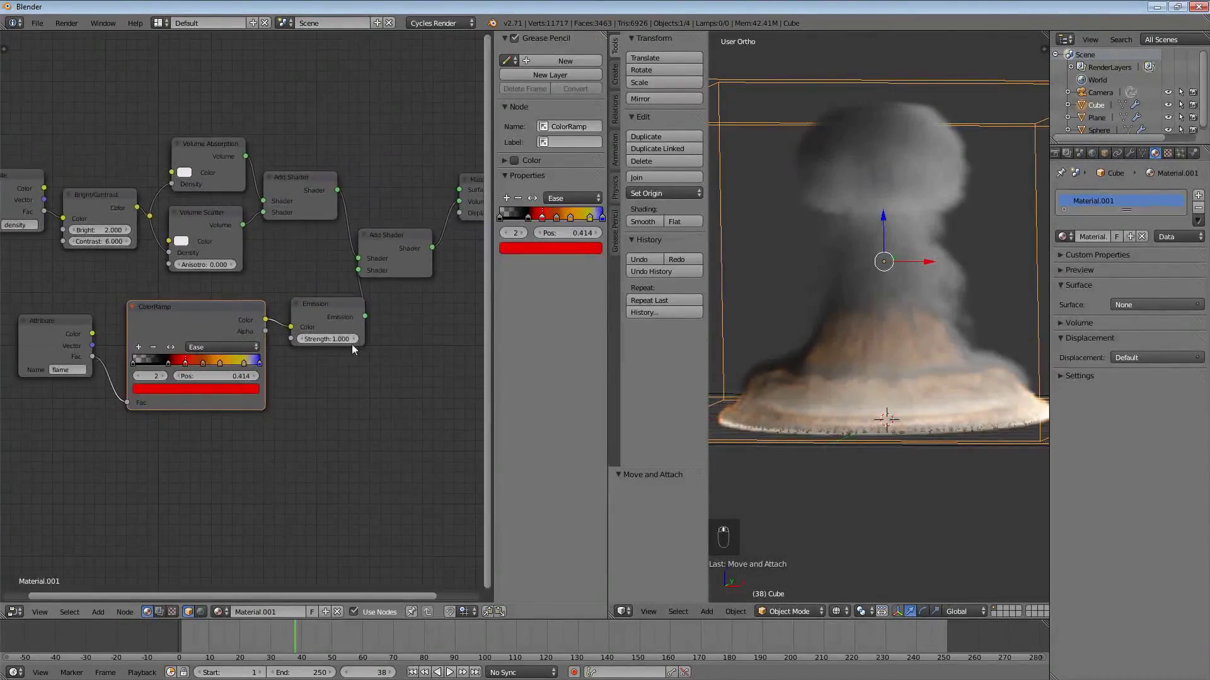
middle_drag(352, 344, 353, 381)
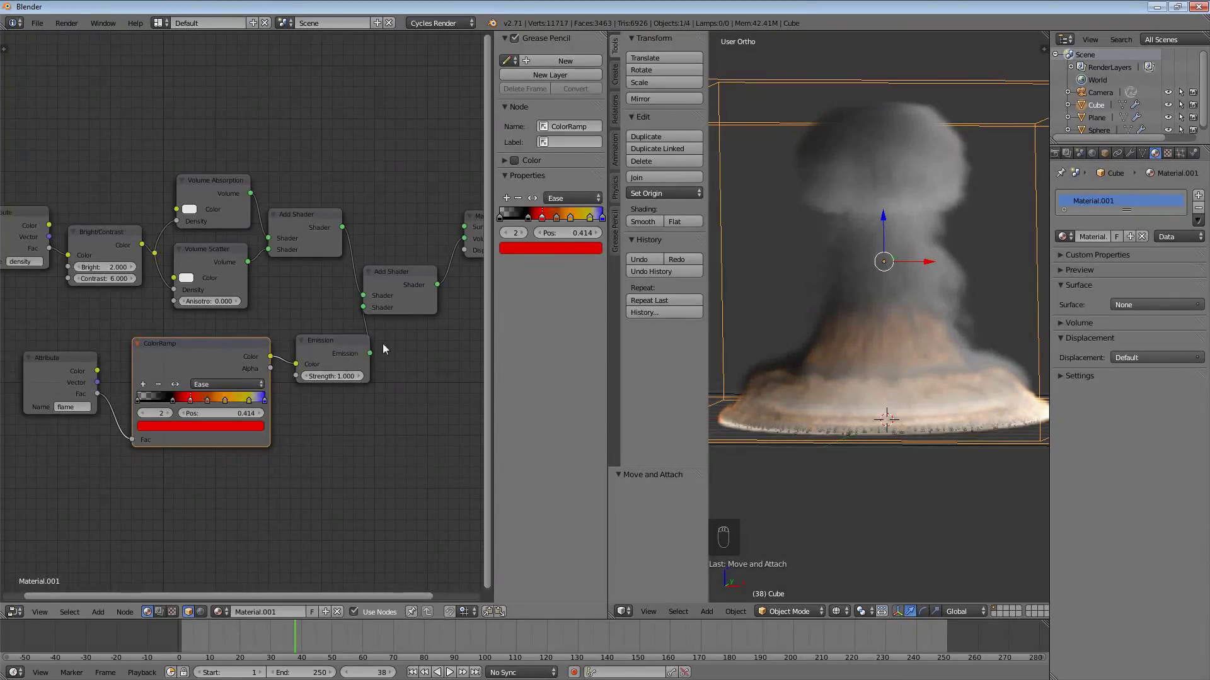
middle_drag(383, 343, 324, 361)
middle_drag(31, 336, 108, 351)
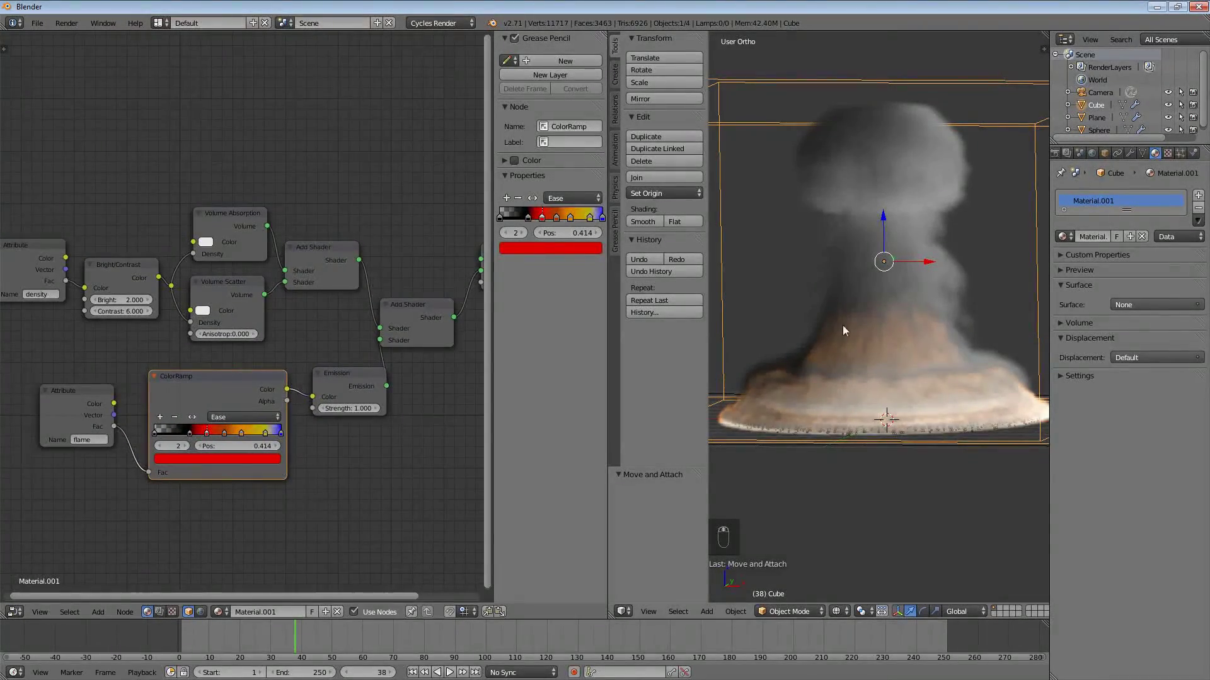
key(F12)
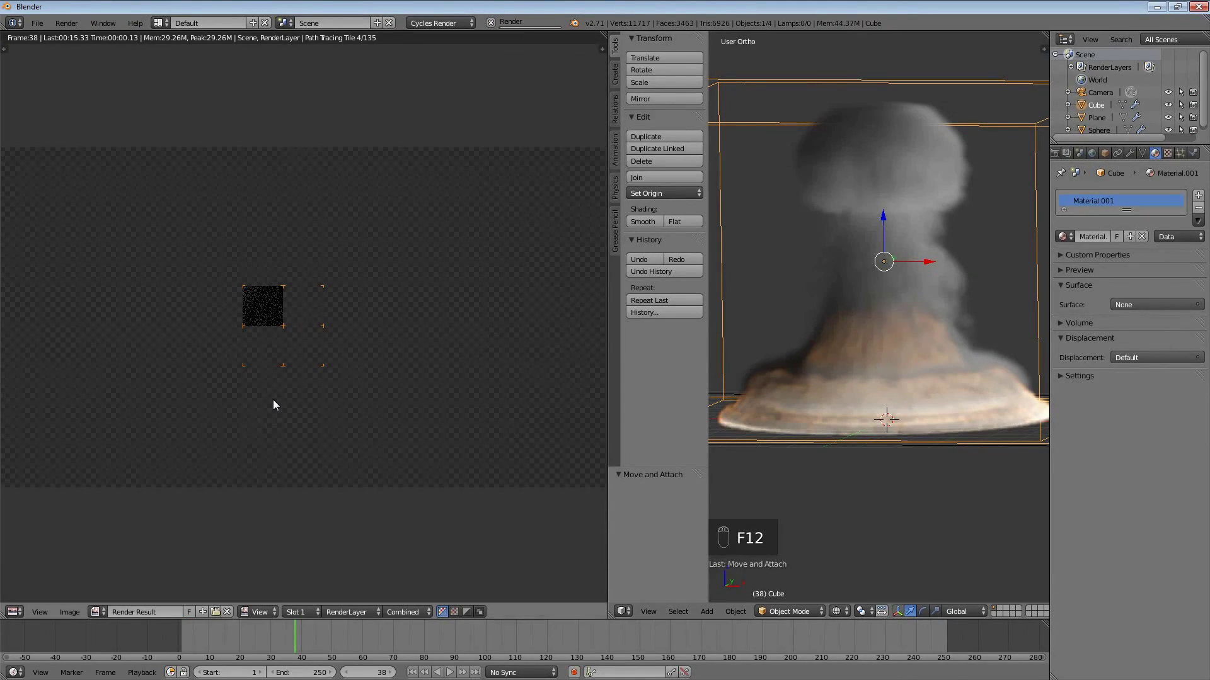